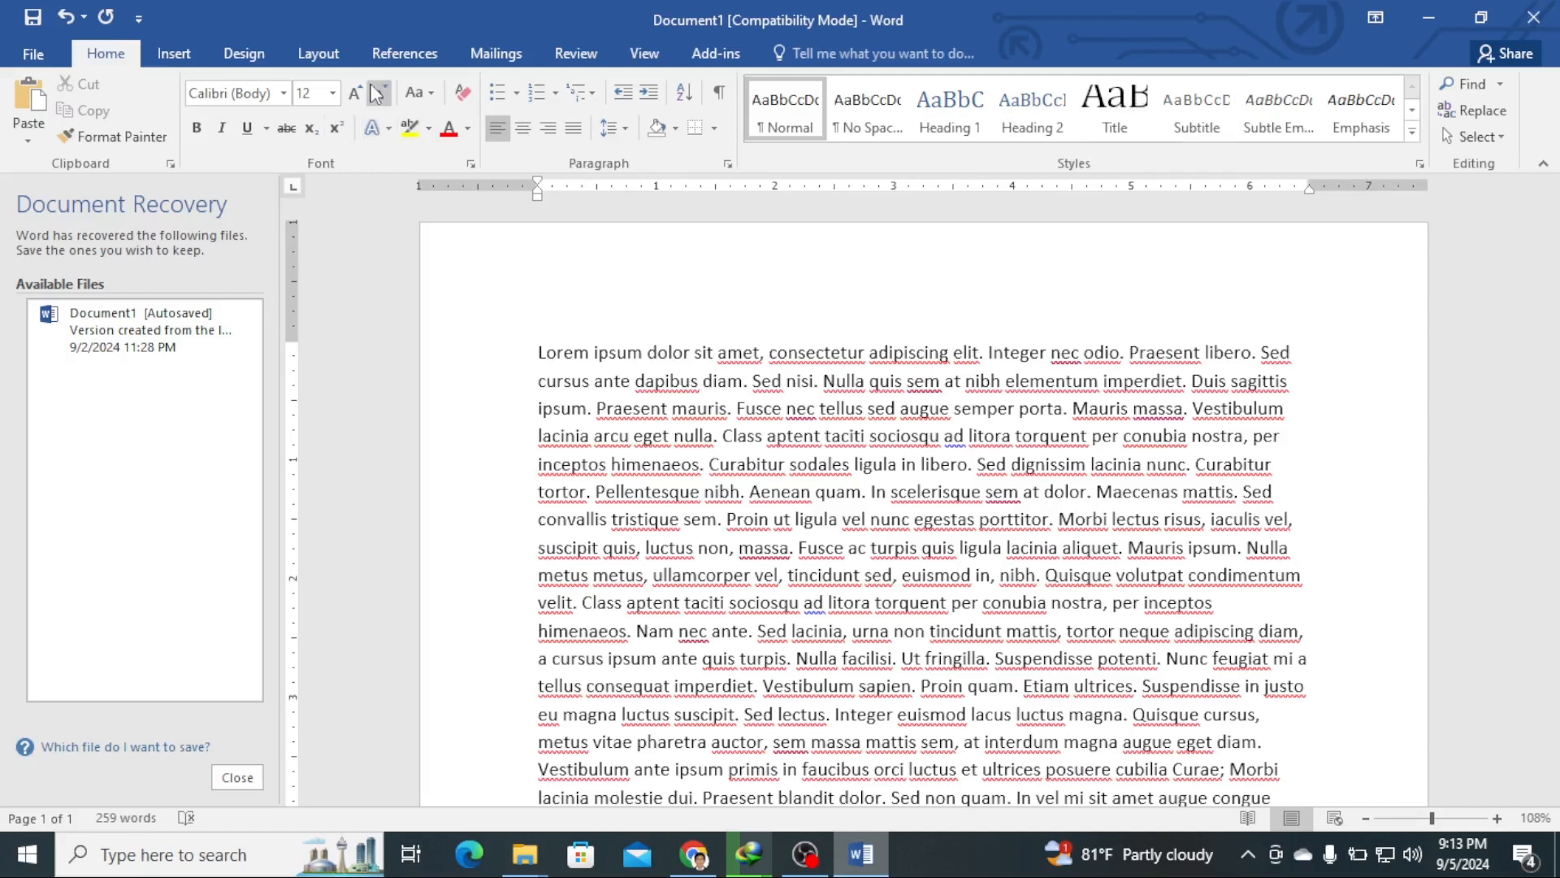
Step: Select all the document text and apply the Last Custom Setting margins of 1 inch on every side
click(316, 54)
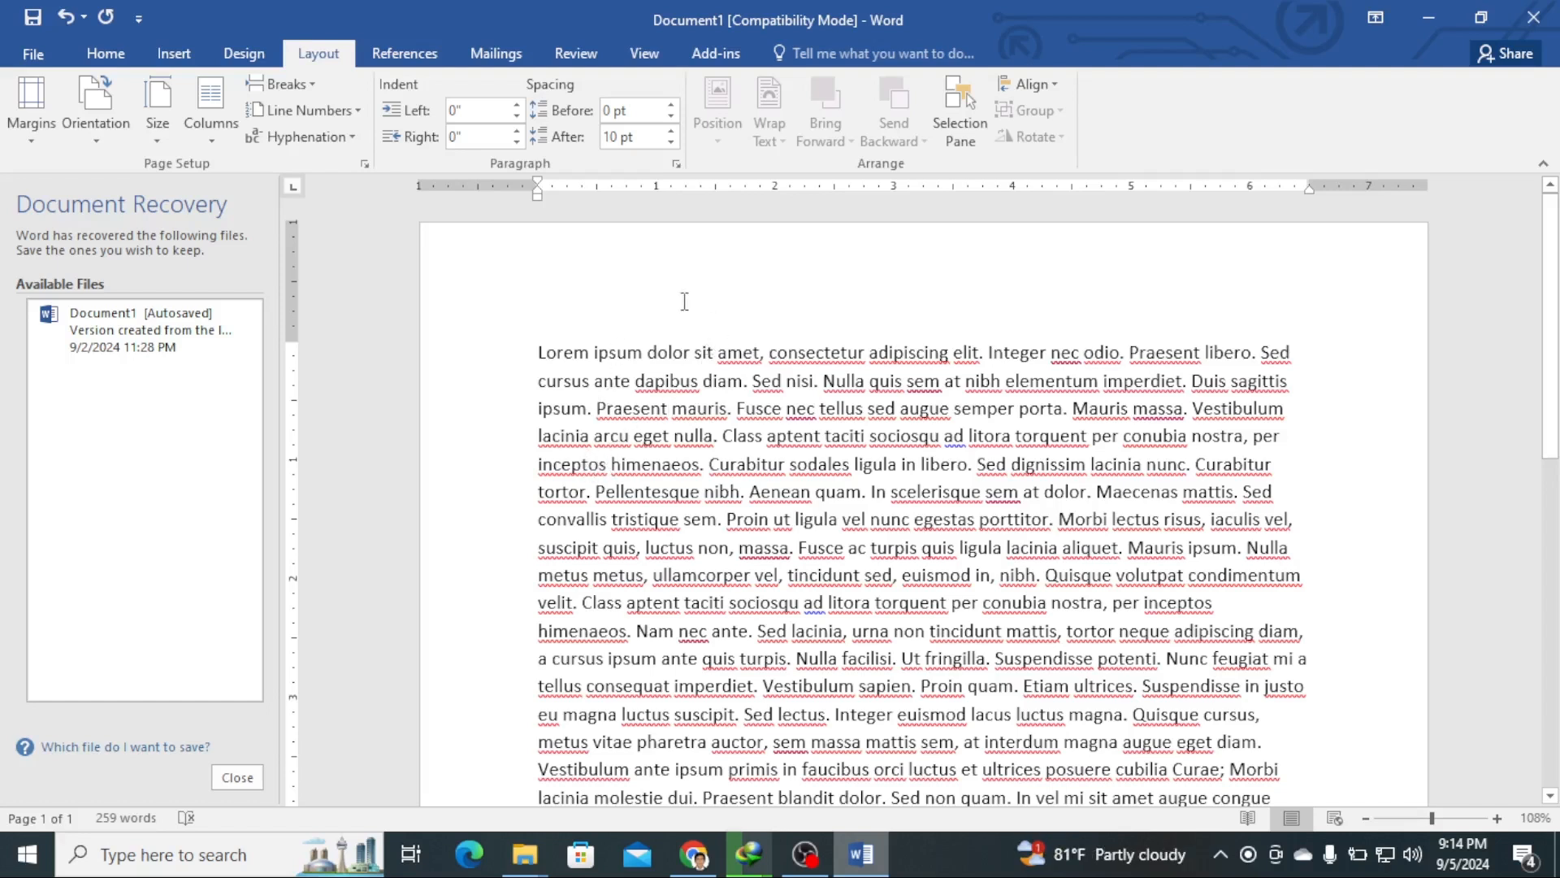
click(21, 144)
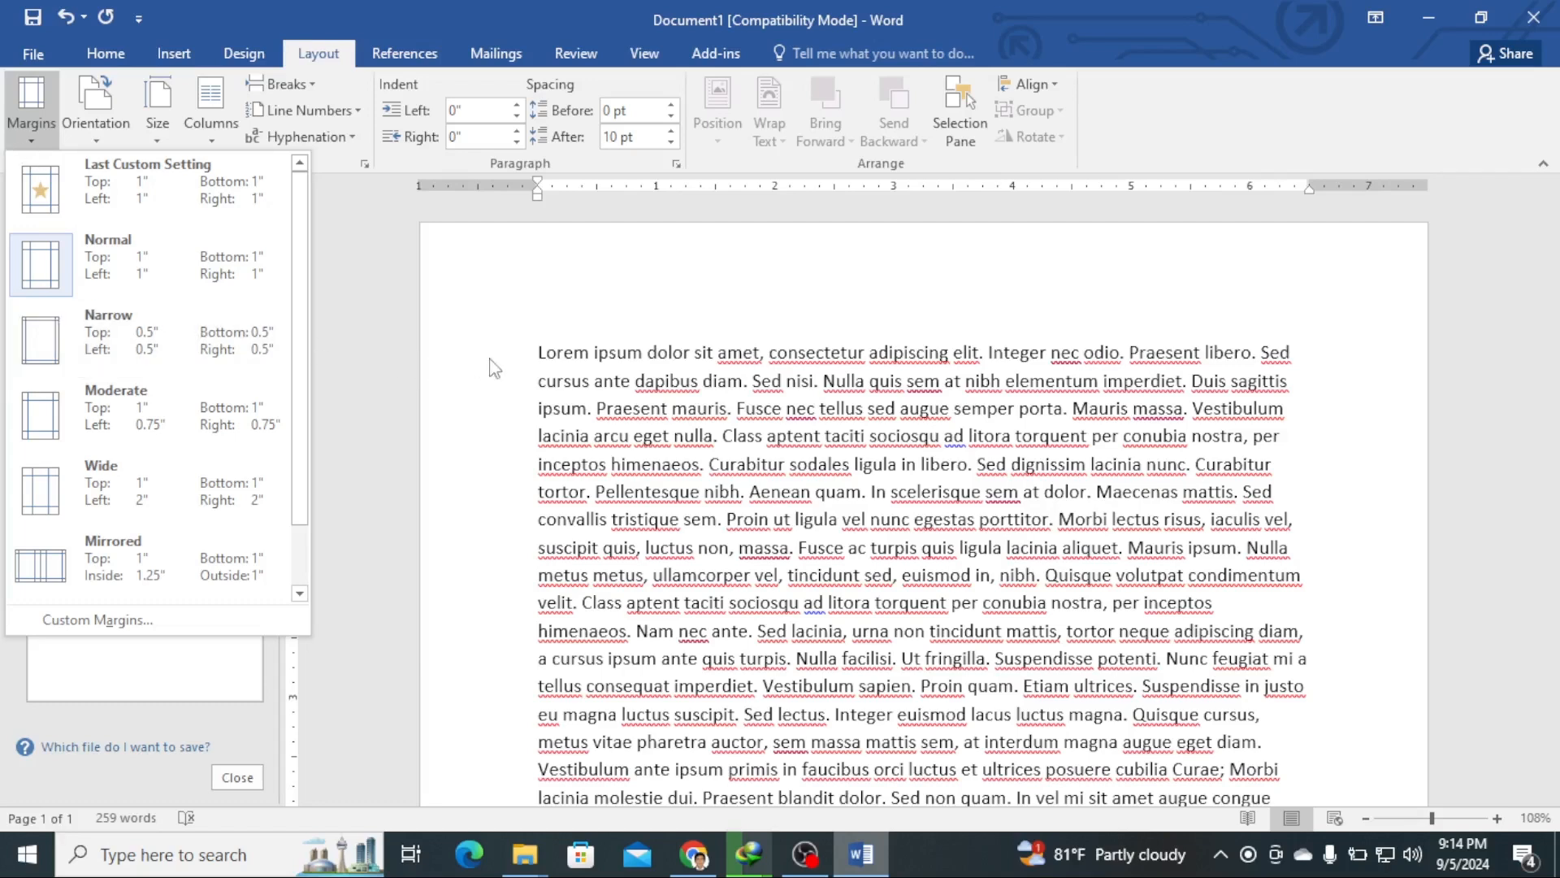
click(551, 367)
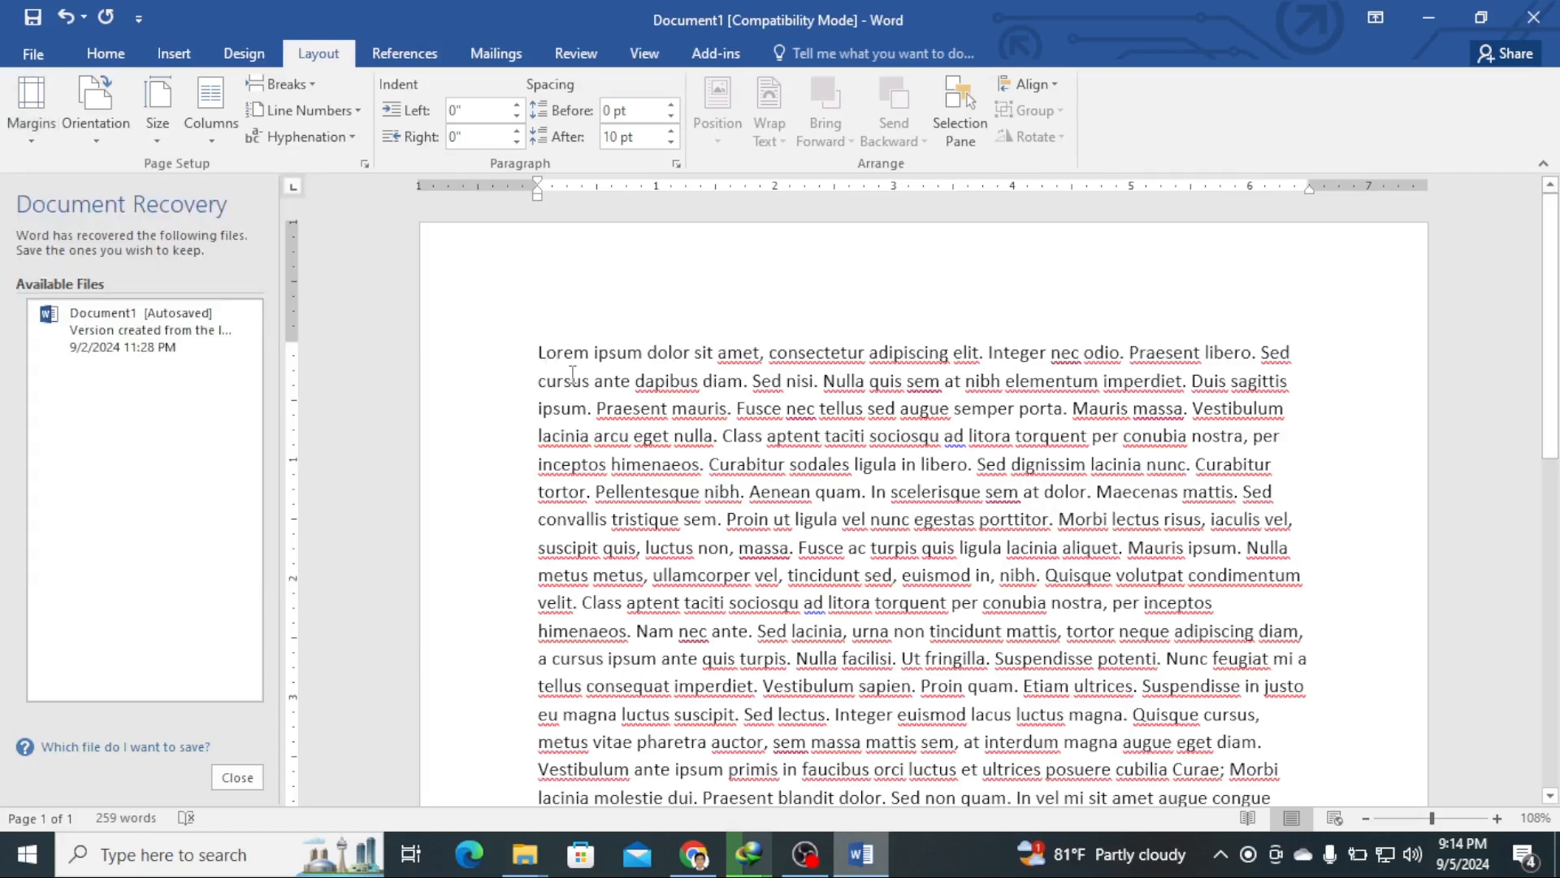
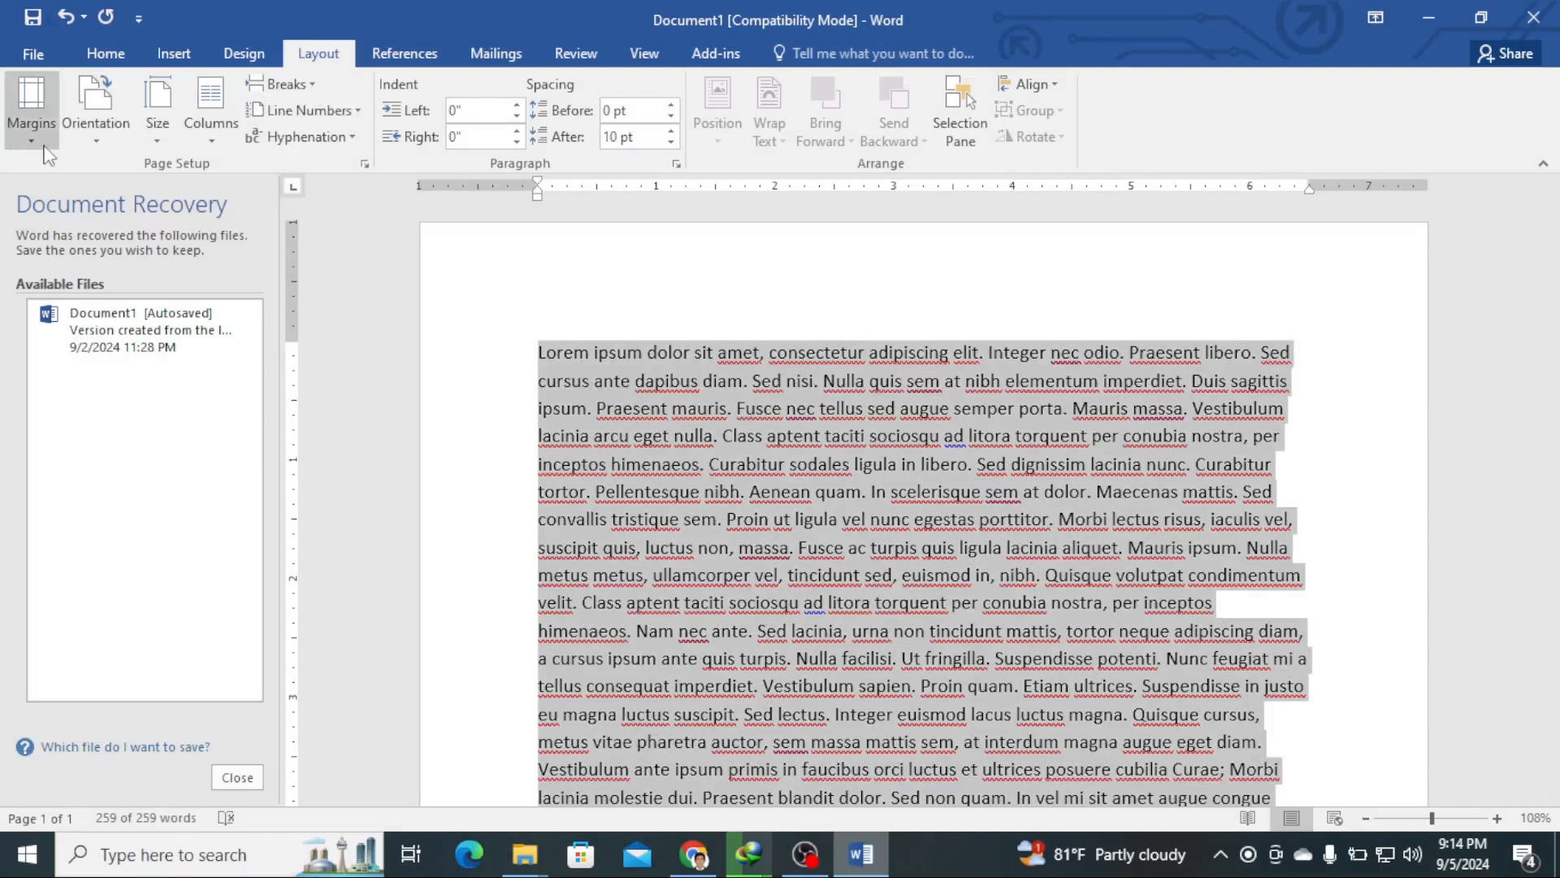
click(42, 140)
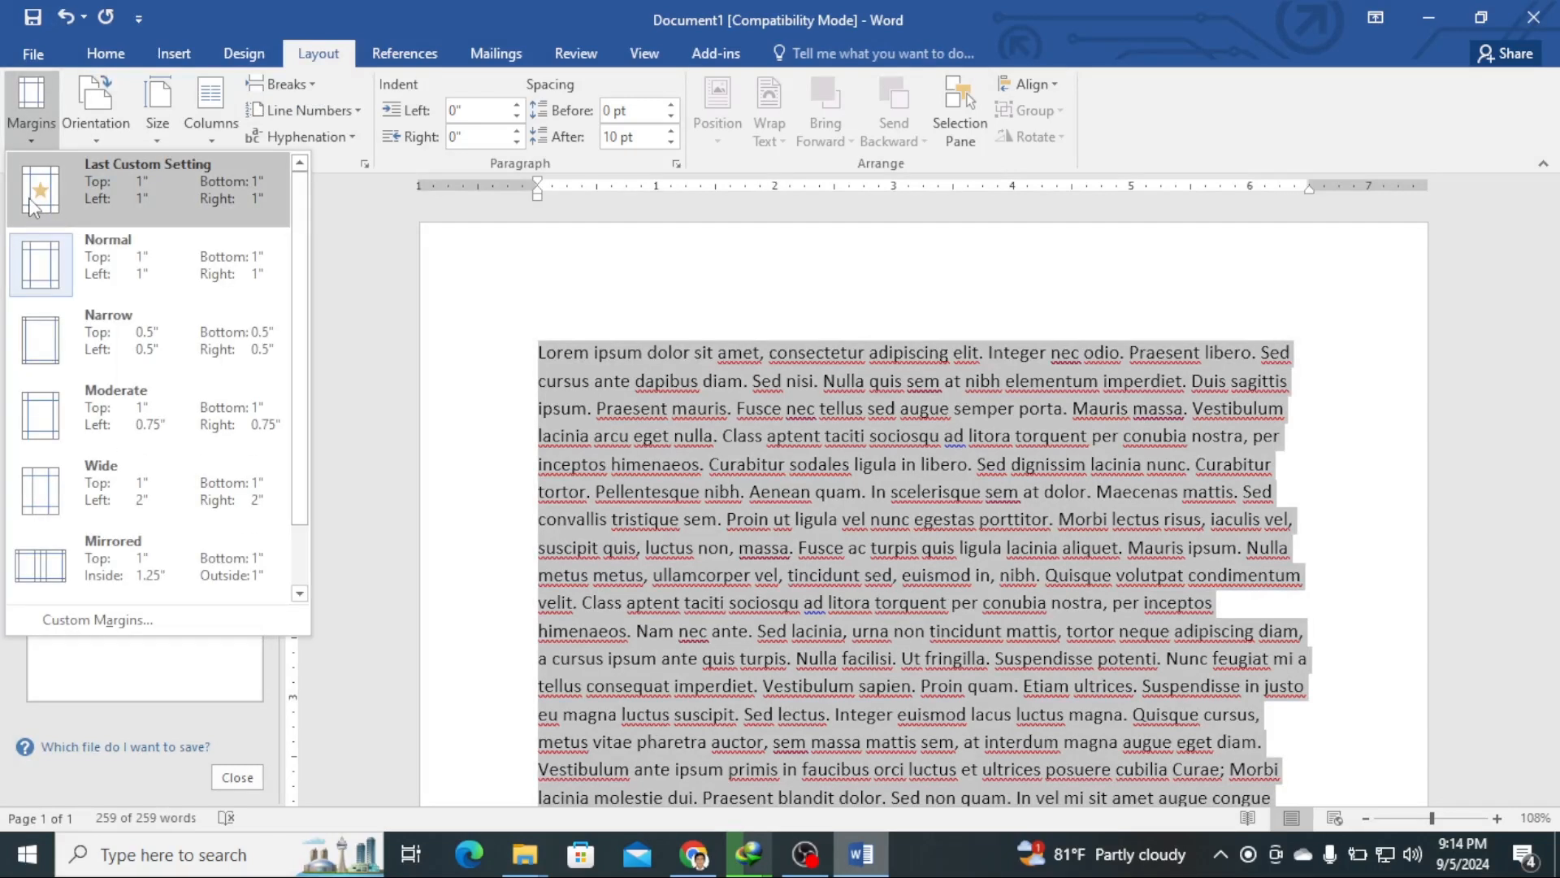
click(33, 207)
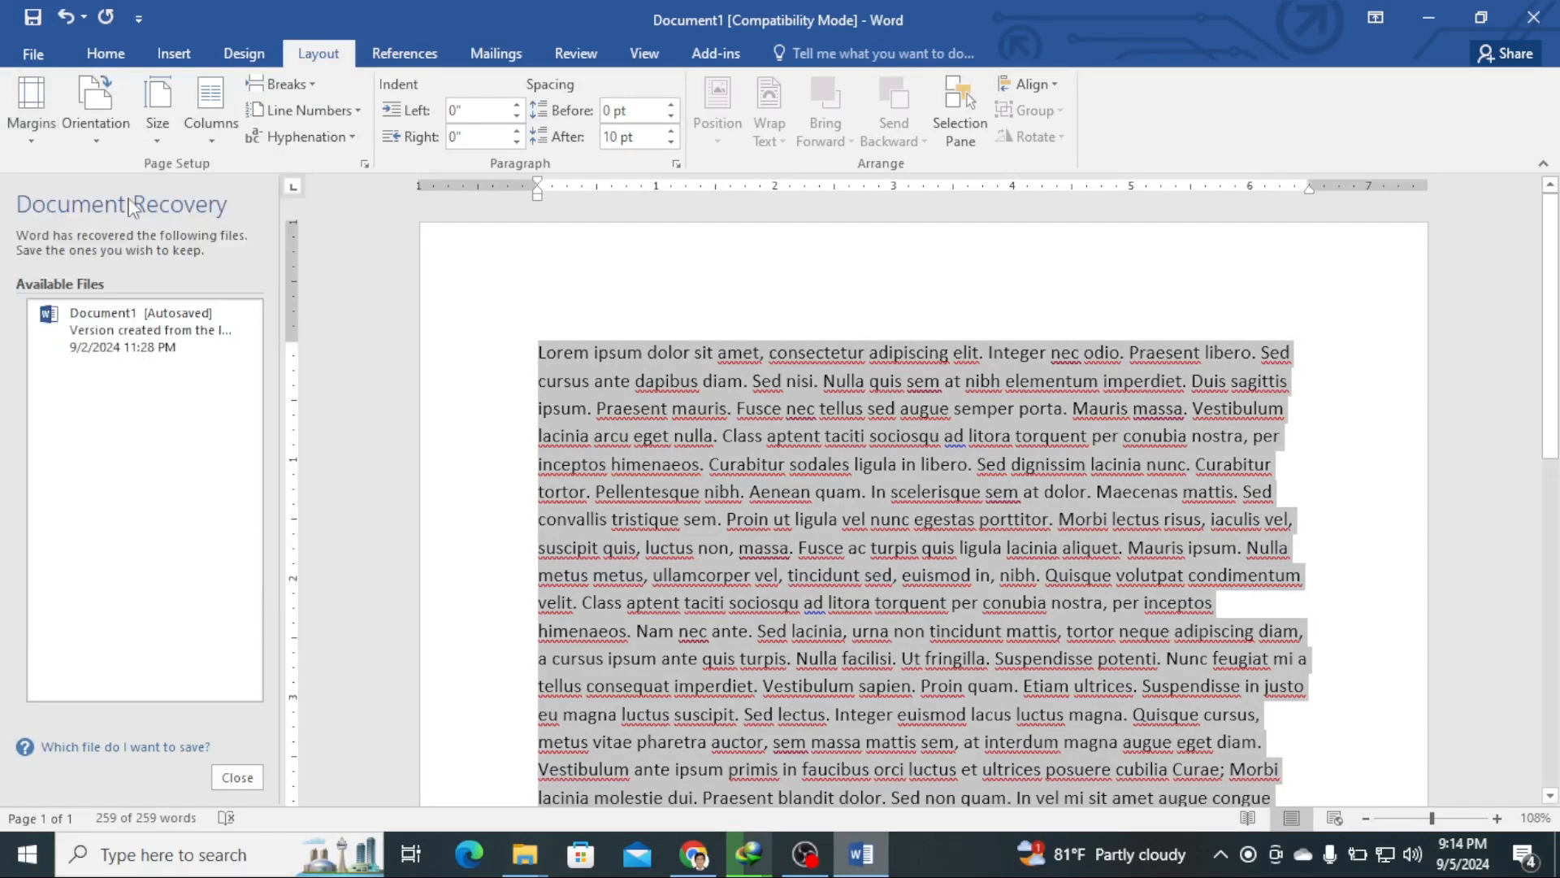
Step: Change the page margins to the Narrow preset, 0.5 inch on all four sides
click(32, 140)
click(31, 138)
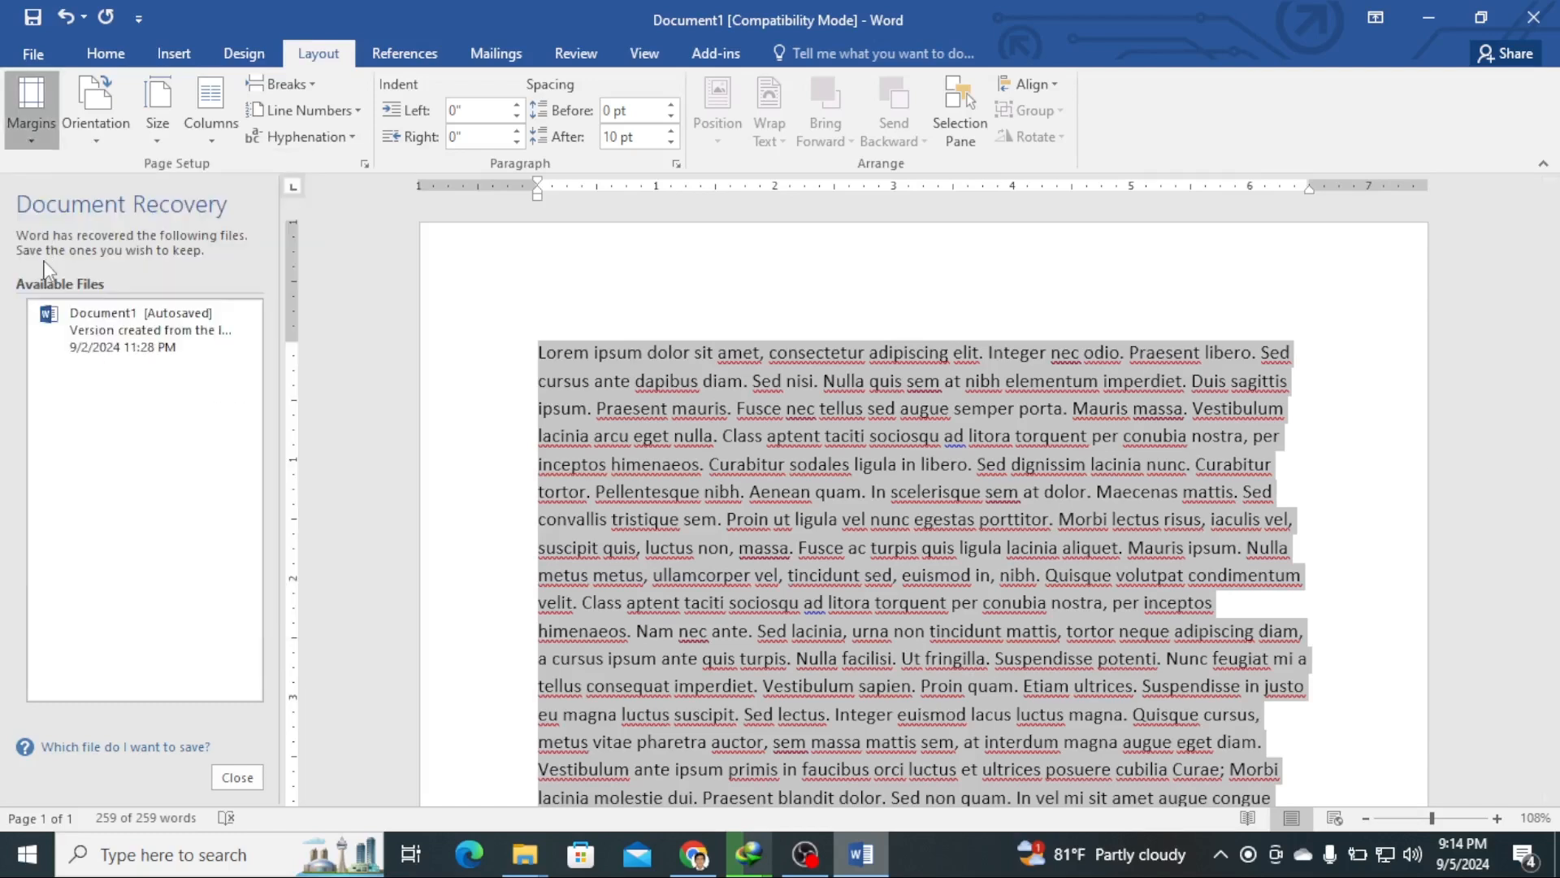
click(32, 128)
click(32, 134)
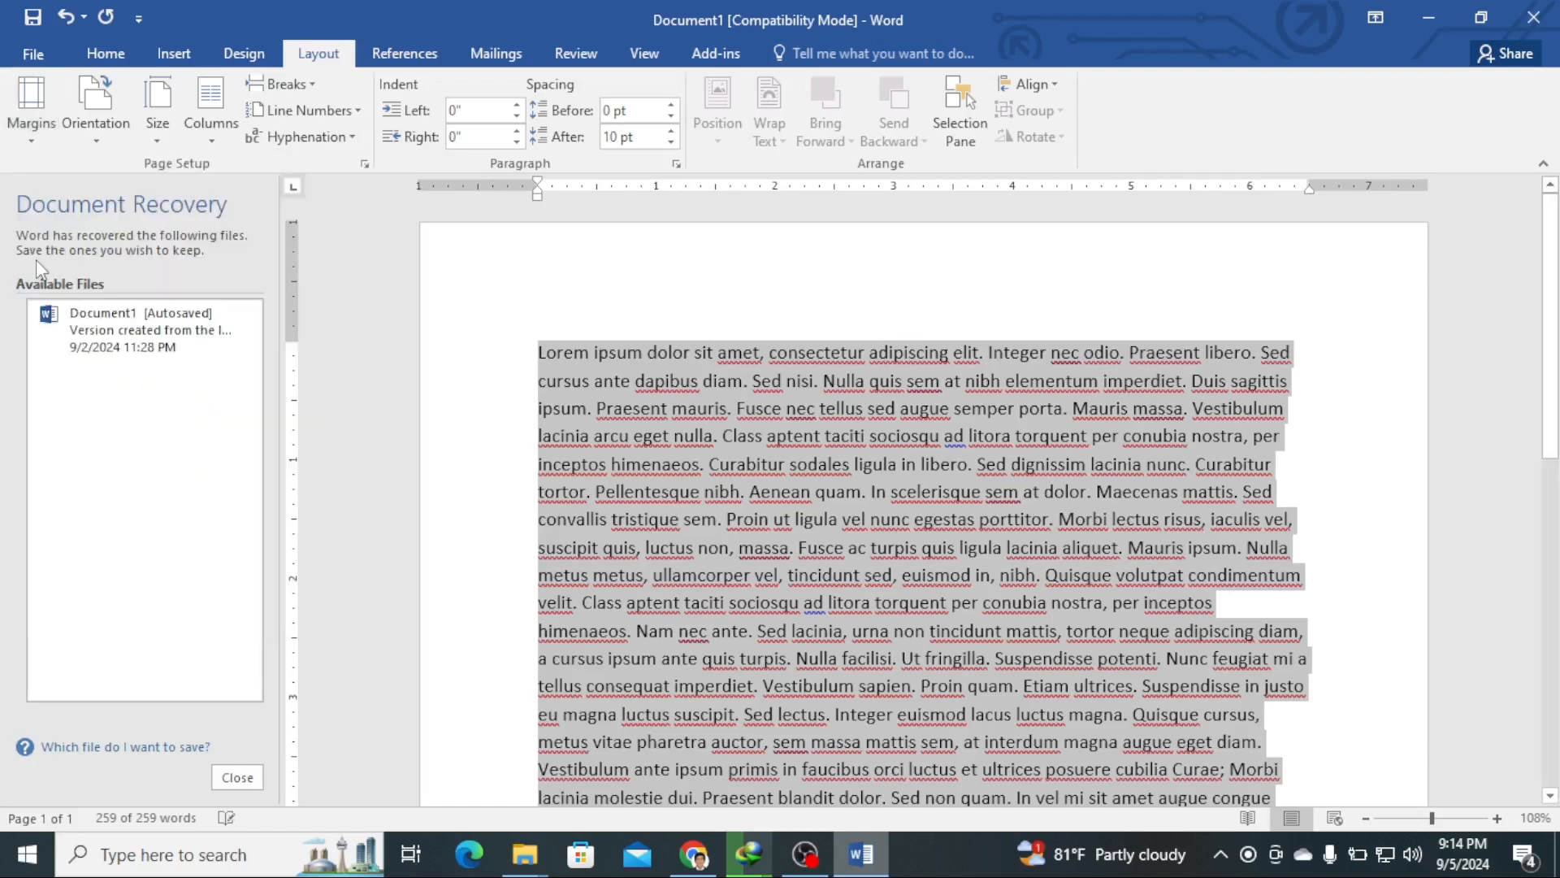
click(31, 139)
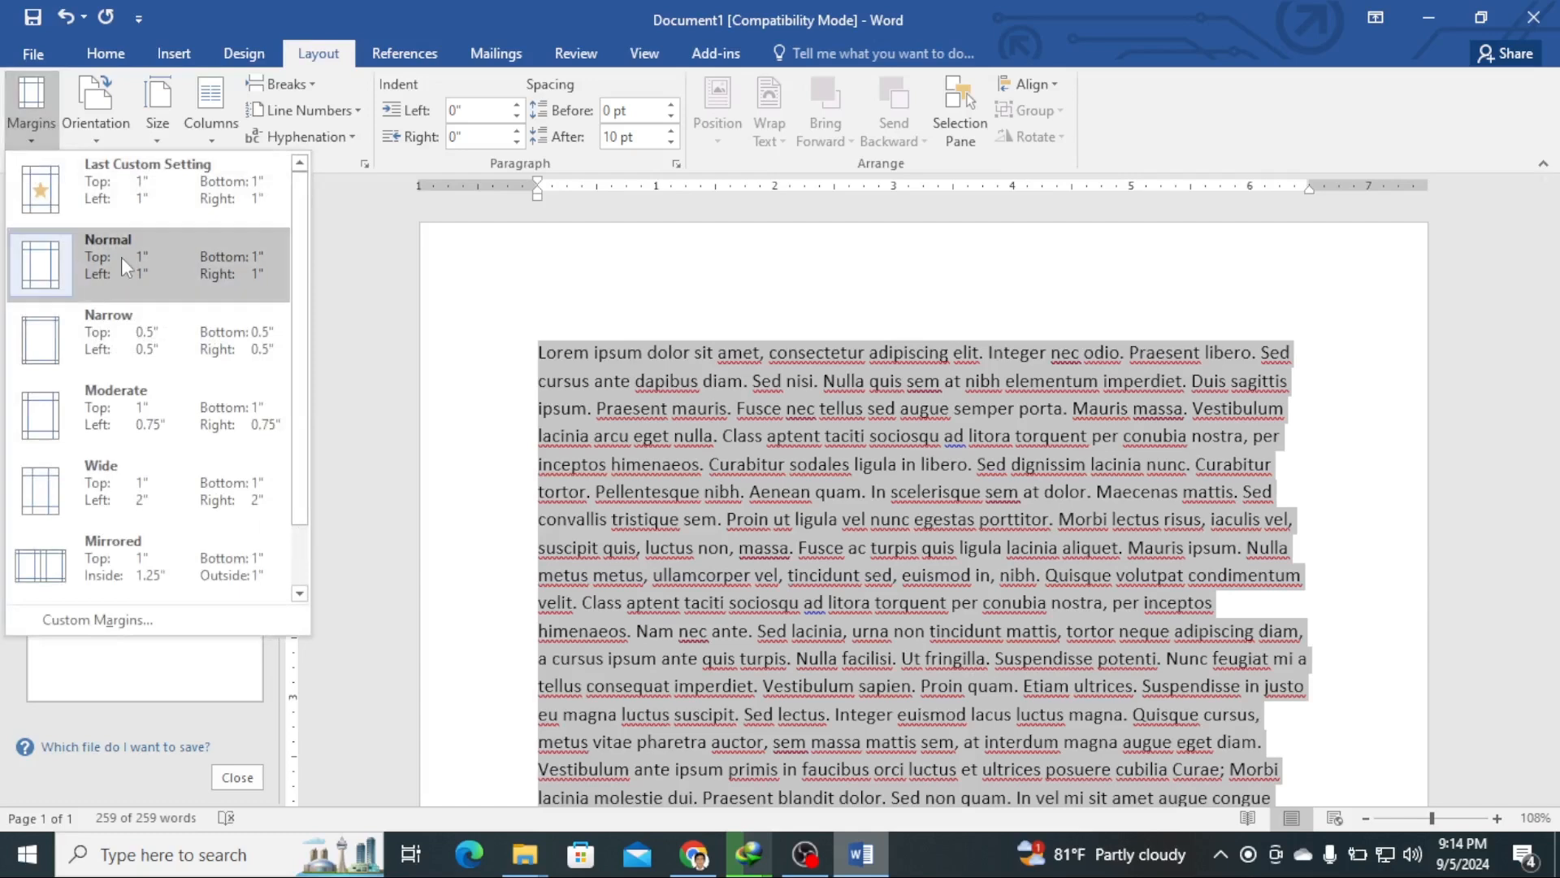
click(58, 330)
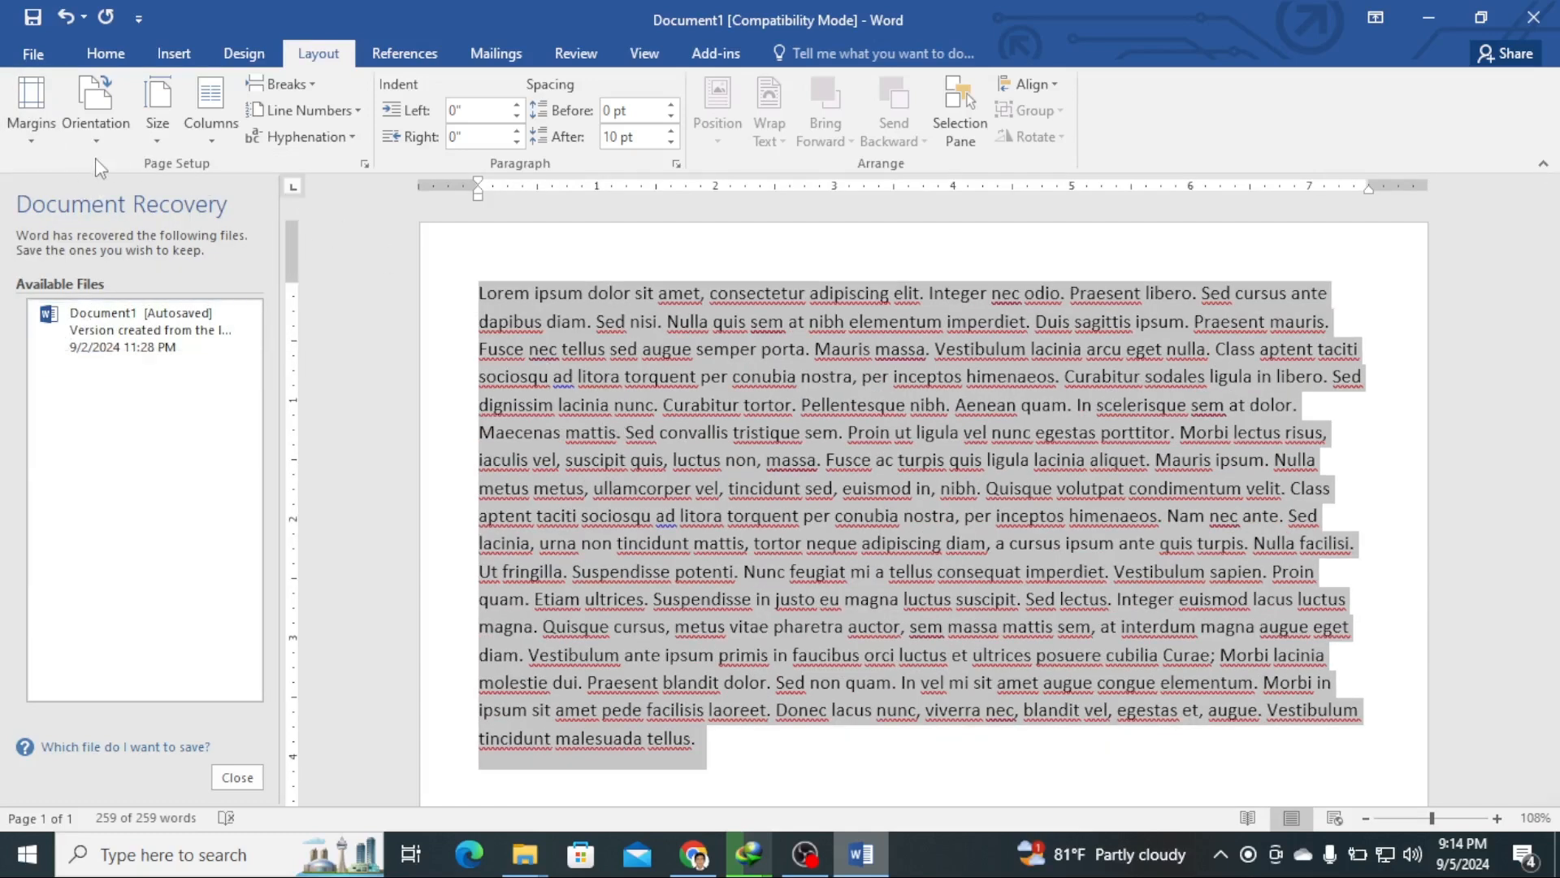
Step: Change the page margins to the Moderate preset, 1 inch at top and bottom and 0.75 inch at the sides
click(35, 136)
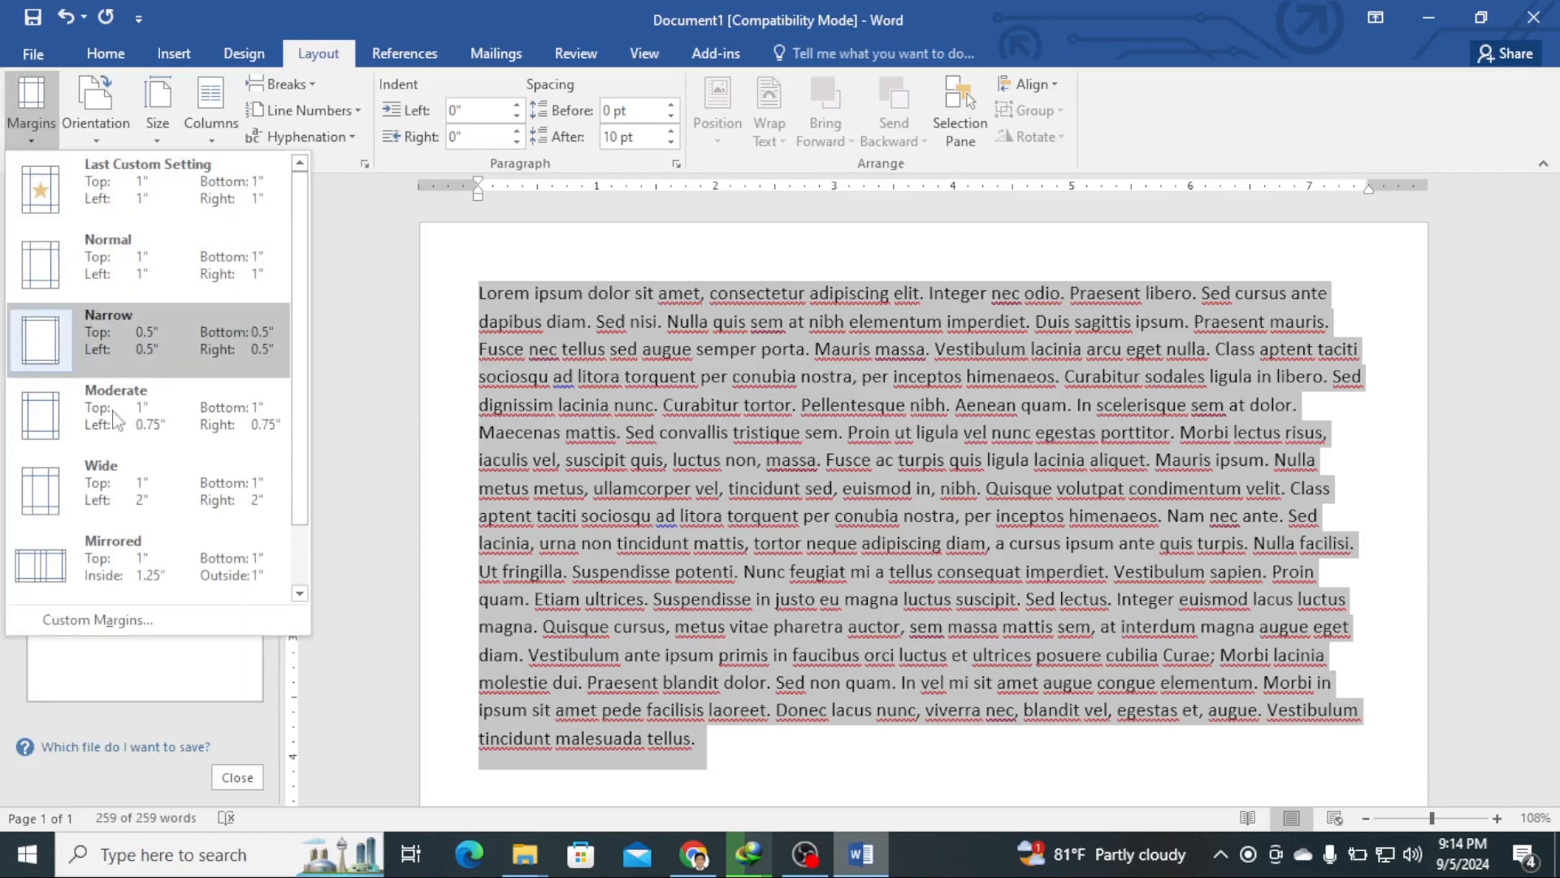
click(43, 433)
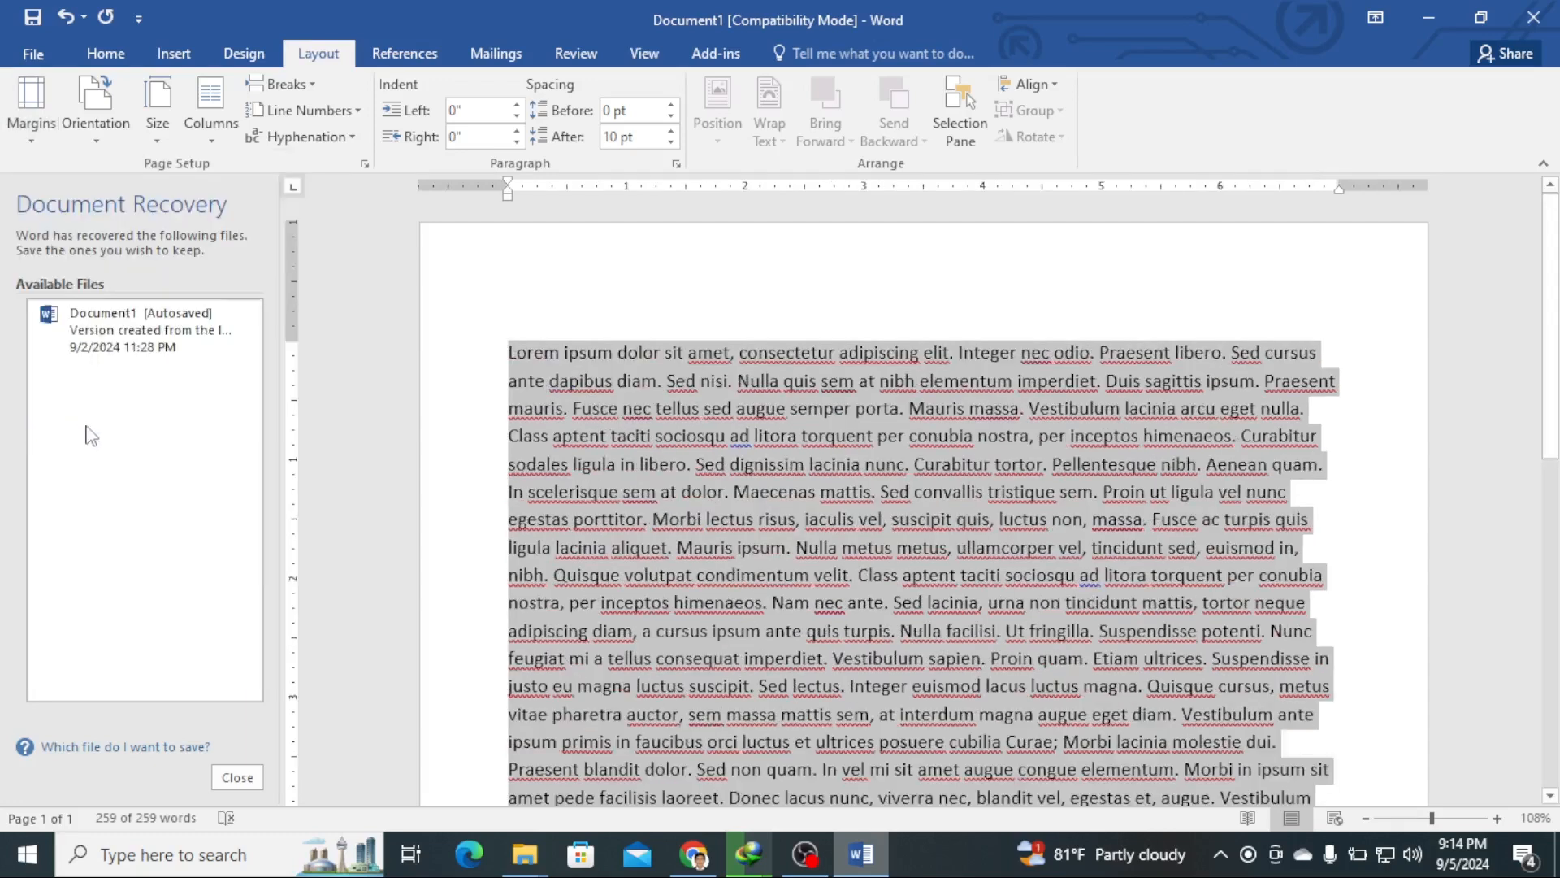
Step: Apply the Wide margin preset with 2-inch left and right margins, and open the page orientation choices
click(32, 130)
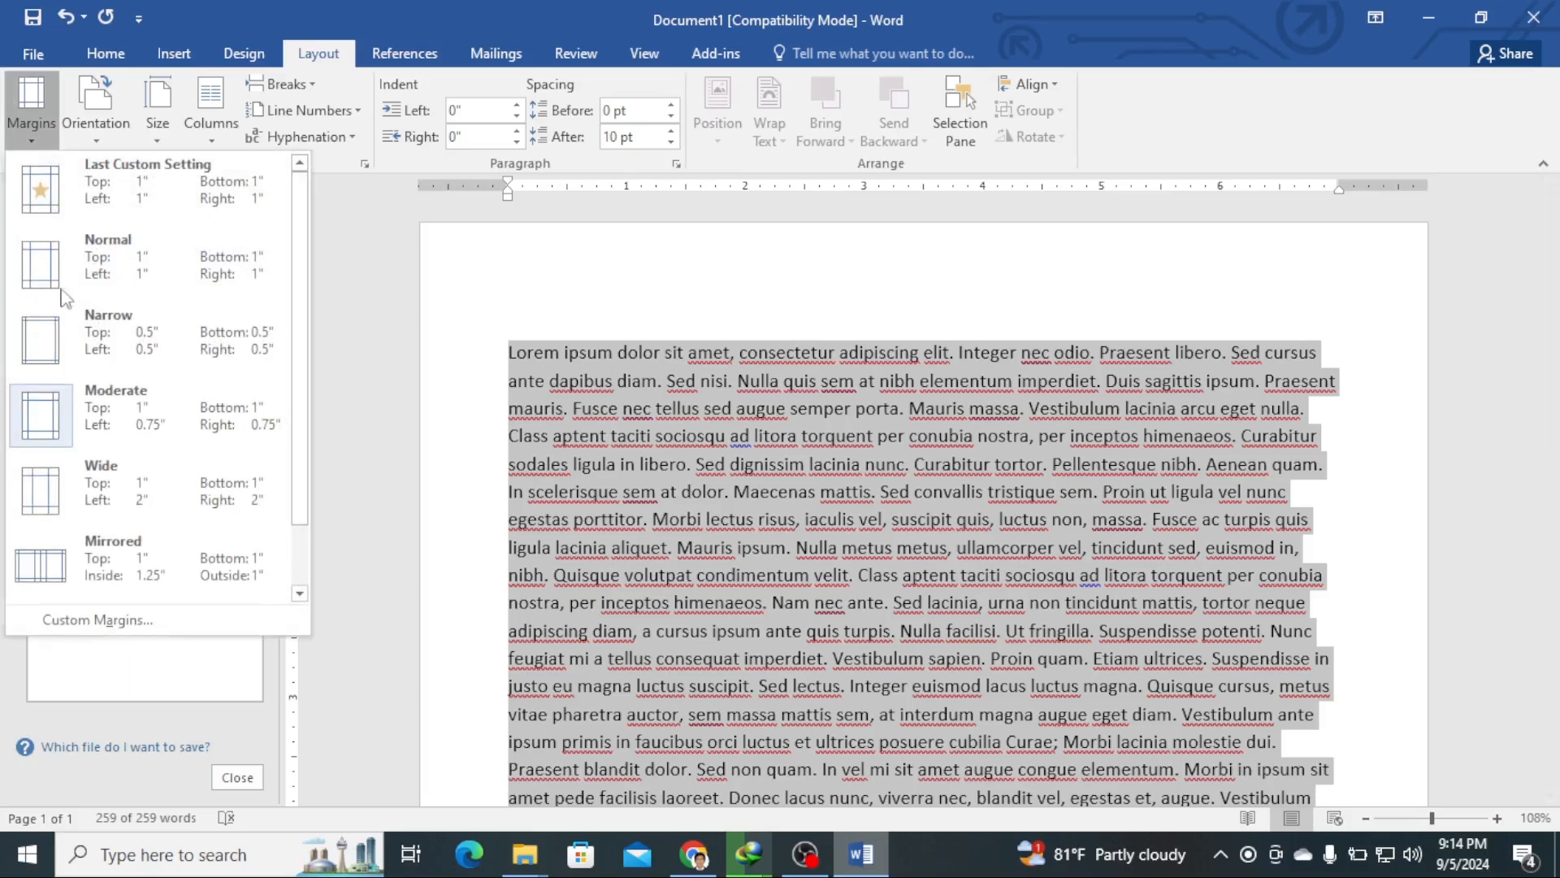
click(47, 494)
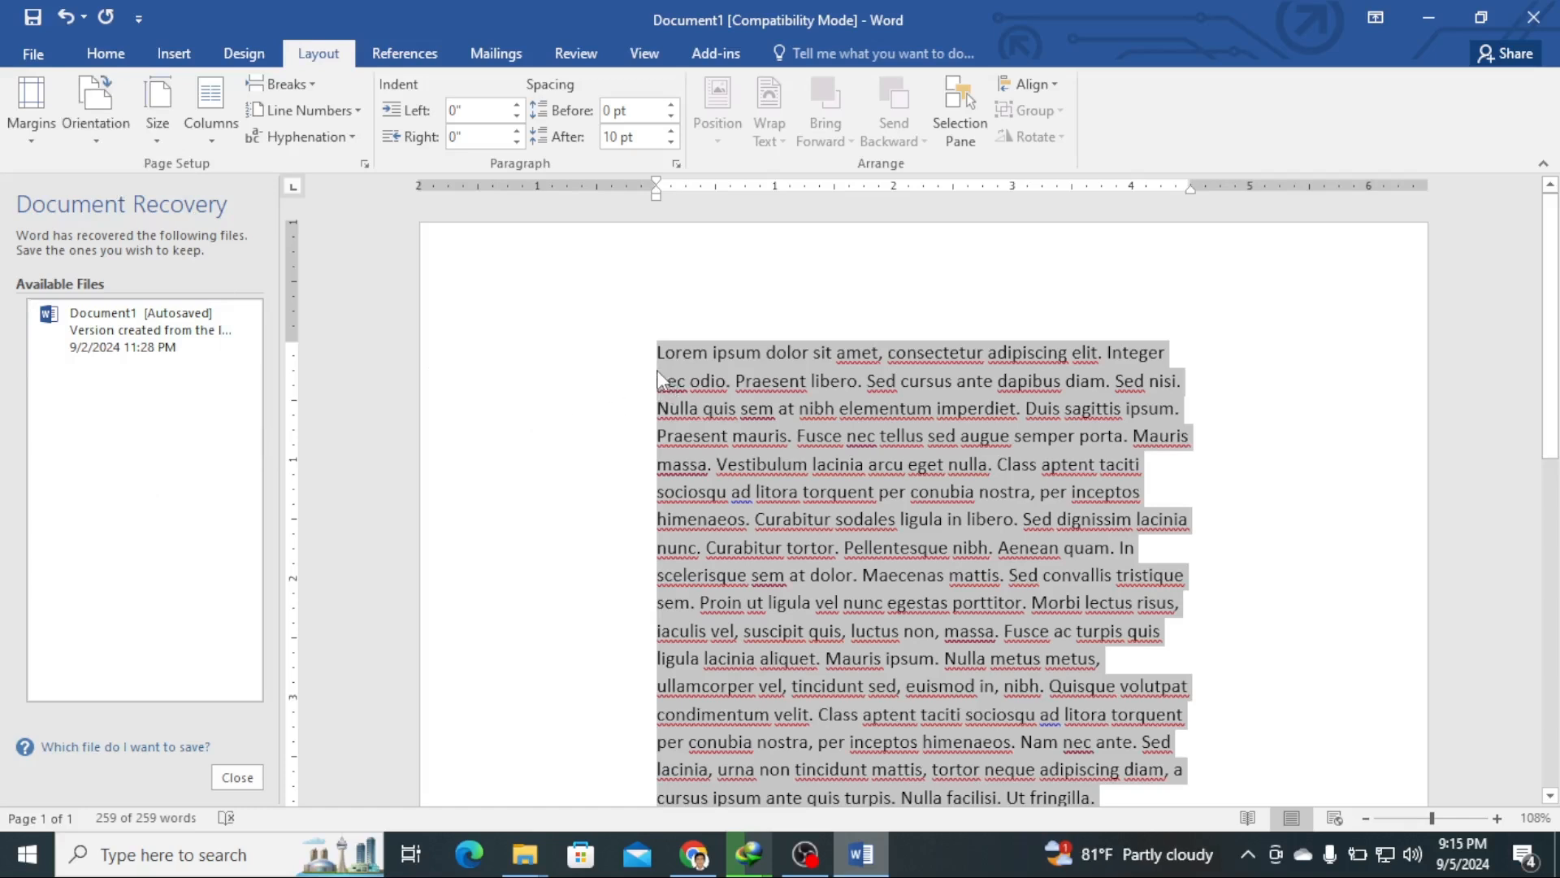
click(97, 147)
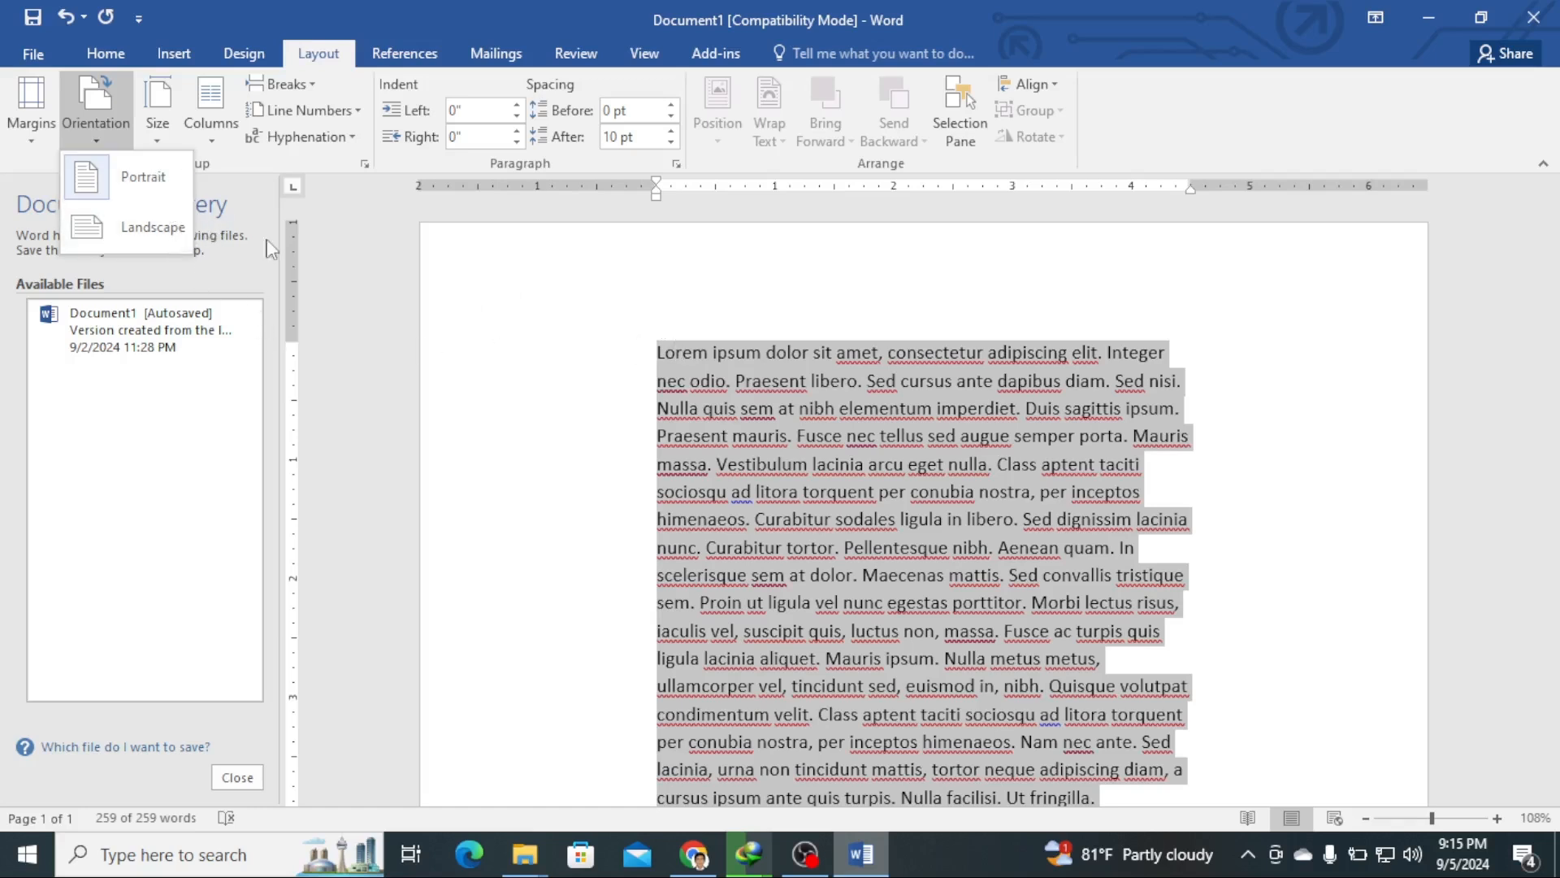
Step: Switch to Chrome and search Google for "protait page" in a new tab
click(695, 853)
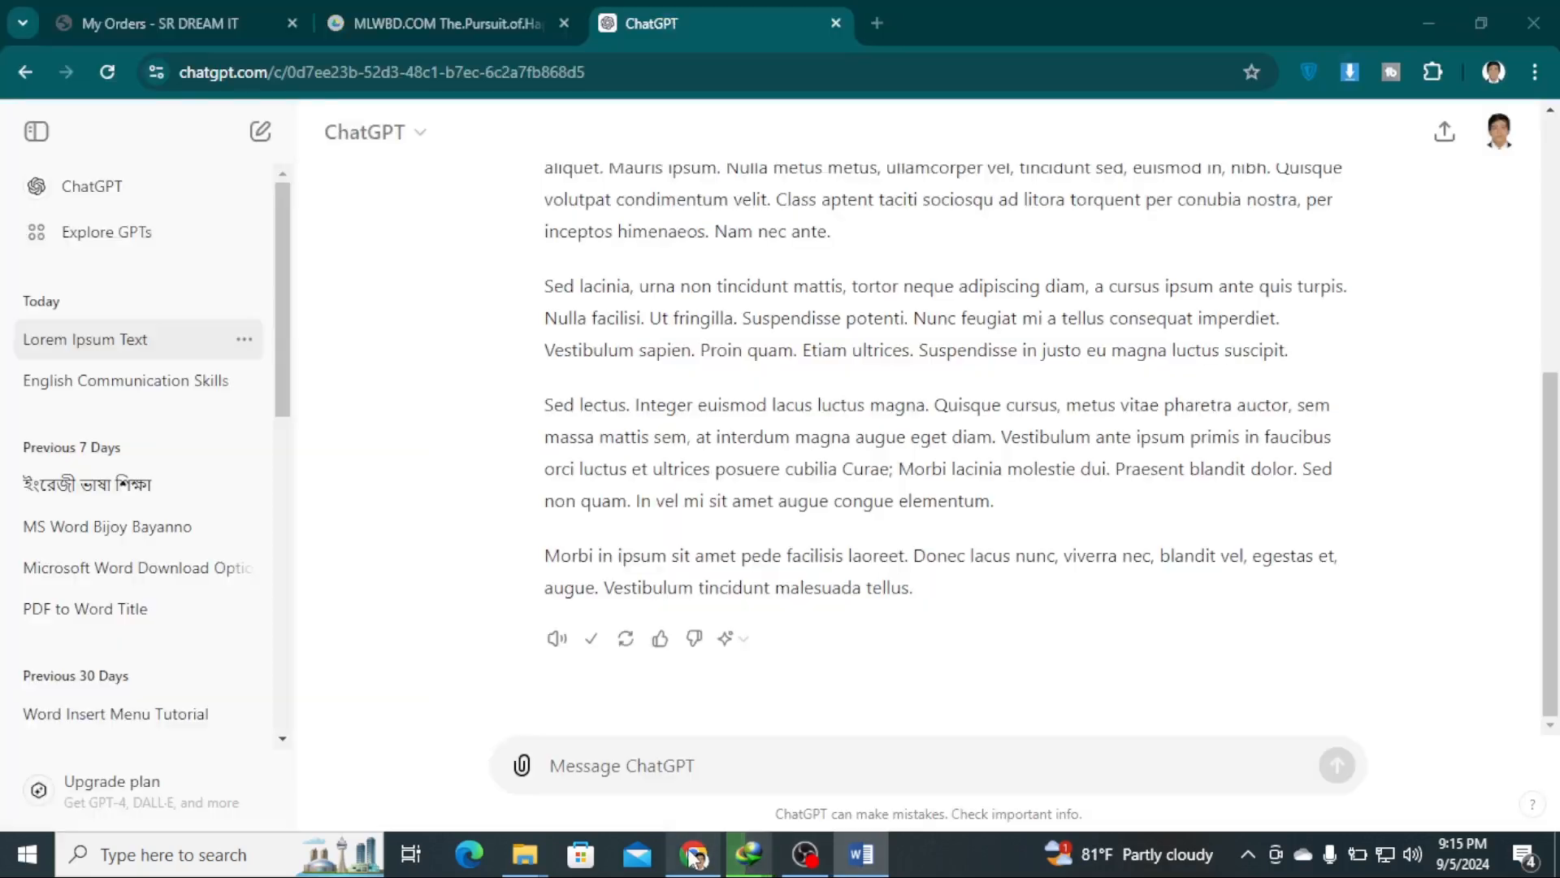
click(876, 22)
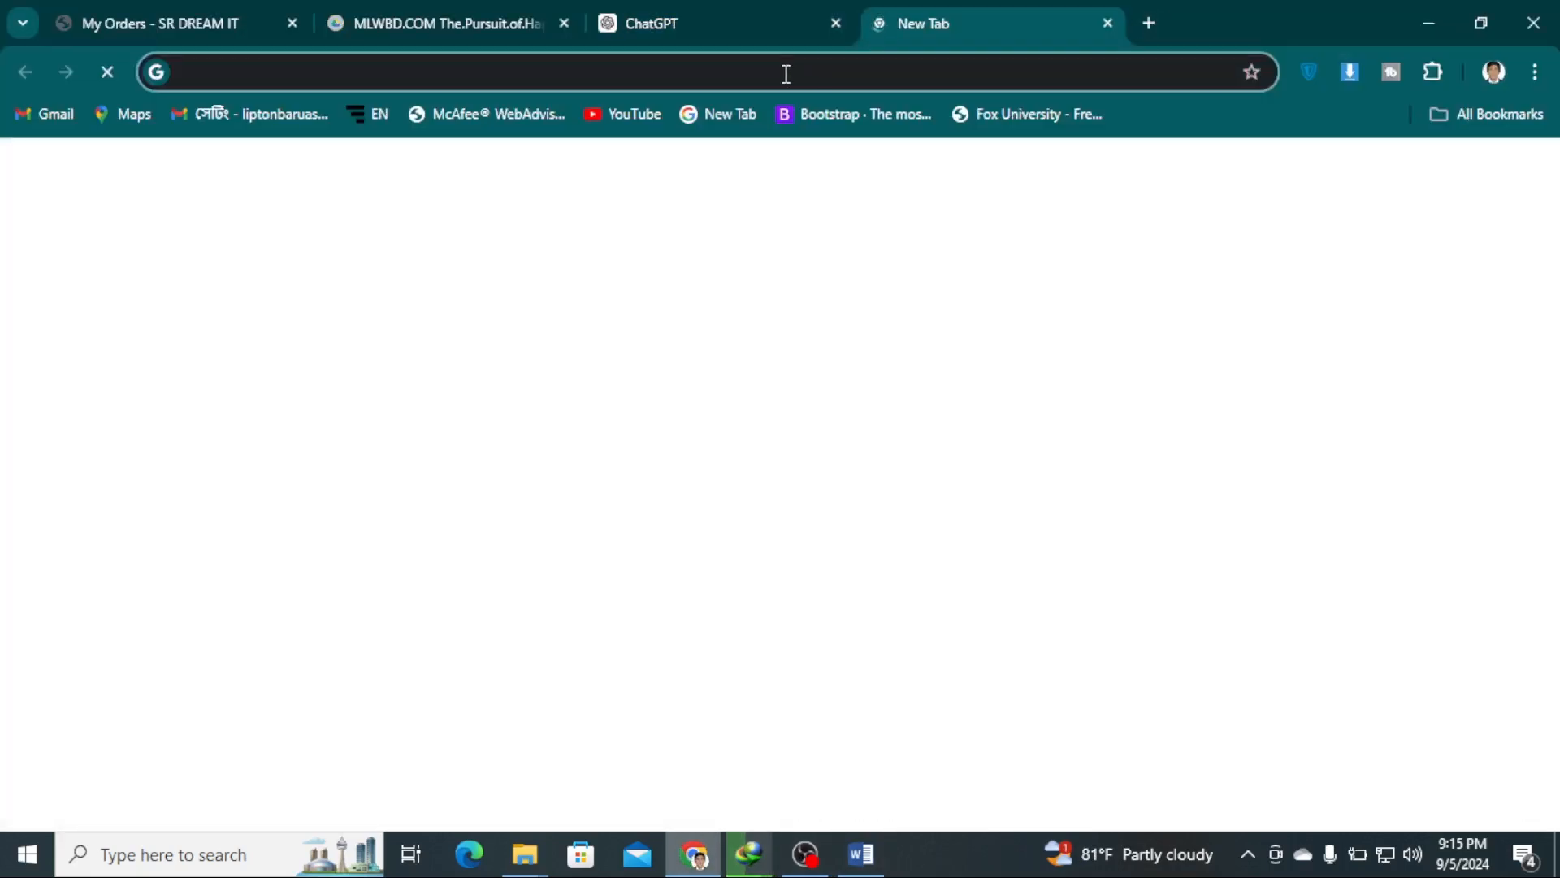
text(p)
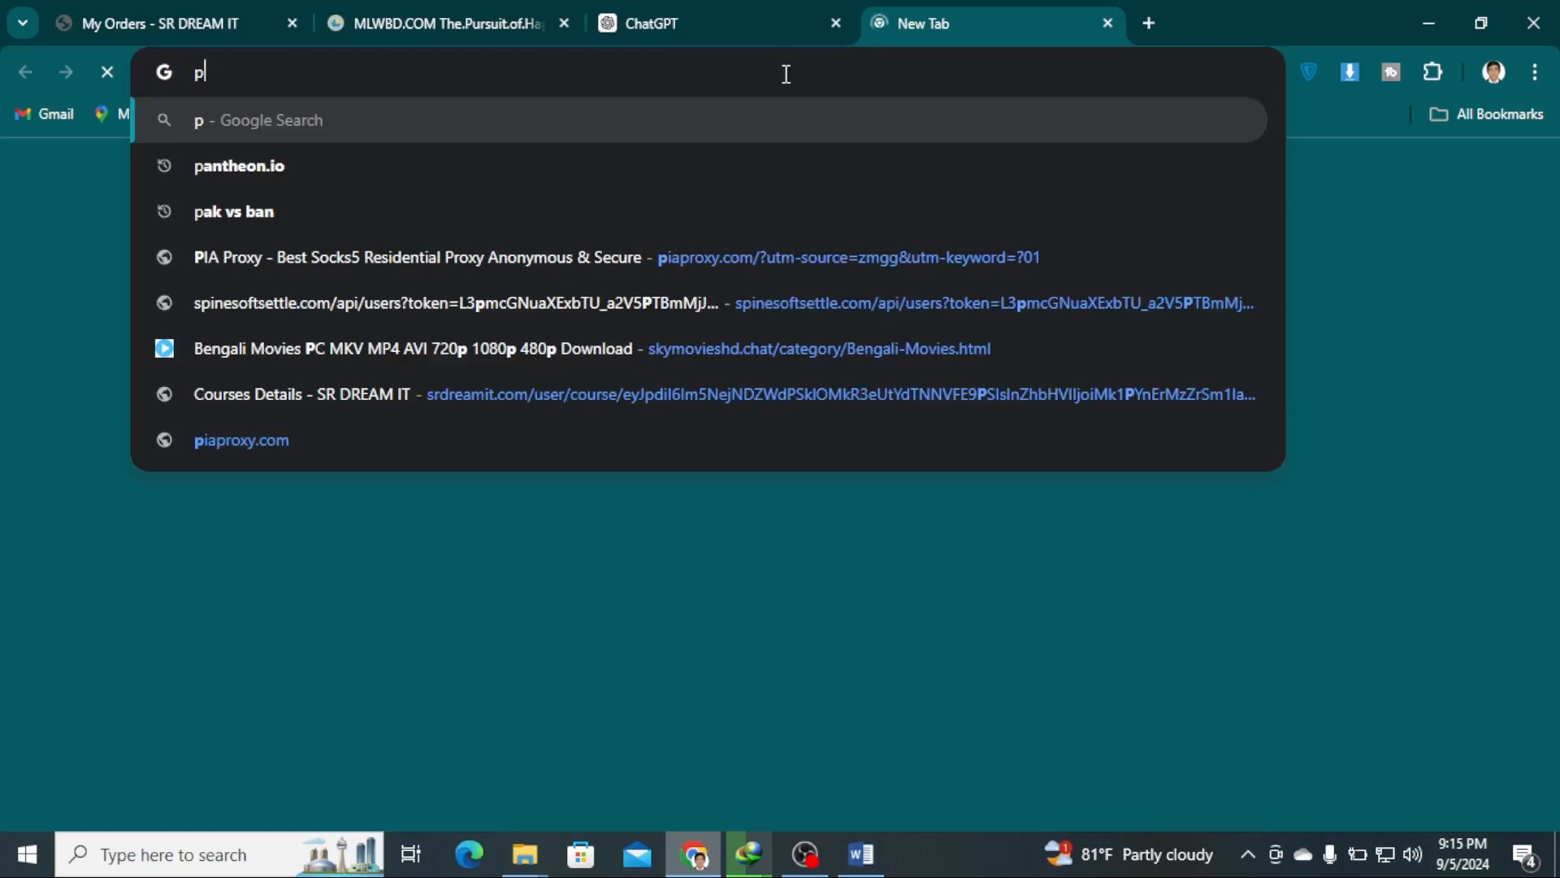
text(ro)
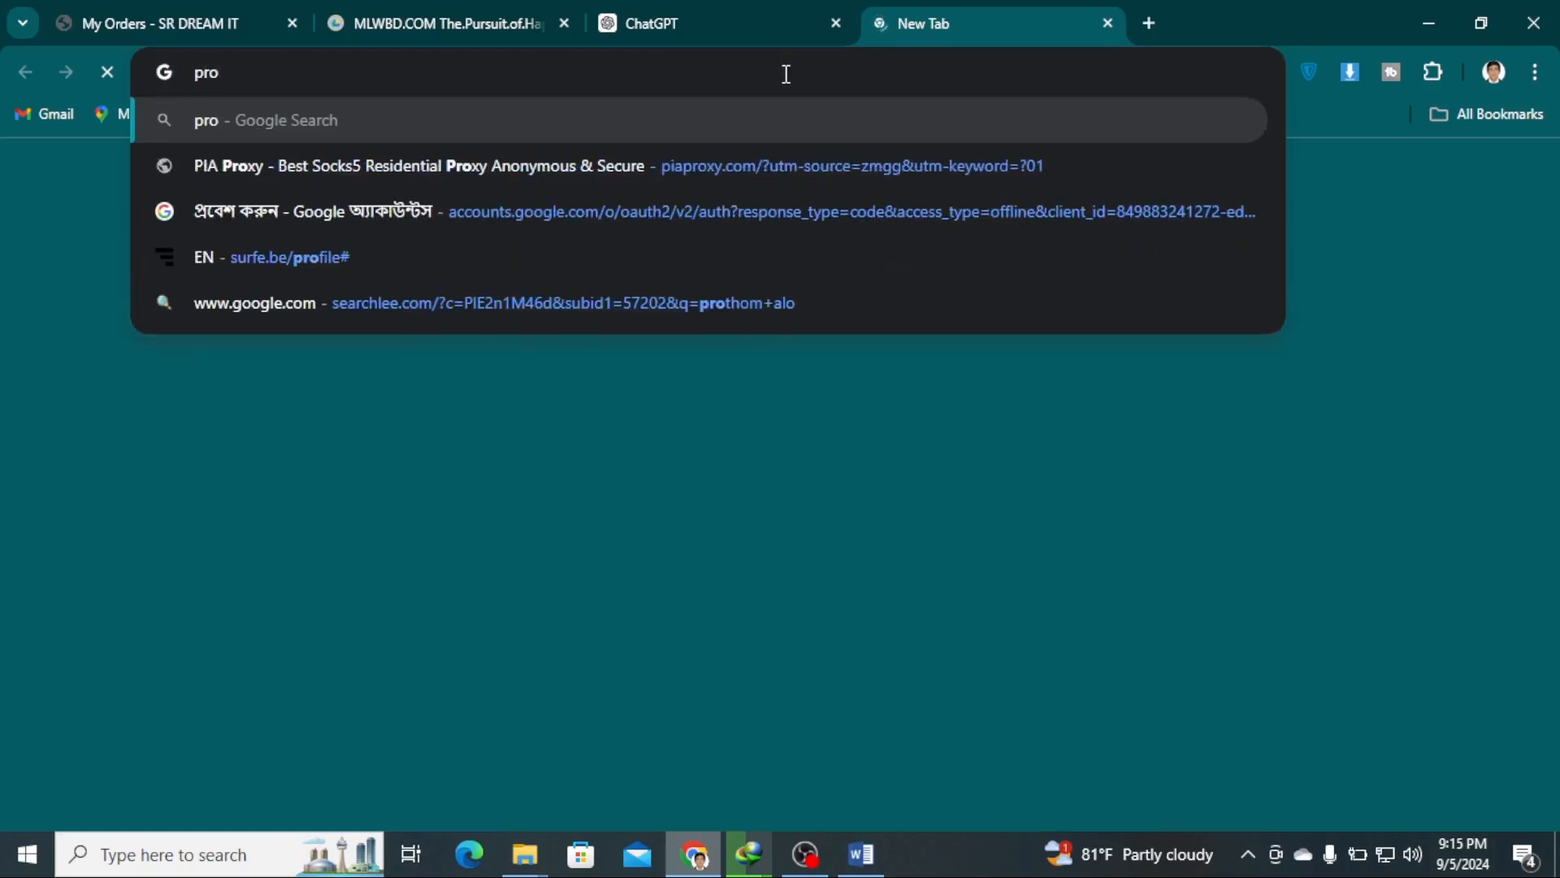
text(ta)
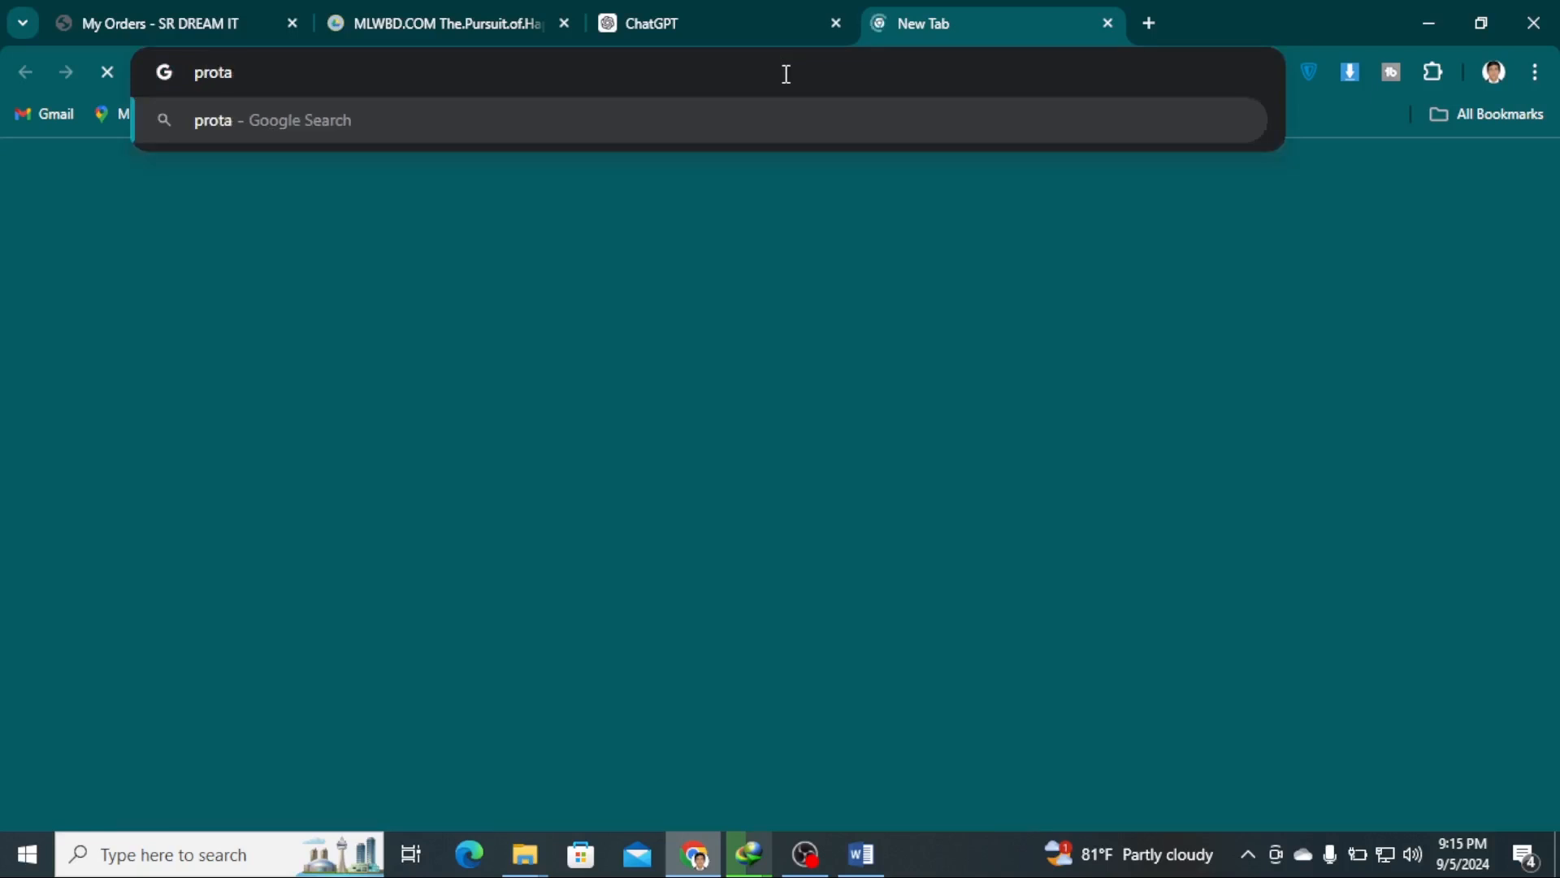
text(it)
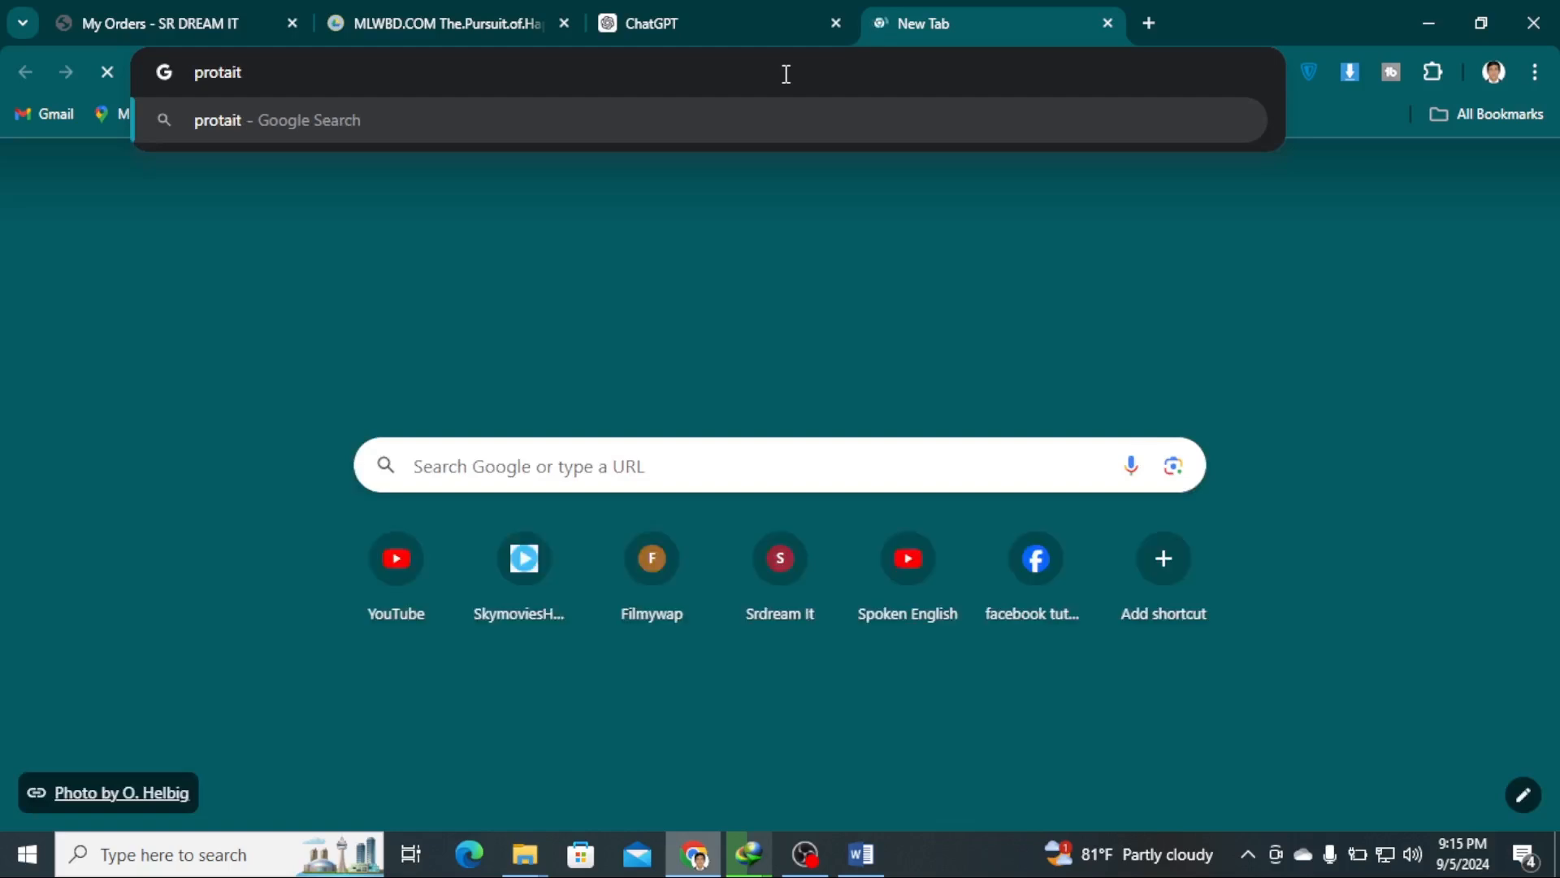
text( page)
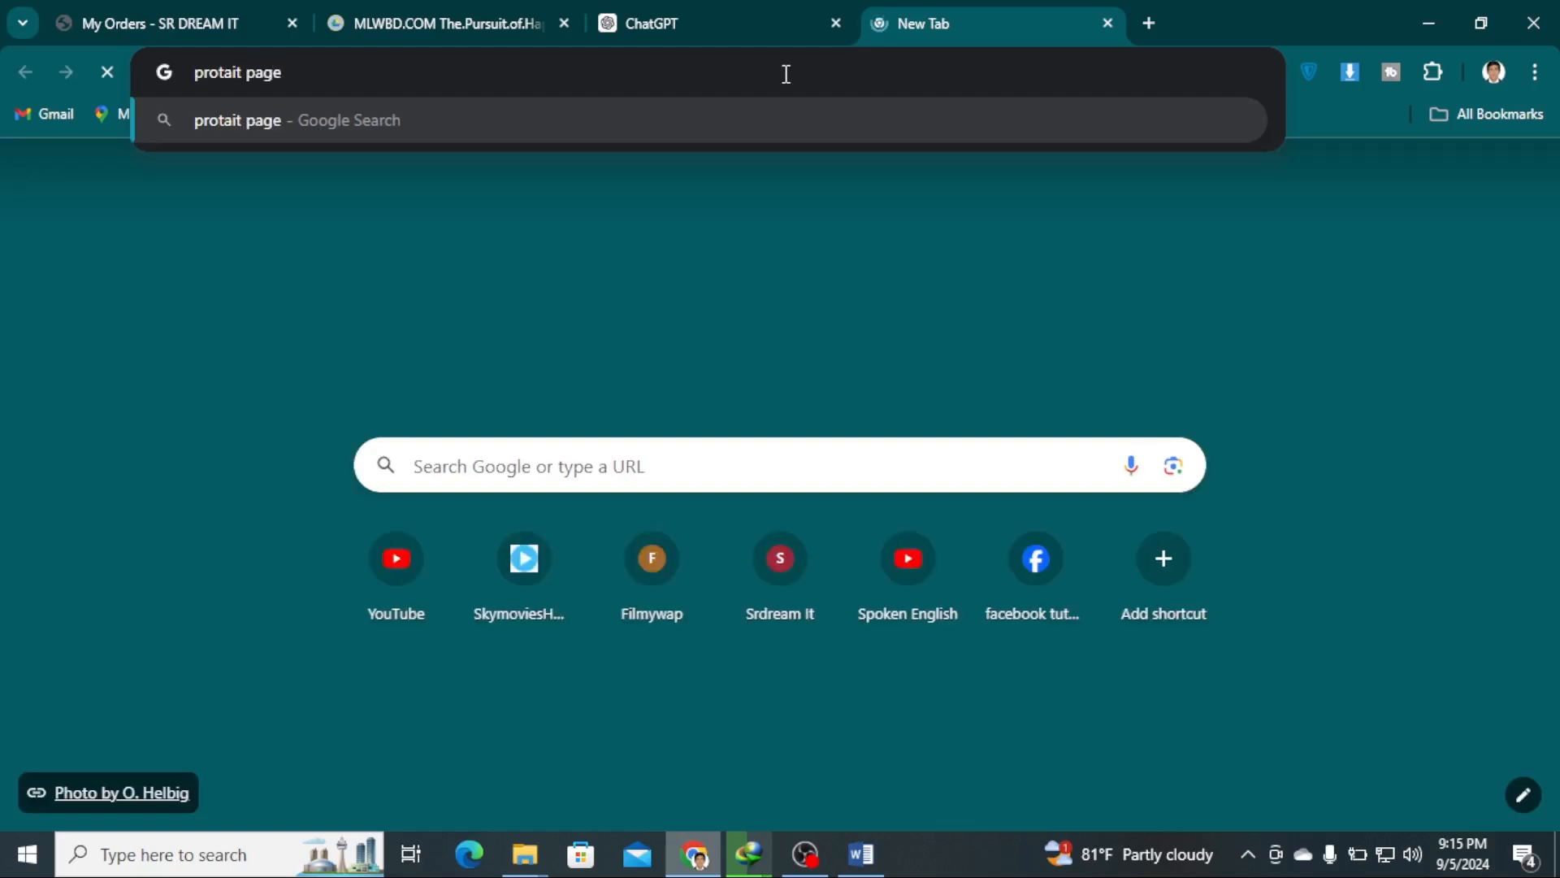
key(Return)
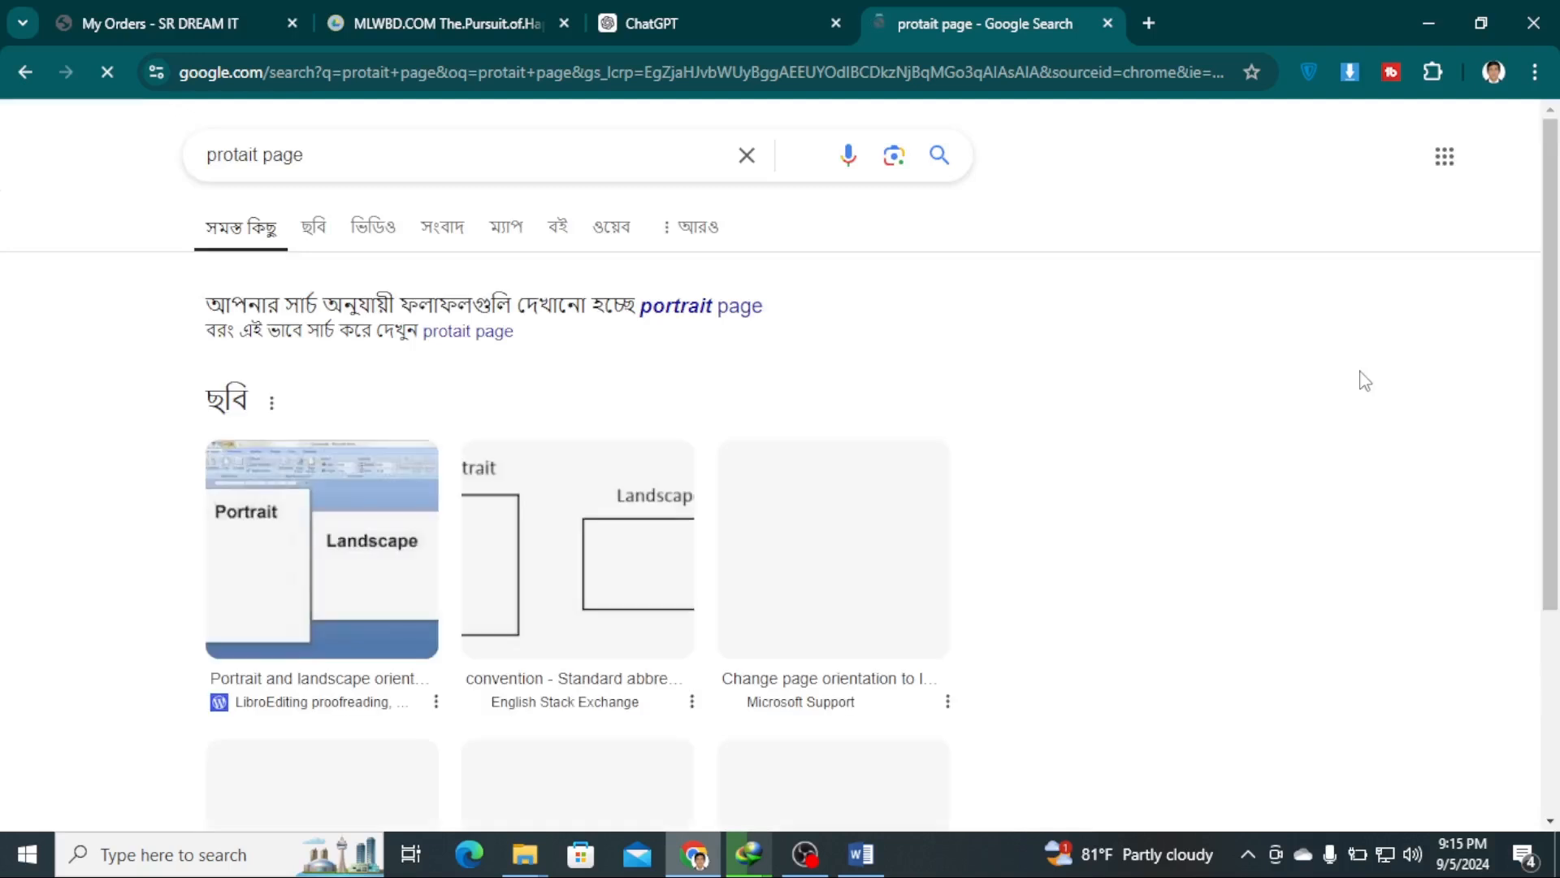
Step: Examine the search results and the image results for pictures comparing portrait and landscape pages
scroll(912, 520, down, 2)
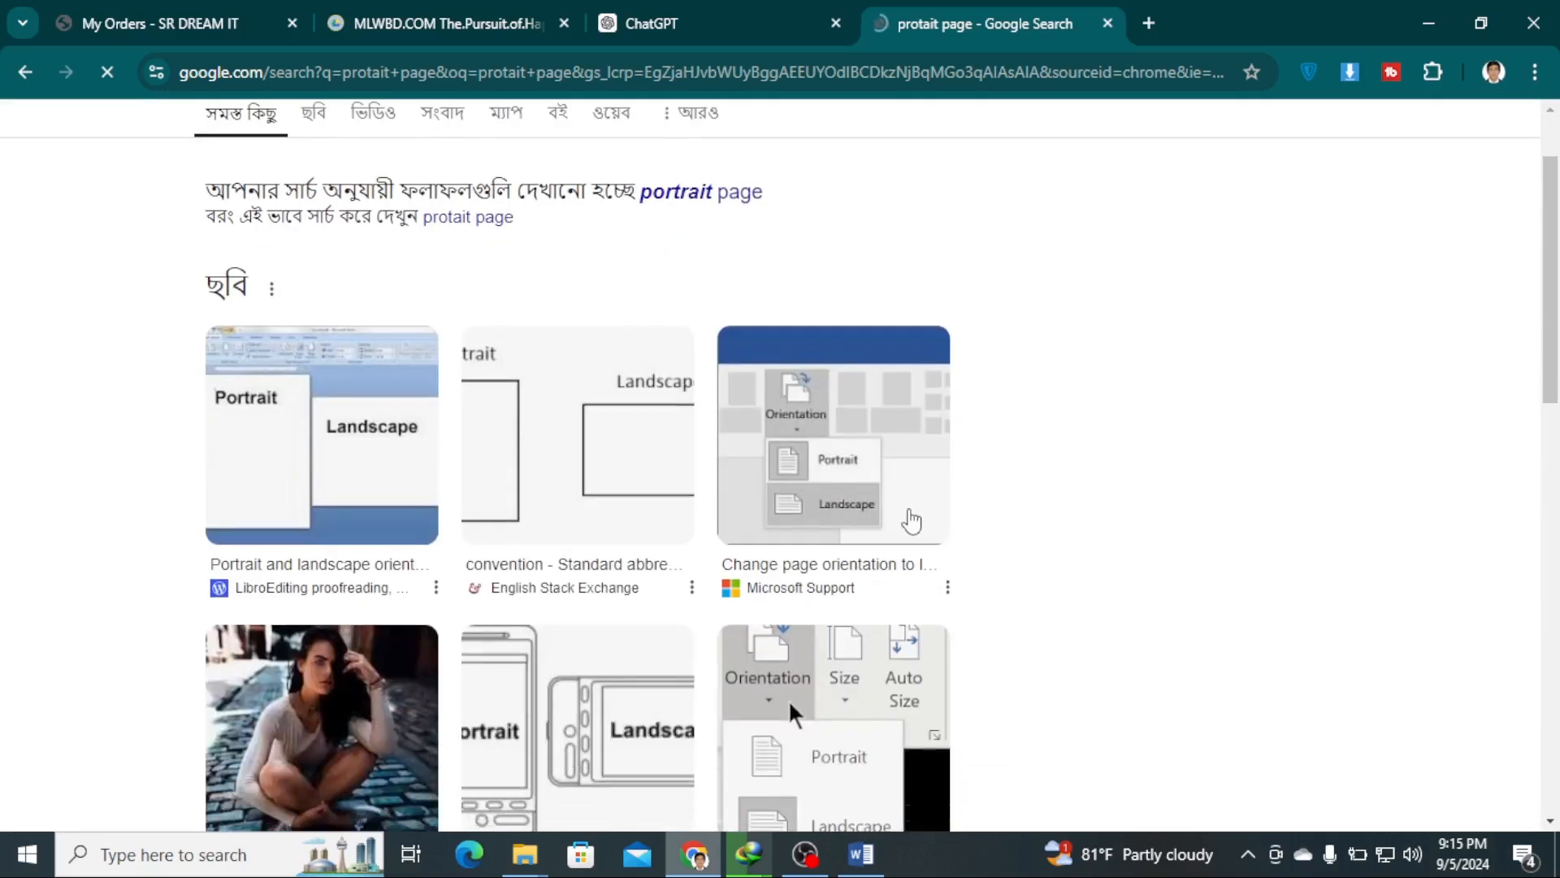
scroll(911, 520, down, 2)
scroll(755, 475, up, 4)
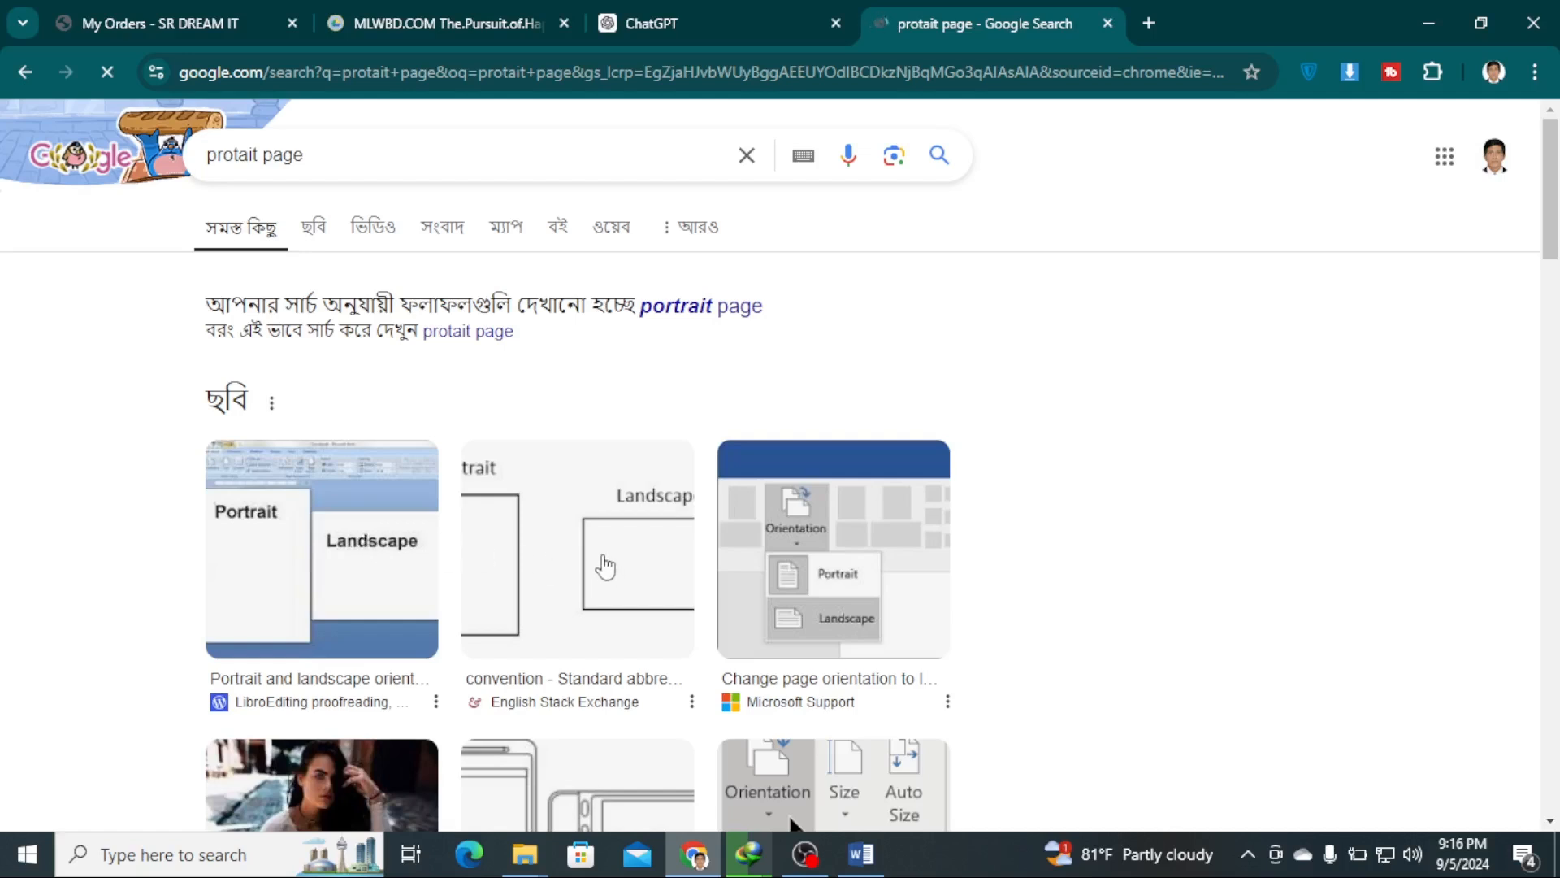
click(318, 230)
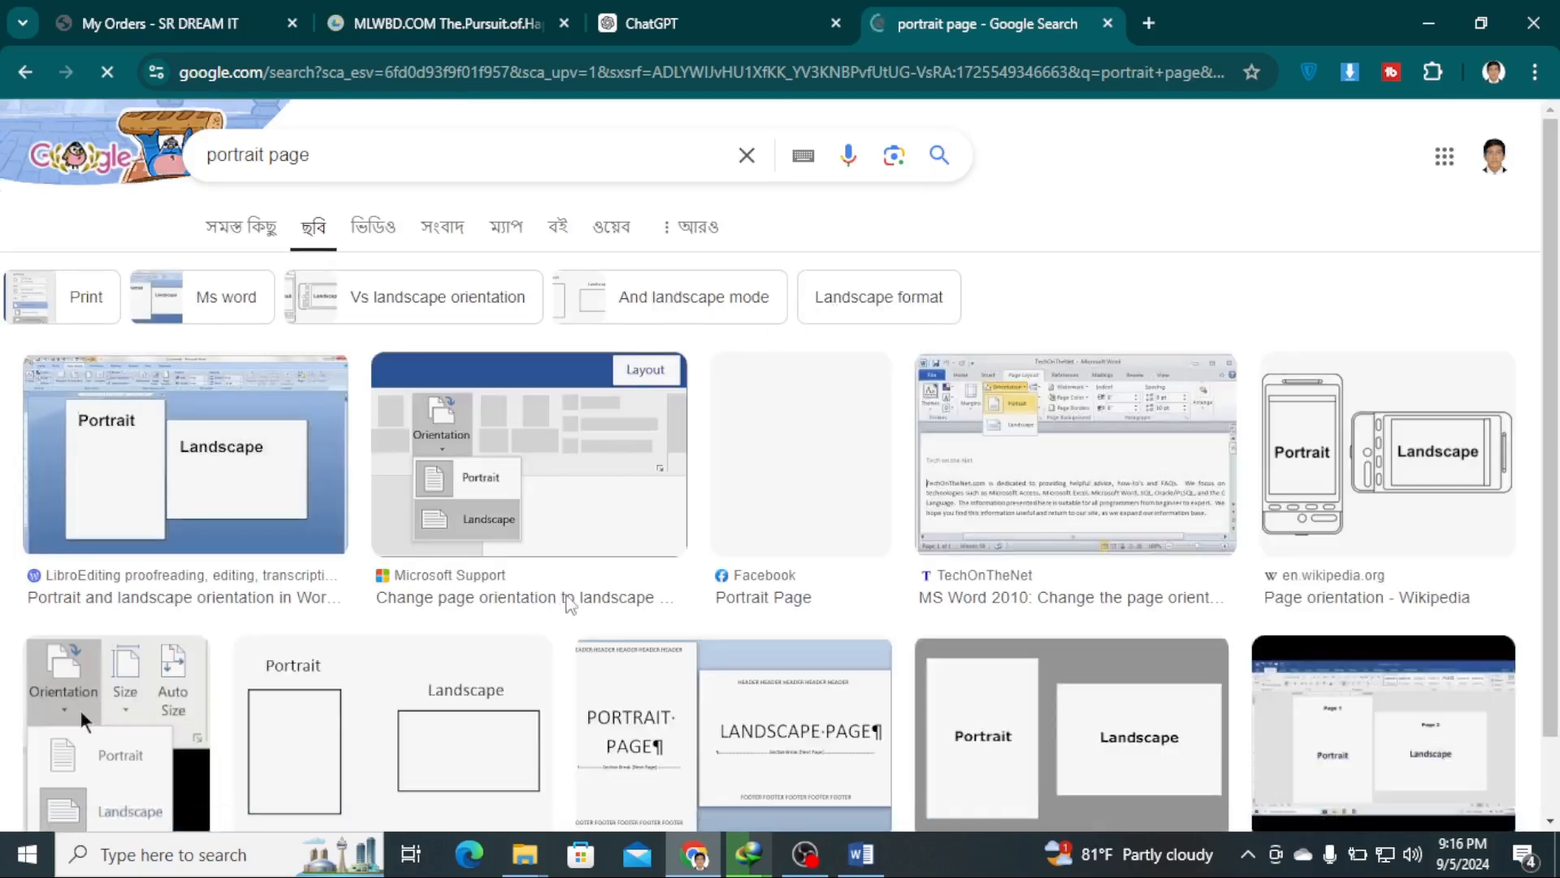
scroll(81, 710, down, 1)
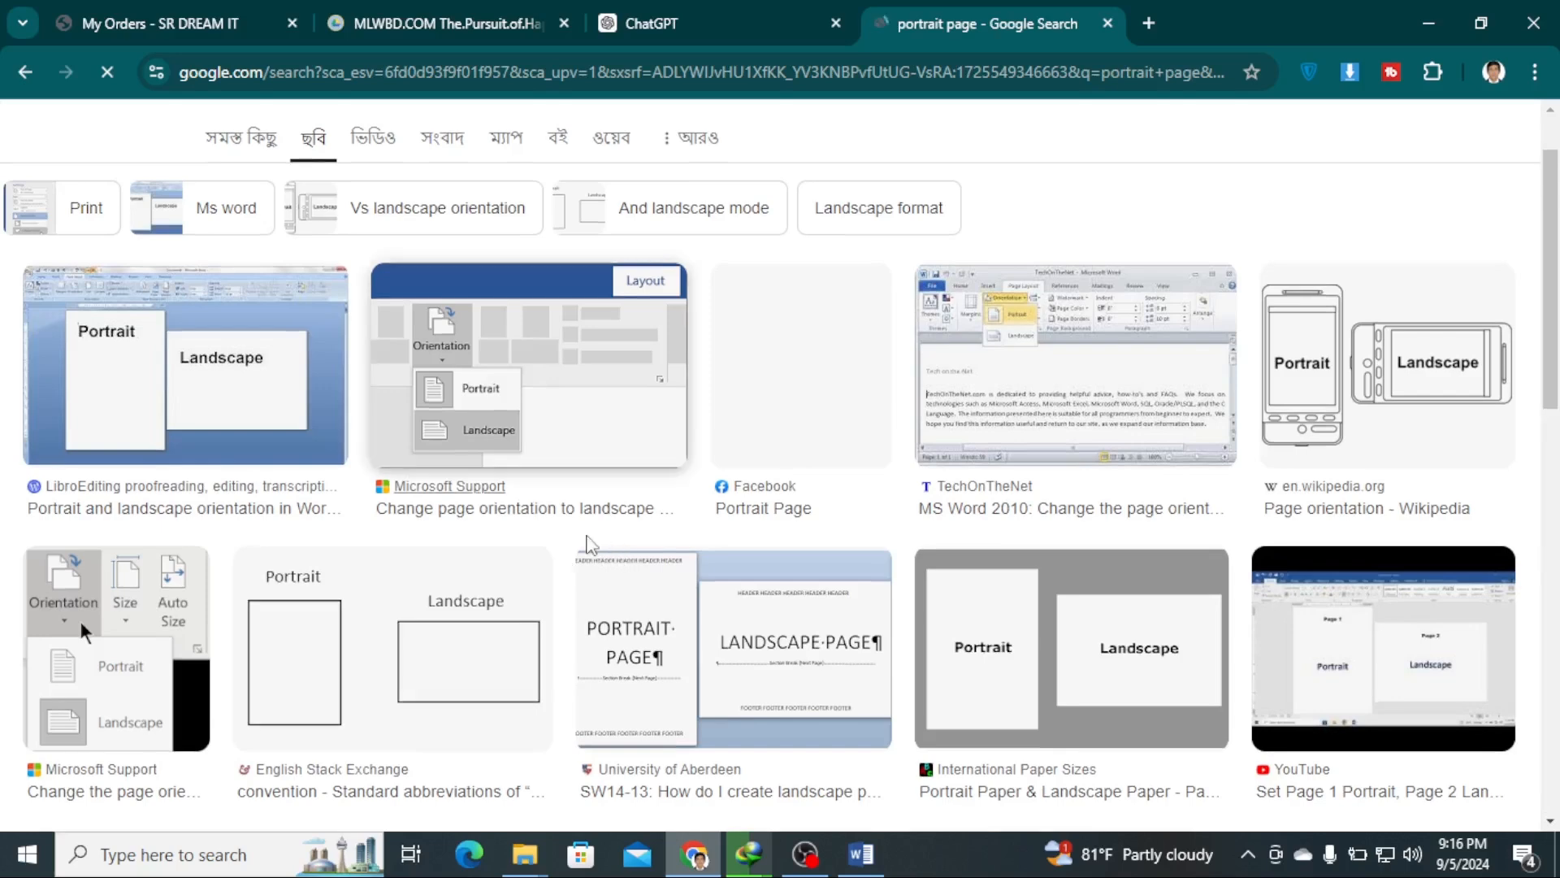
scroll(458, 497, down, 4)
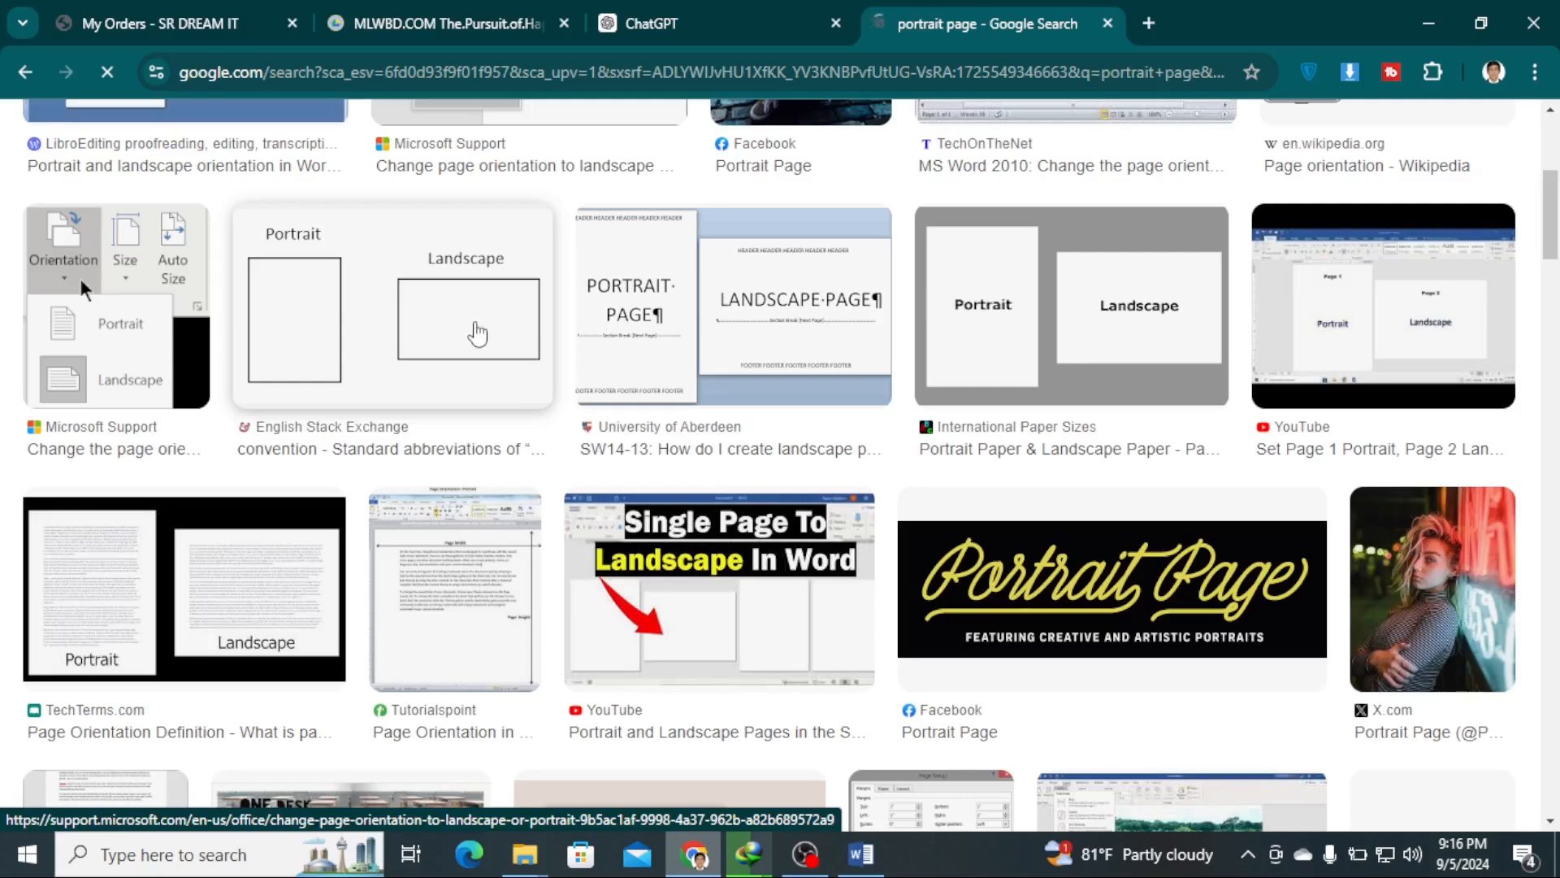
Step: Return to Word, select all the text and undo the Wide margins
click(860, 865)
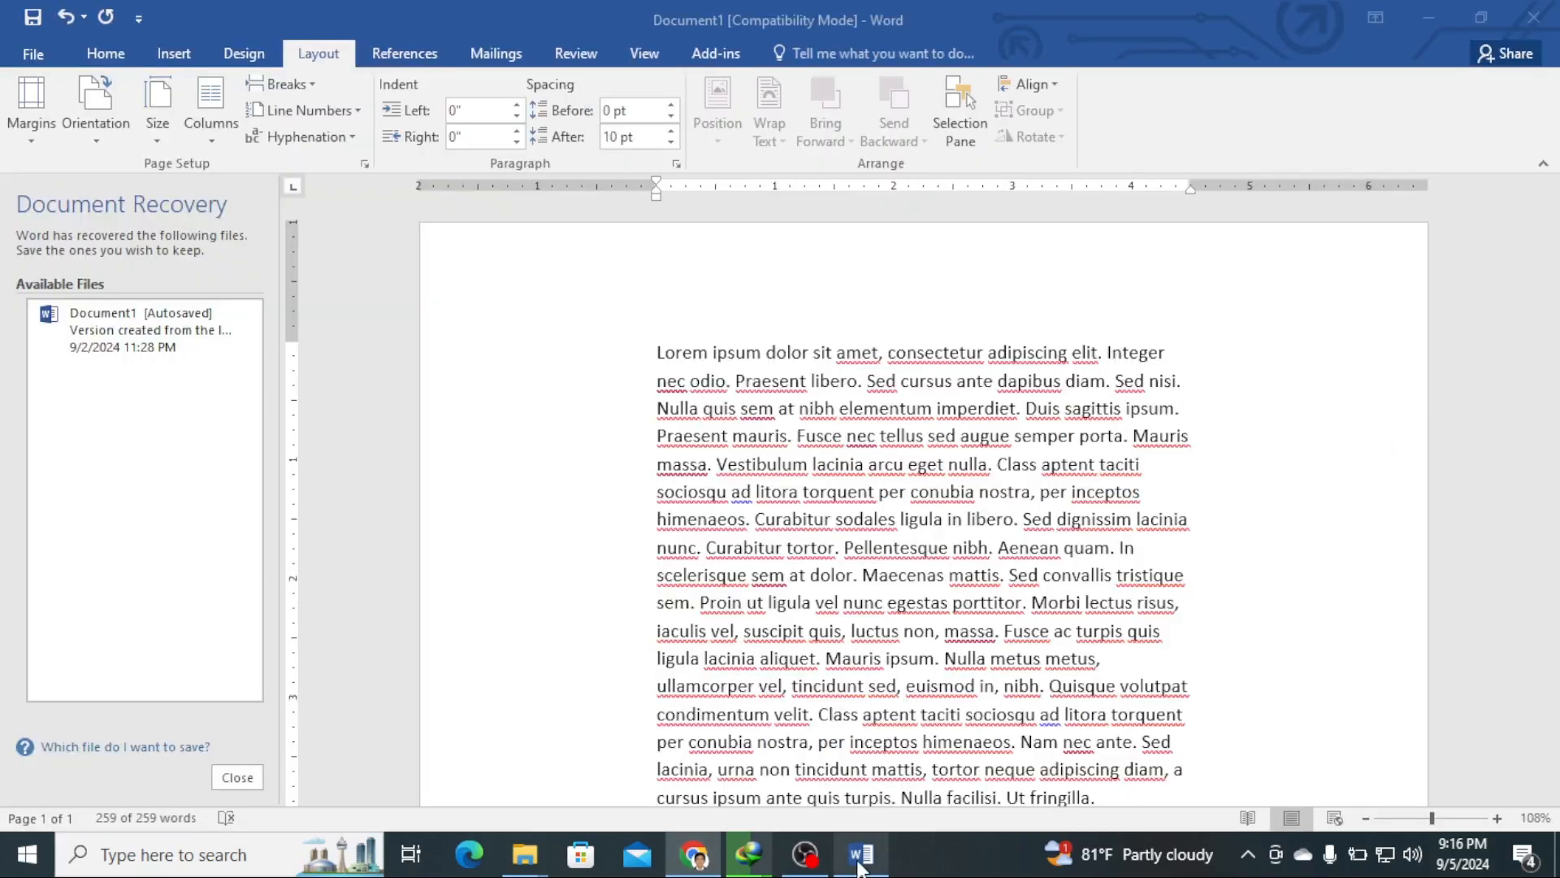
key(ctrl+a)
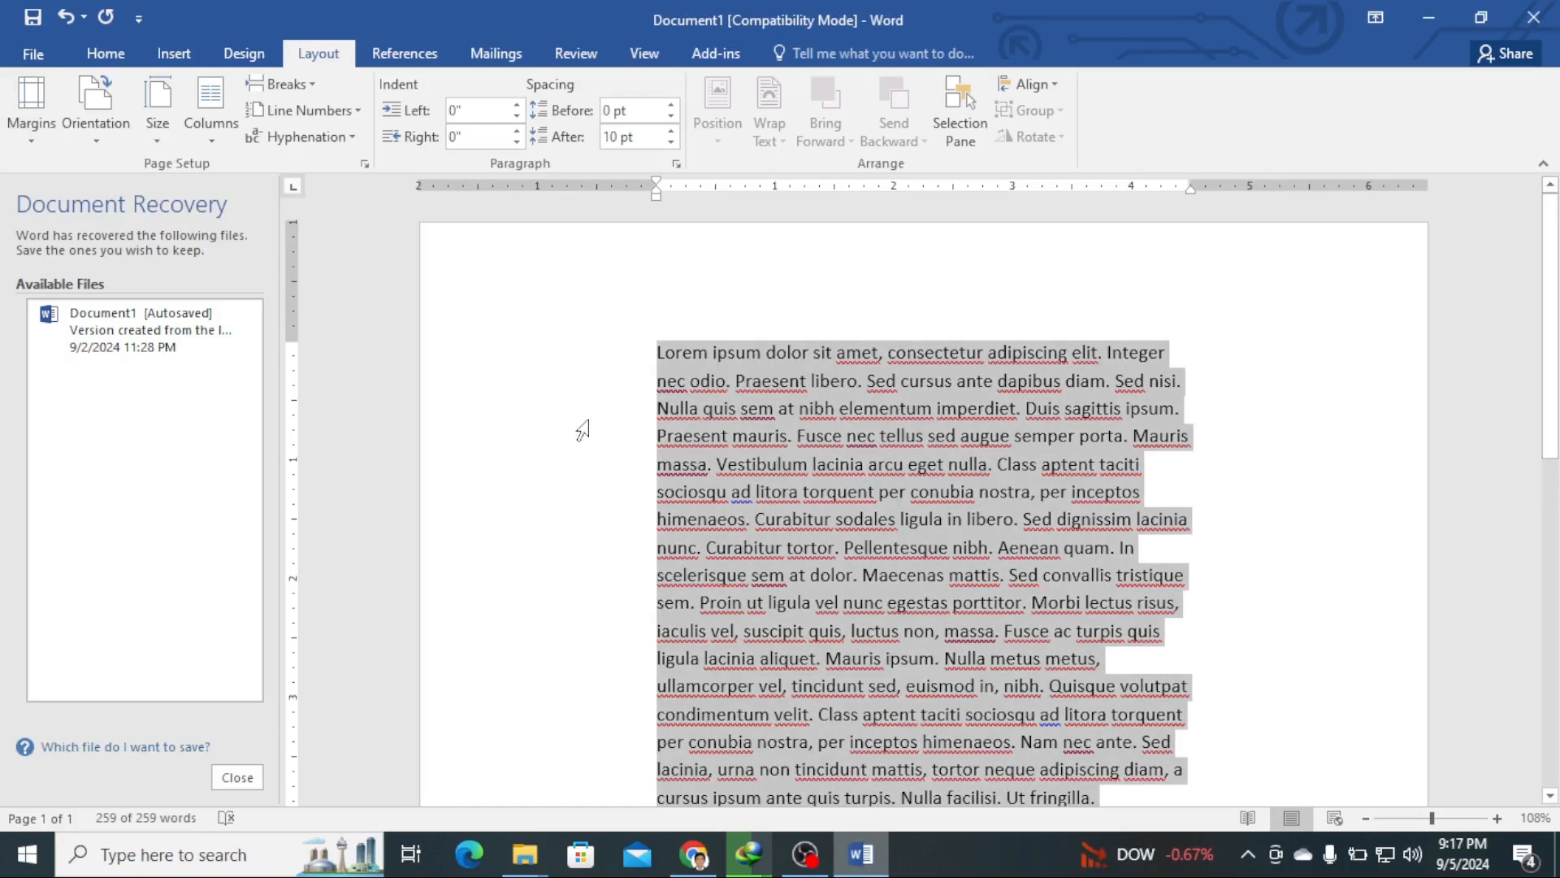
key(ctrl+z)
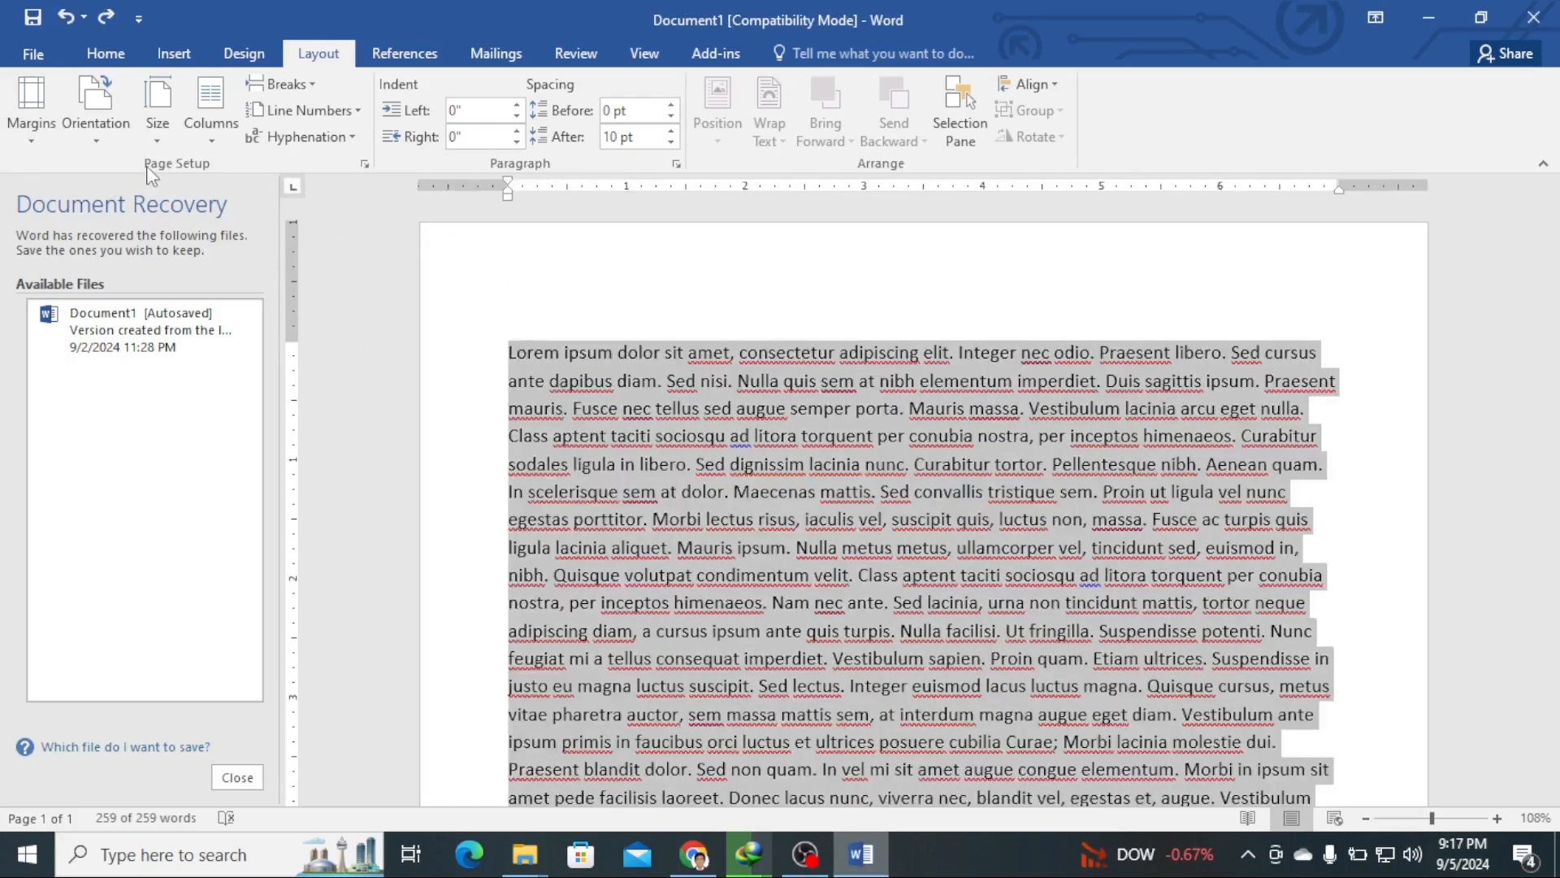
Step: Apply the Letter paper size, 8.5 x 11 inches, and replace it with Legal, 8.5 x 14 inches
click(158, 140)
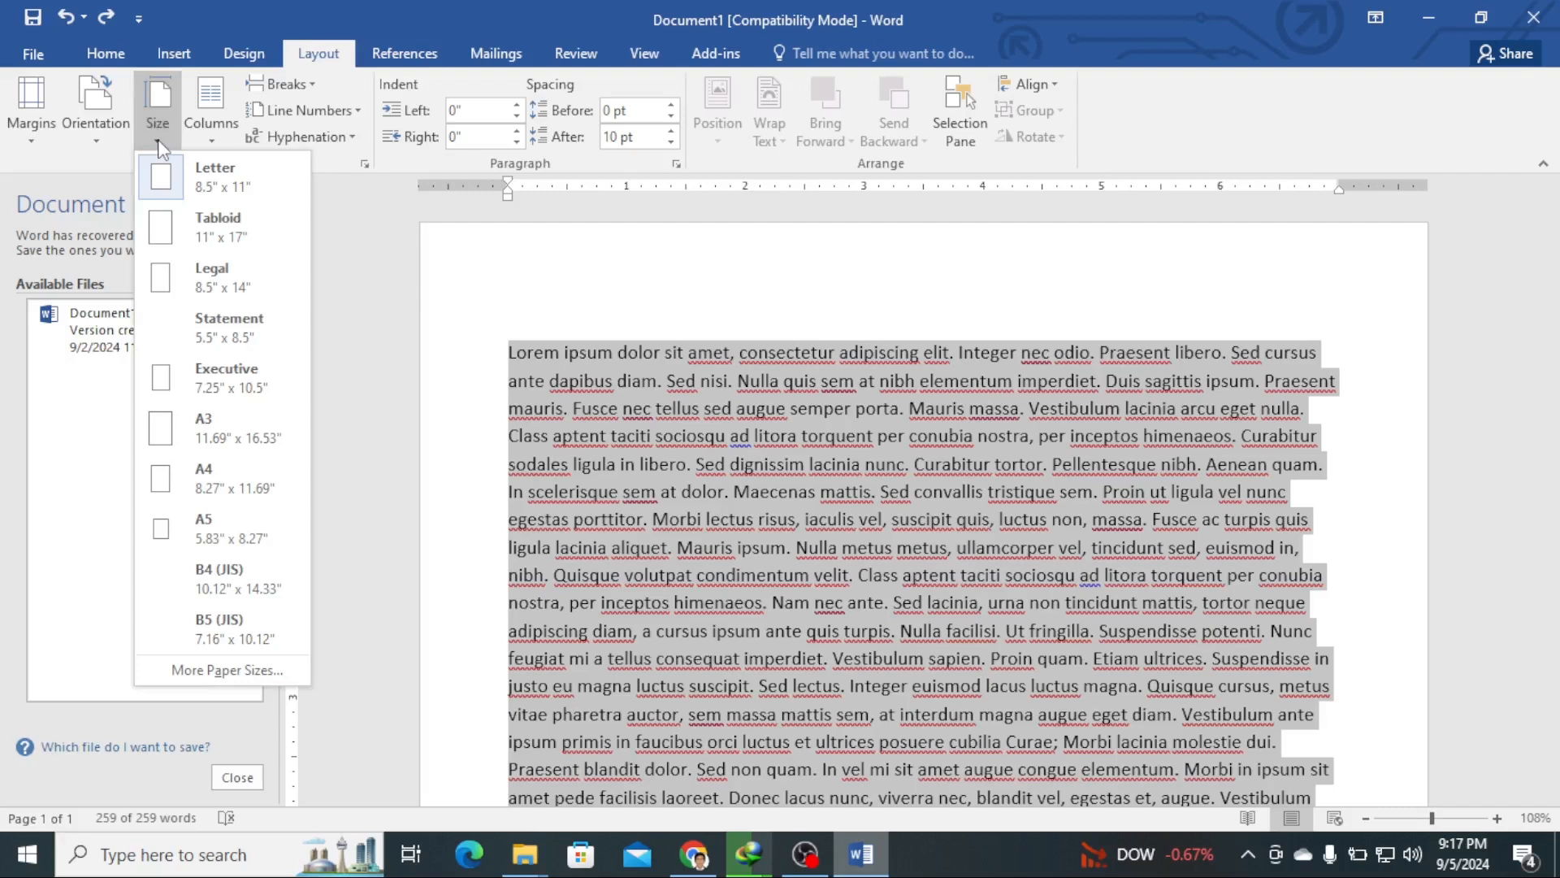
click(228, 192)
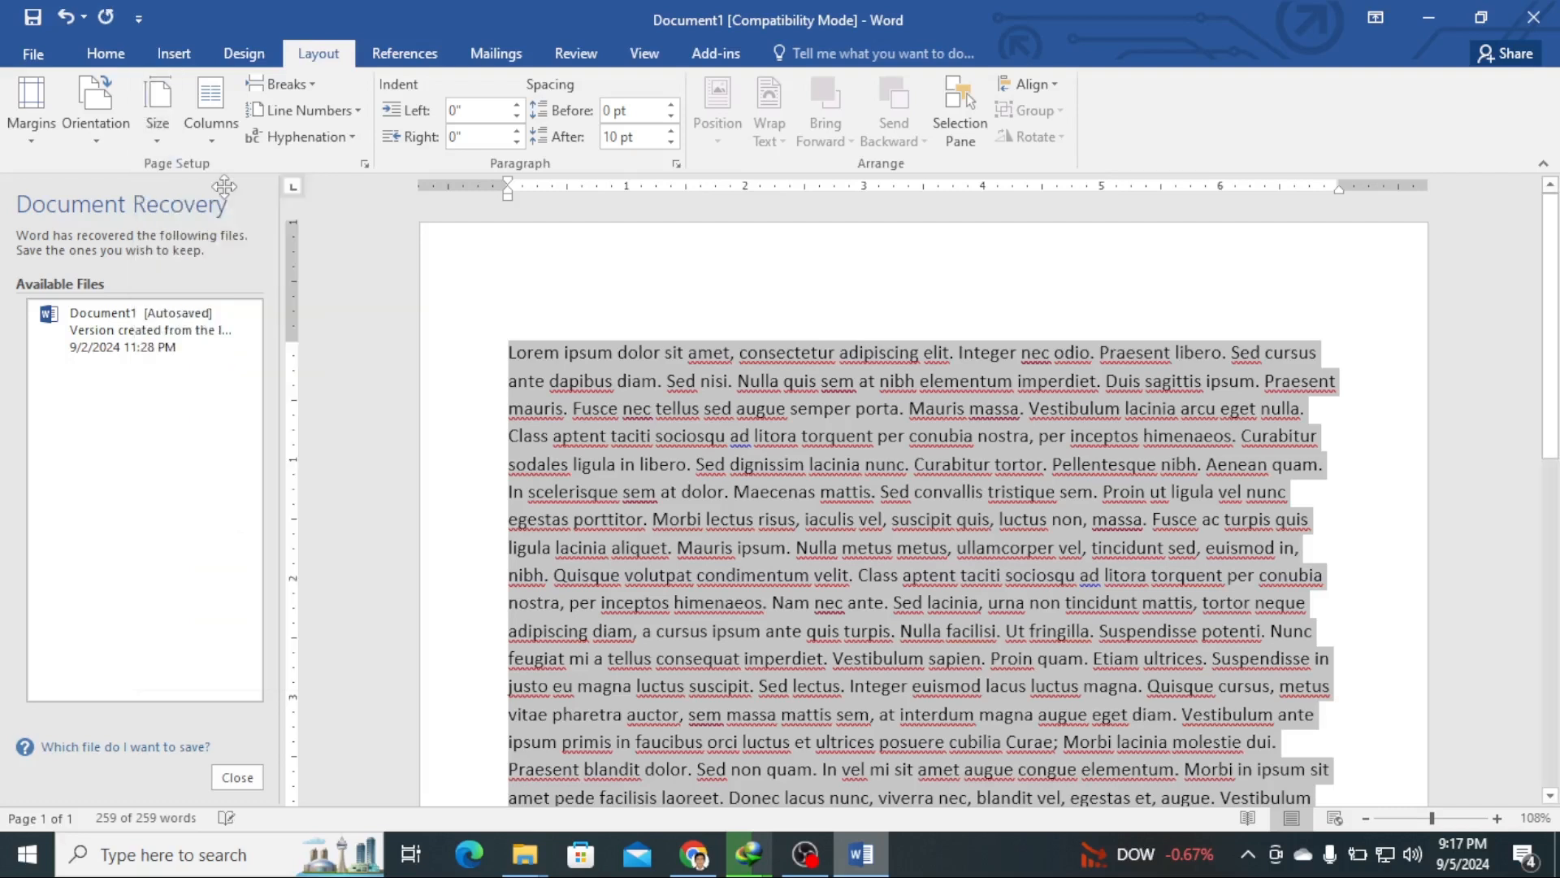
click(157, 138)
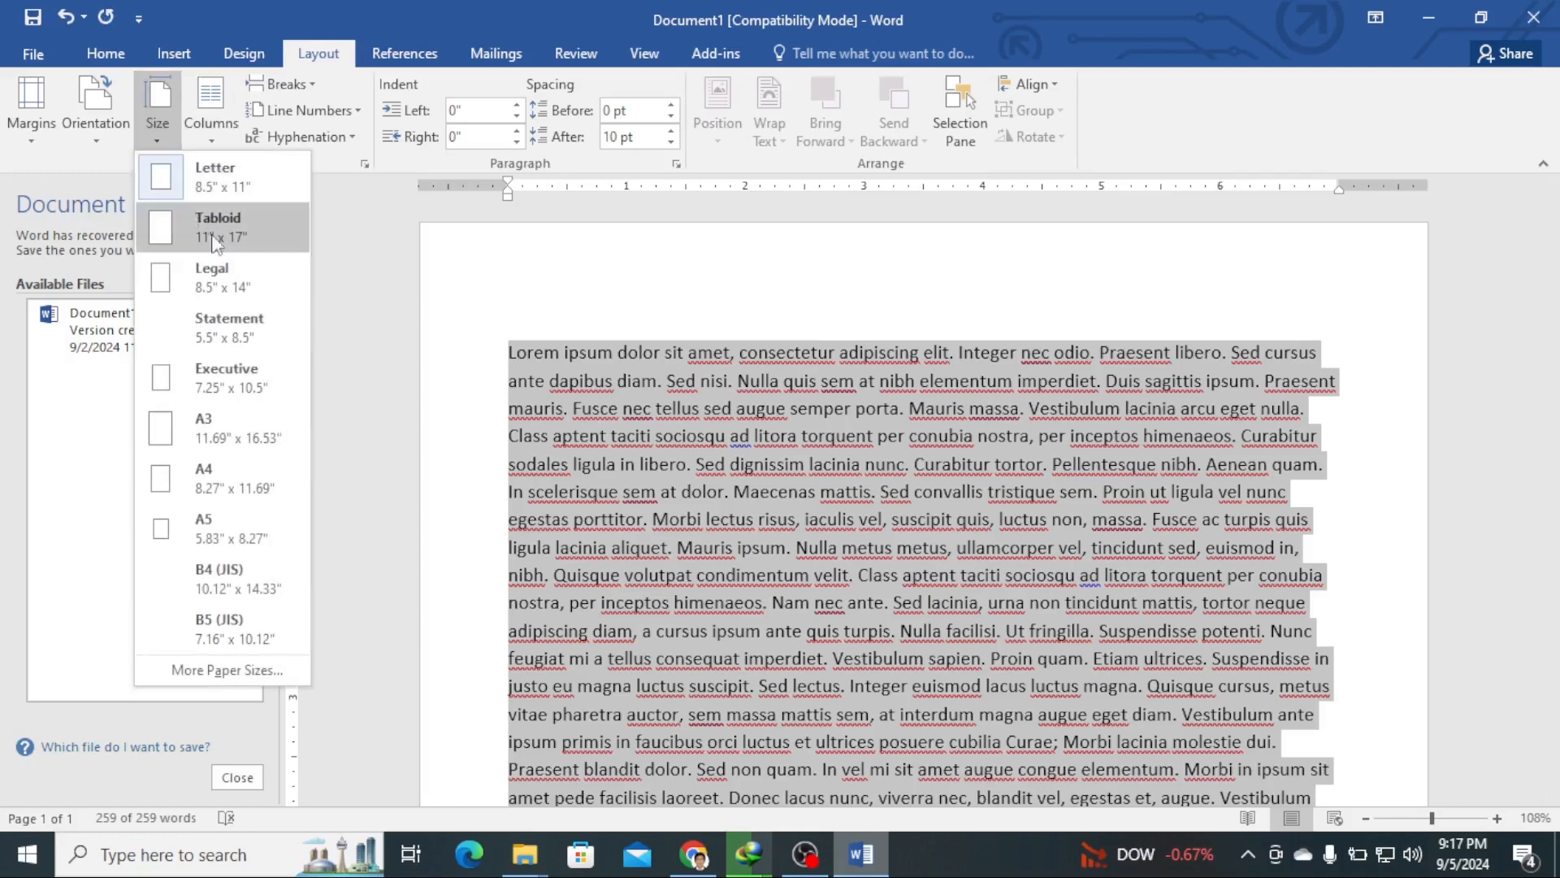
click(227, 268)
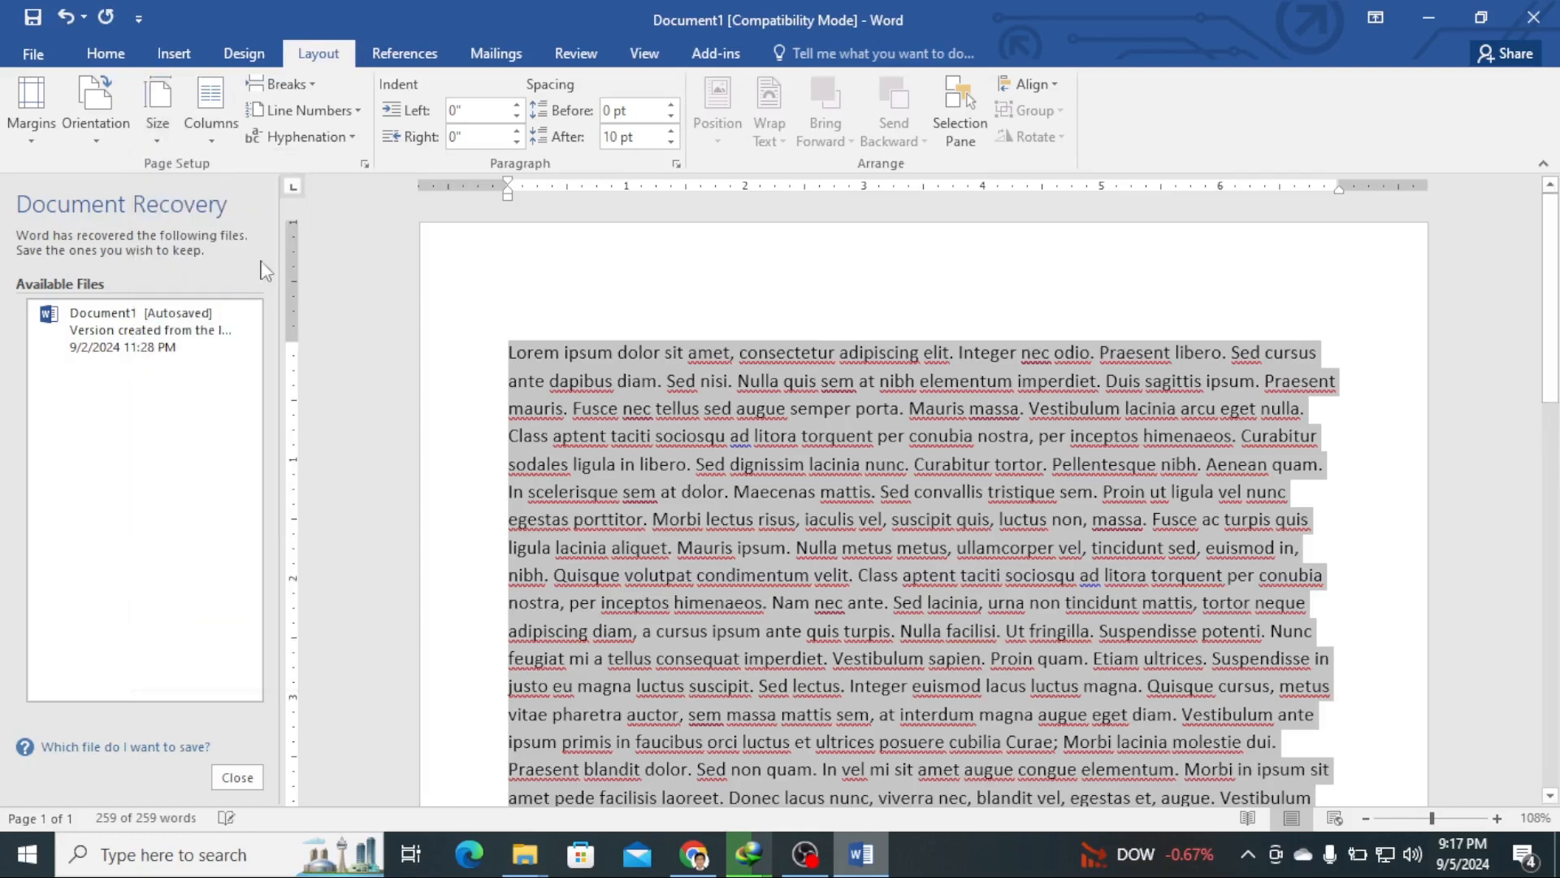
Step: Change the document's paper size to A4, 8.27 x 11.69 inches, and review the page
scroll(720, 442, down, 12)
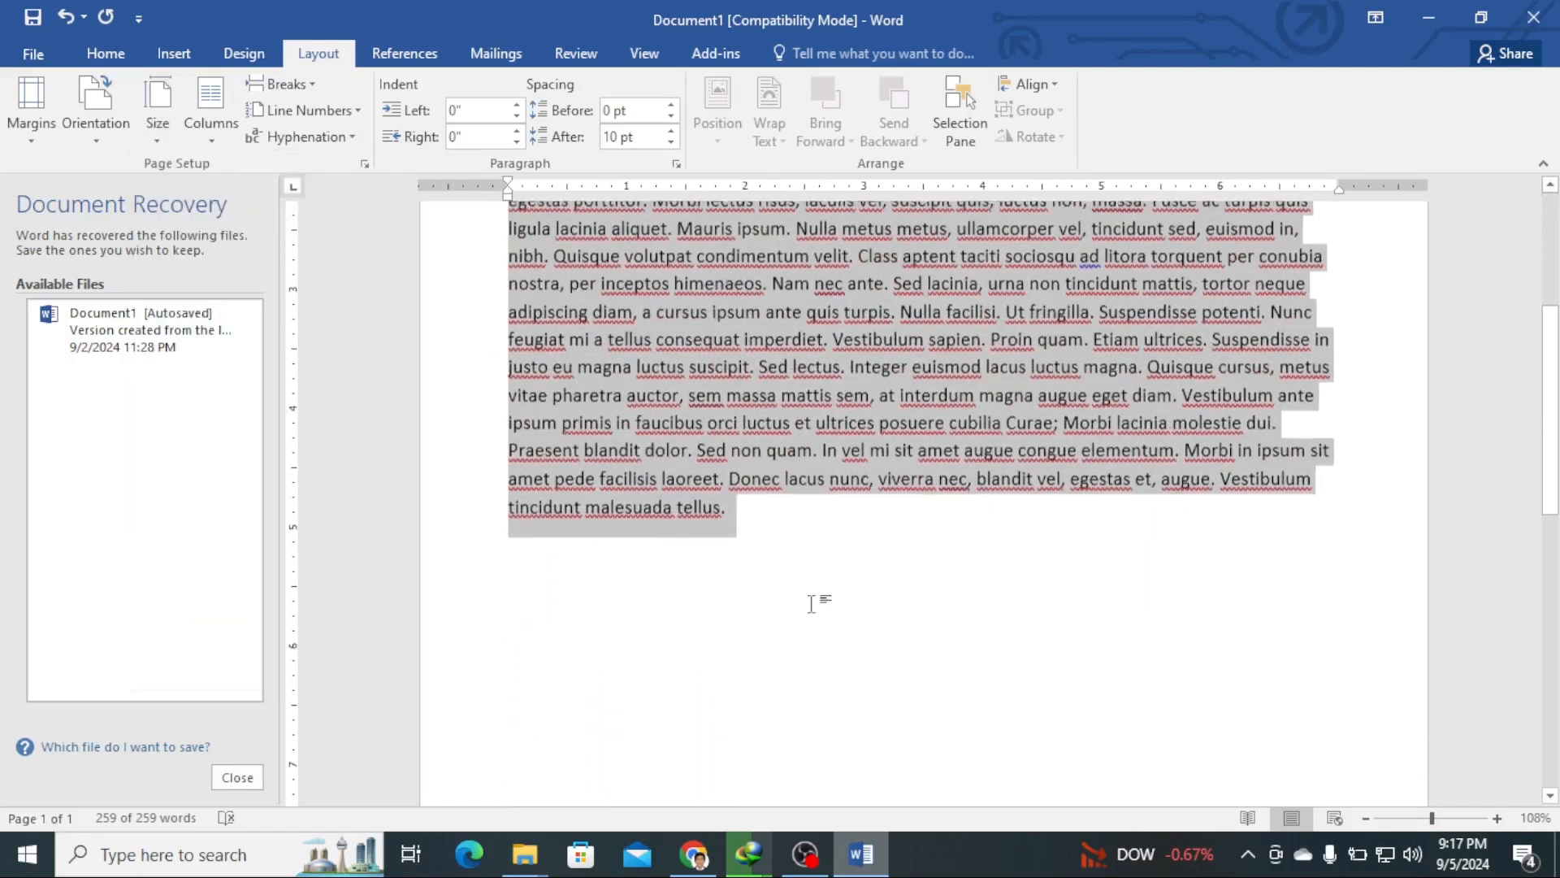
scroll(811, 603, up, 10)
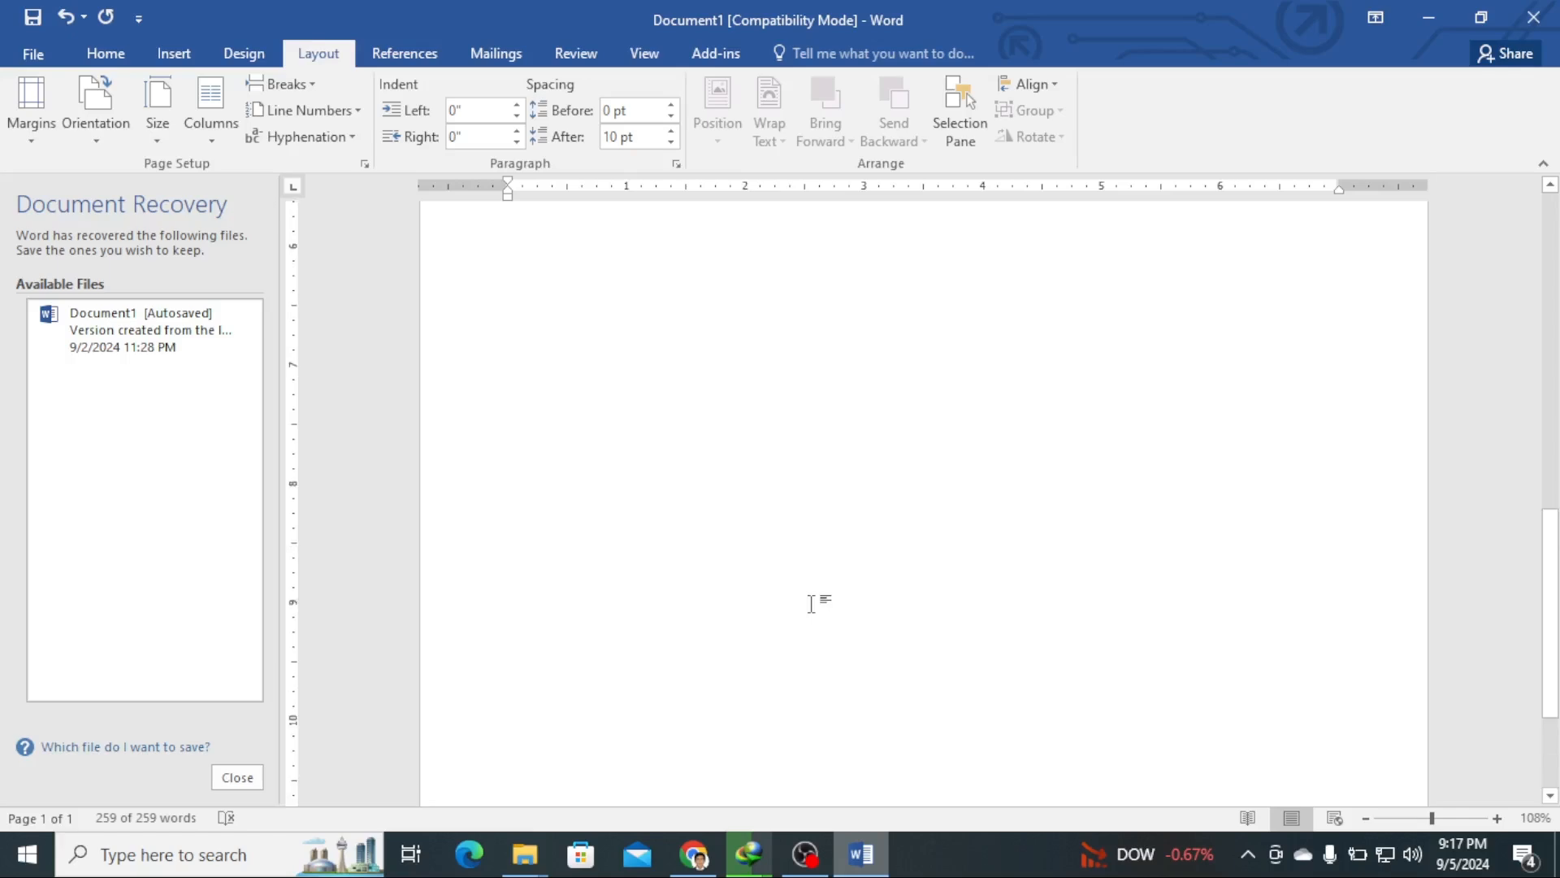
scroll(811, 594, up, 10)
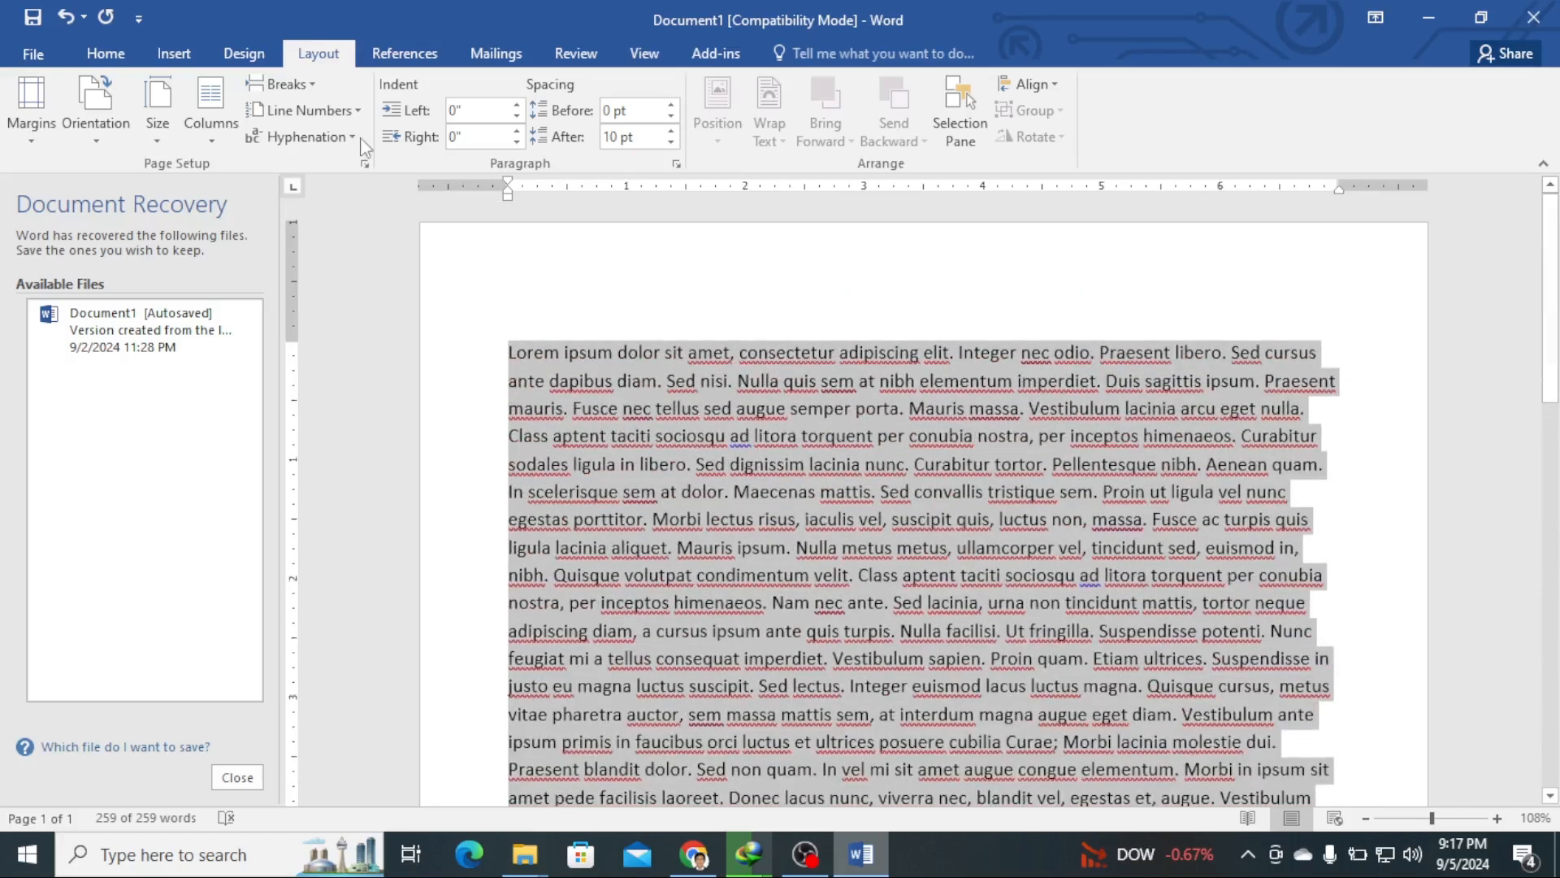
click(145, 143)
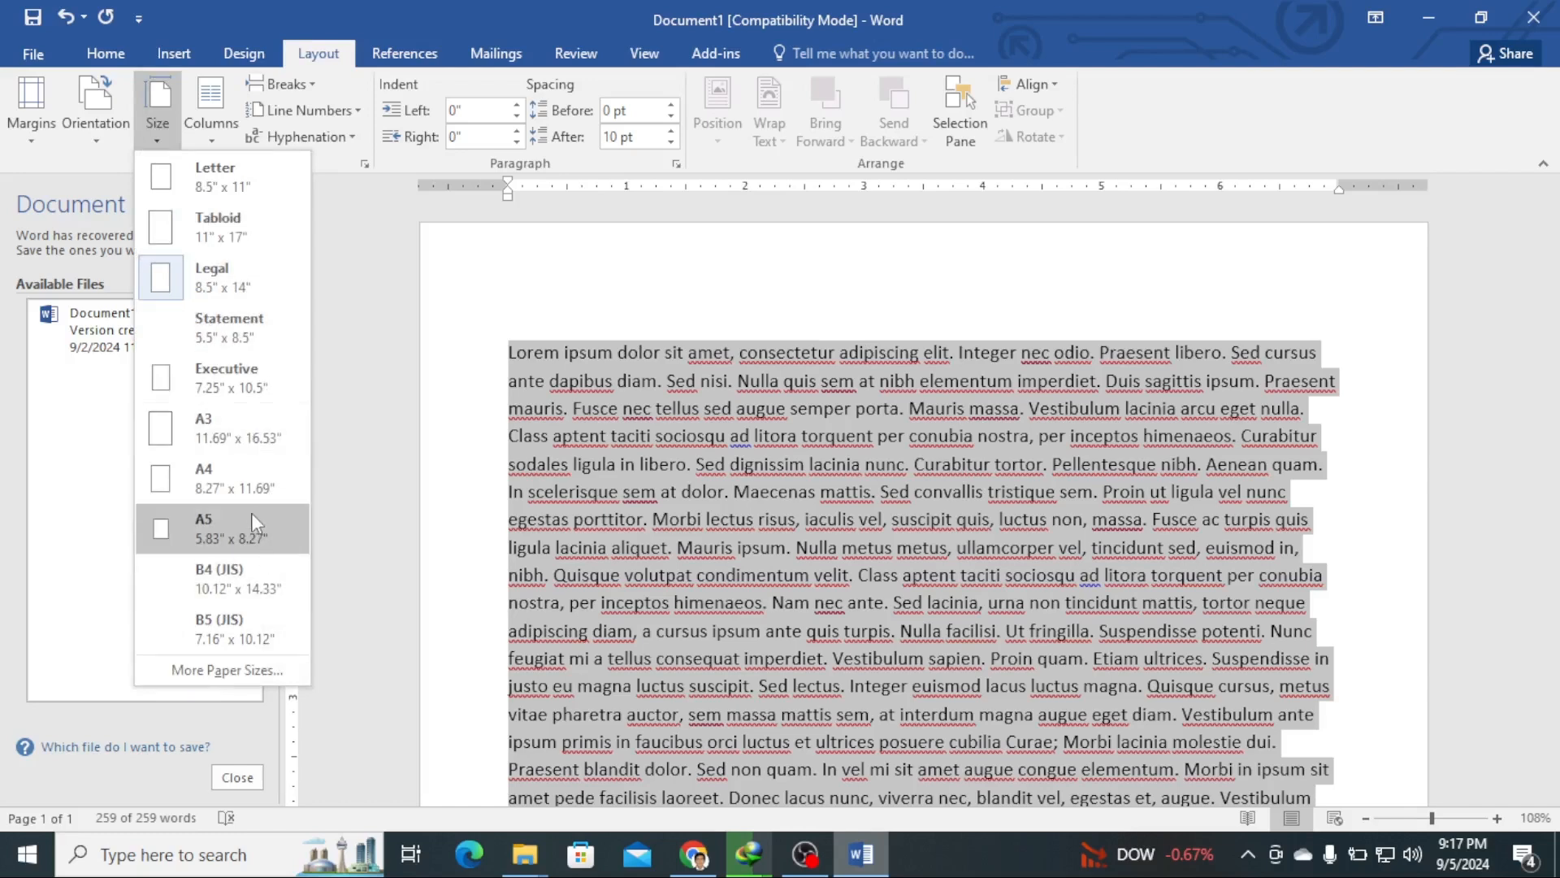
click(246, 476)
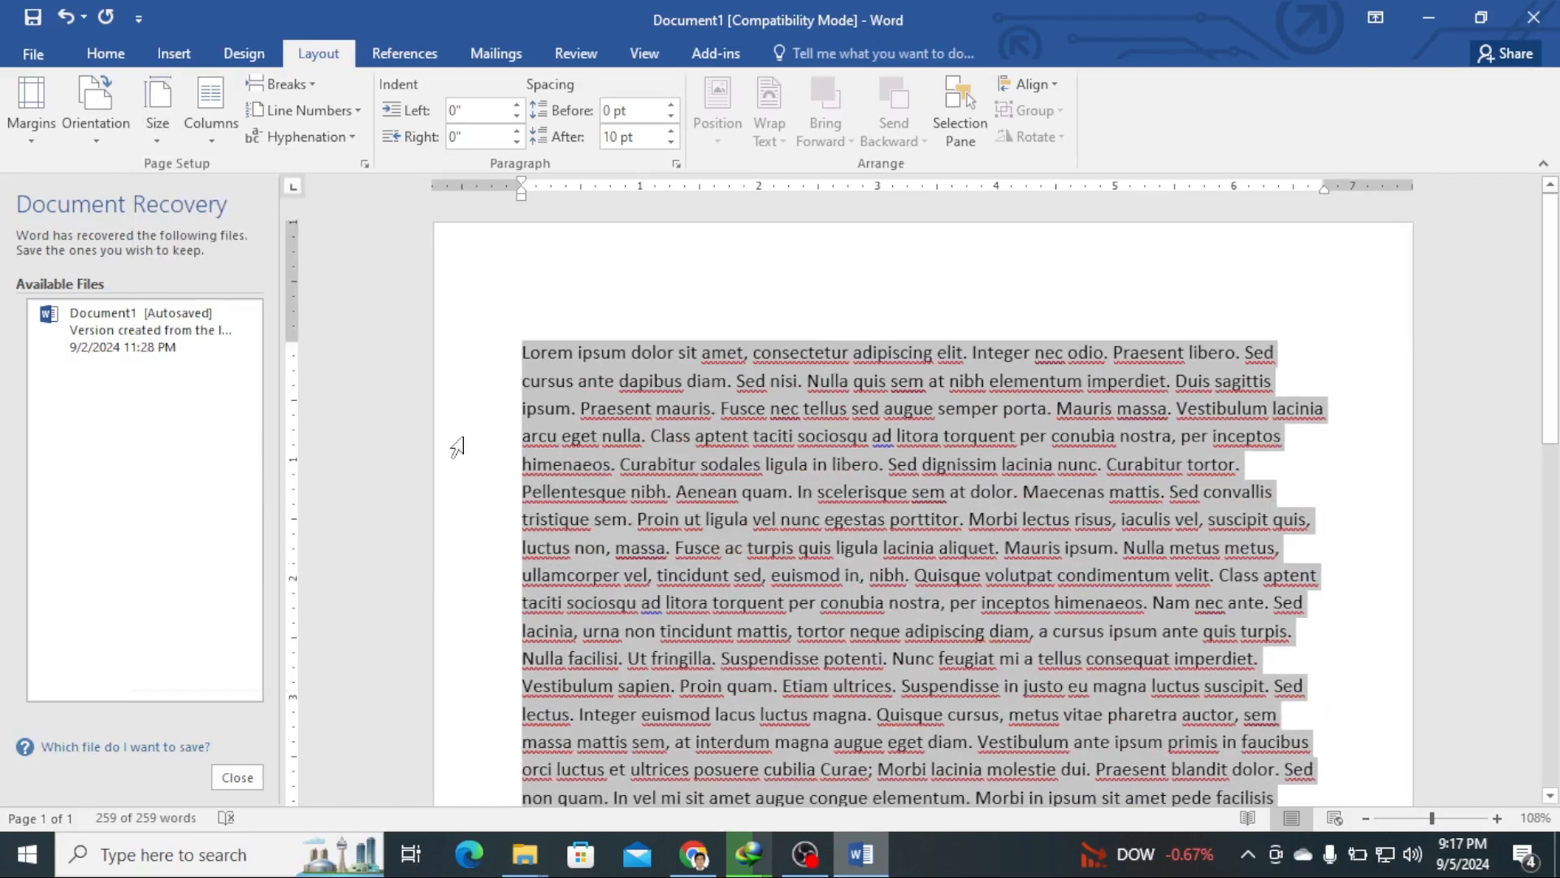
scroll(771, 460, down, 2)
scroll(772, 460, down, 8)
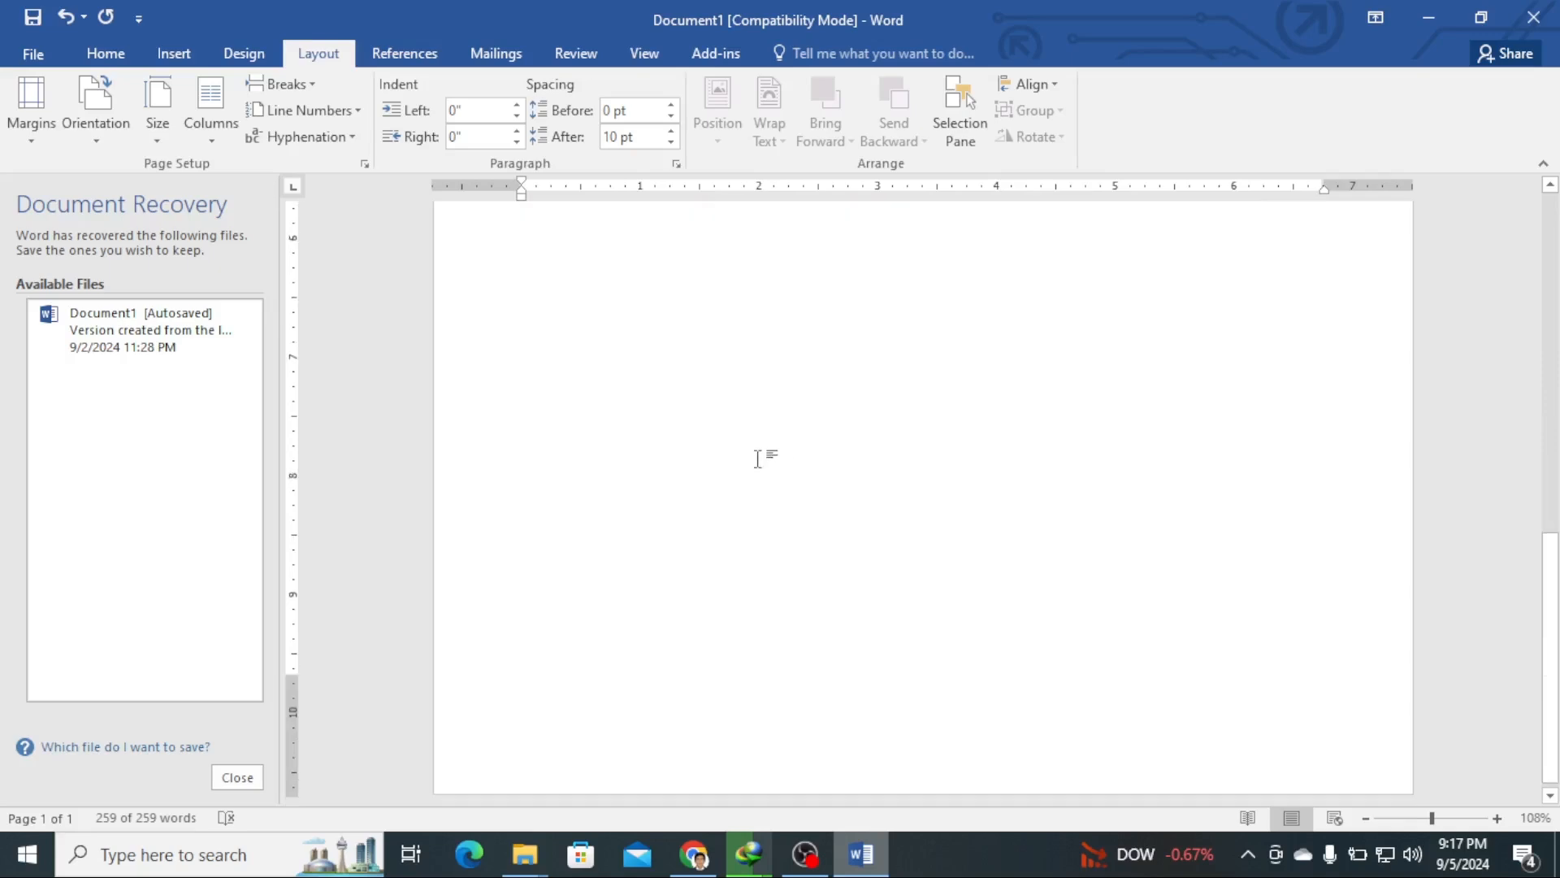
scroll(754, 459, up, 10)
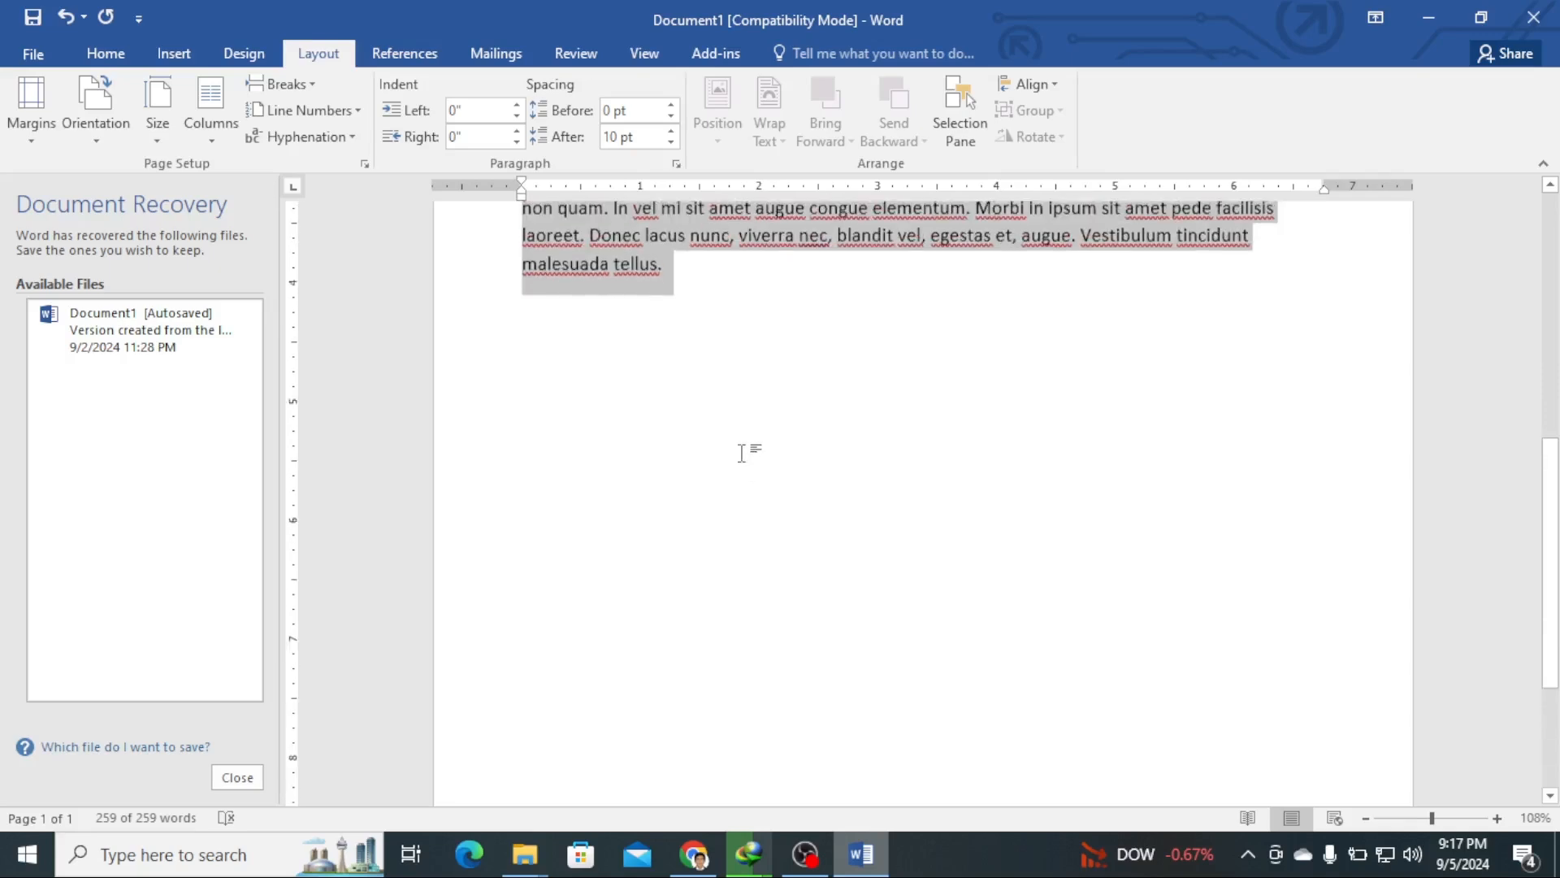
scroll(1104, 617, up, 3)
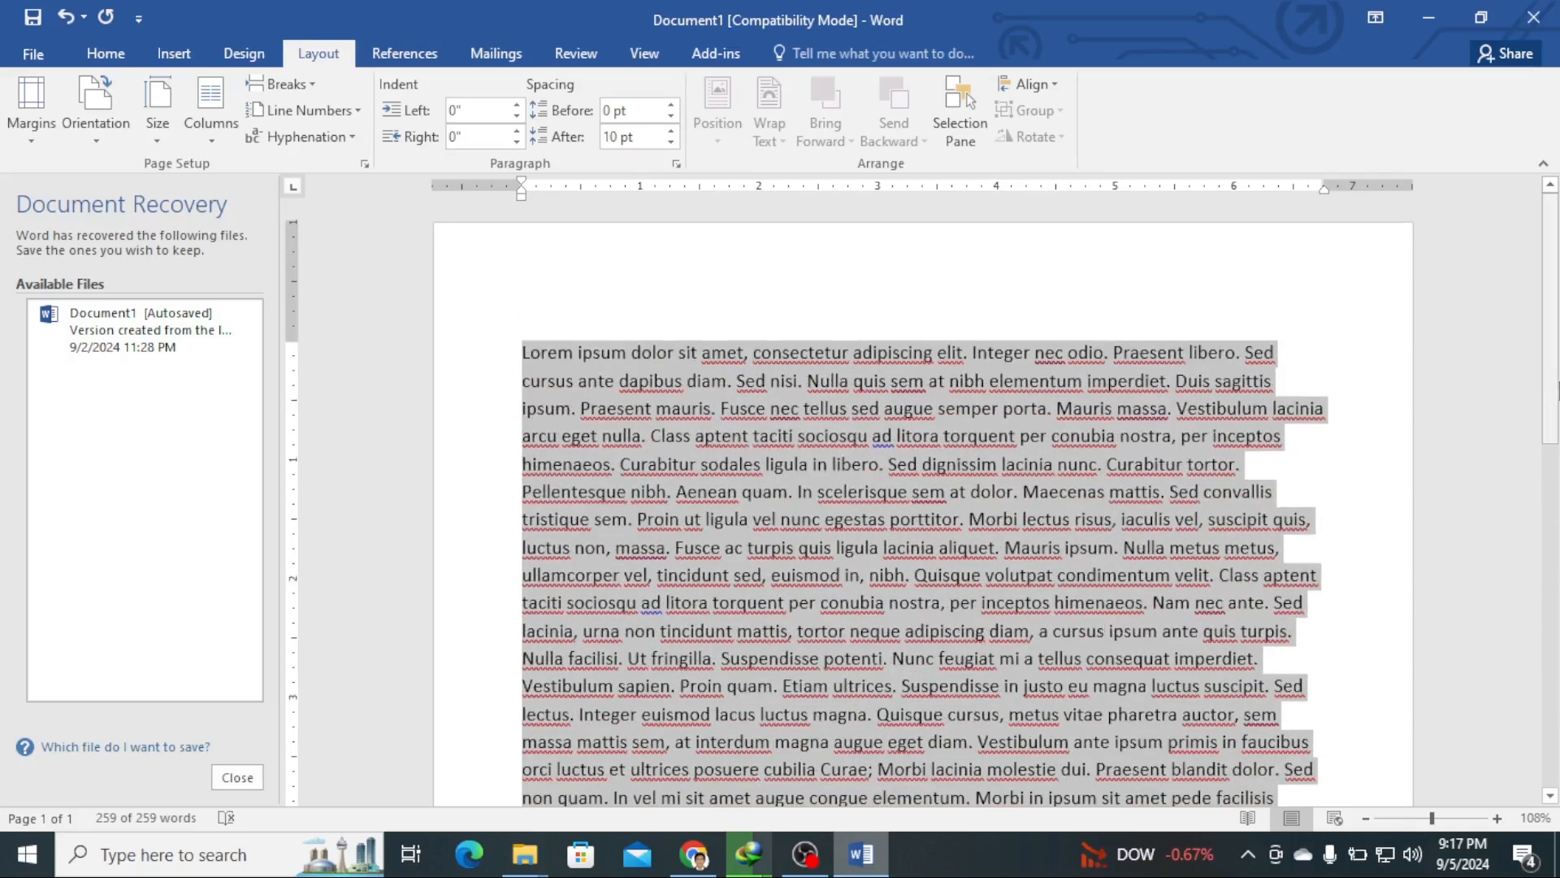
Step: Lay out the selected text in two columns and check how it fills the page
click(213, 145)
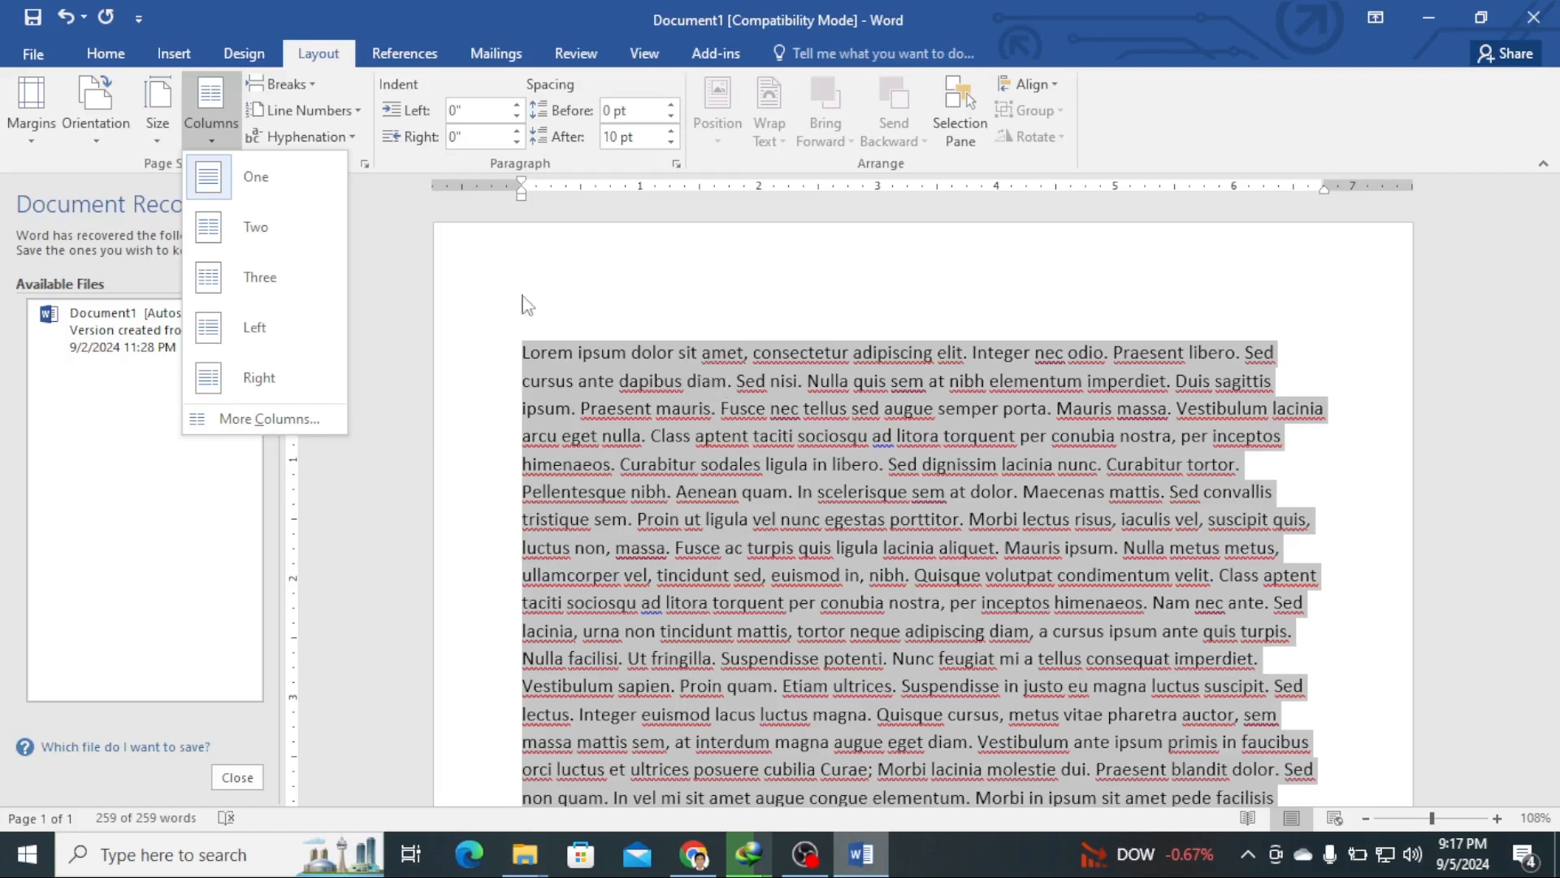
click(276, 226)
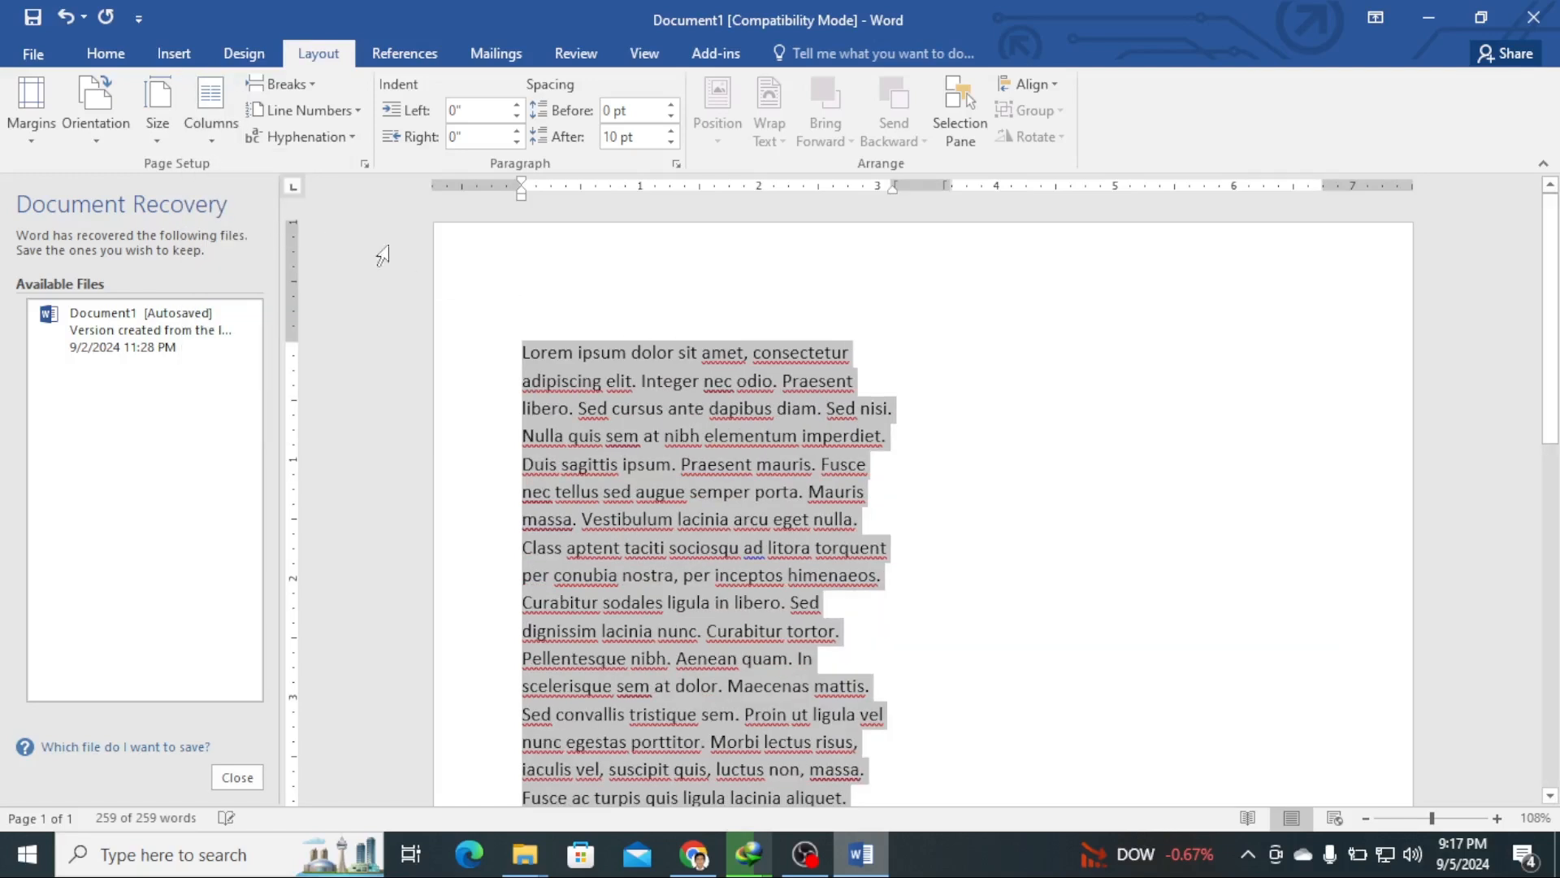
scroll(942, 453, down, 3)
scroll(943, 452, down, 5)
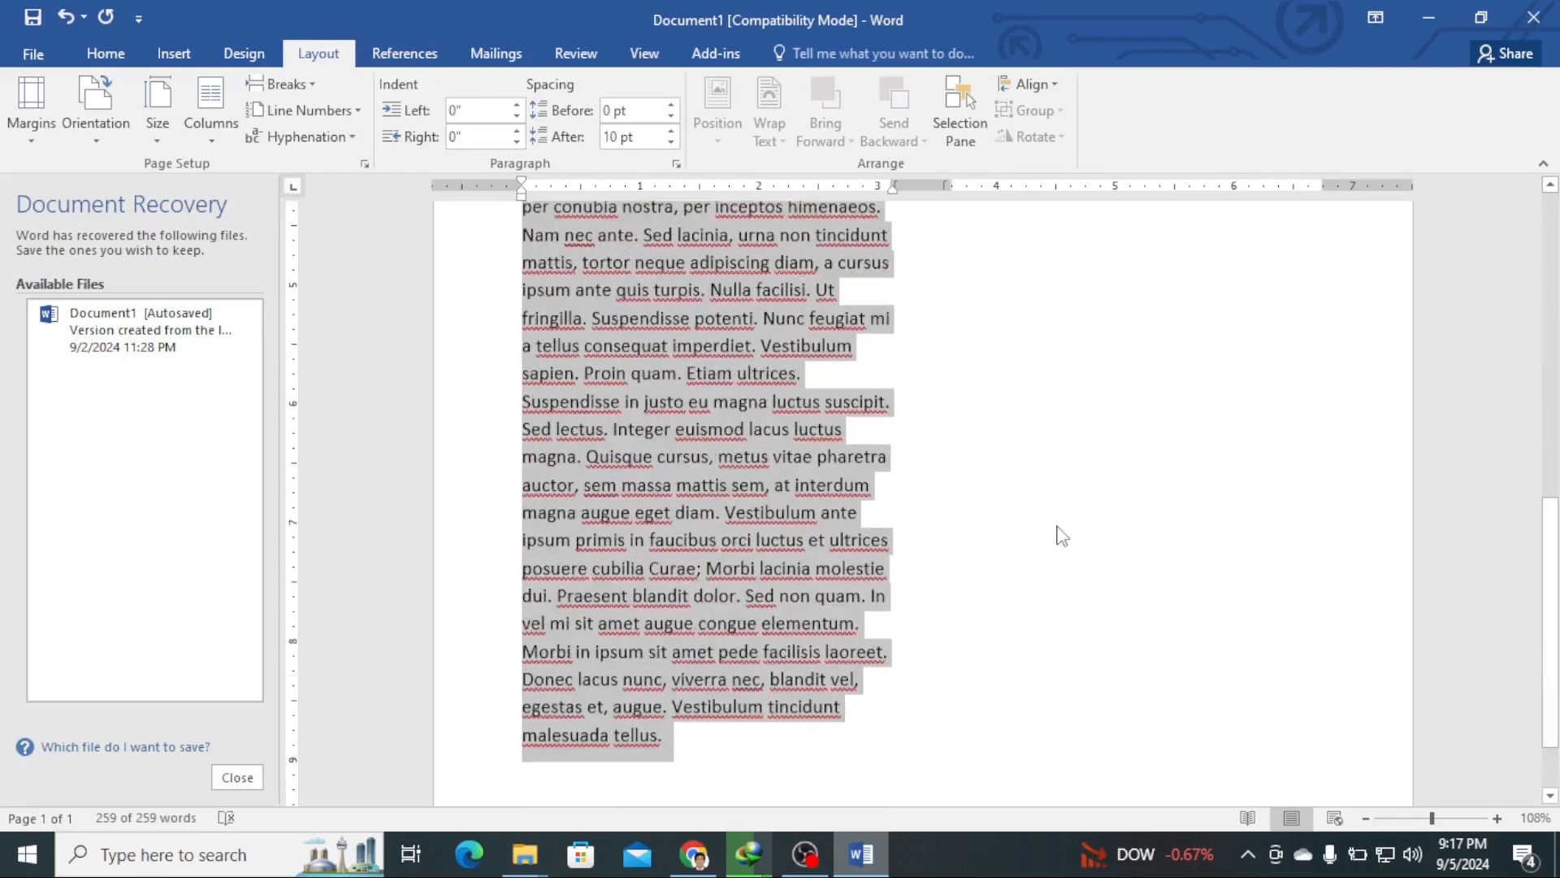
scroll(1062, 533, up, 6)
scroll(1056, 365, up, 3)
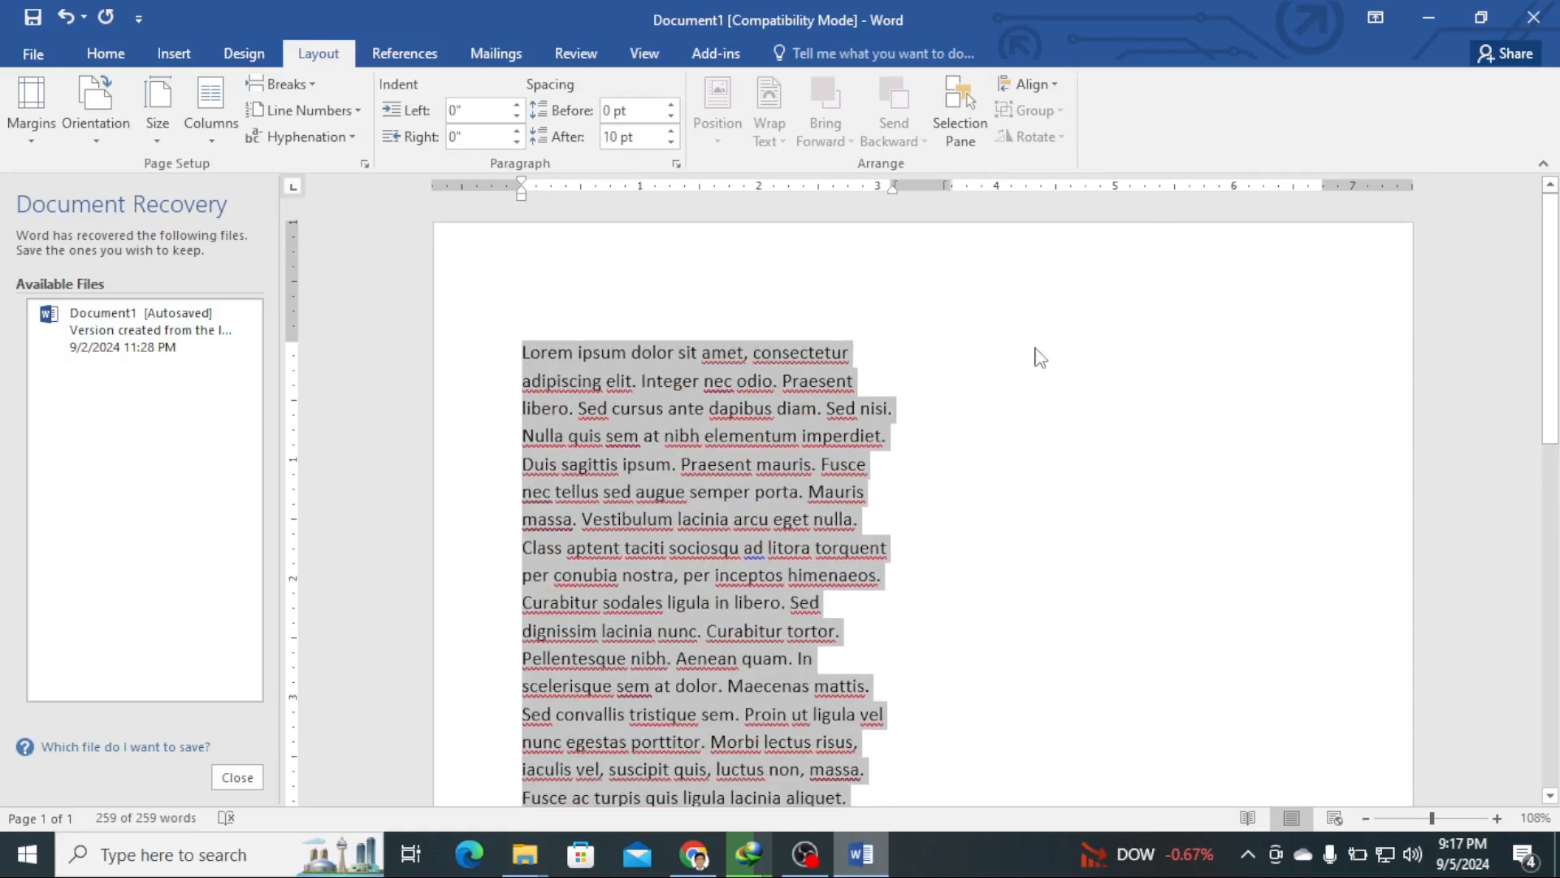
scroll(1007, 603, down, 5)
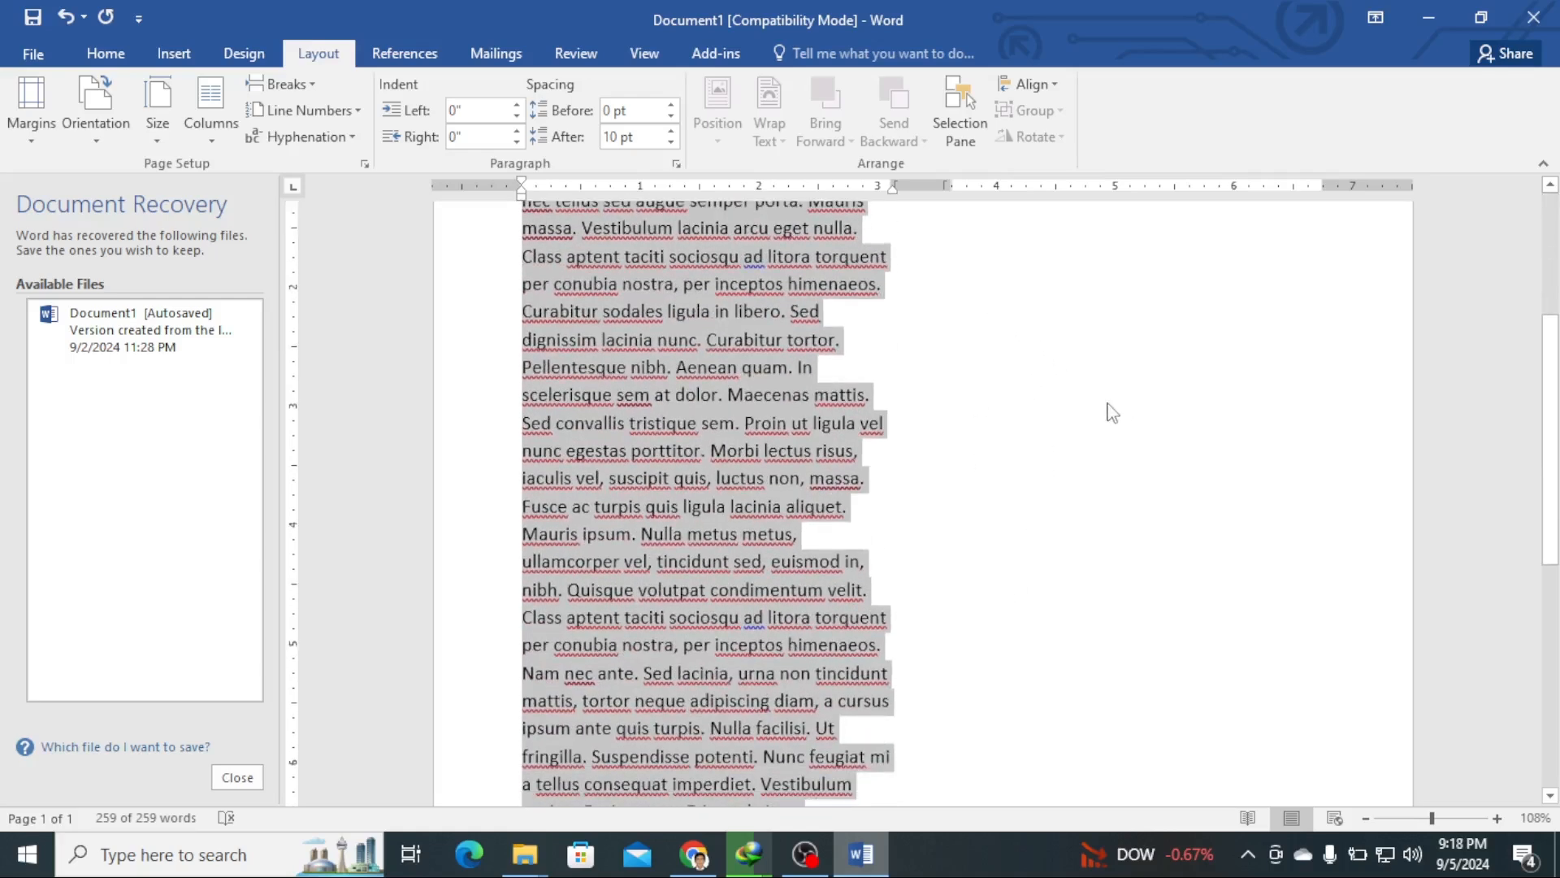
scroll(1108, 411, up, 4)
Step: Change the selected text to three columns and review the layout down the page
click(207, 137)
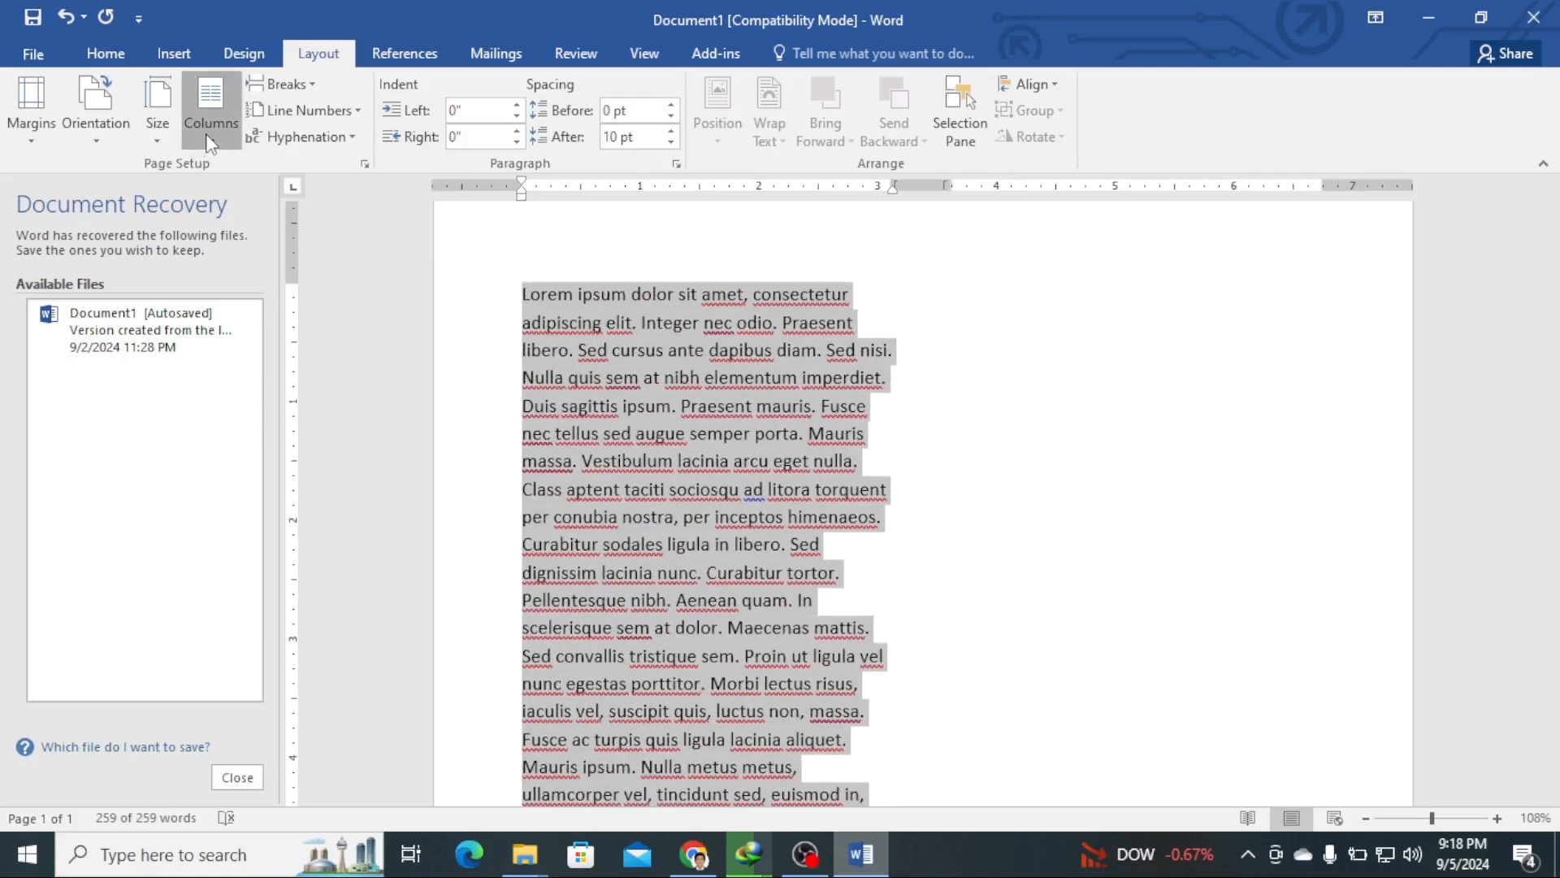
click(241, 282)
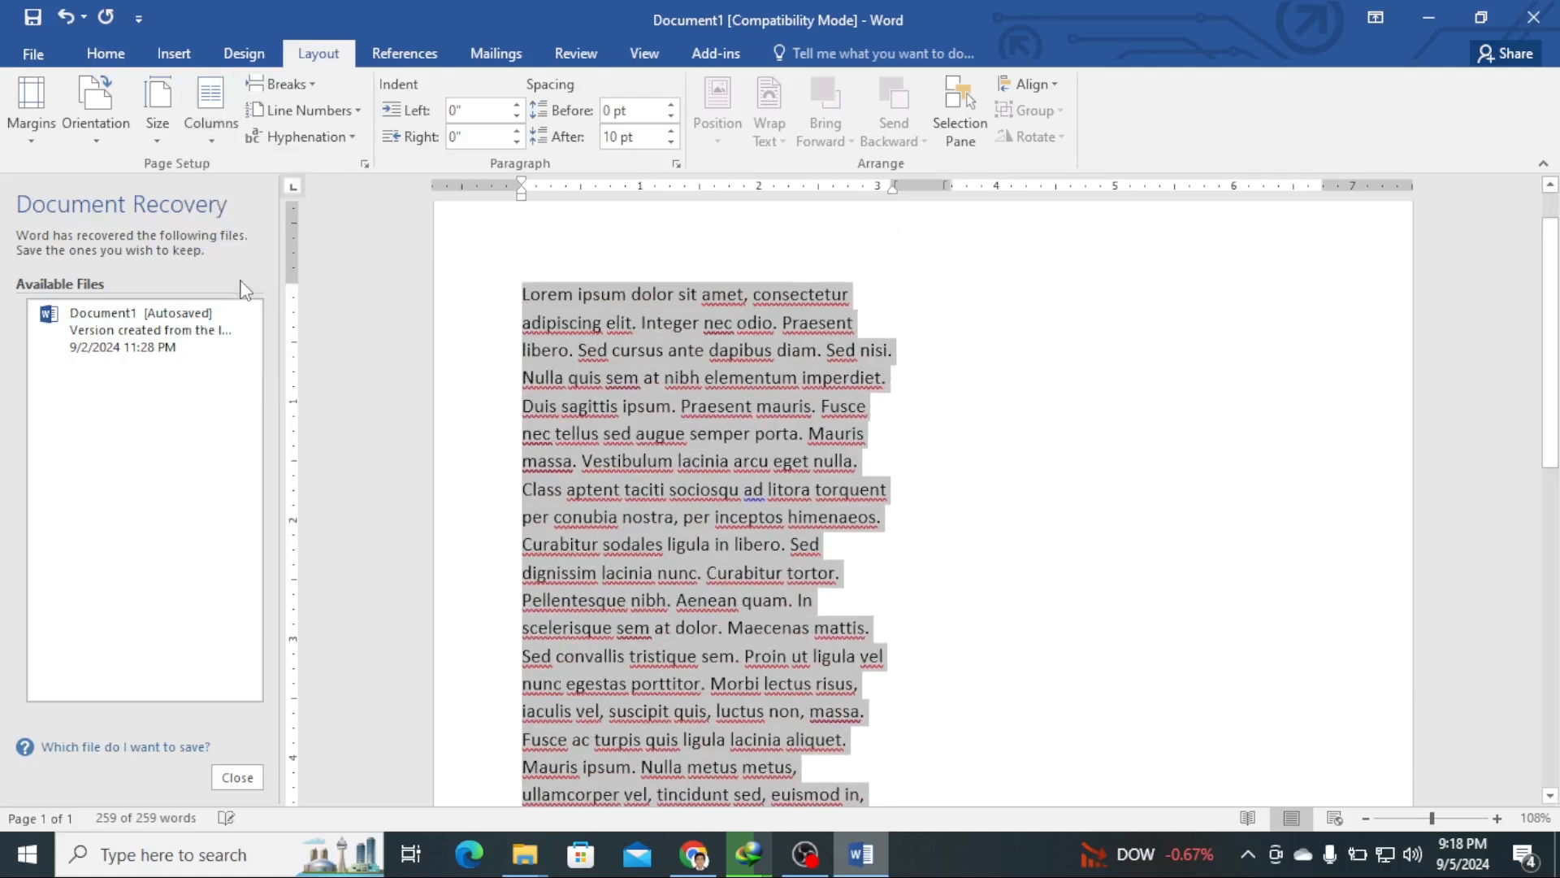
scroll(978, 432, down, 6)
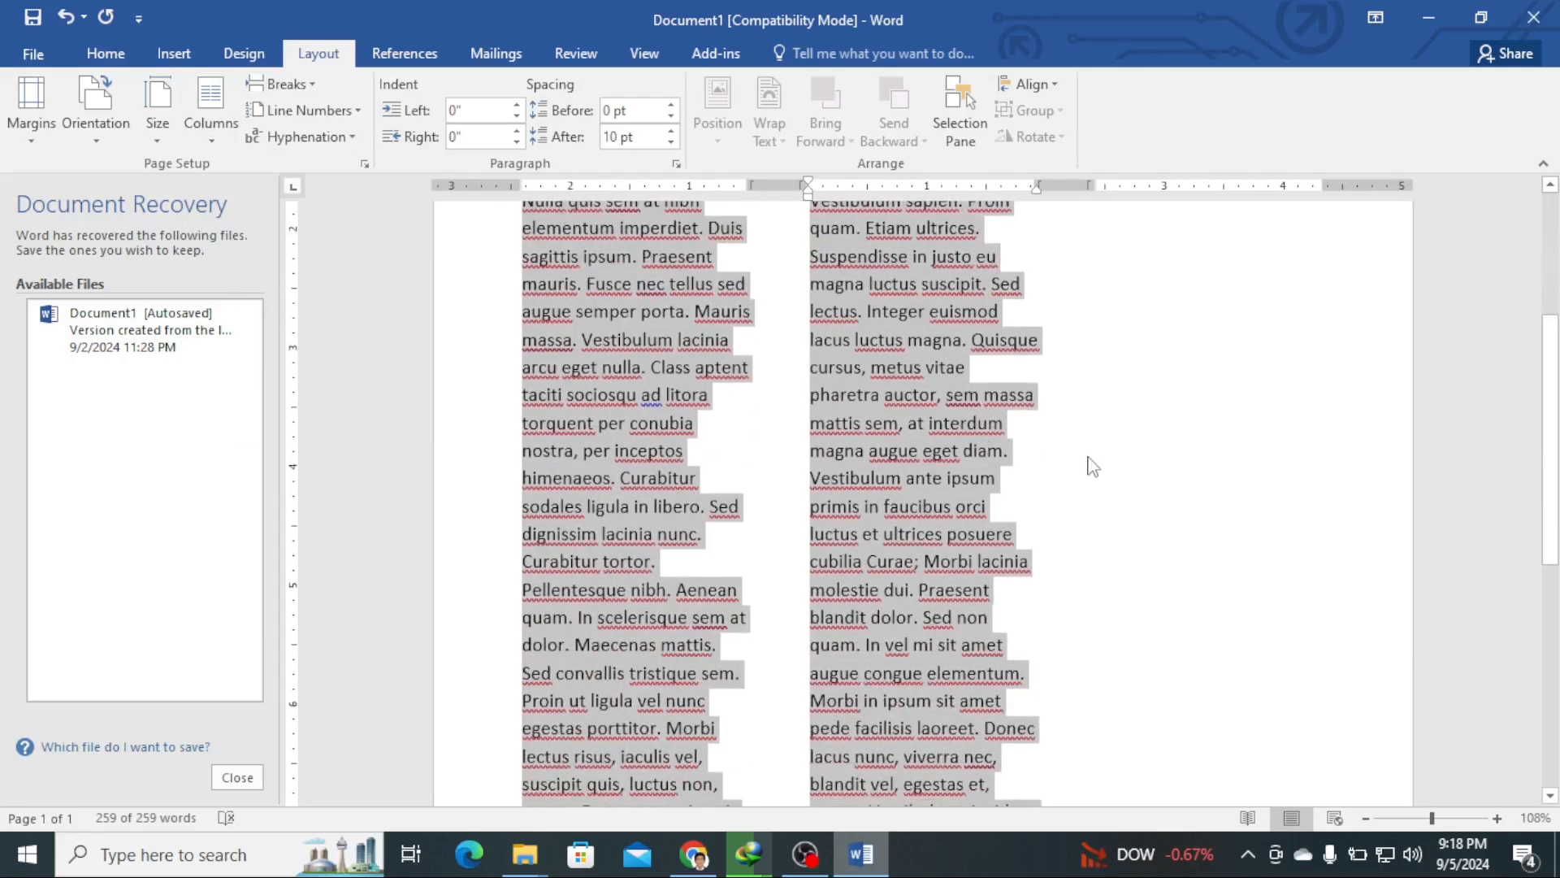
scroll(1040, 460, down, 3)
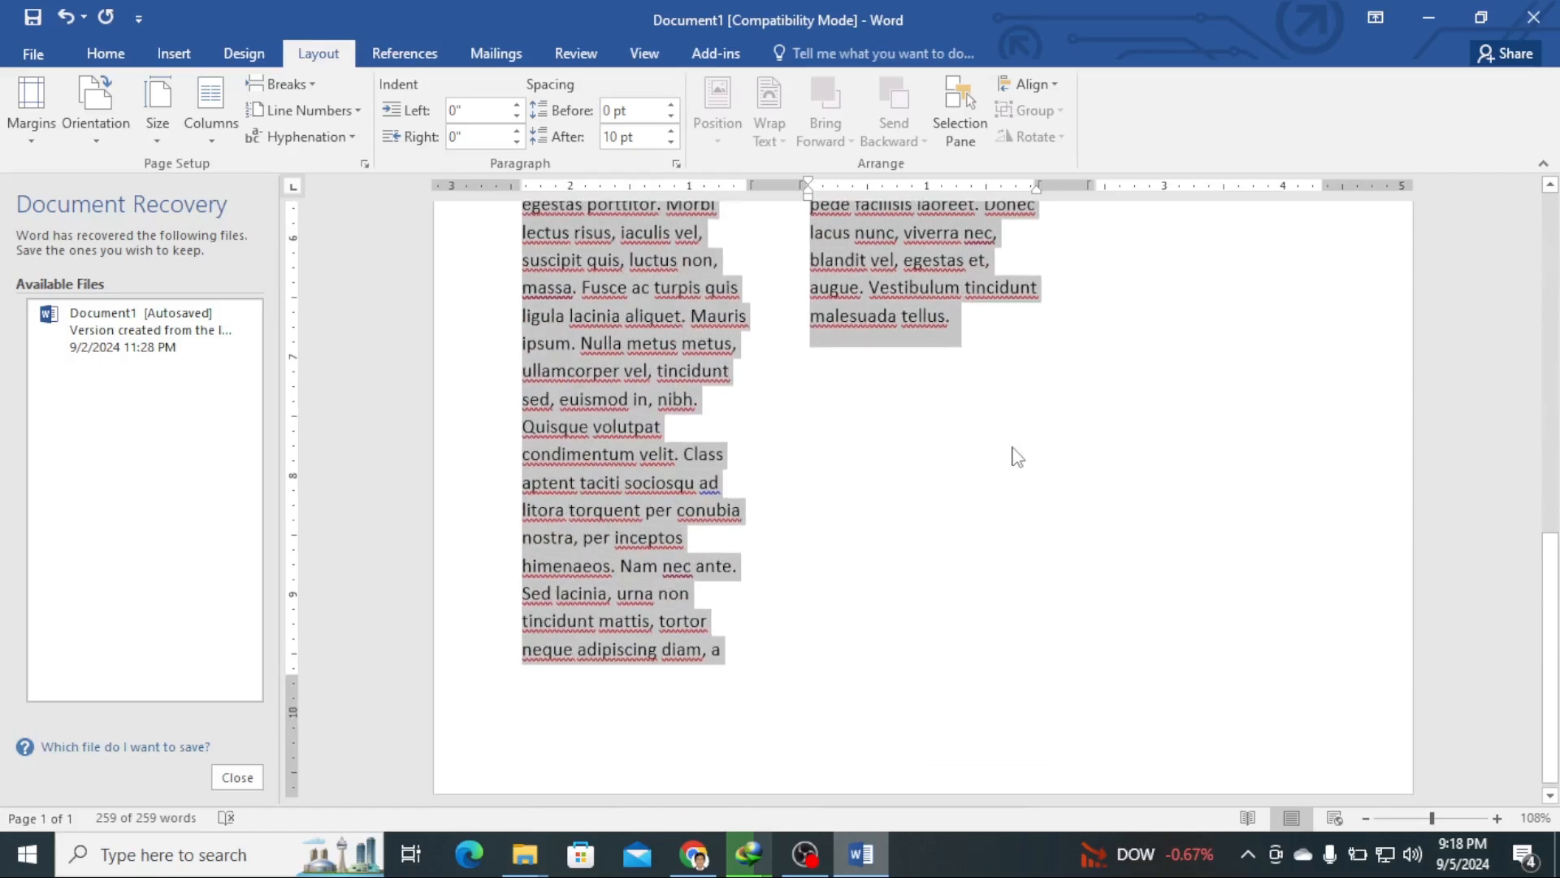
scroll(1010, 452, up, 6)
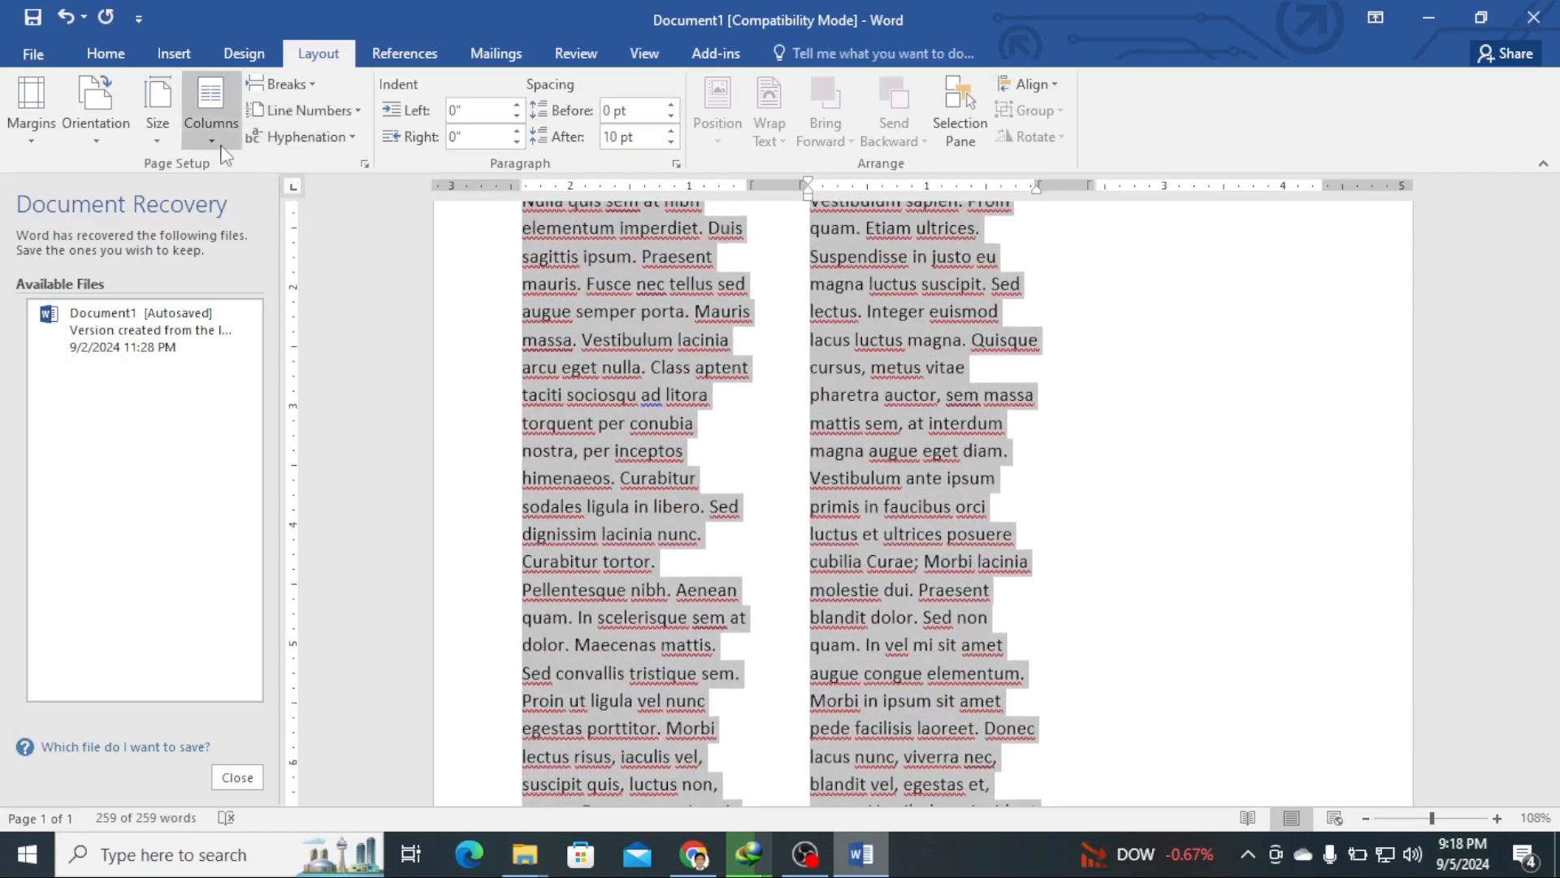
Step: Apply the Left column preset to the selected text and replace it with the Right preset
click(210, 143)
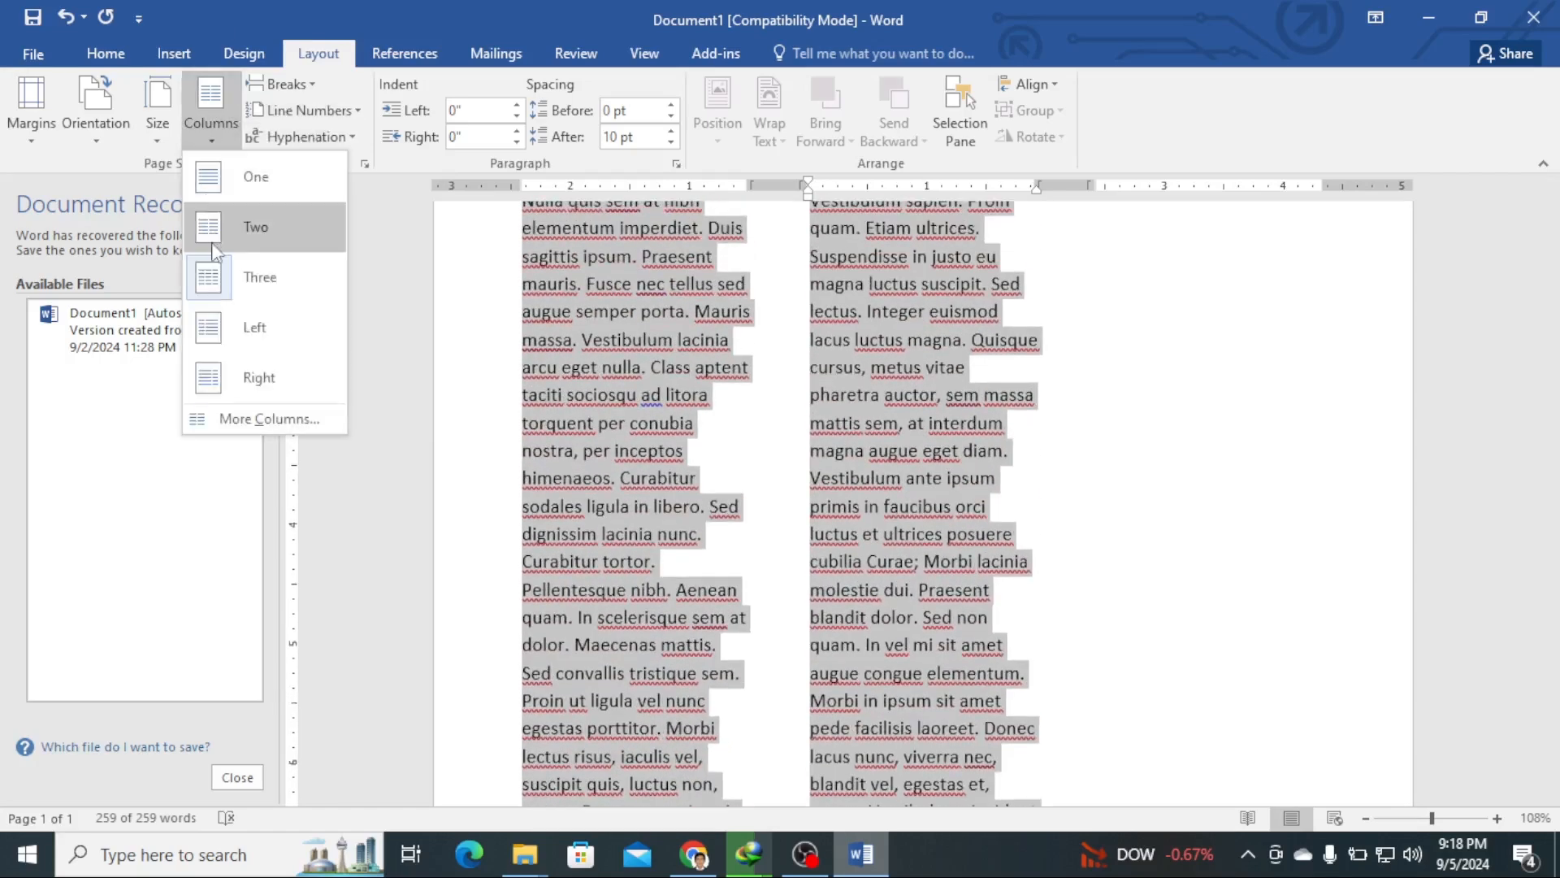
click(265, 348)
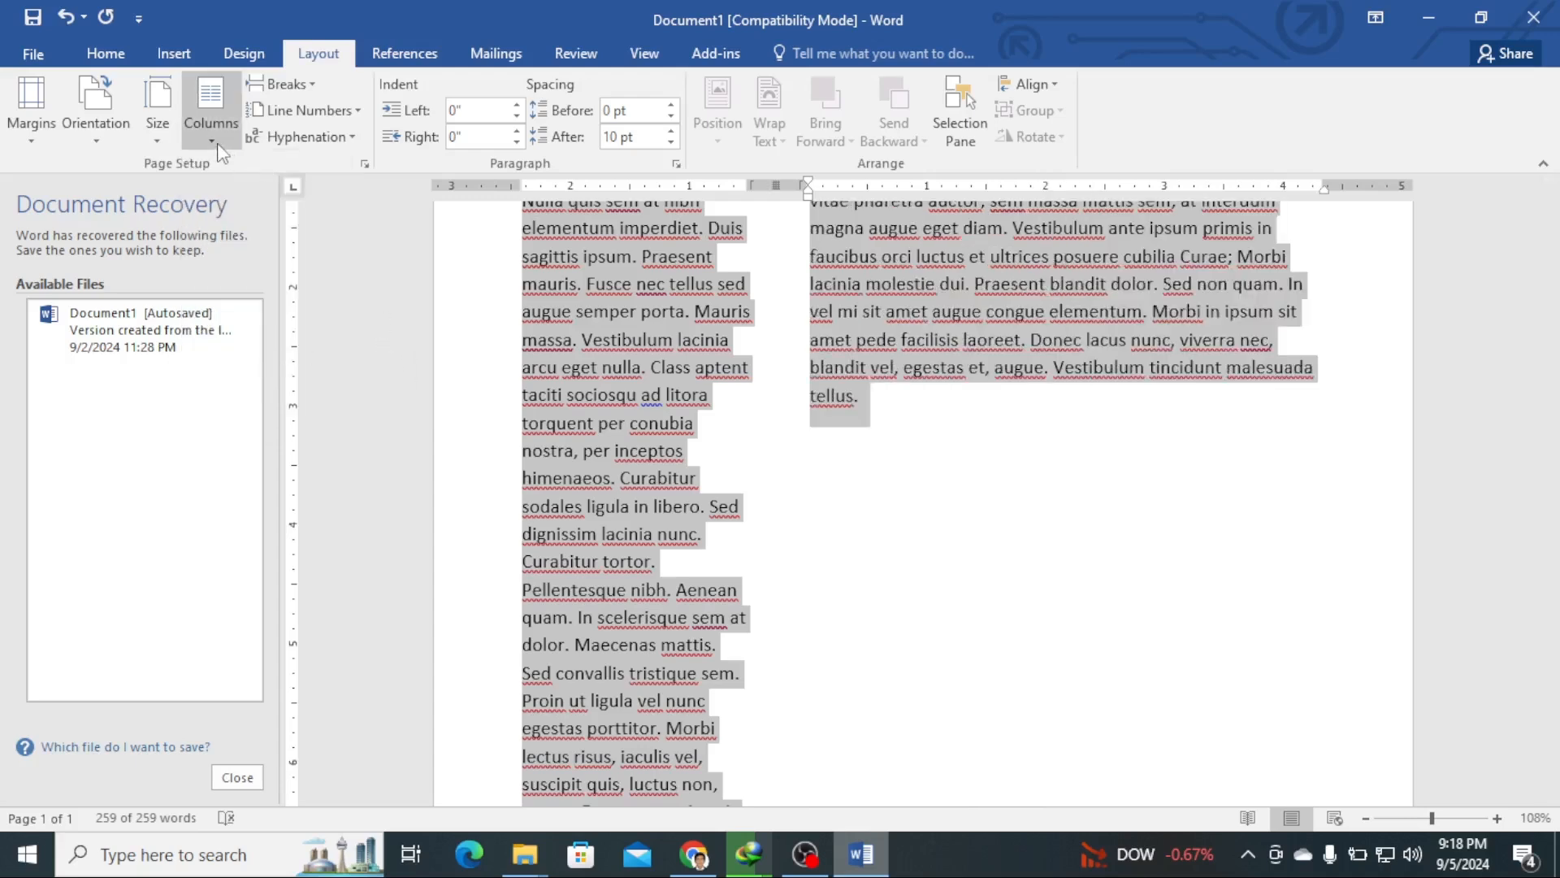
click(210, 118)
click(244, 378)
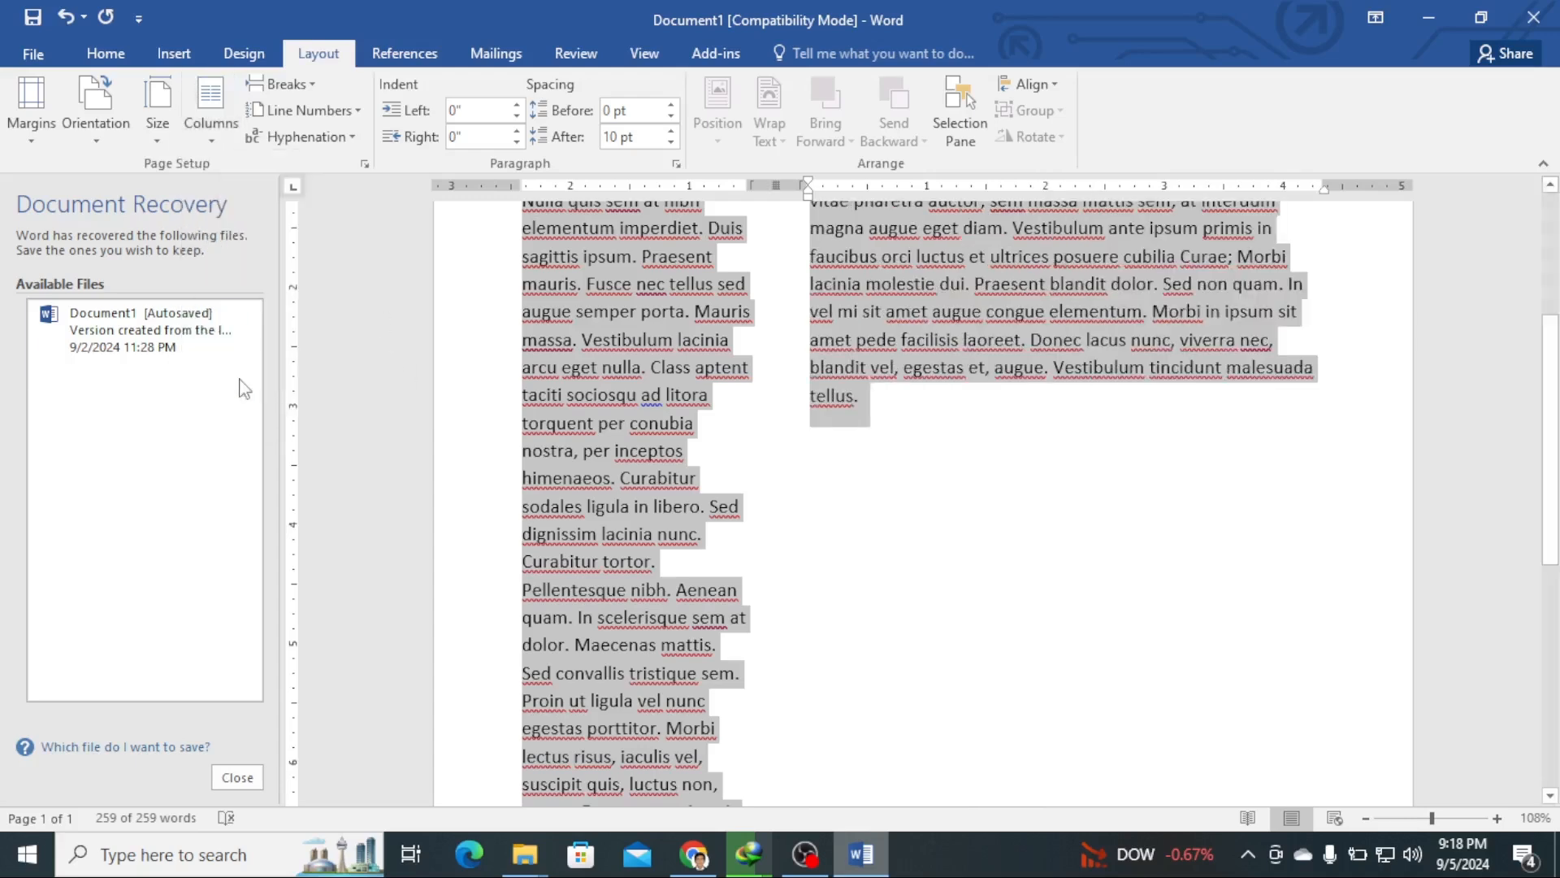
scroll(829, 488, up, 1)
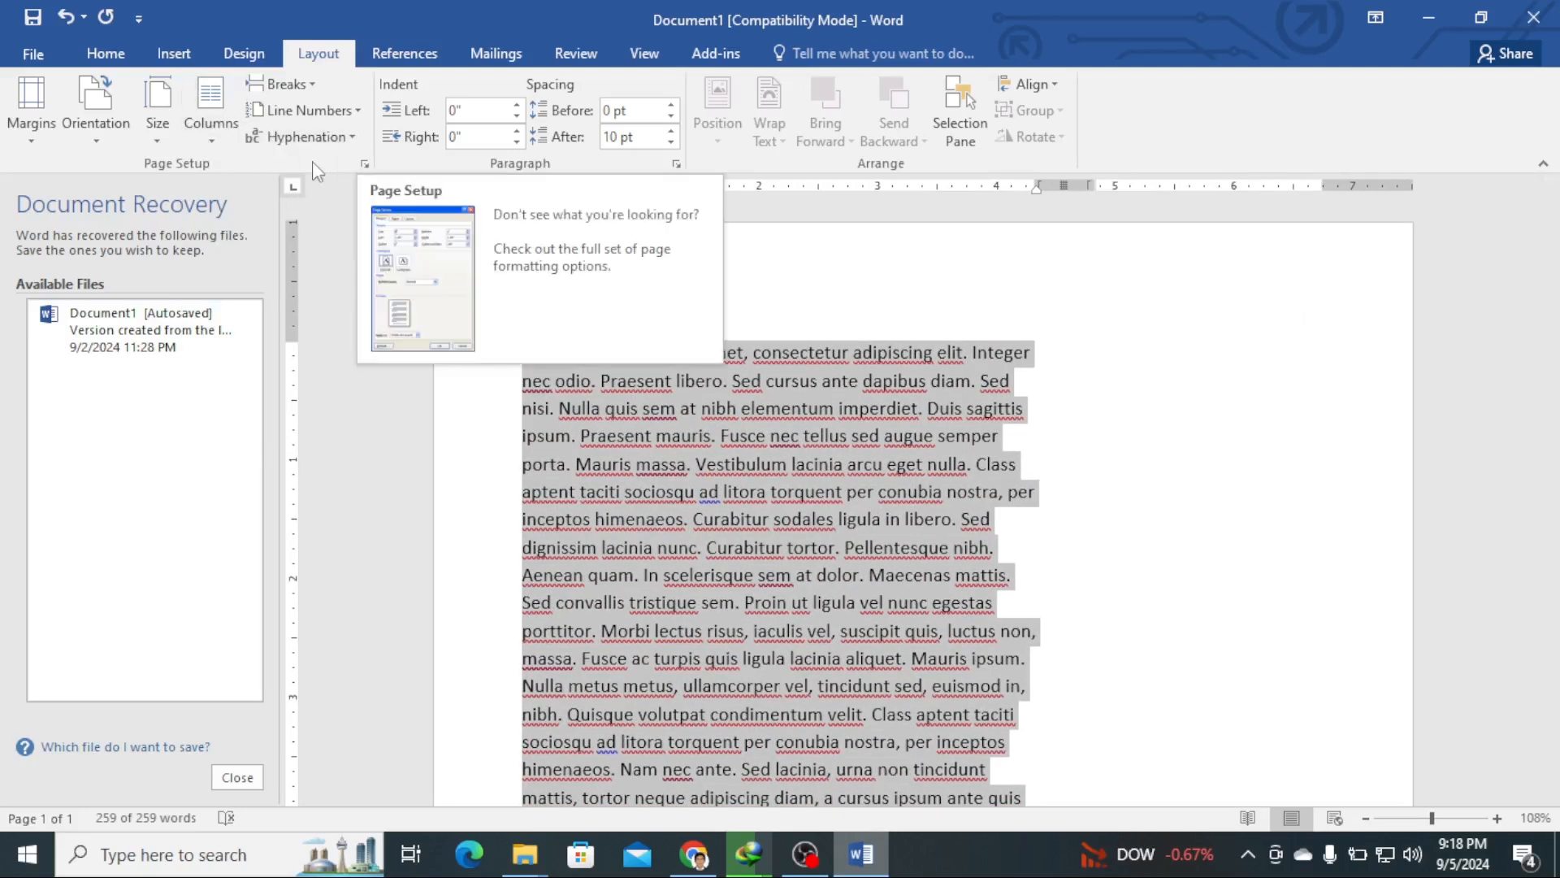
Step: In Page Setup, set the top margin to 0.5" and the left margin to 1" for the whole document
click(364, 167)
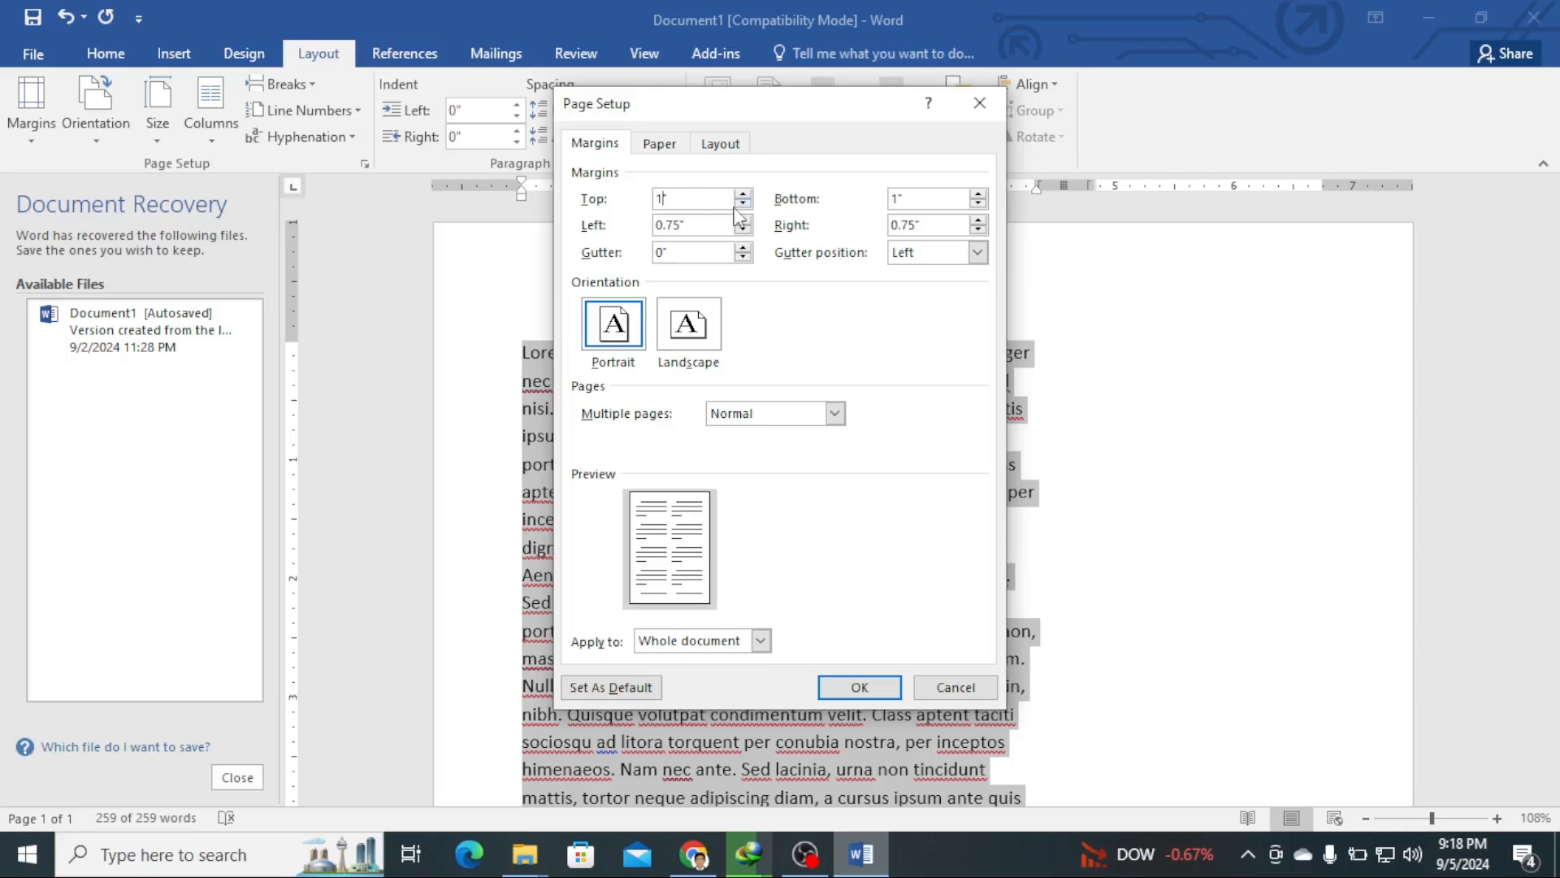
key(BackSpace)
click(681, 223)
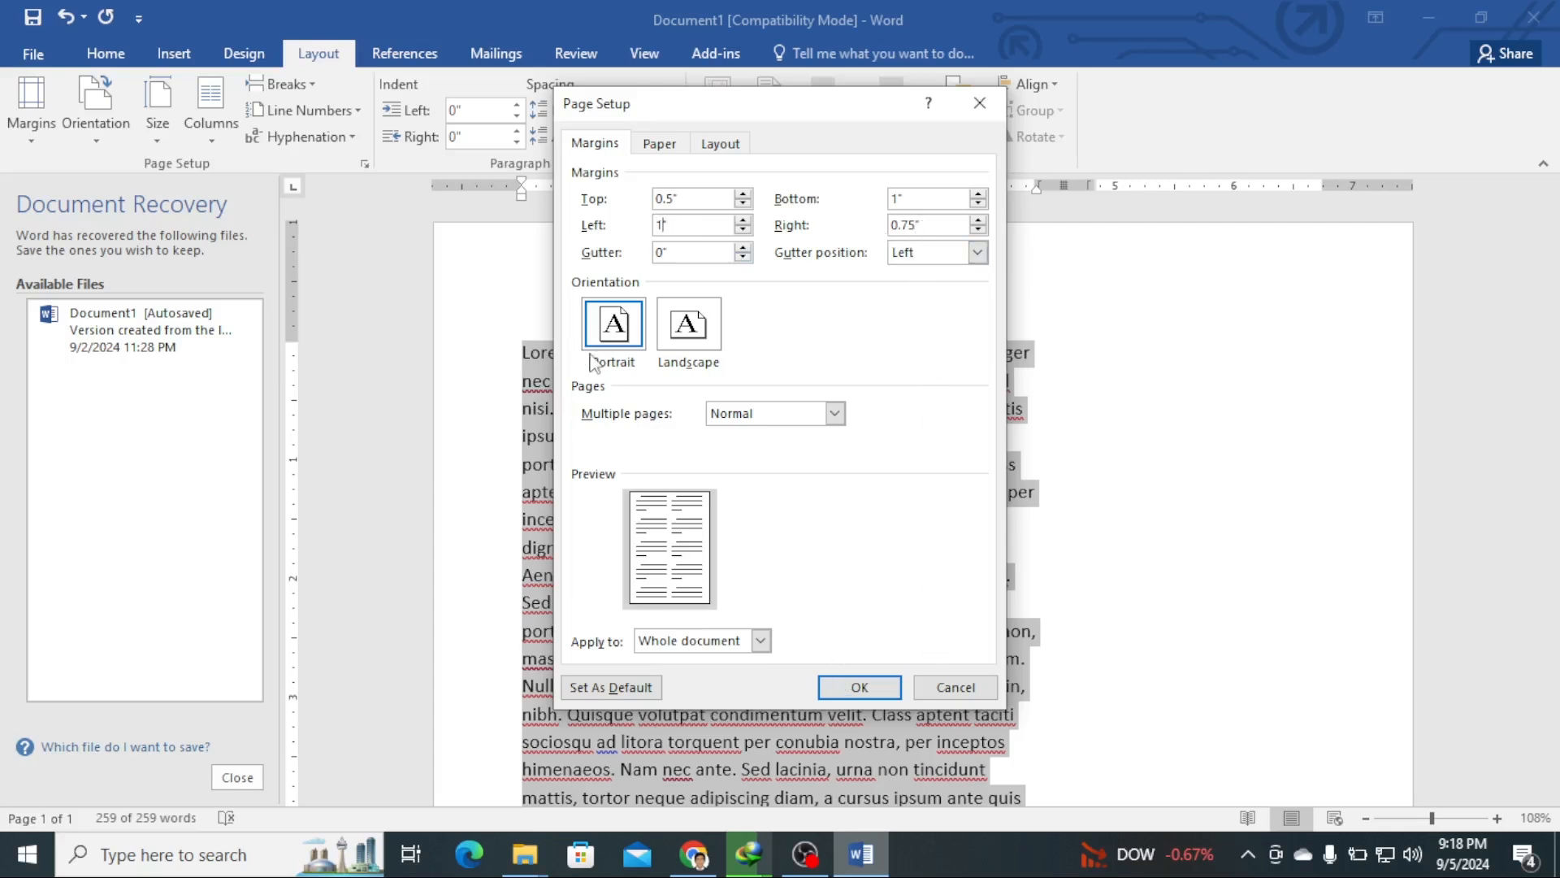
click(825, 691)
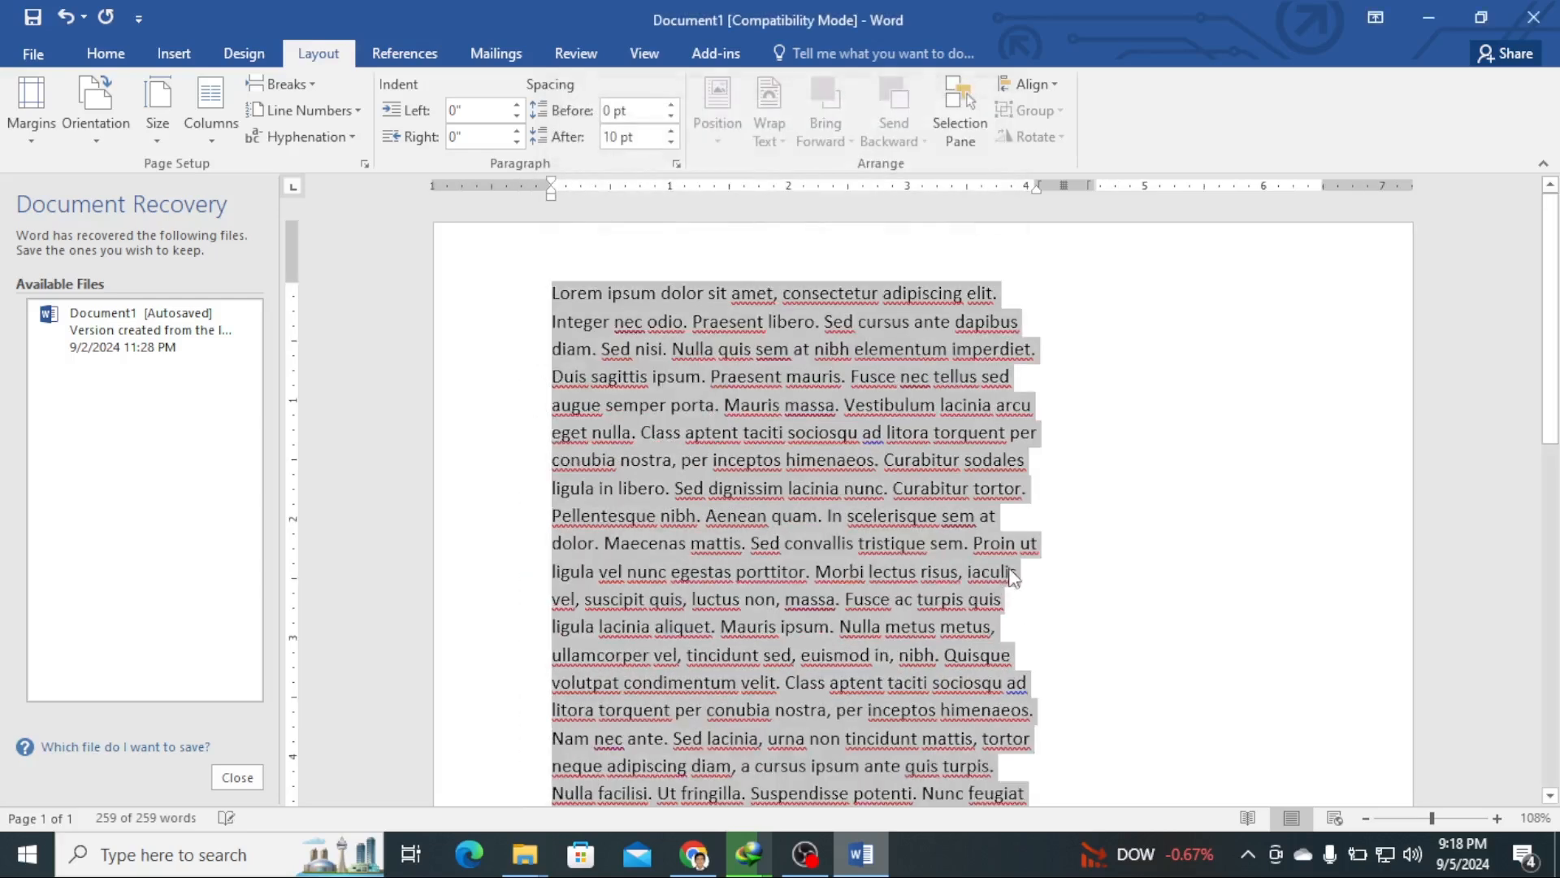
Step: Return the selected text to a single-column layout
scroll(1080, 555, down, 3)
scroll(1080, 556, up, 3)
click(213, 120)
click(266, 171)
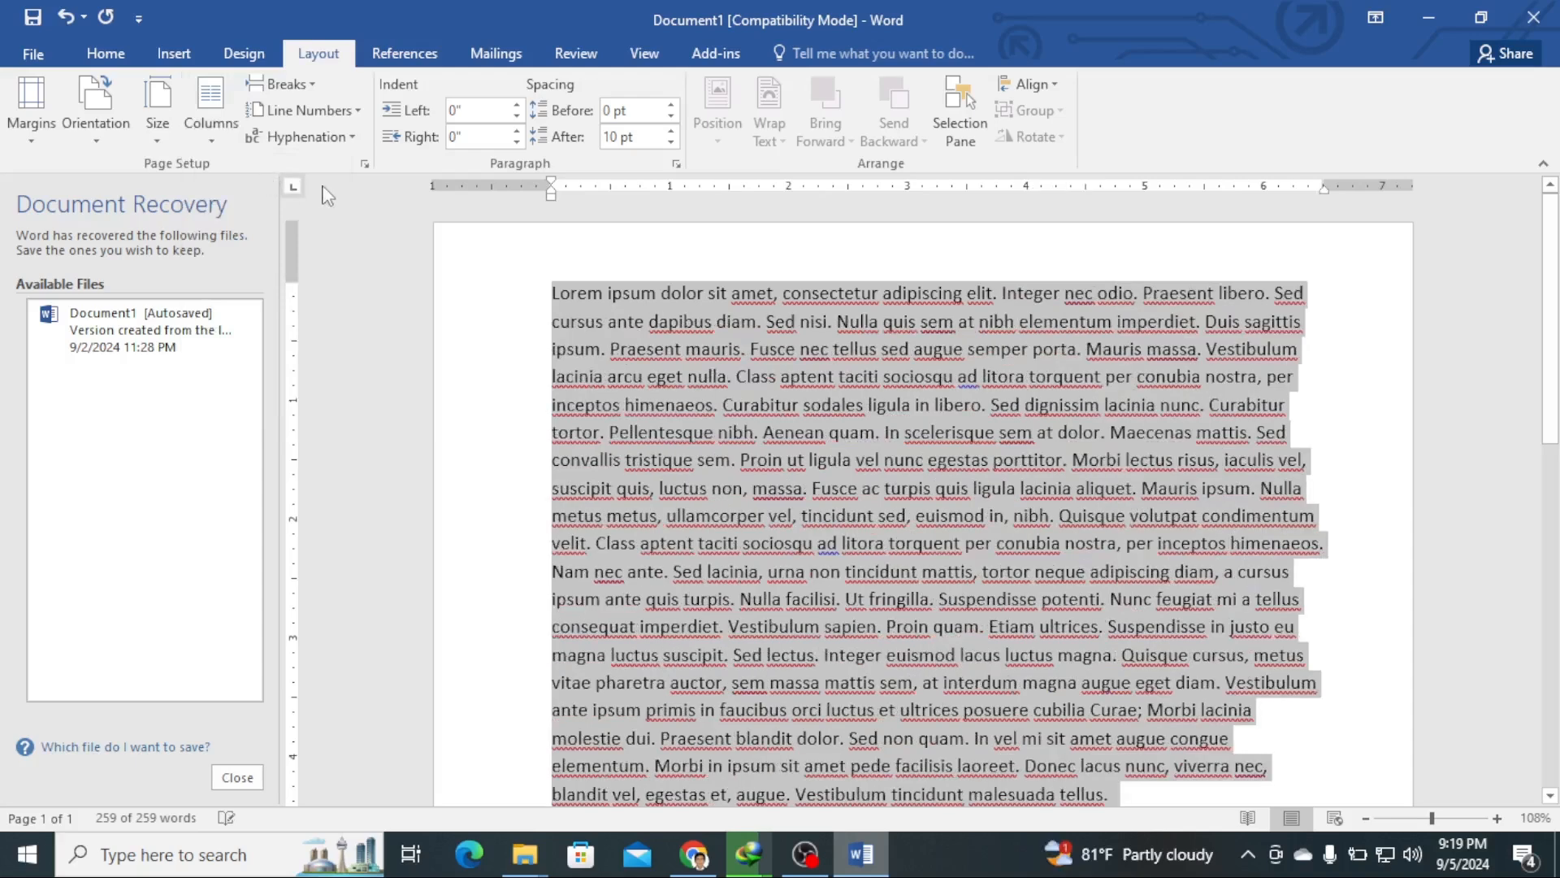
Step: Switch the whole document to Landscape orientation through Page Setup and look over the wider page
click(364, 164)
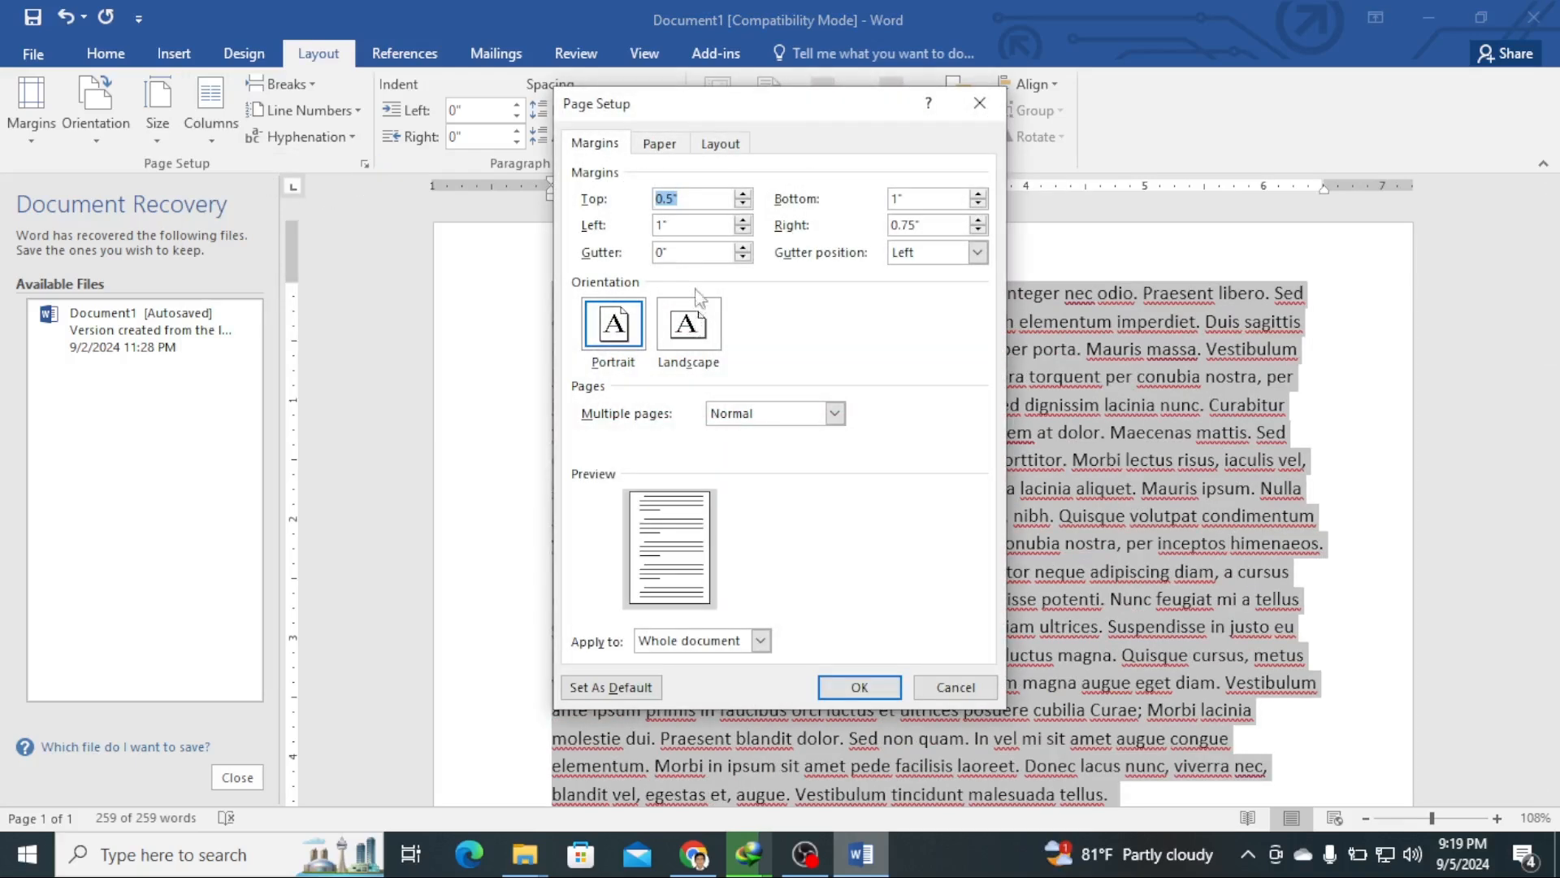
click(712, 328)
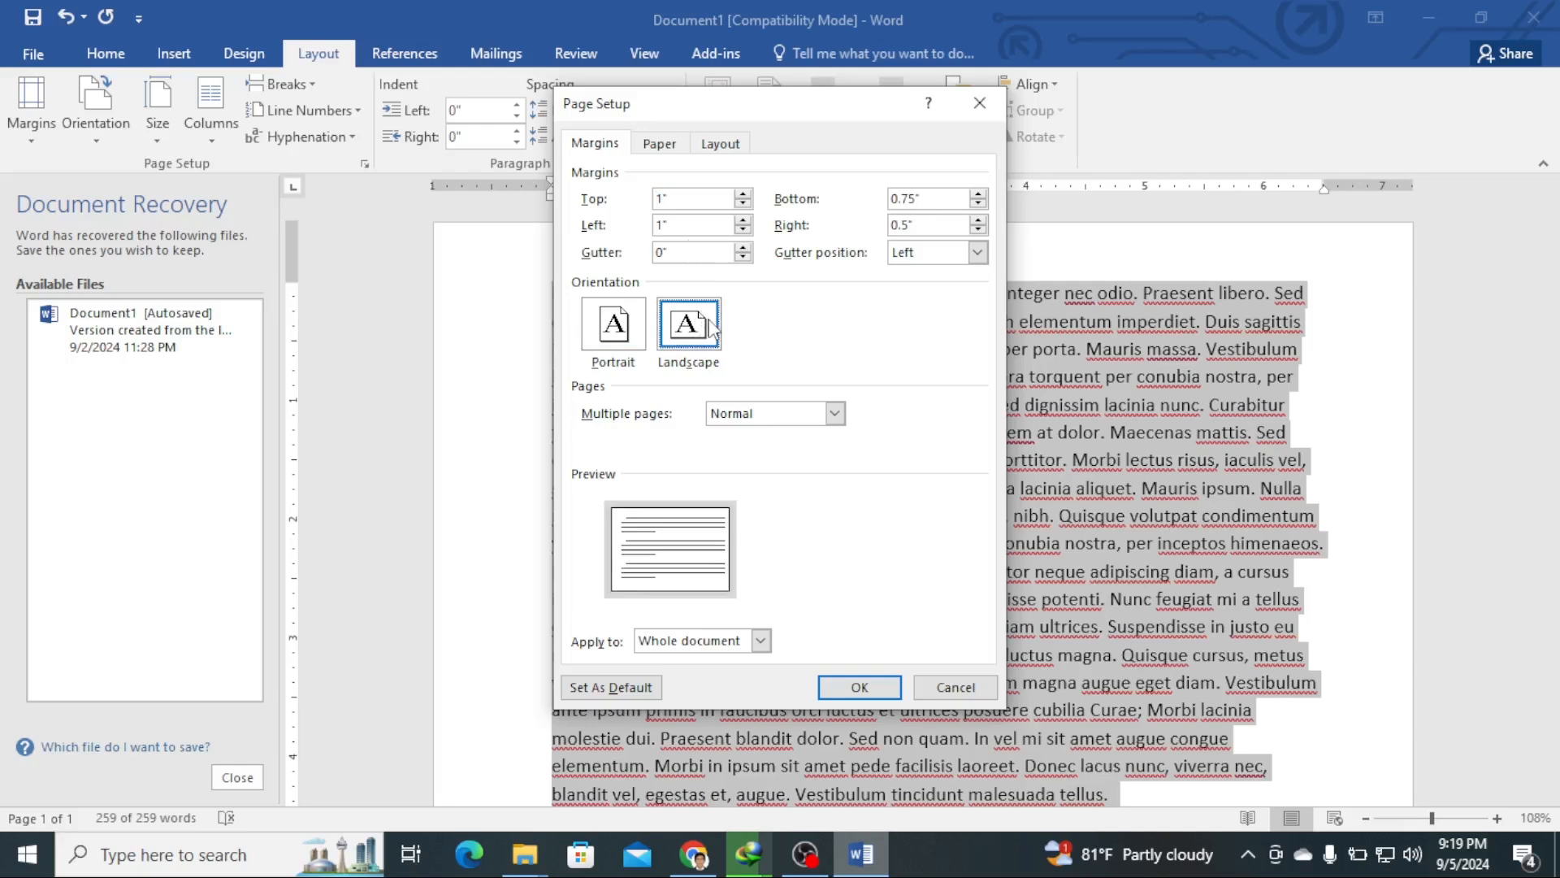
click(842, 696)
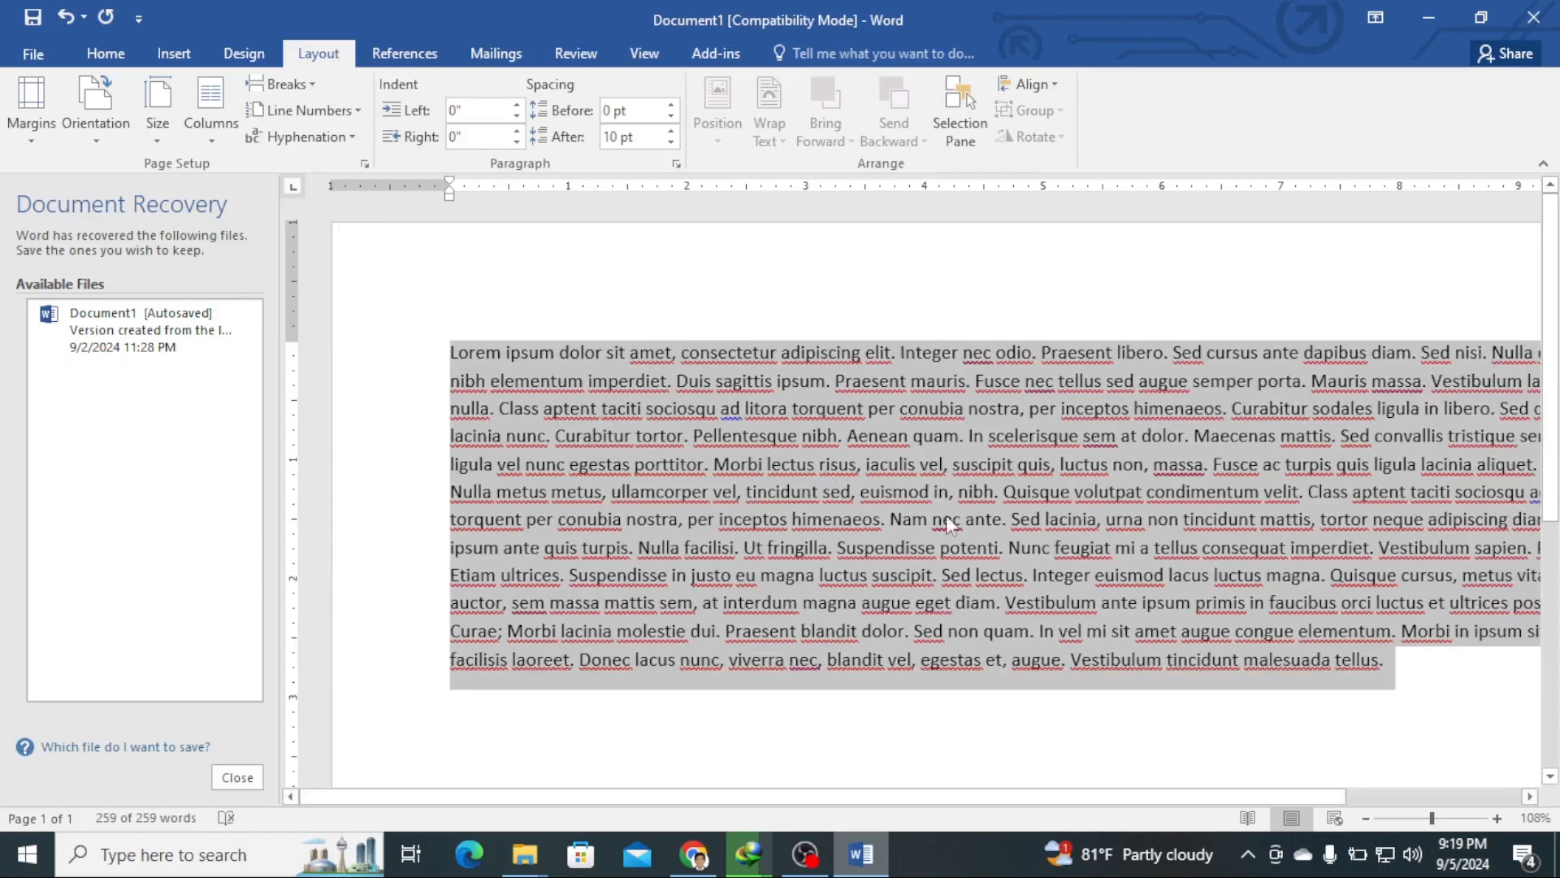
scroll(1152, 561, down, 3)
scroll(1152, 561, up, 1)
scroll(1150, 552, up, 1)
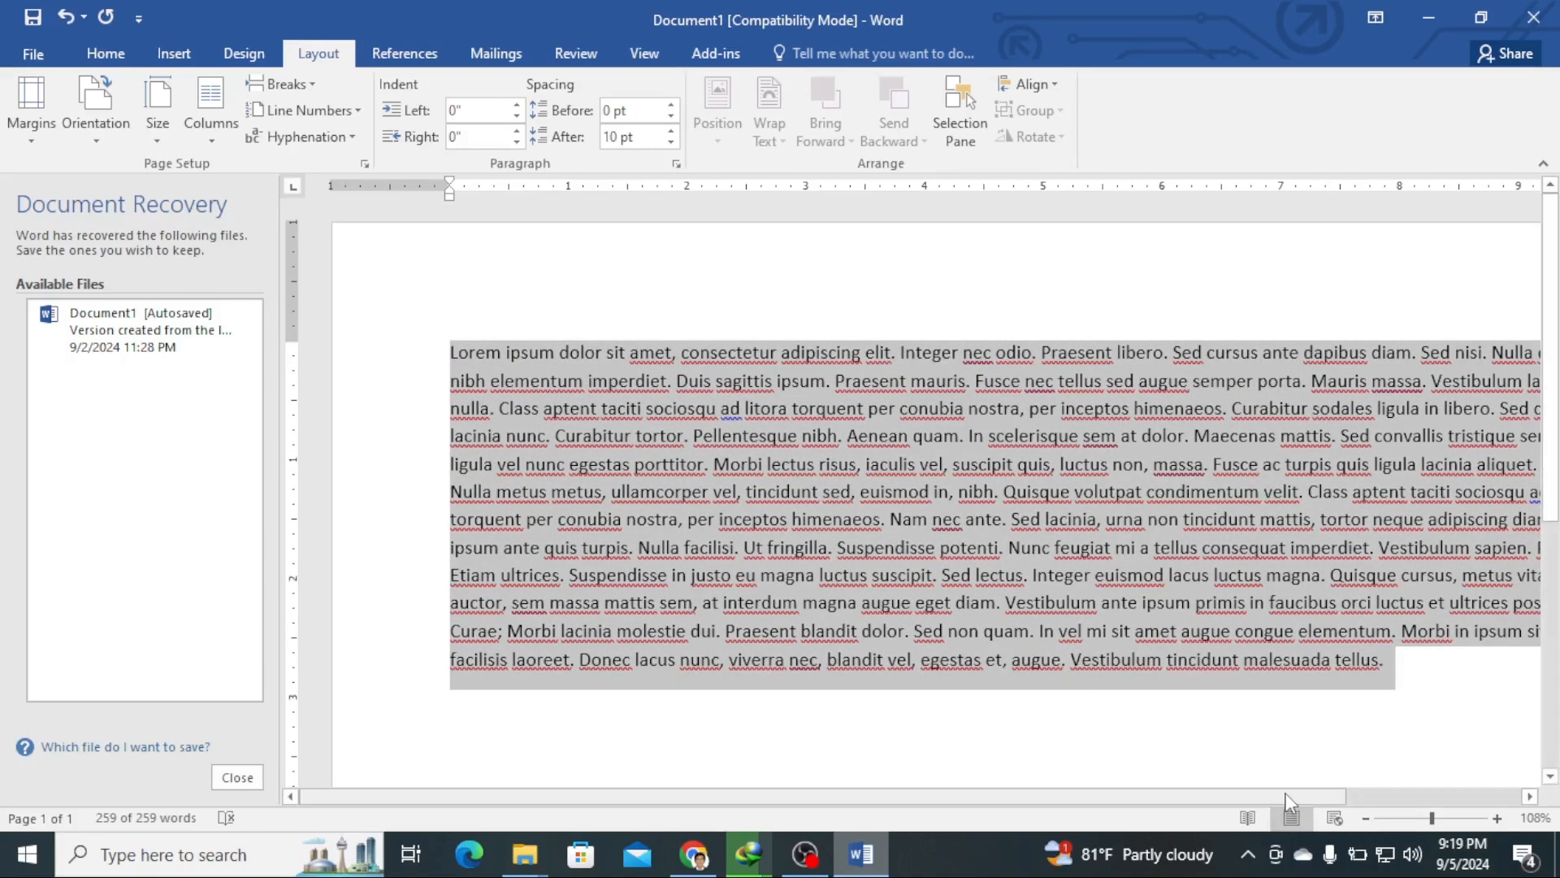
drag(1288, 801, 408, 628)
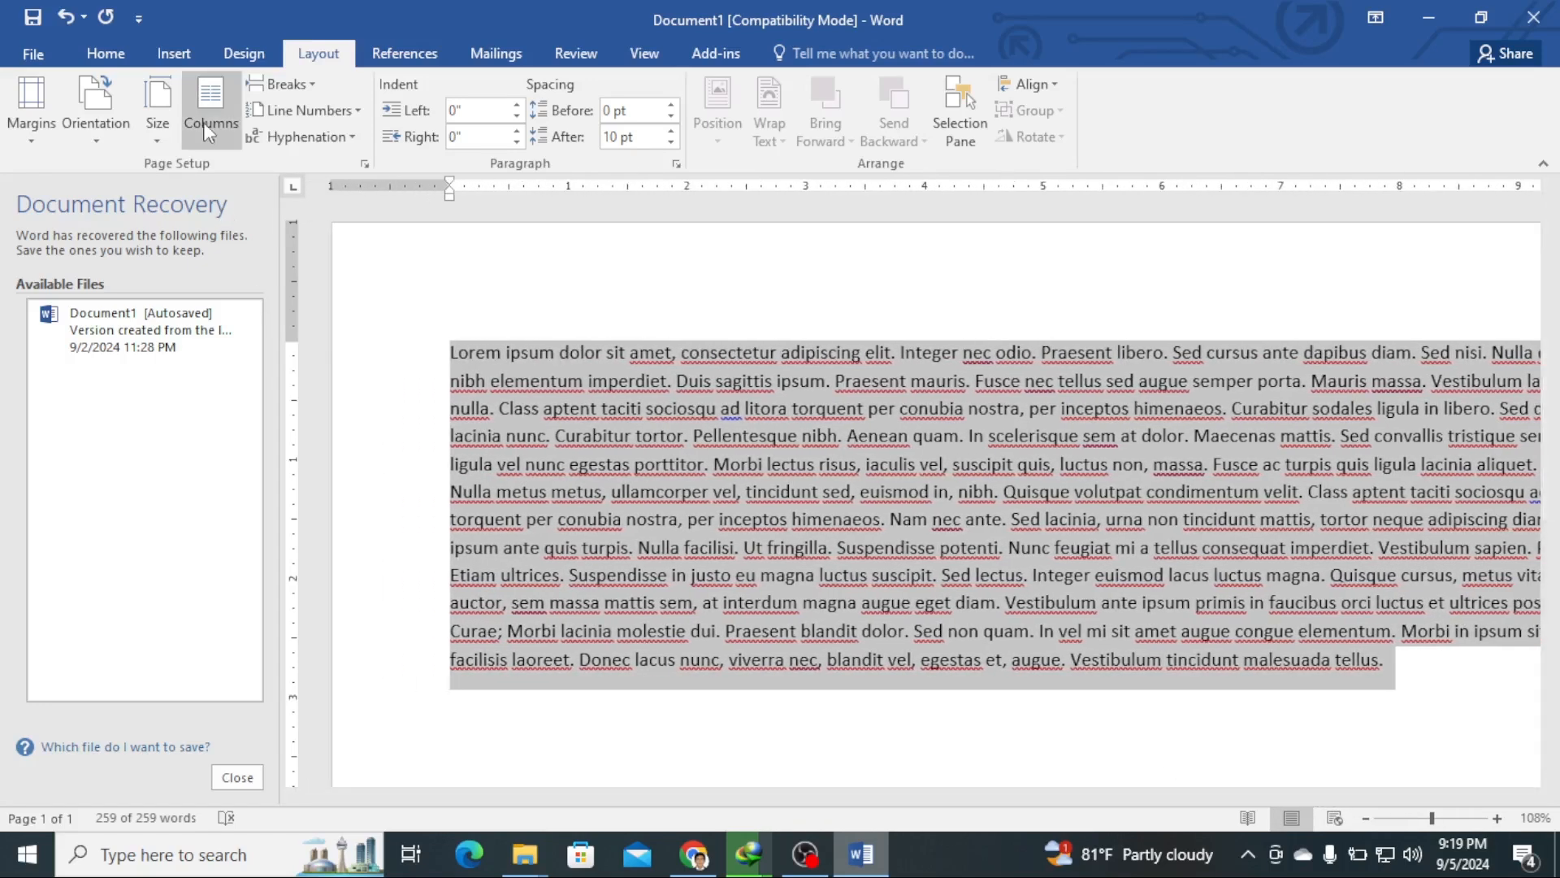
Step: Set the whole document back to Portrait in Page Setup, viewing the paper size and source settings before applying
click(366, 167)
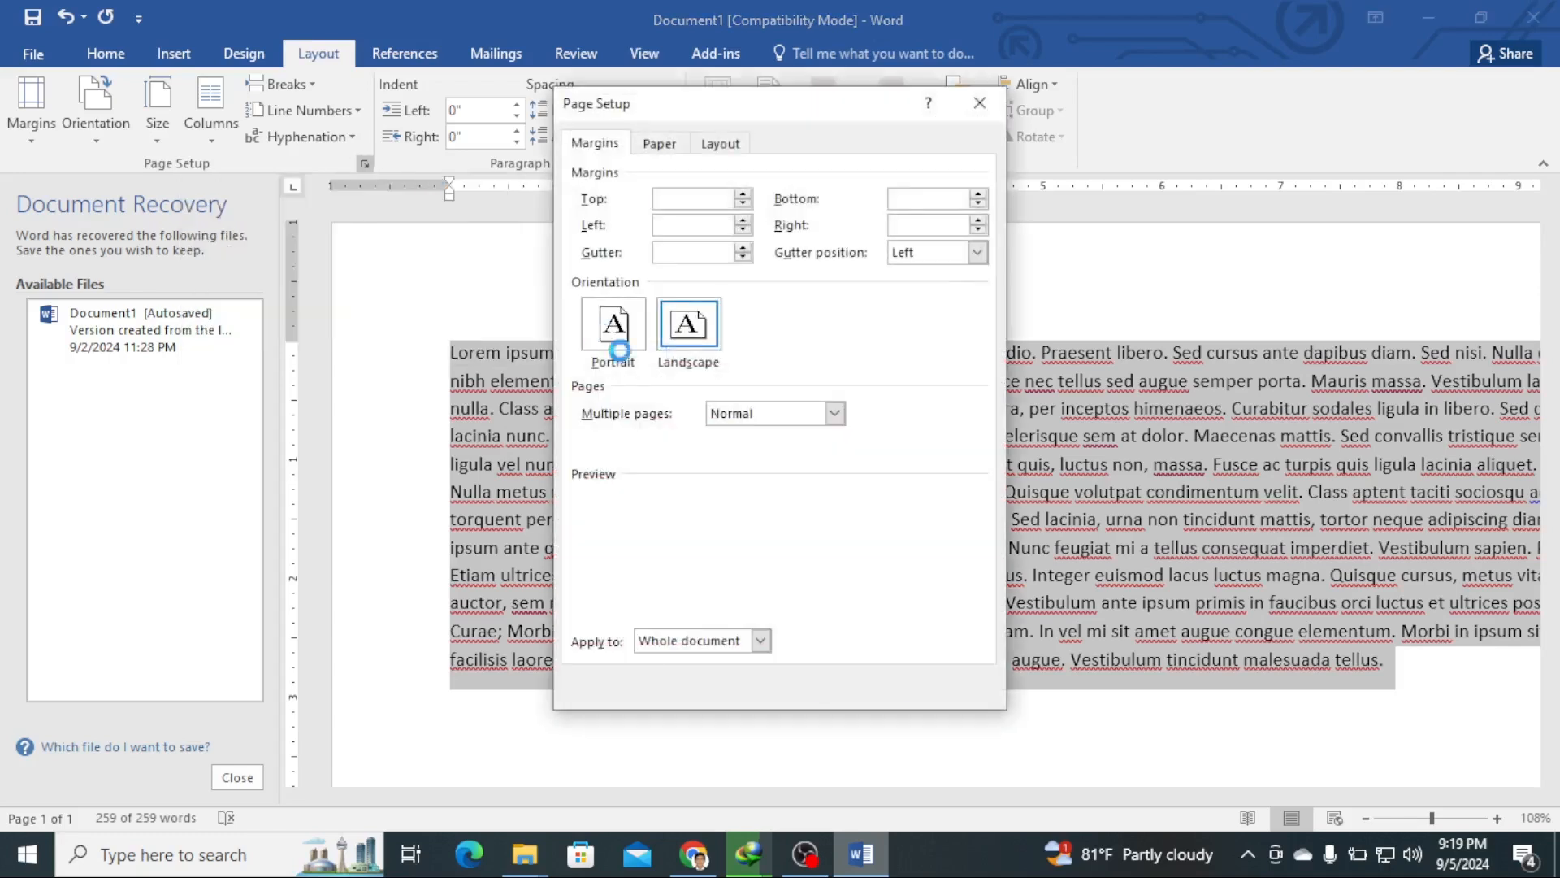
click(617, 345)
click(654, 143)
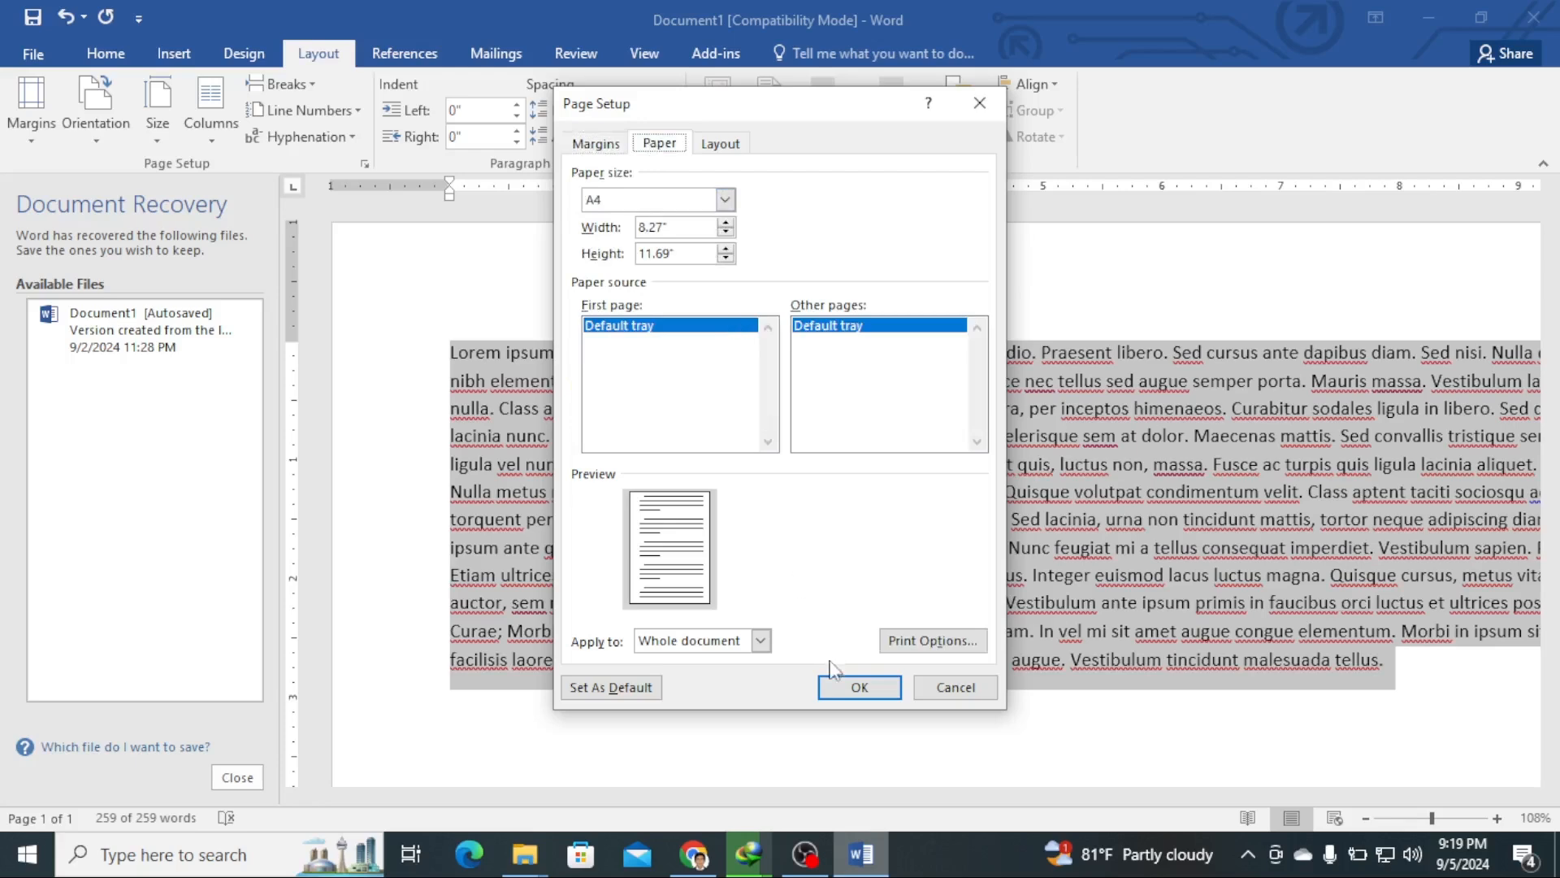
click(854, 687)
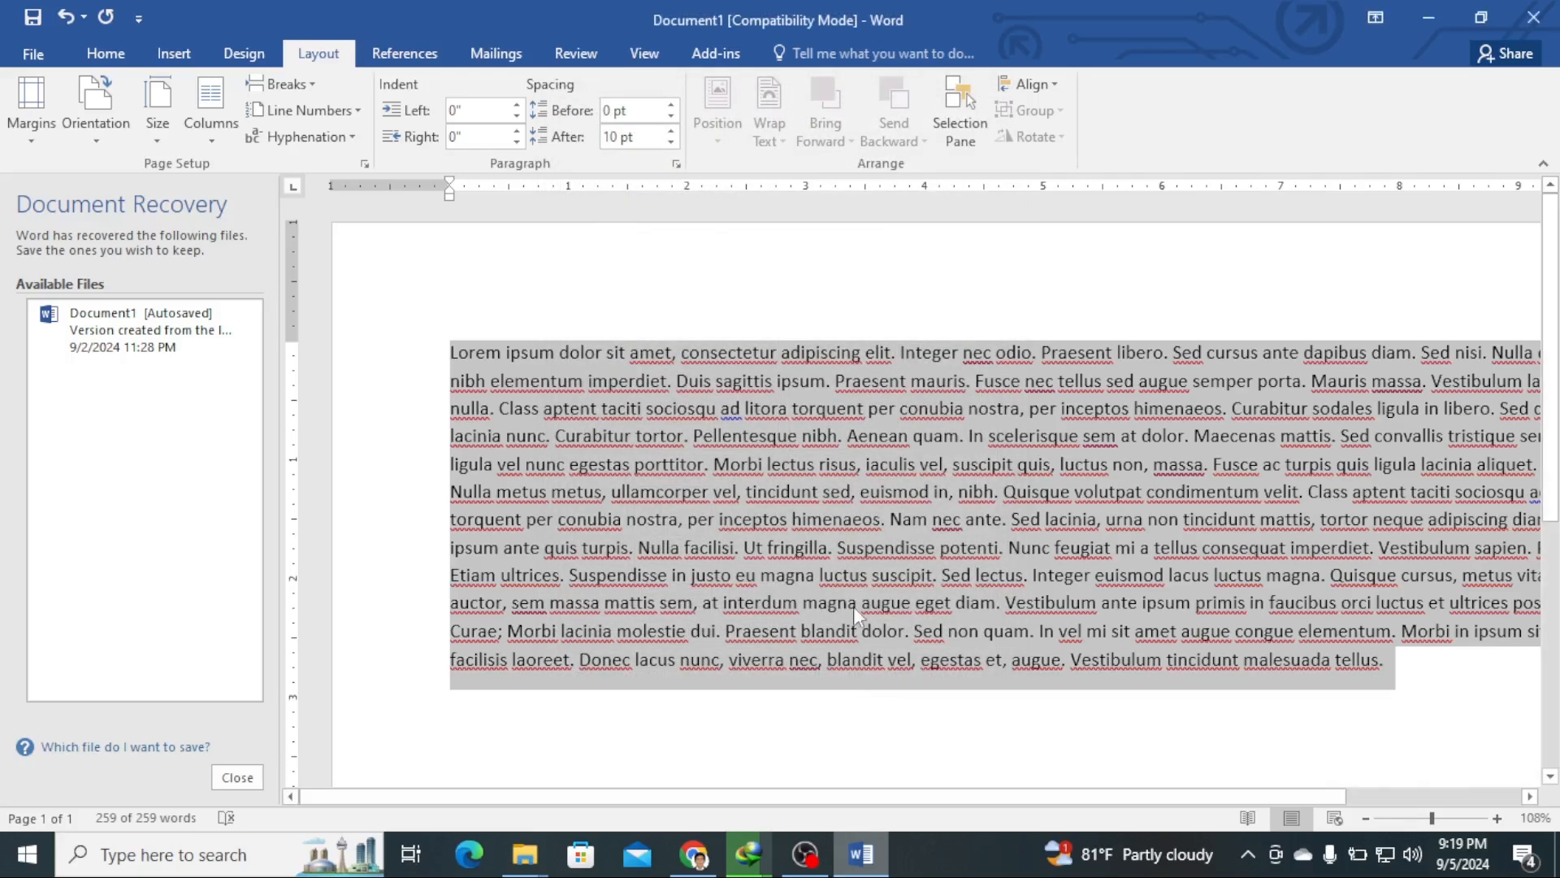
scroll(934, 567, down, 2)
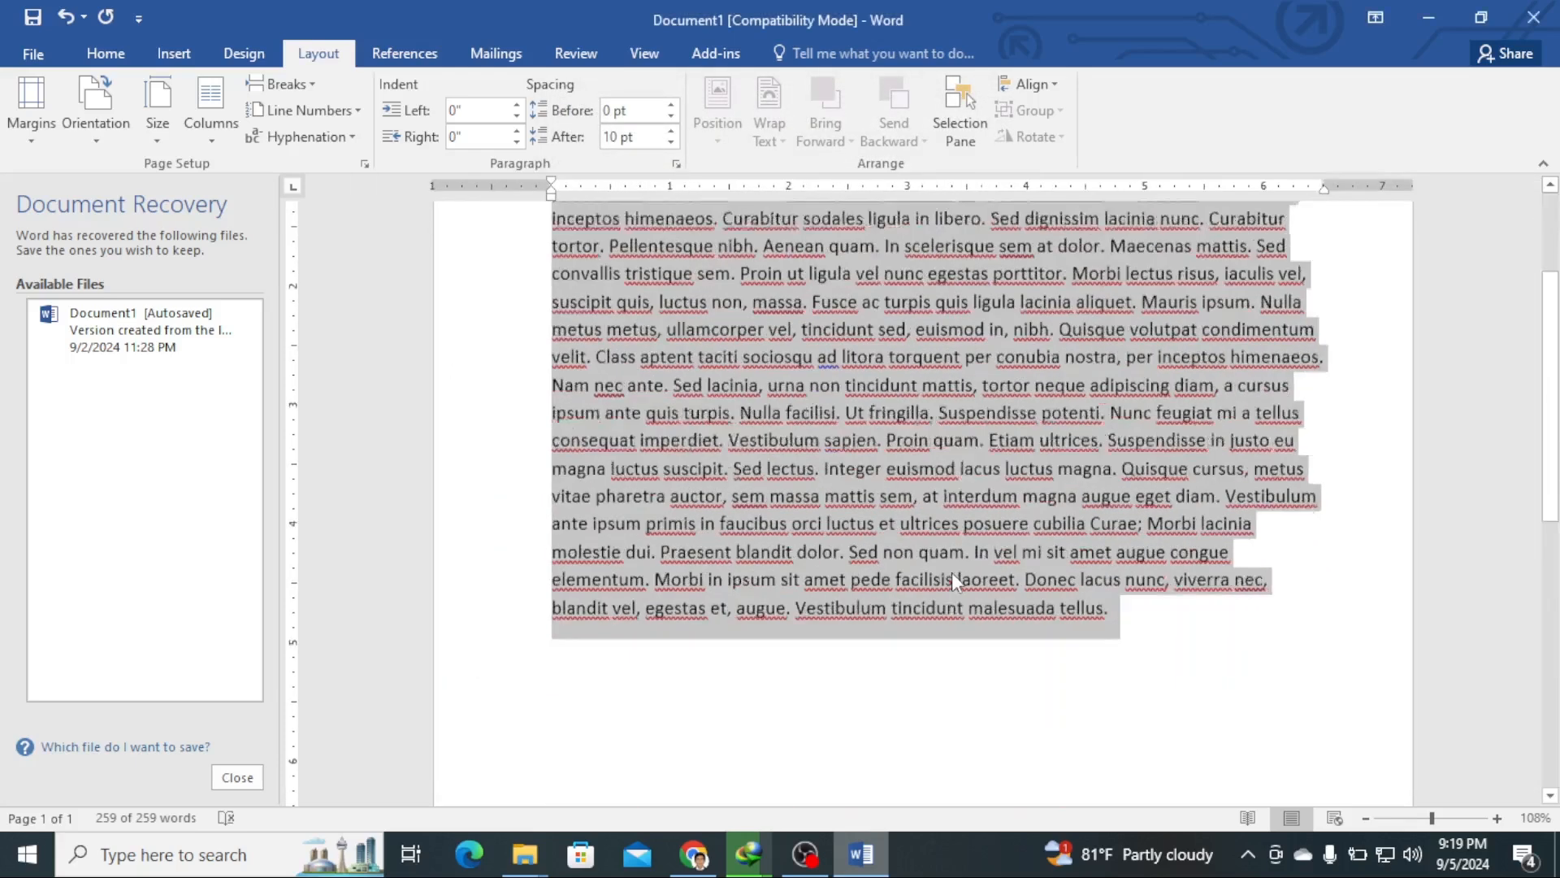
Step: Insert a page break in place of the selected Lorem ipsum text and look over the pages
scroll(953, 573, down, 6)
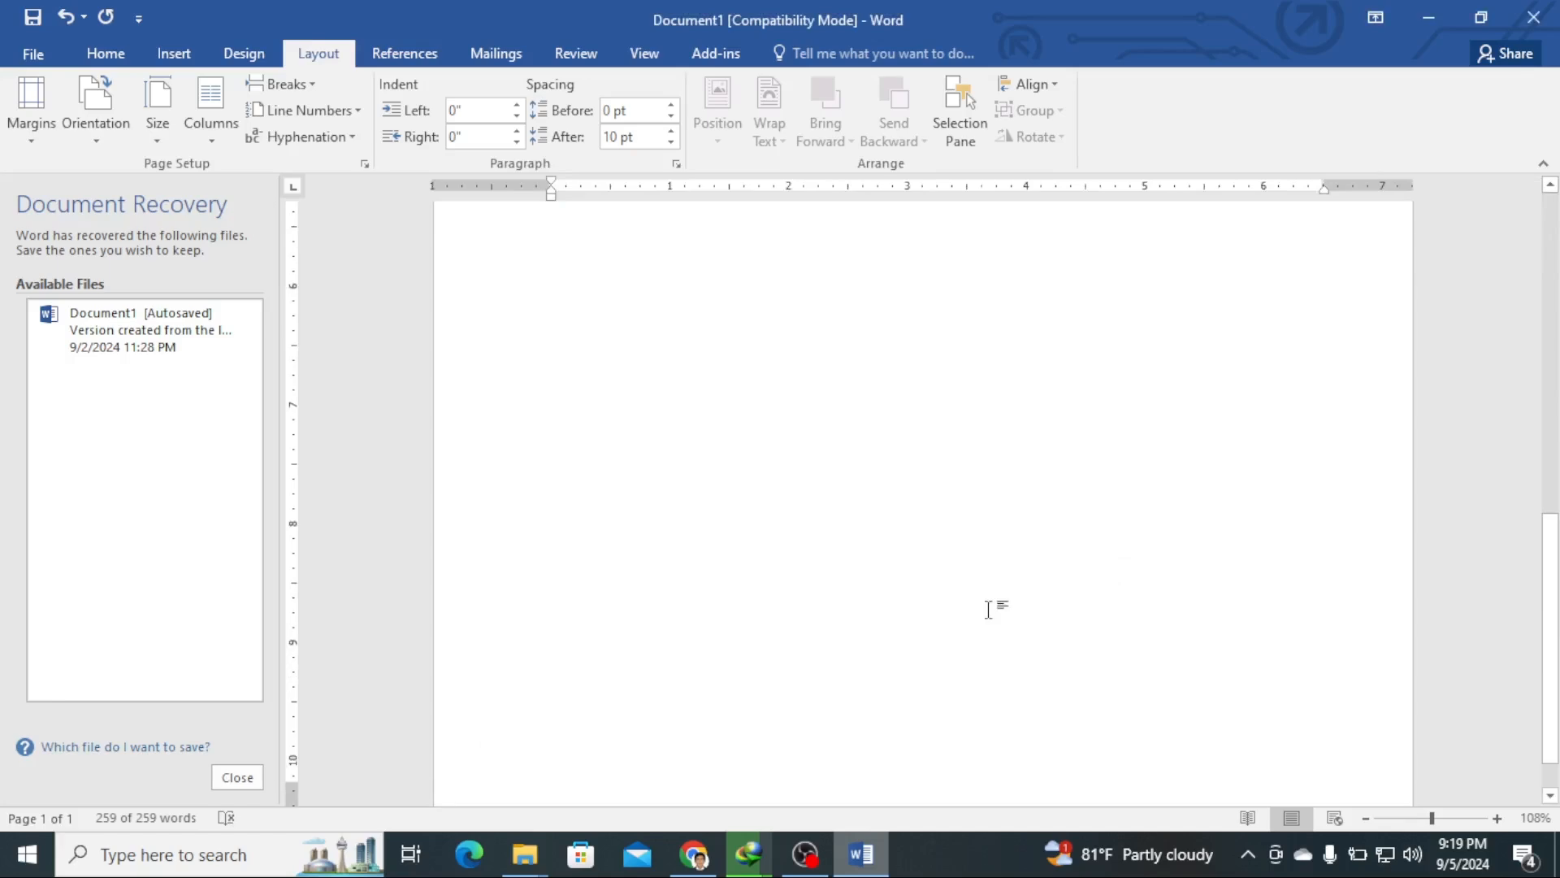
scroll(988, 609, up, 9)
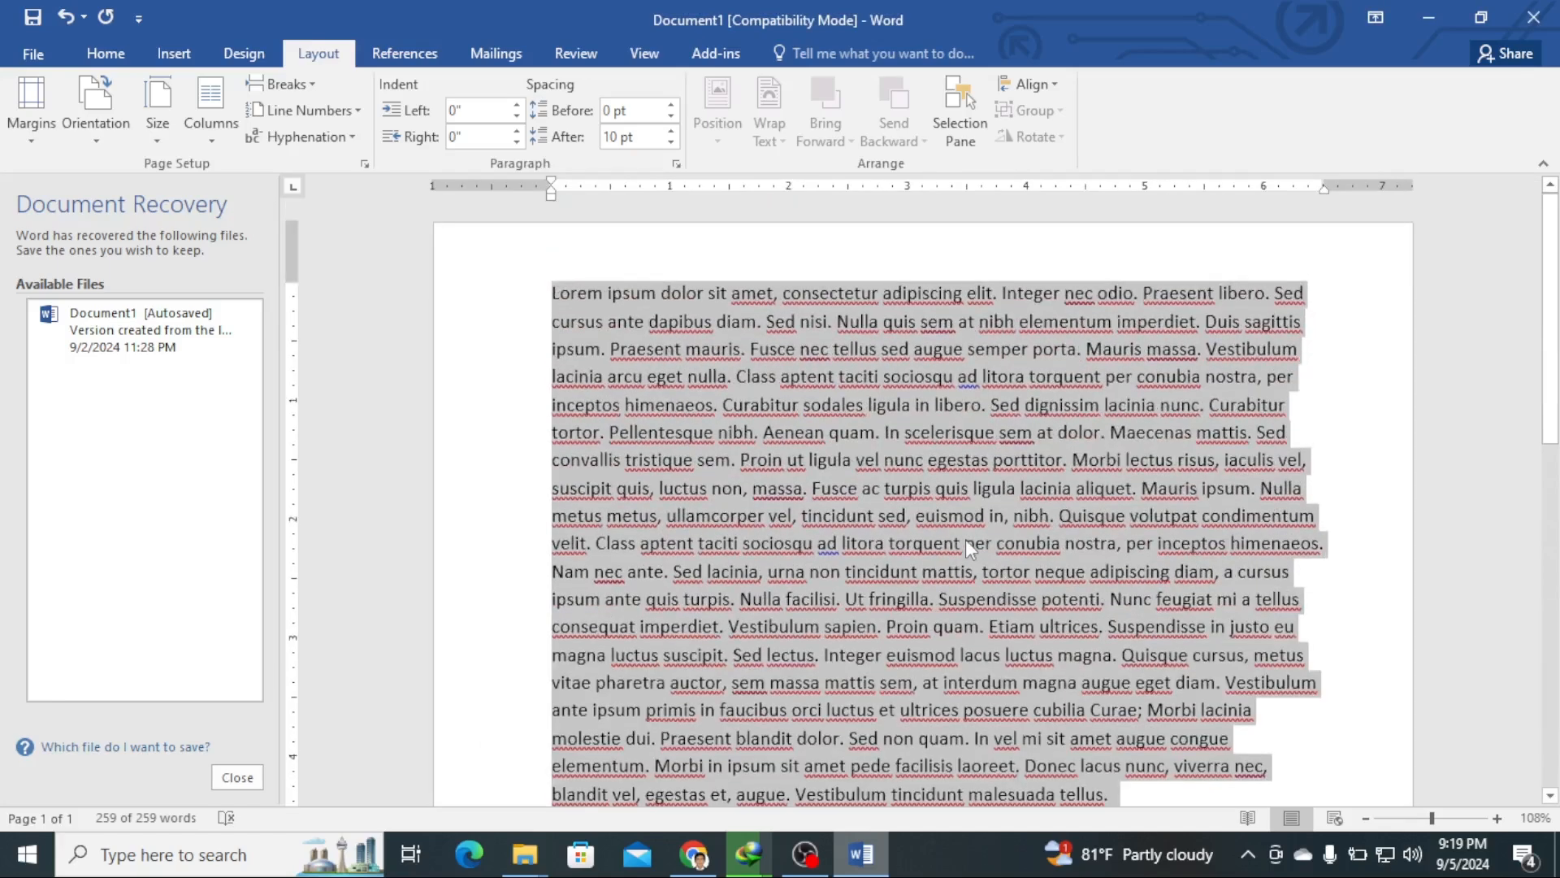
scroll(965, 539, down, 9)
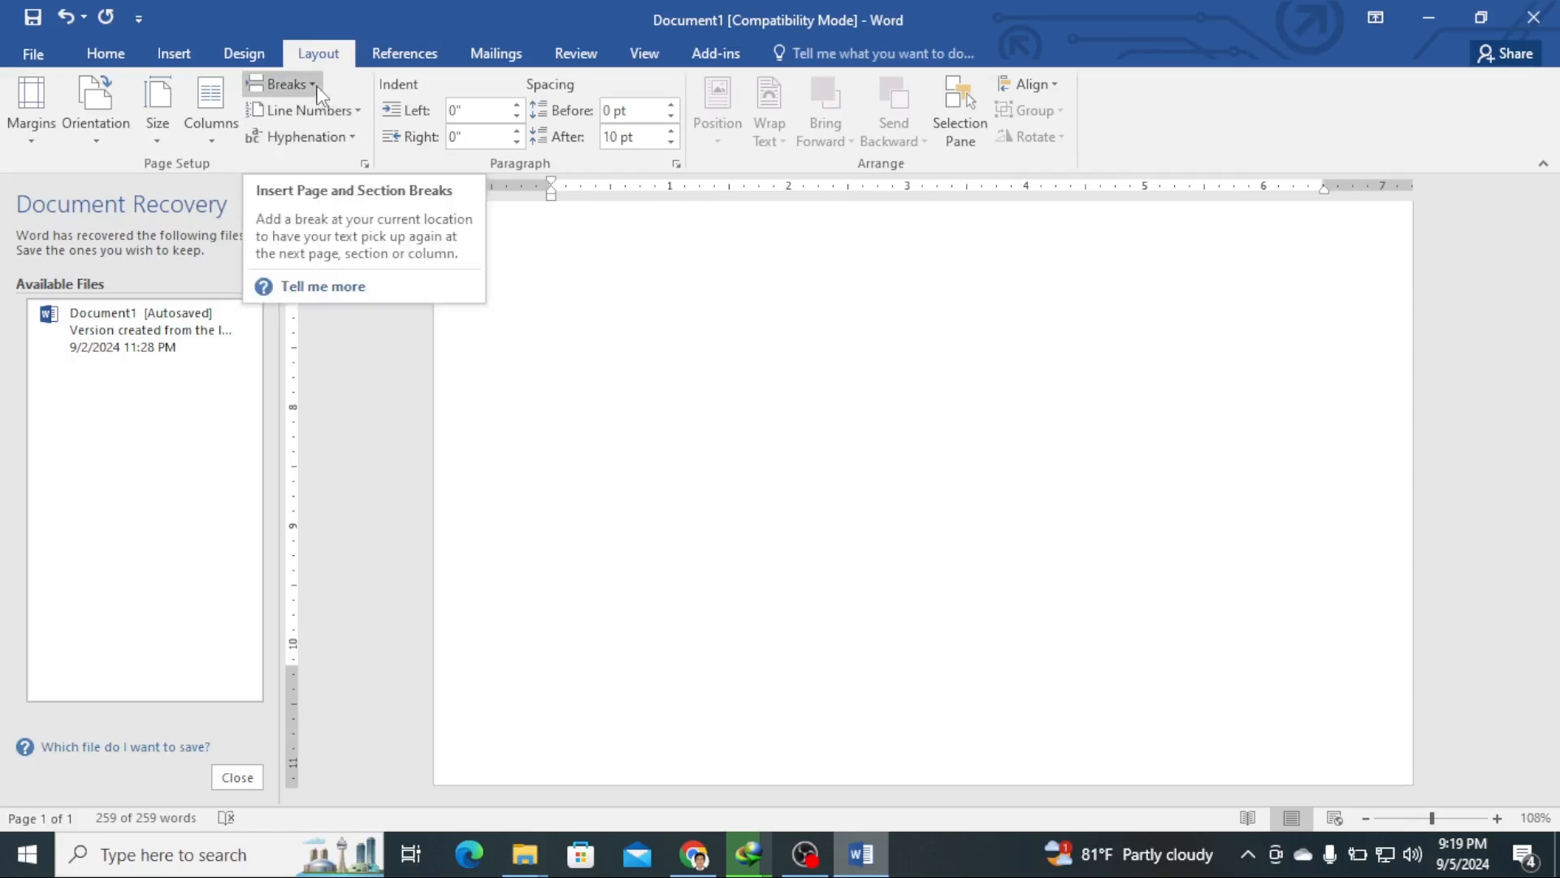
scroll(732, 577, up, 9)
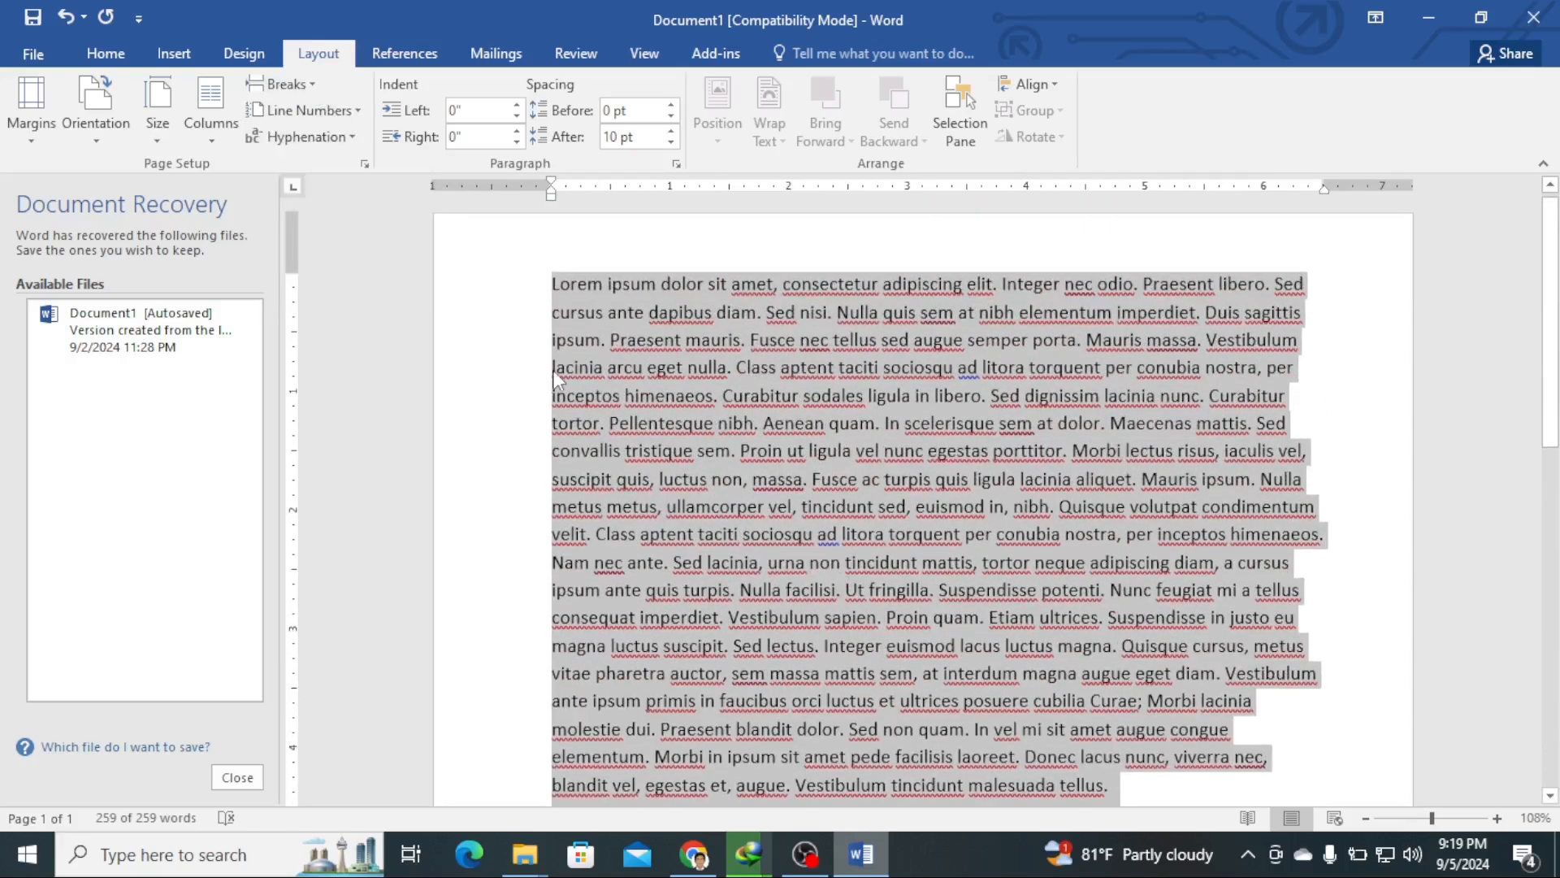
click(310, 90)
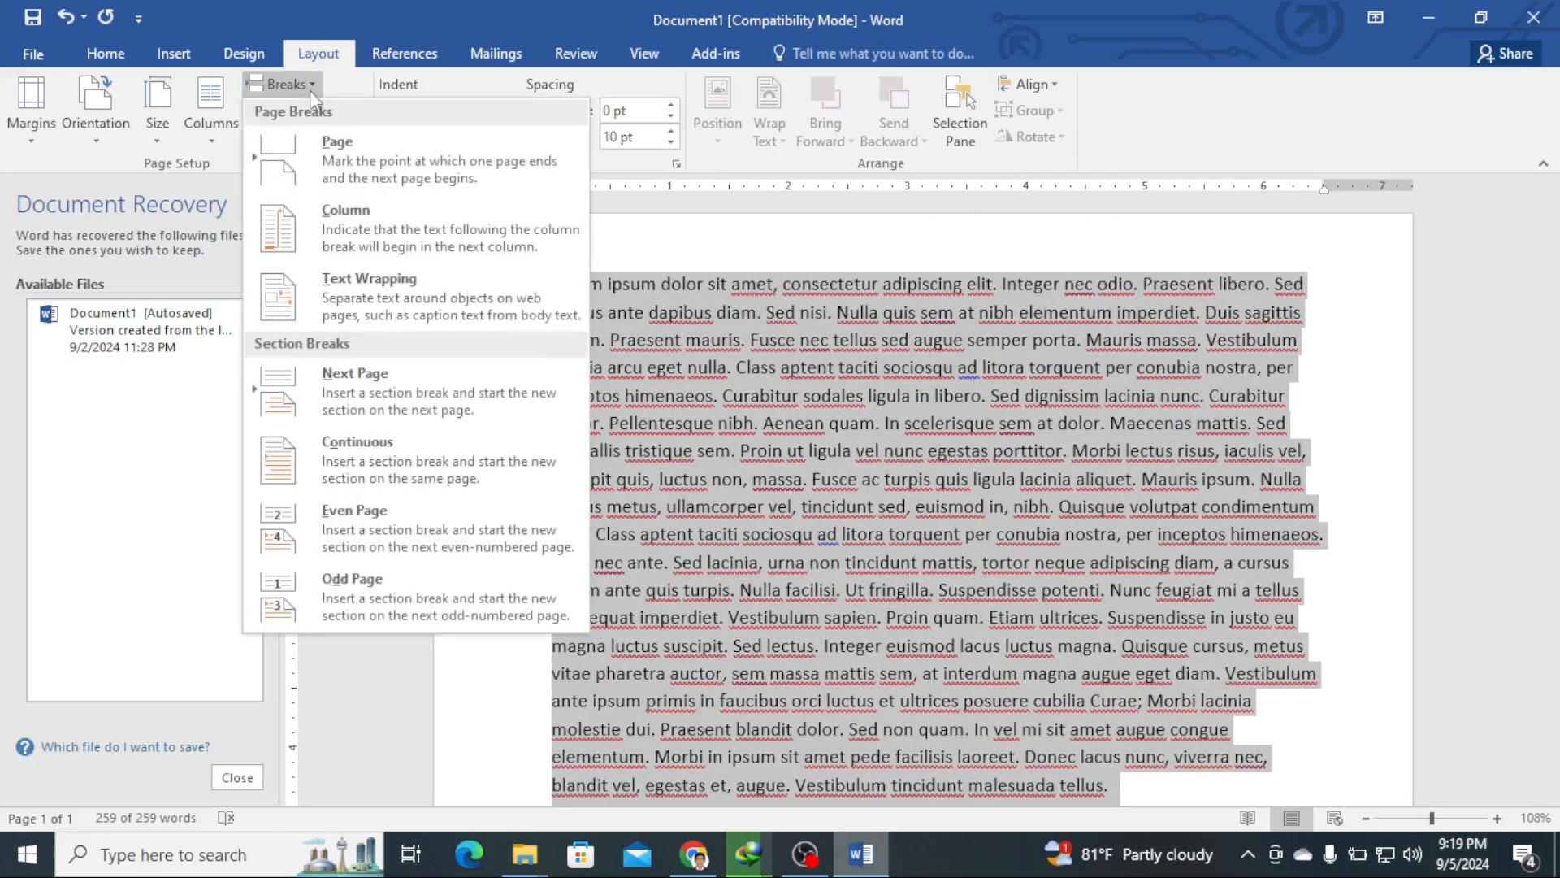
click(384, 163)
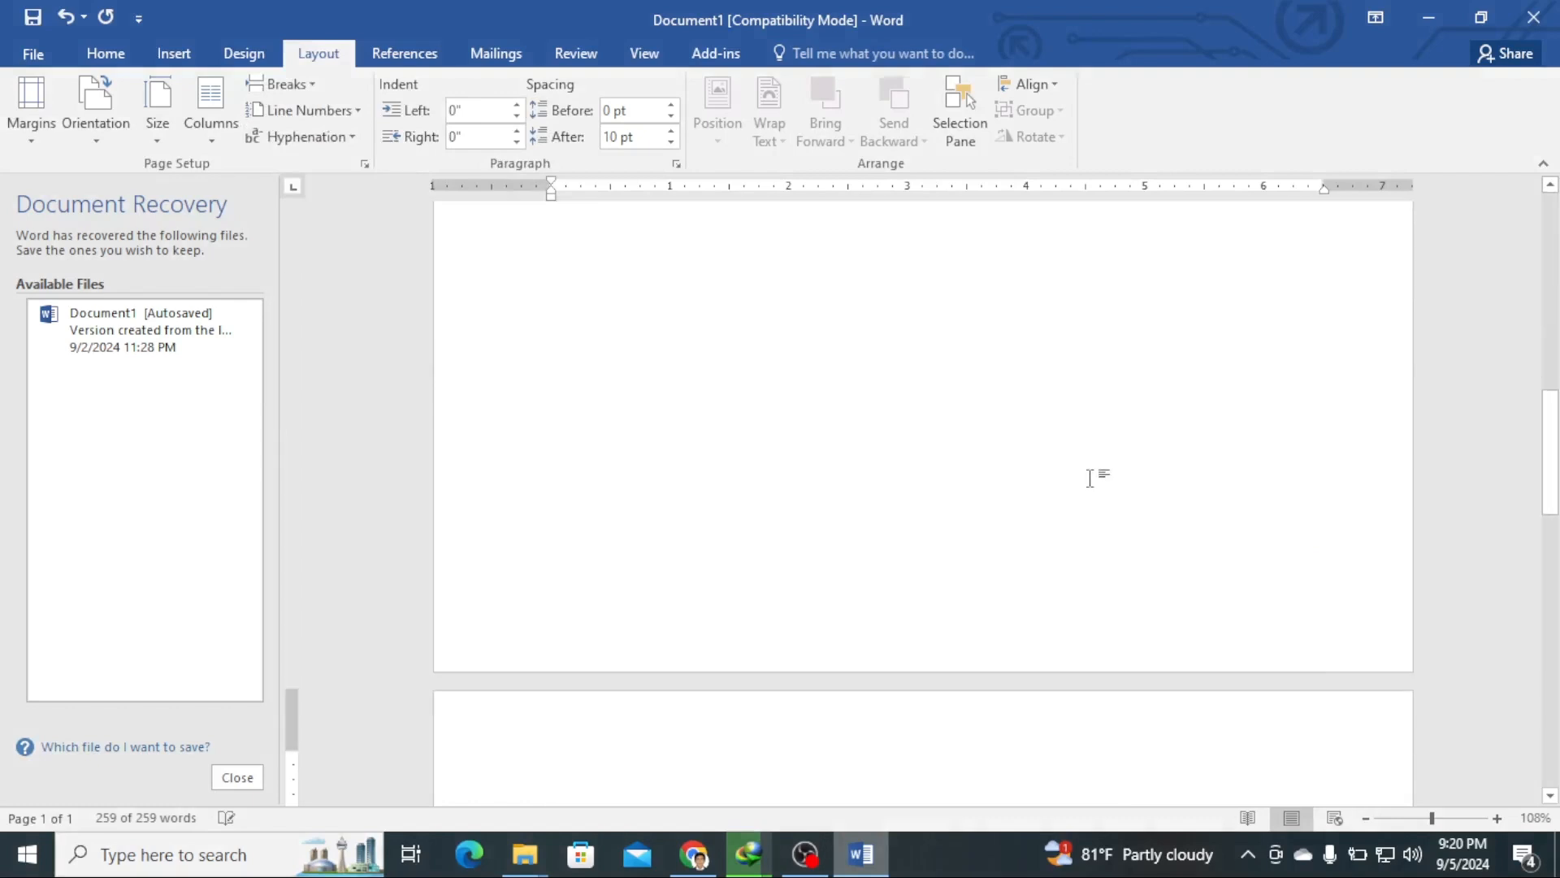
scroll(1089, 479, up, 5)
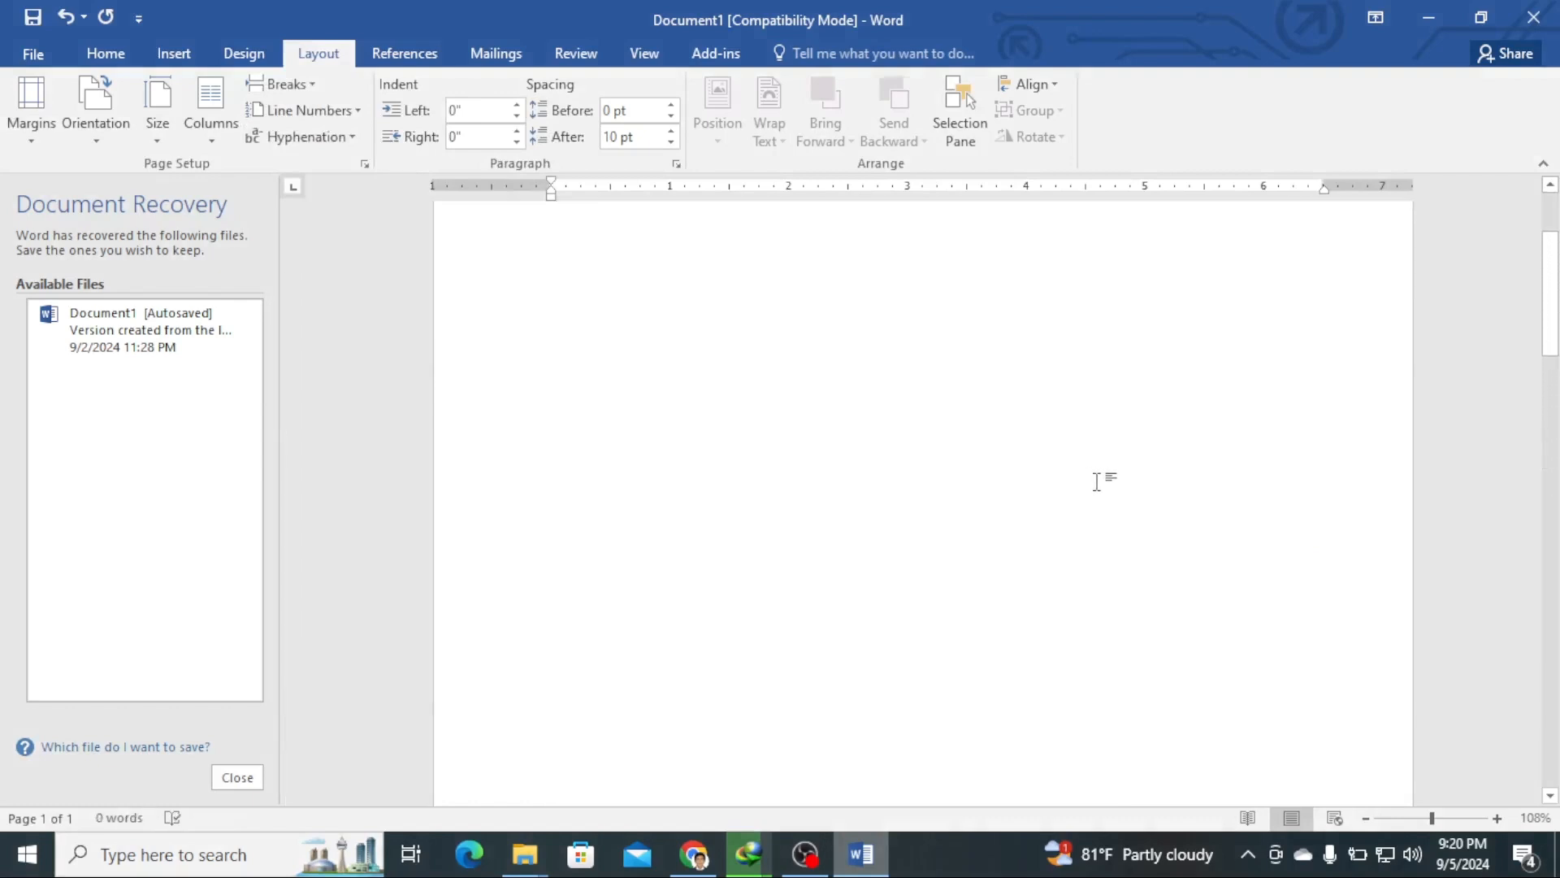
scroll(1264, 509, down, 5)
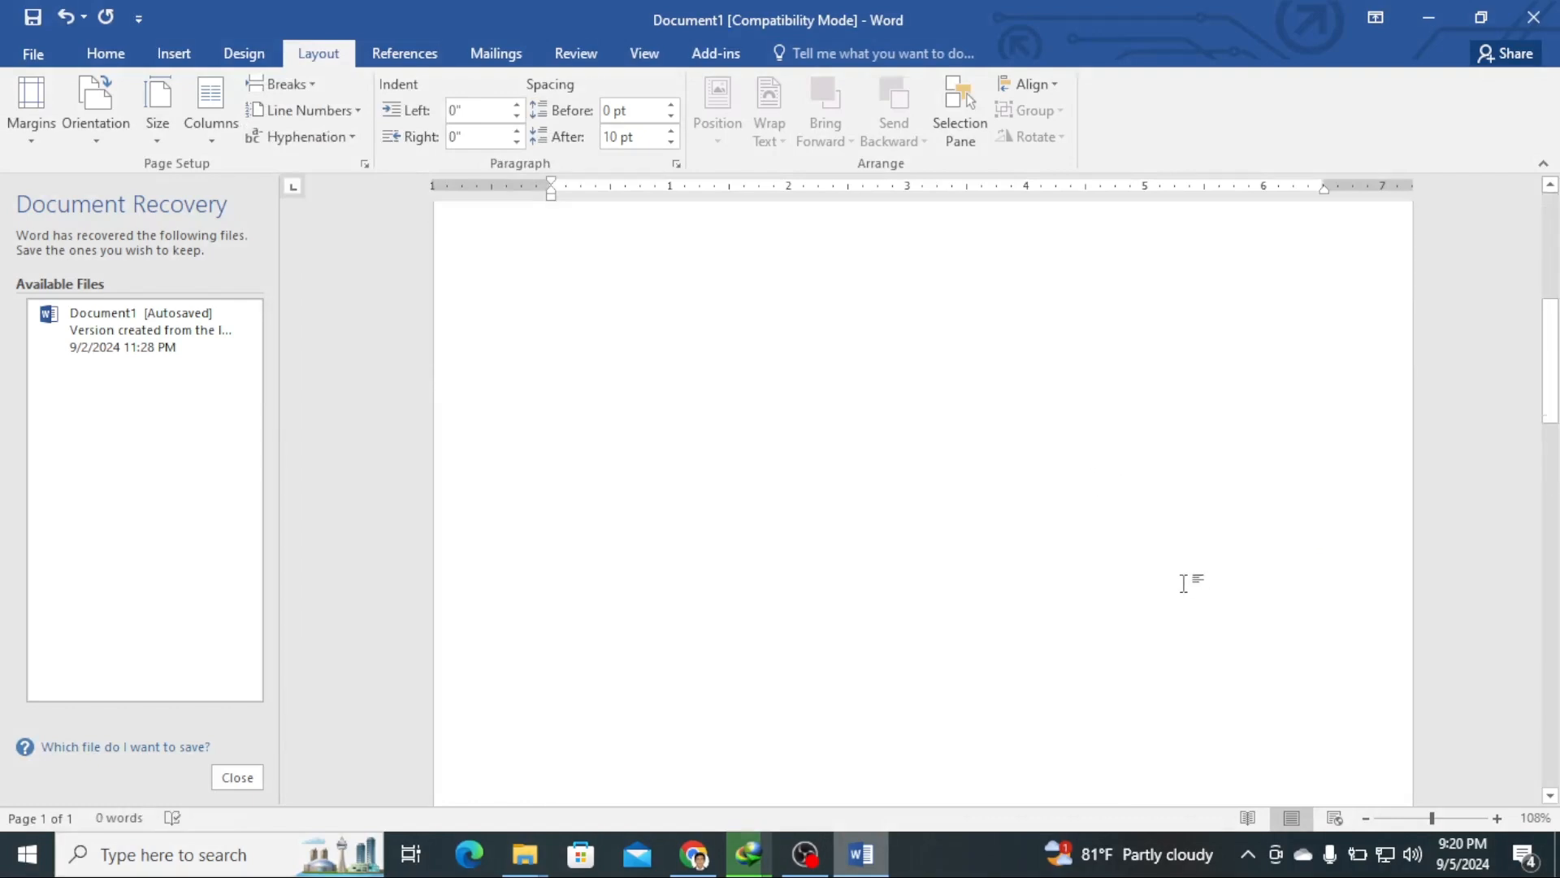
scroll(1096, 672, down, 15)
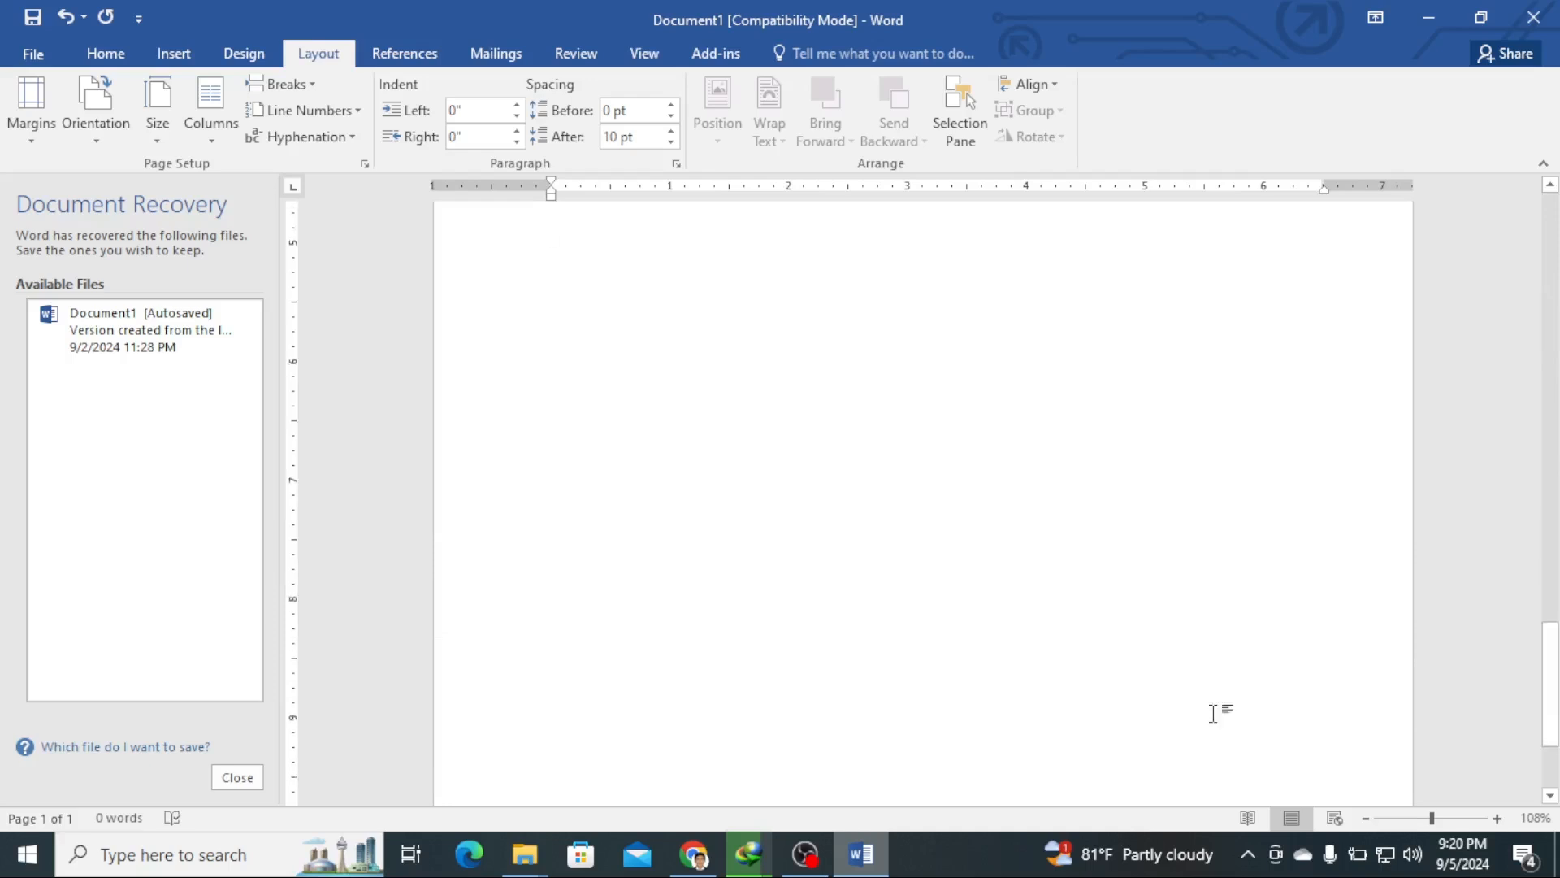
scroll(1182, 714, up, 10)
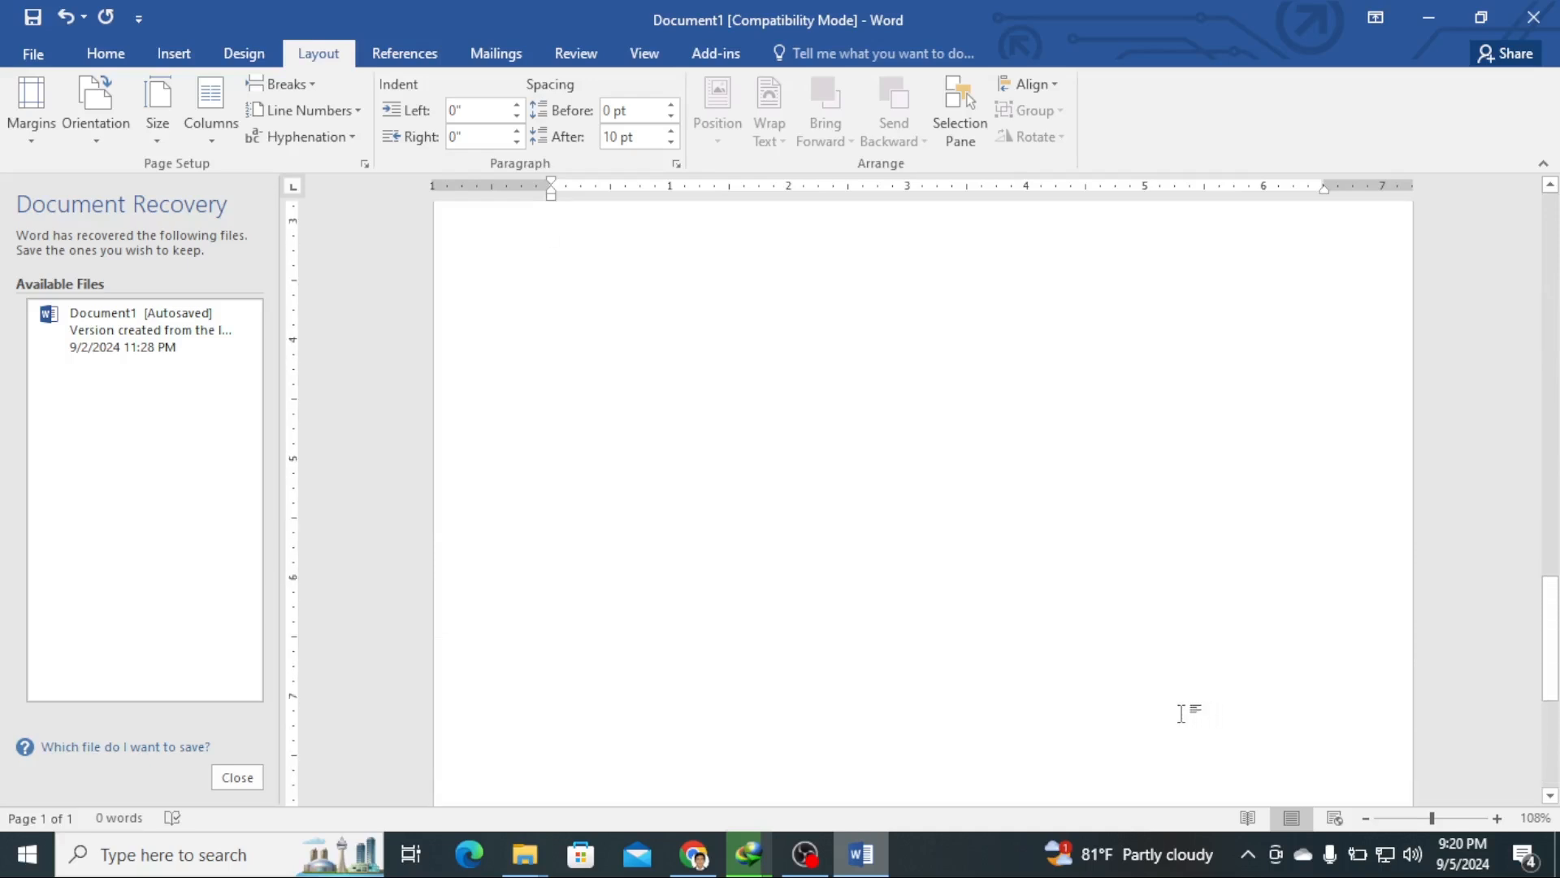
scroll(1183, 713, up, 8)
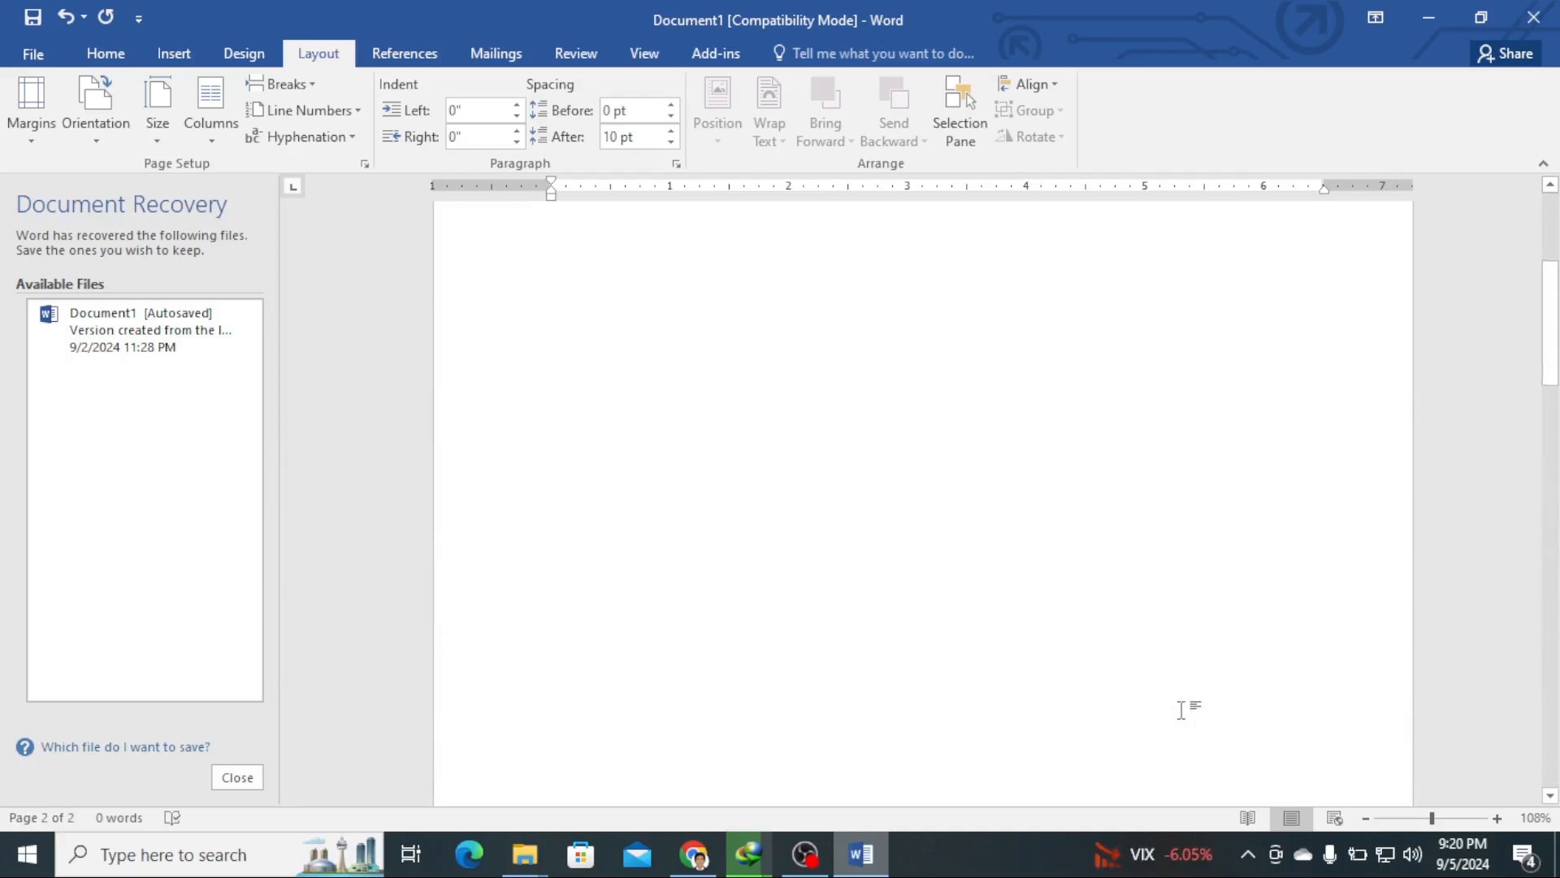
Step: Insert a column break at the cursor and look over the pages after it
click(311, 85)
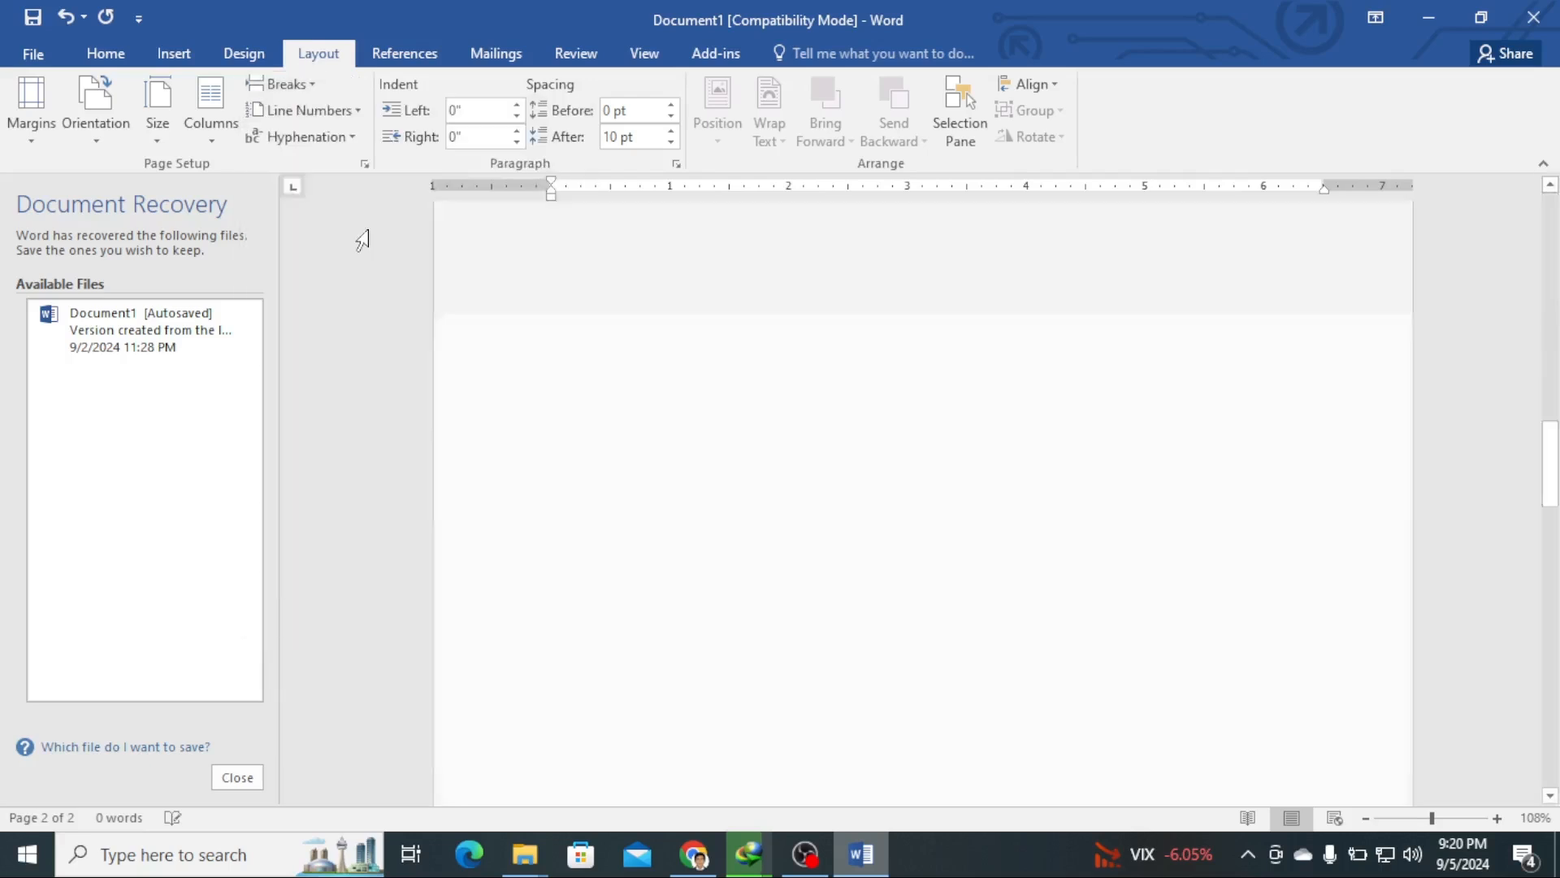
scroll(919, 434, down, 10)
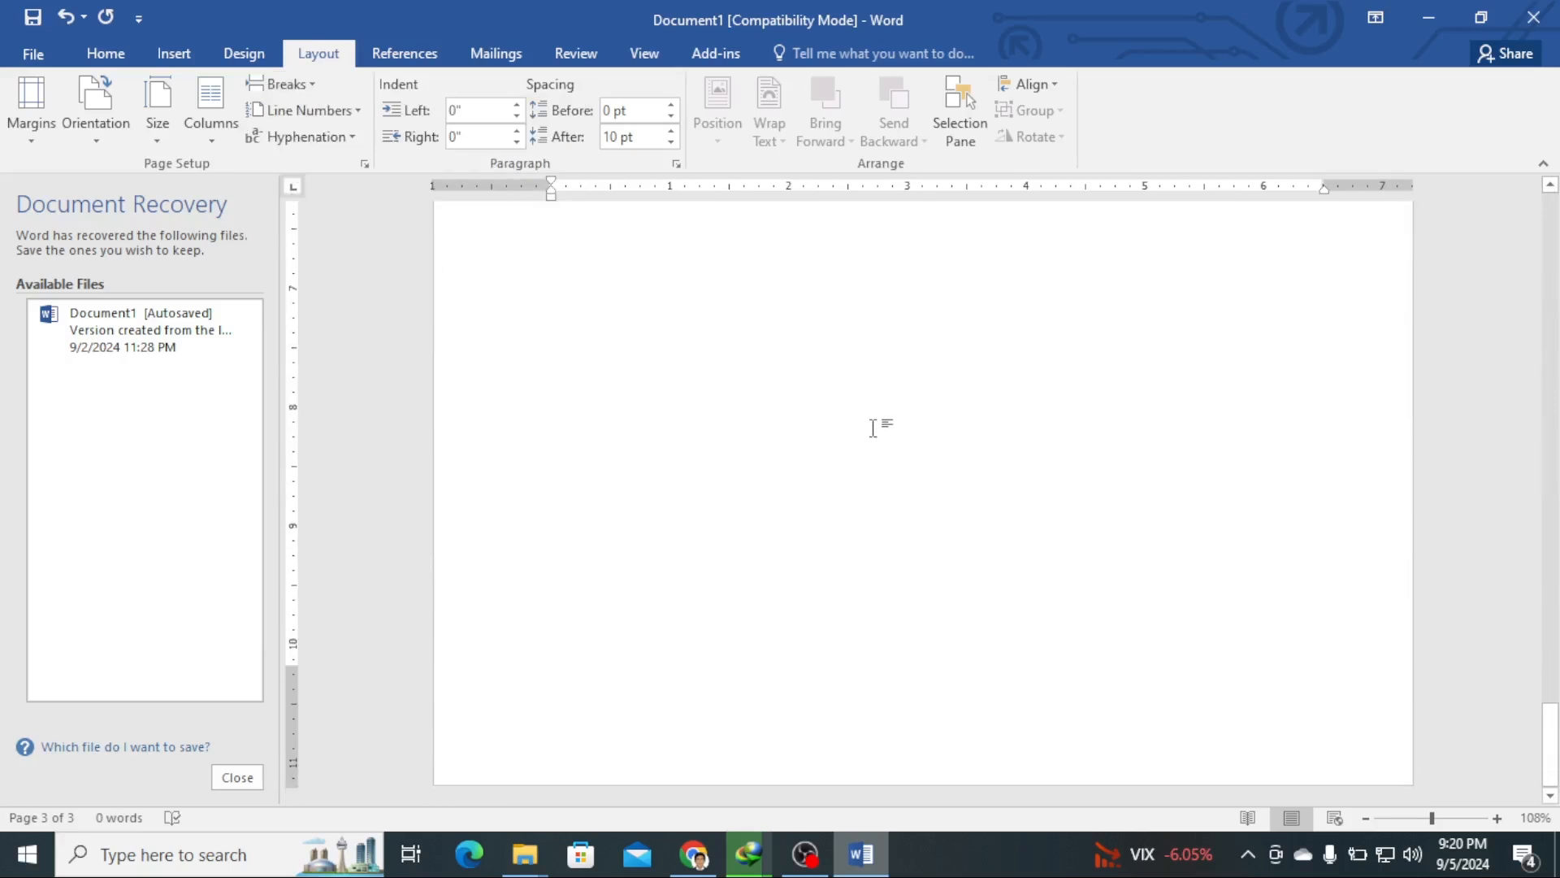
scroll(902, 435, up, 10)
scroll(1108, 503, up, 3)
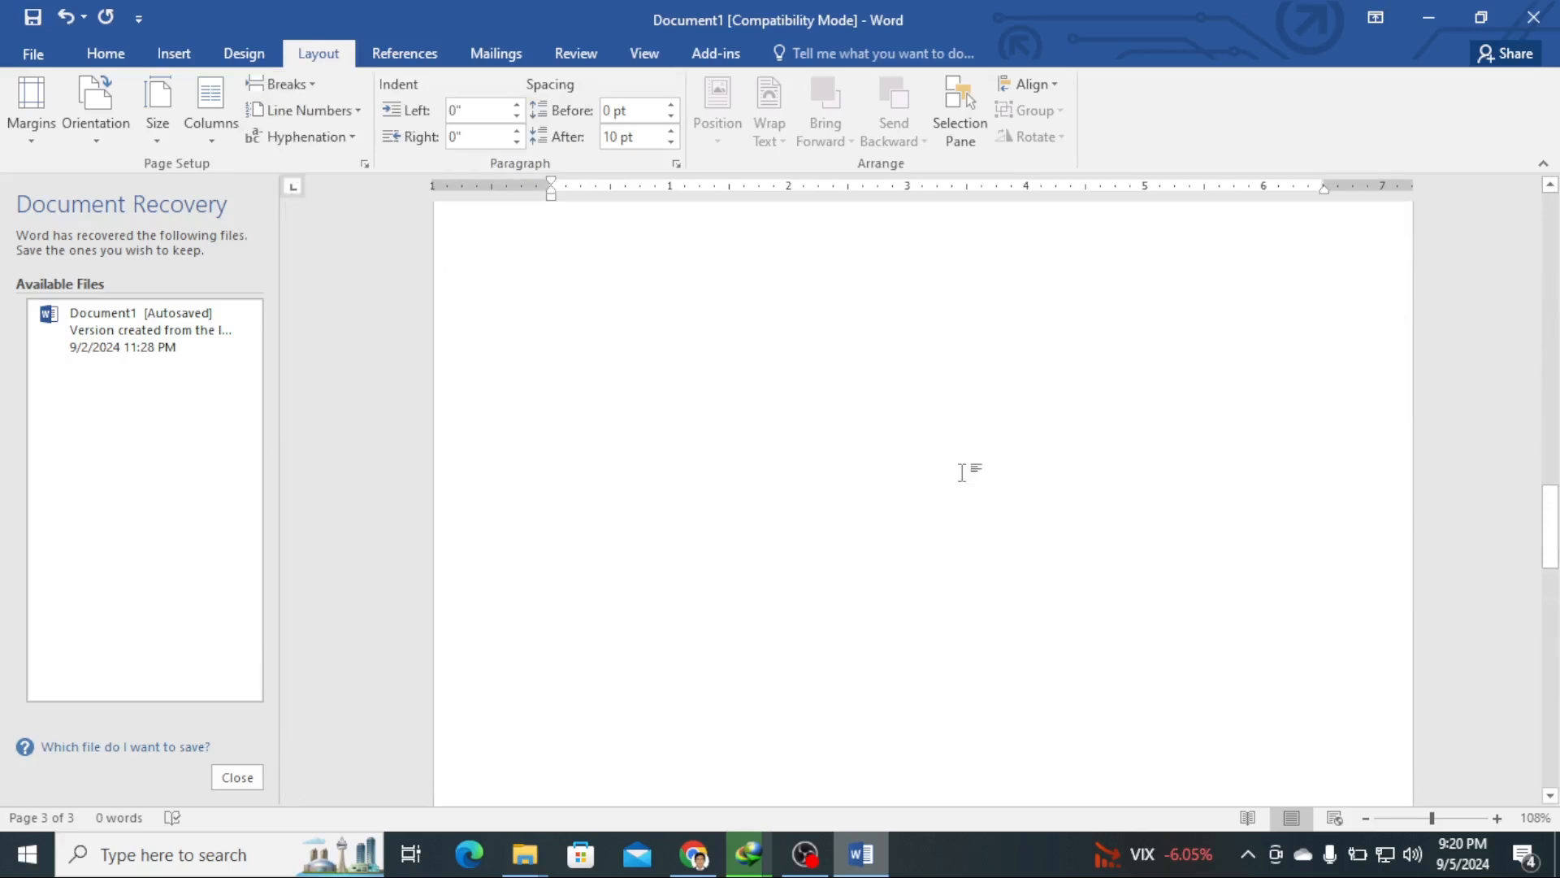
Step: Insert a text wrapping break at the cursor and look back through the document
click(323, 84)
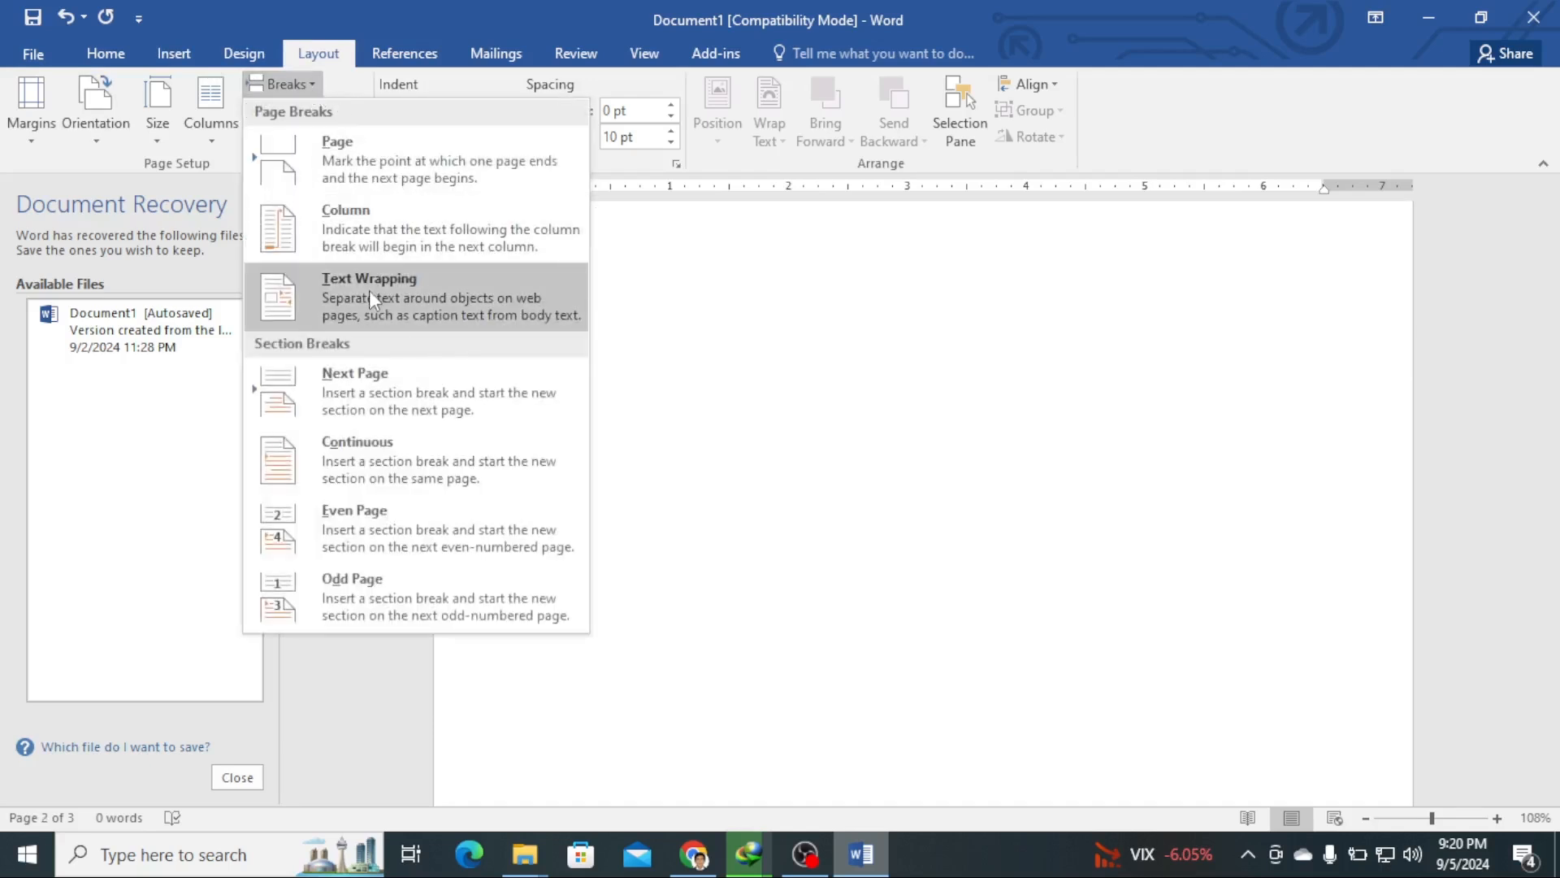
click(369, 290)
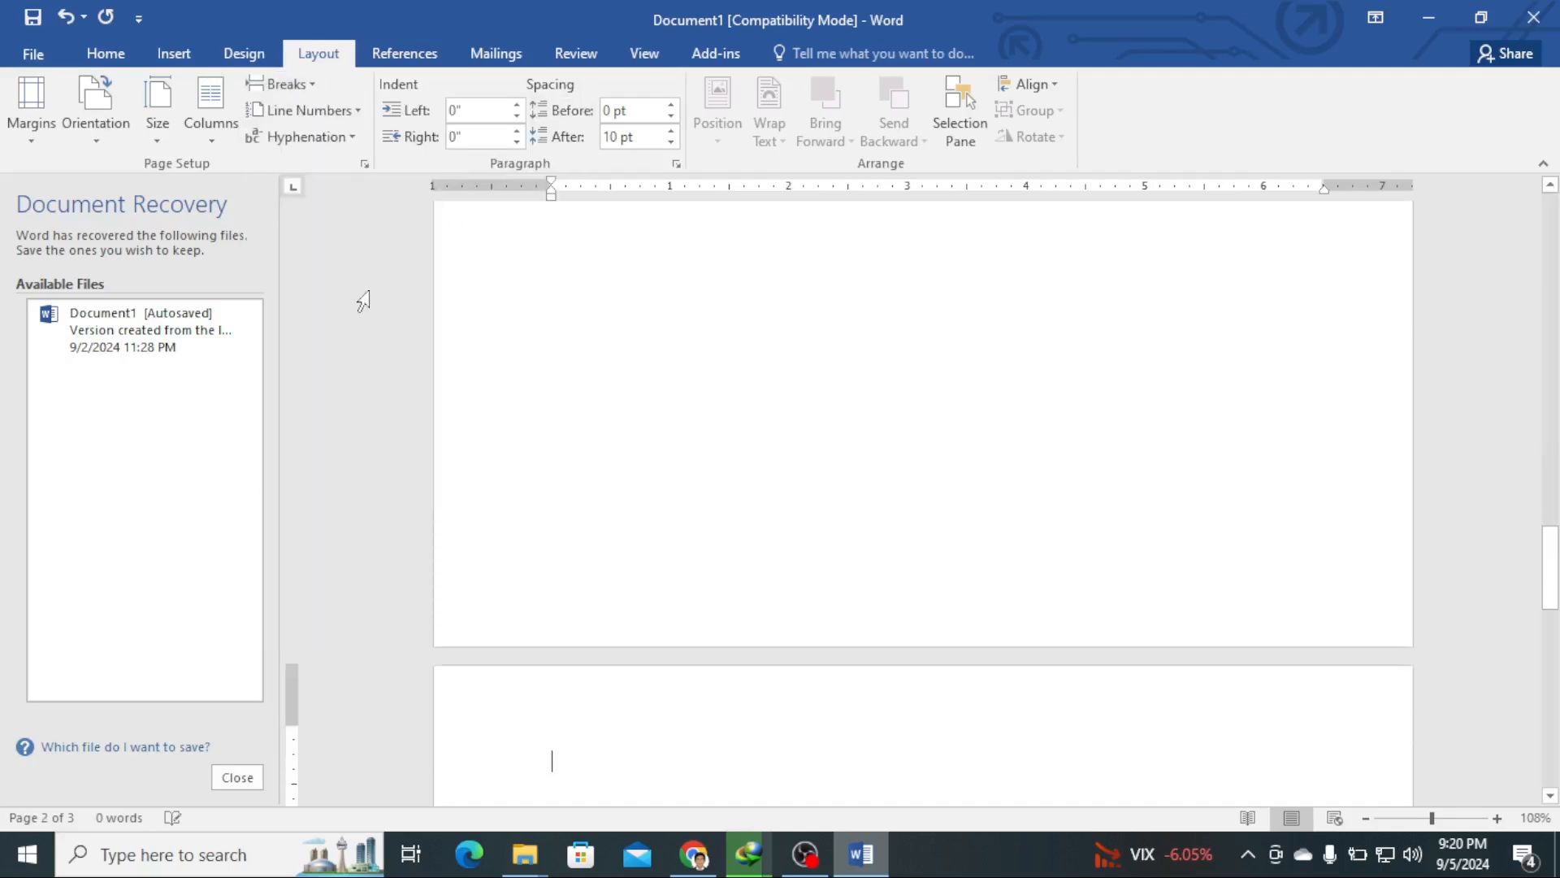
scroll(992, 467, up, 10)
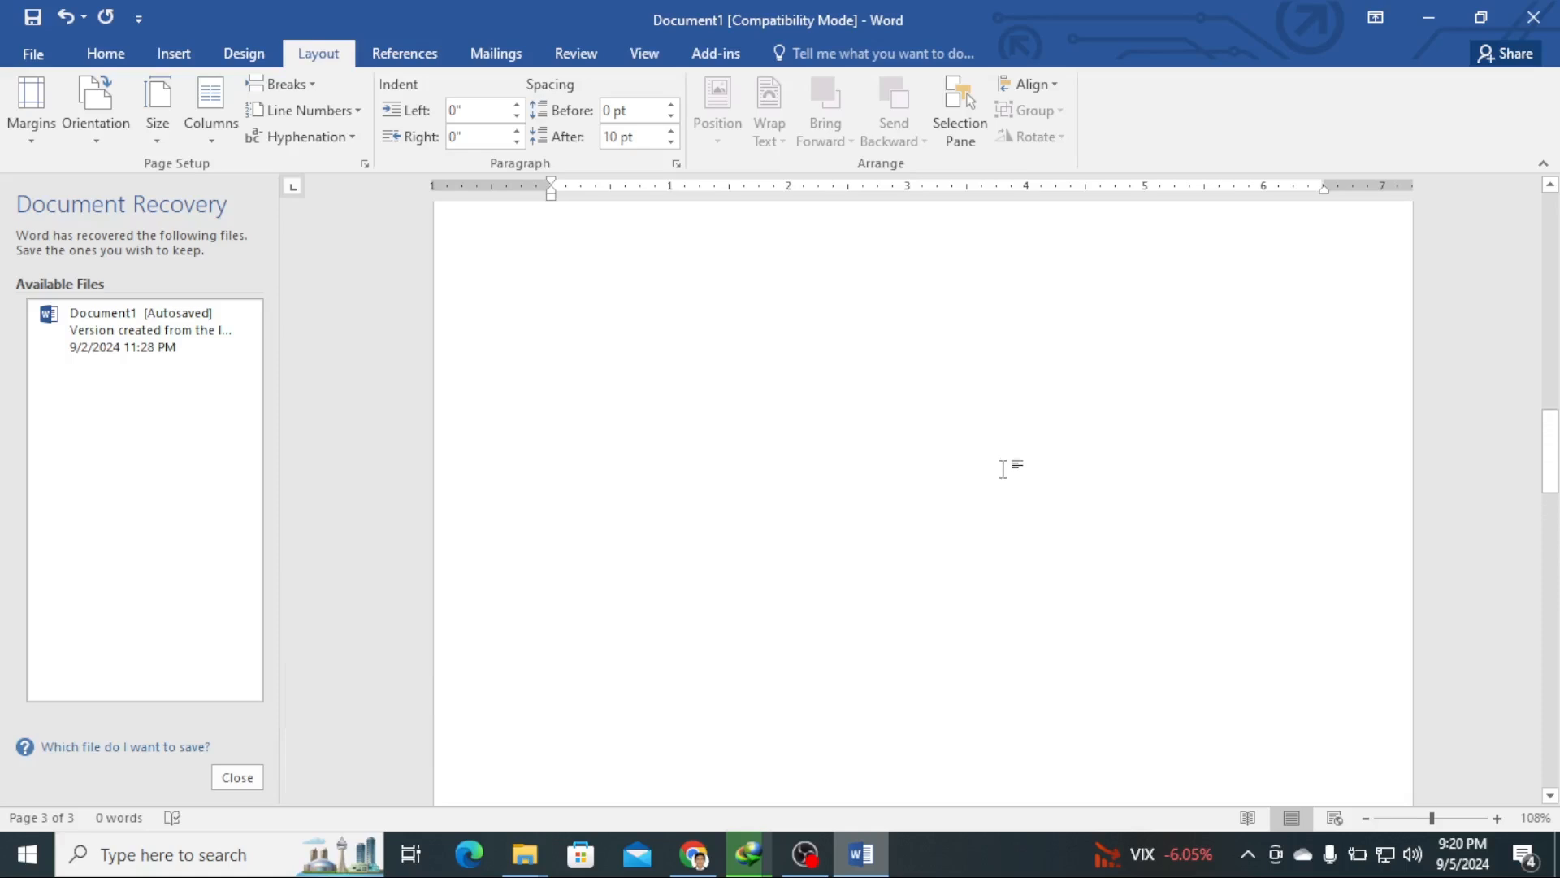
scroll(642, 466, up, 3)
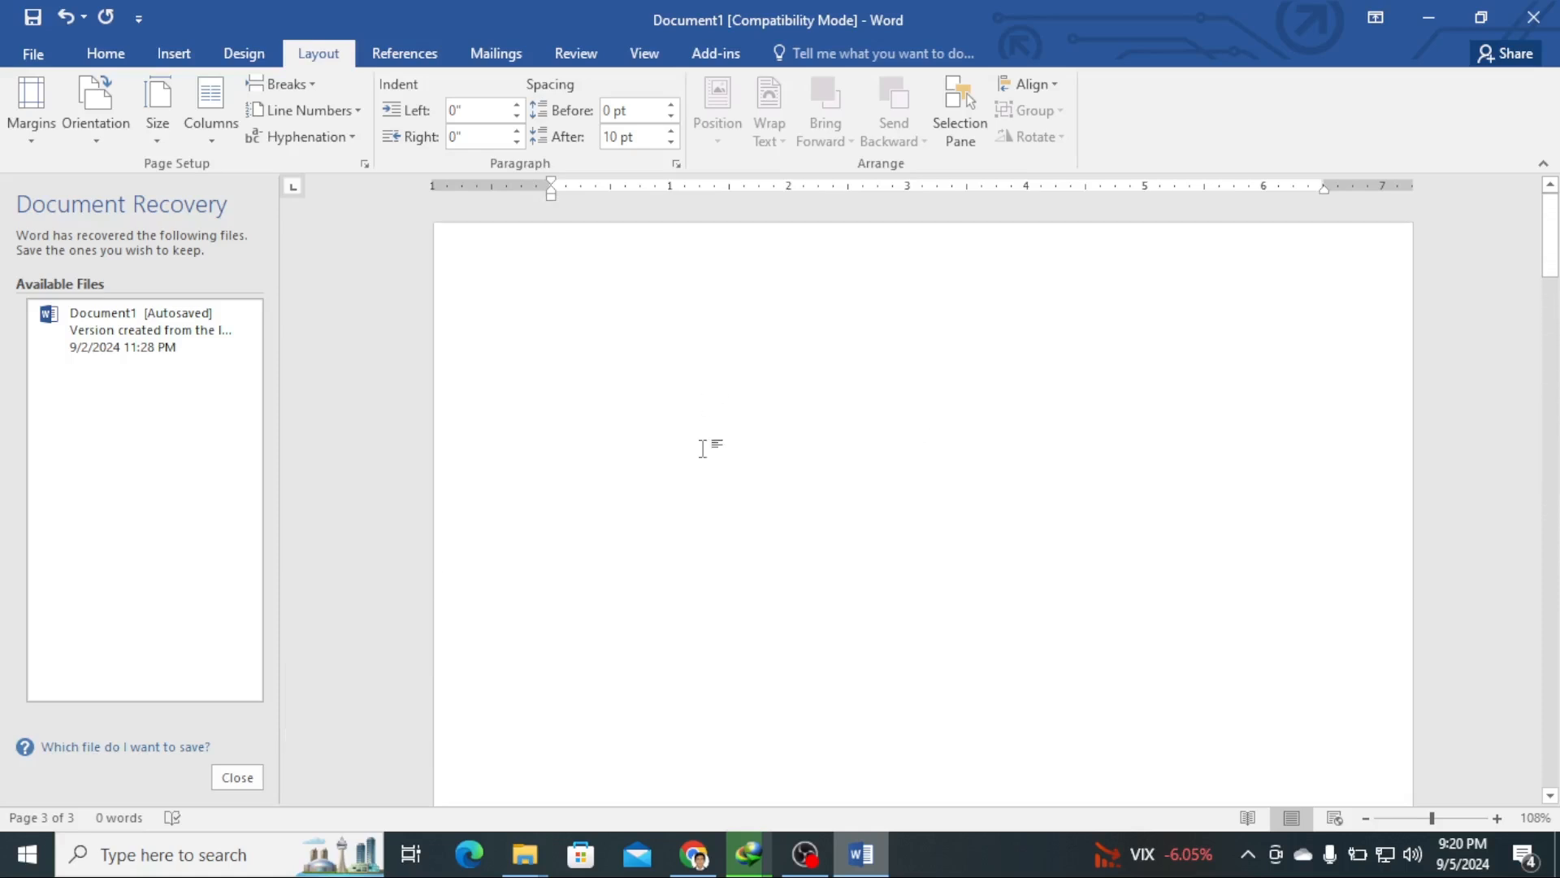
Step: Undo the inserted breaks and the switch to Portrait, bringing back the Lorem ipsum text in Landscape
key(ctrl+z)
key(ctrl+z)
key(ctrl+z)
key(ctrl+z)
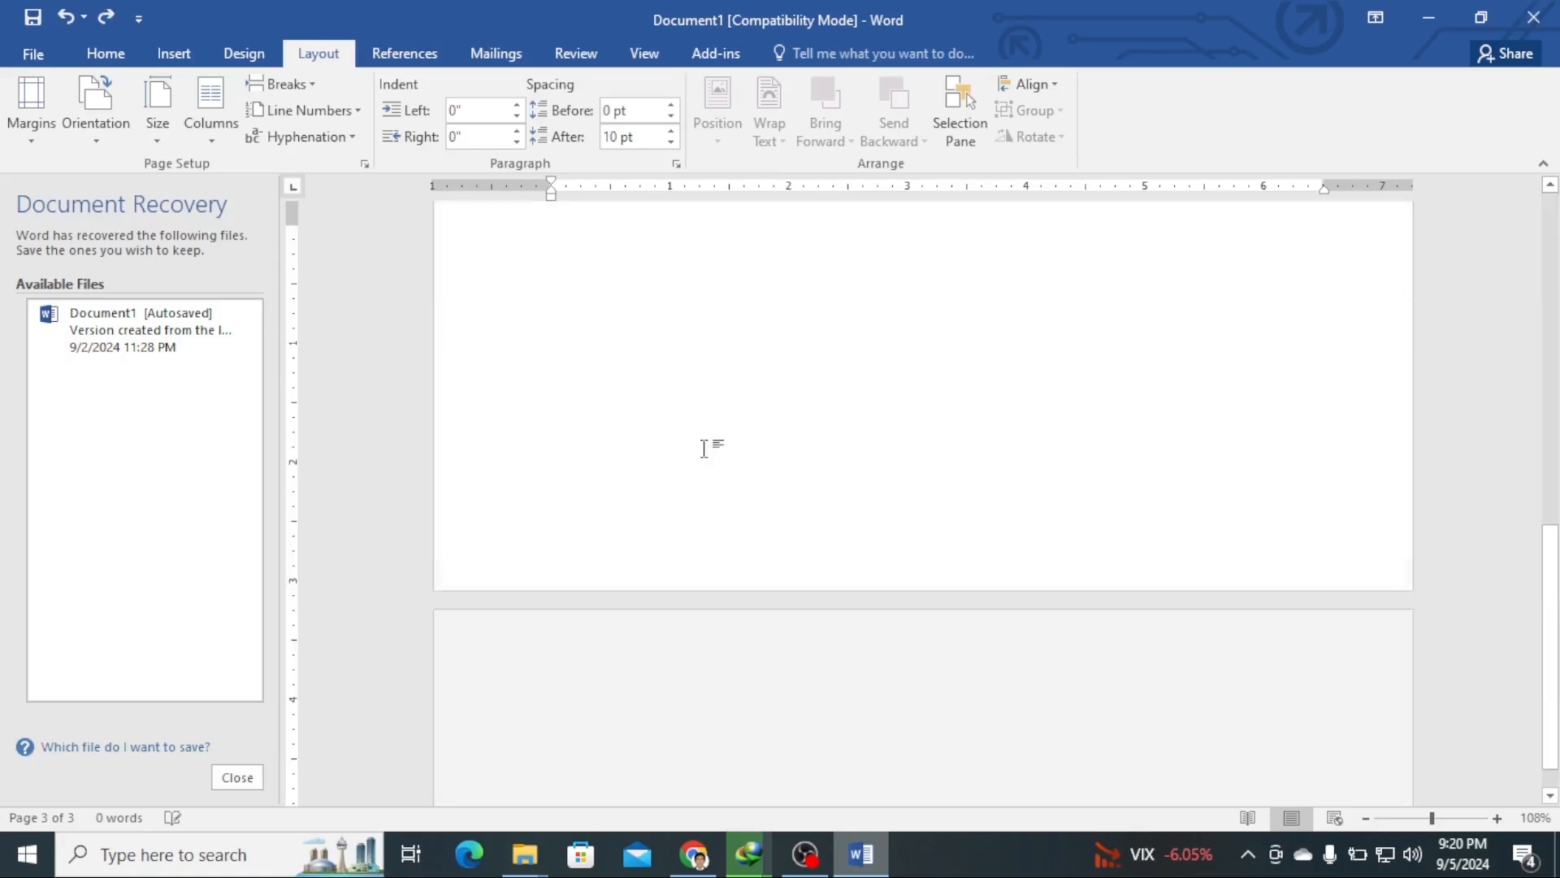
scroll(730, 436, up, 2)
key(ctrl+z)
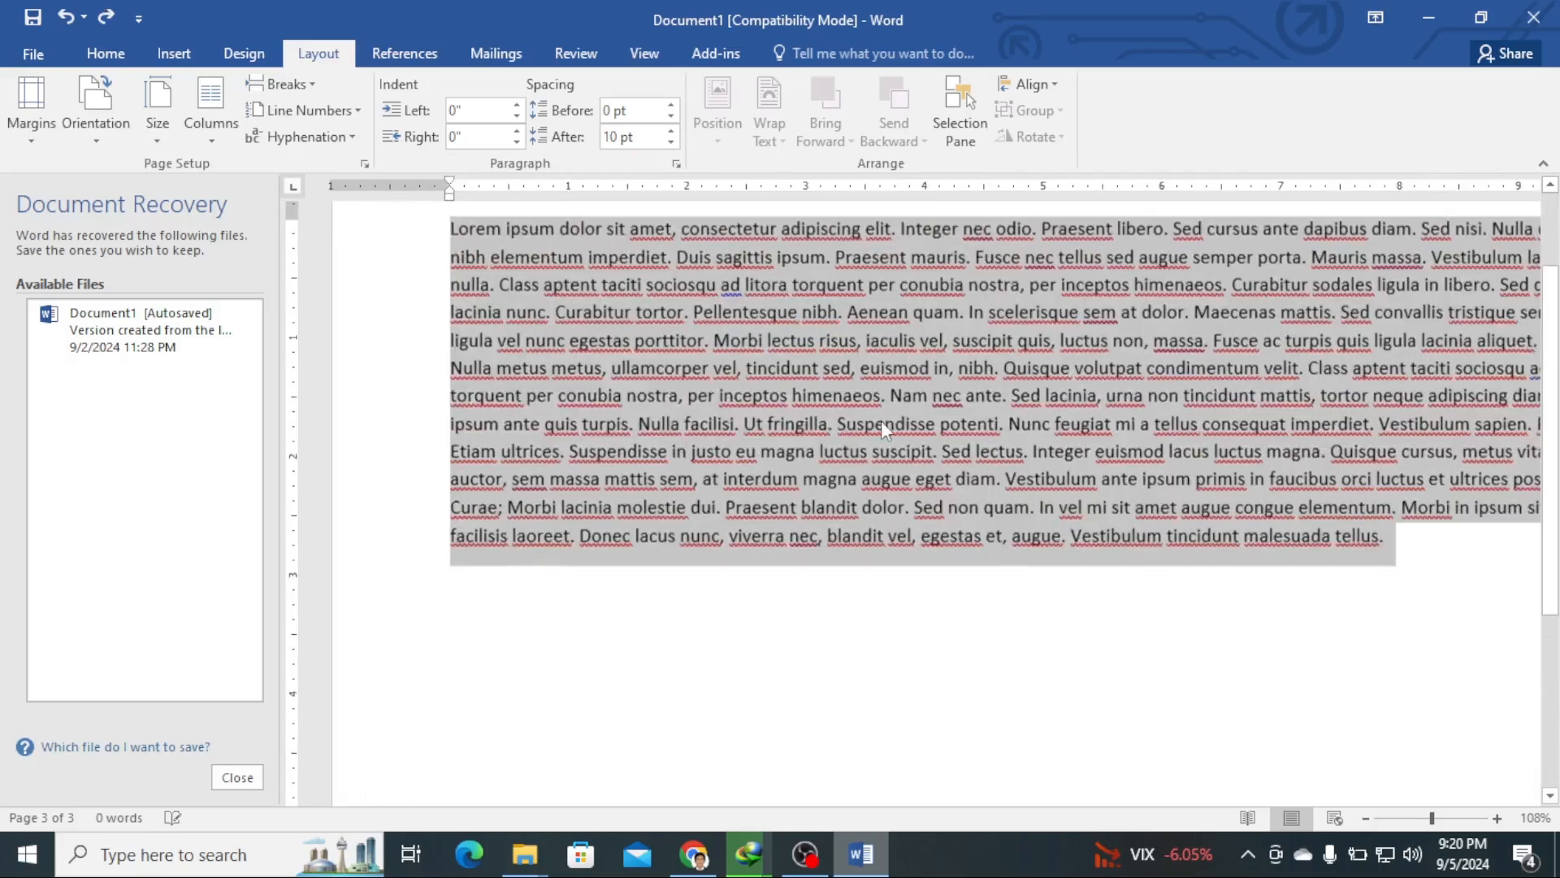
scroll(884, 427, up, 2)
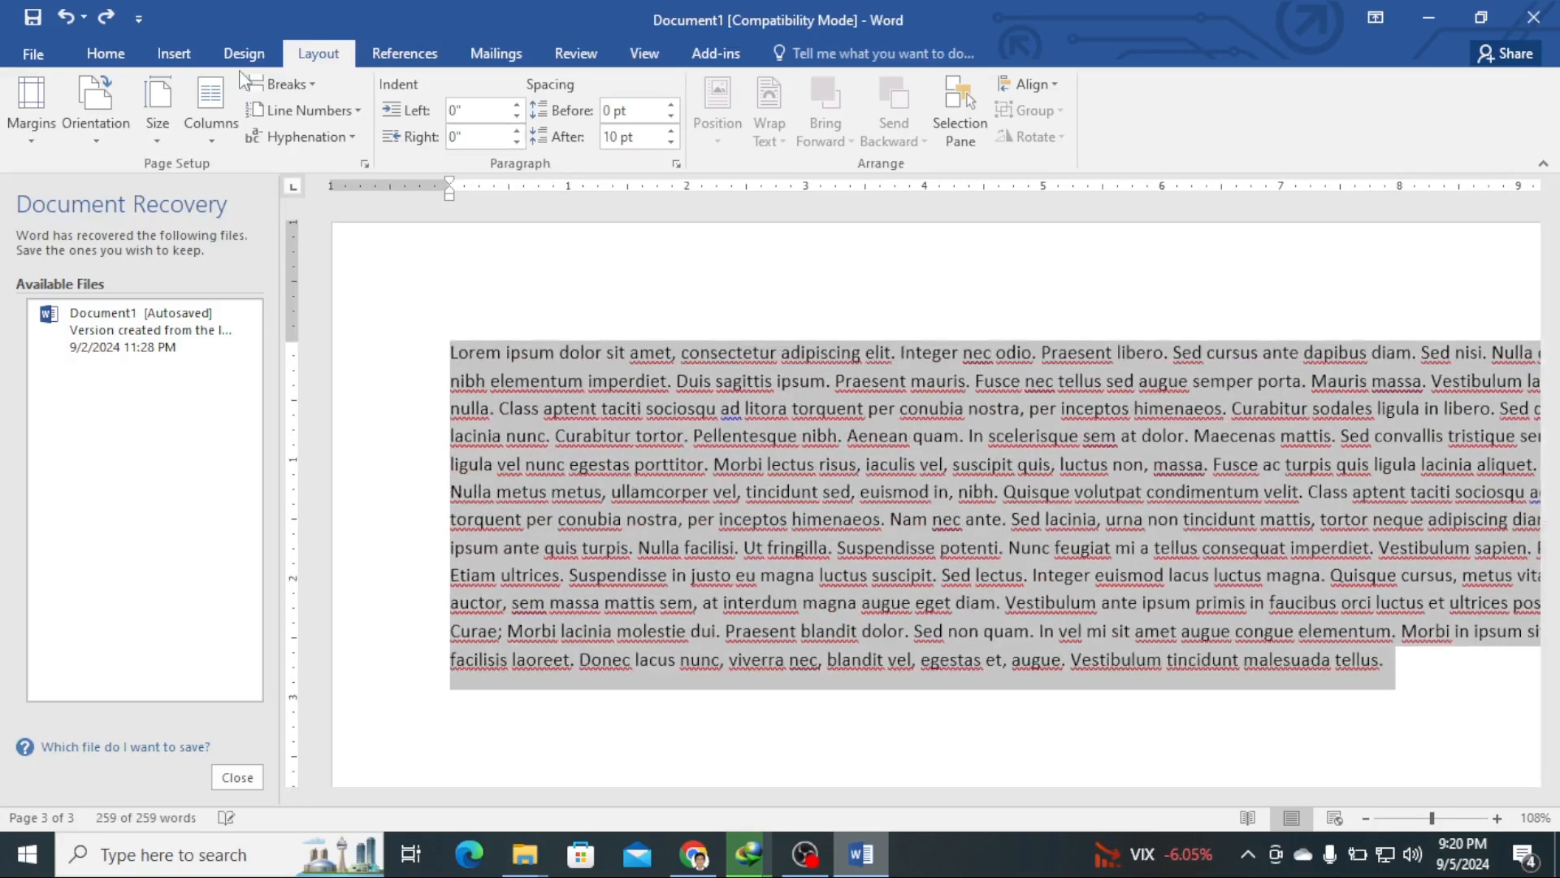
Step: Insert a Next Page section break before the Lorem ipsum text and look at where the text starts
click(309, 84)
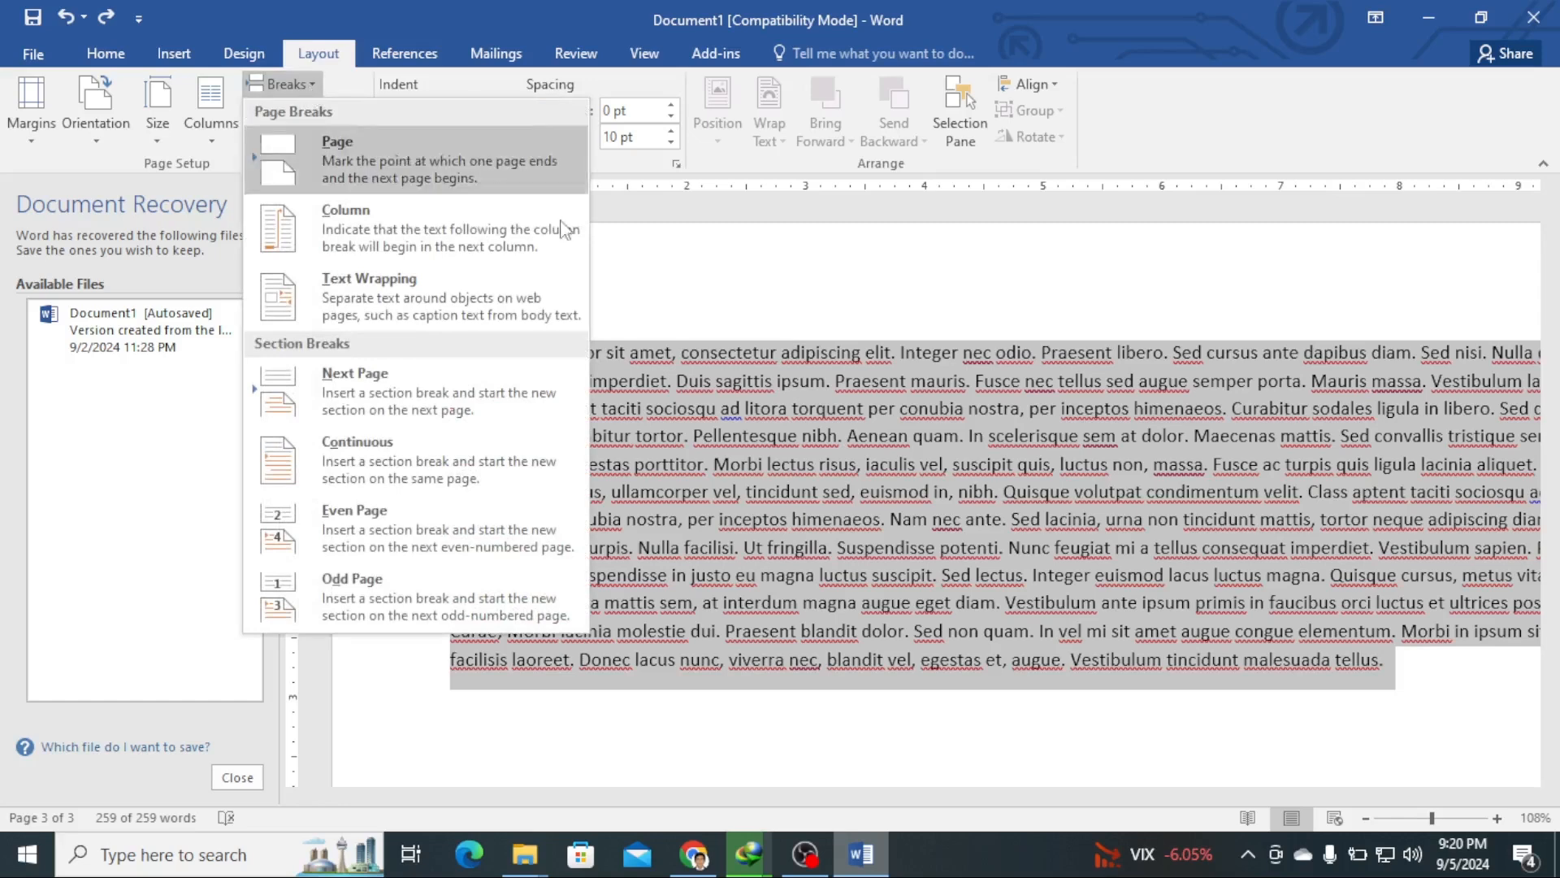
click(420, 382)
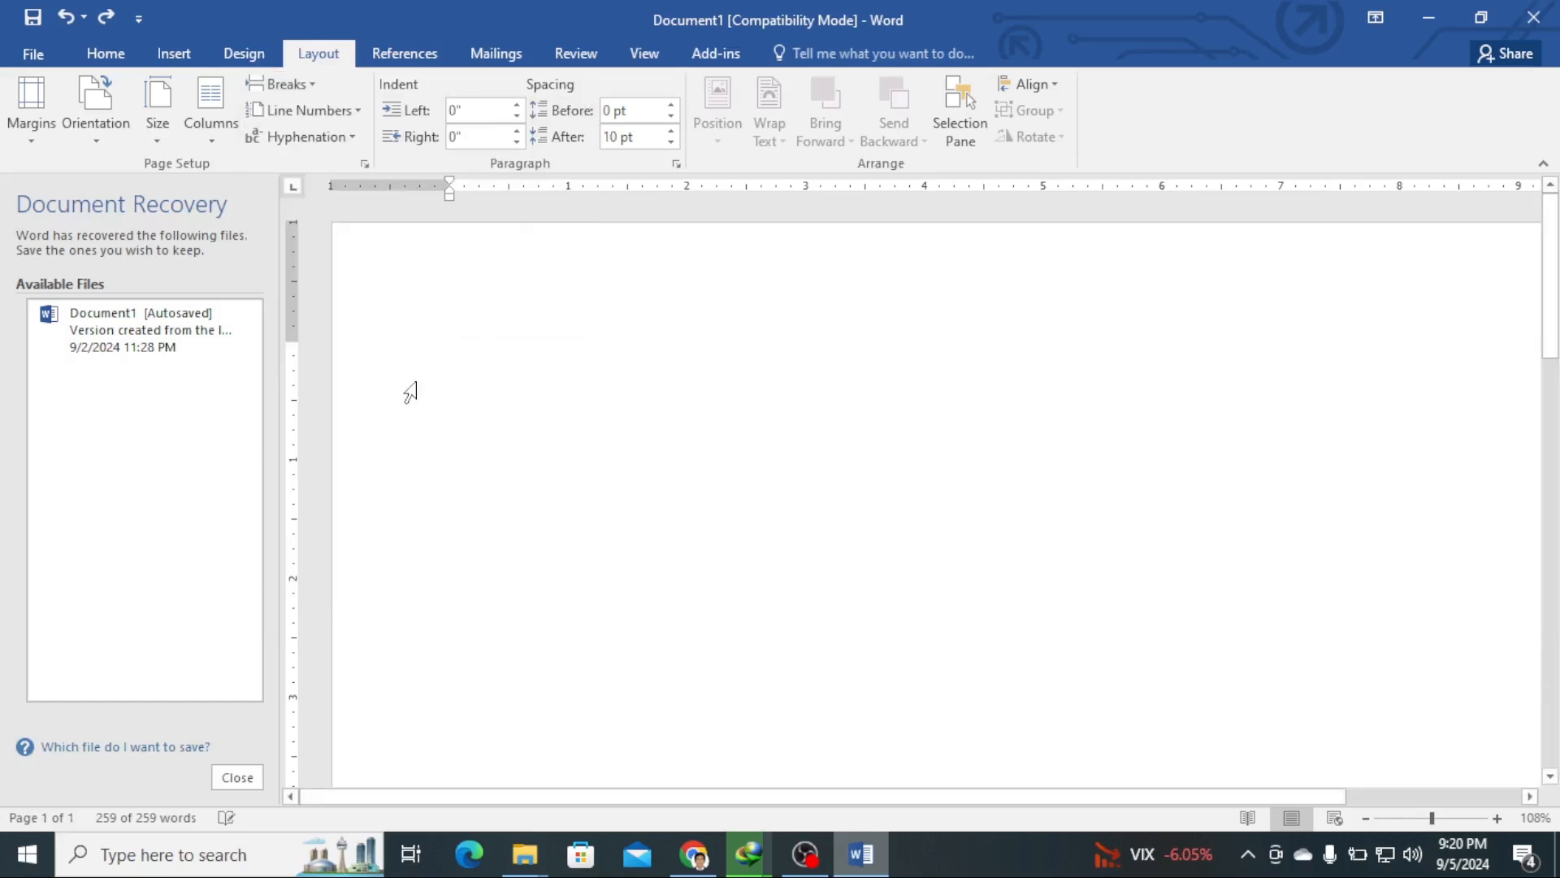
scroll(682, 415, down, 5)
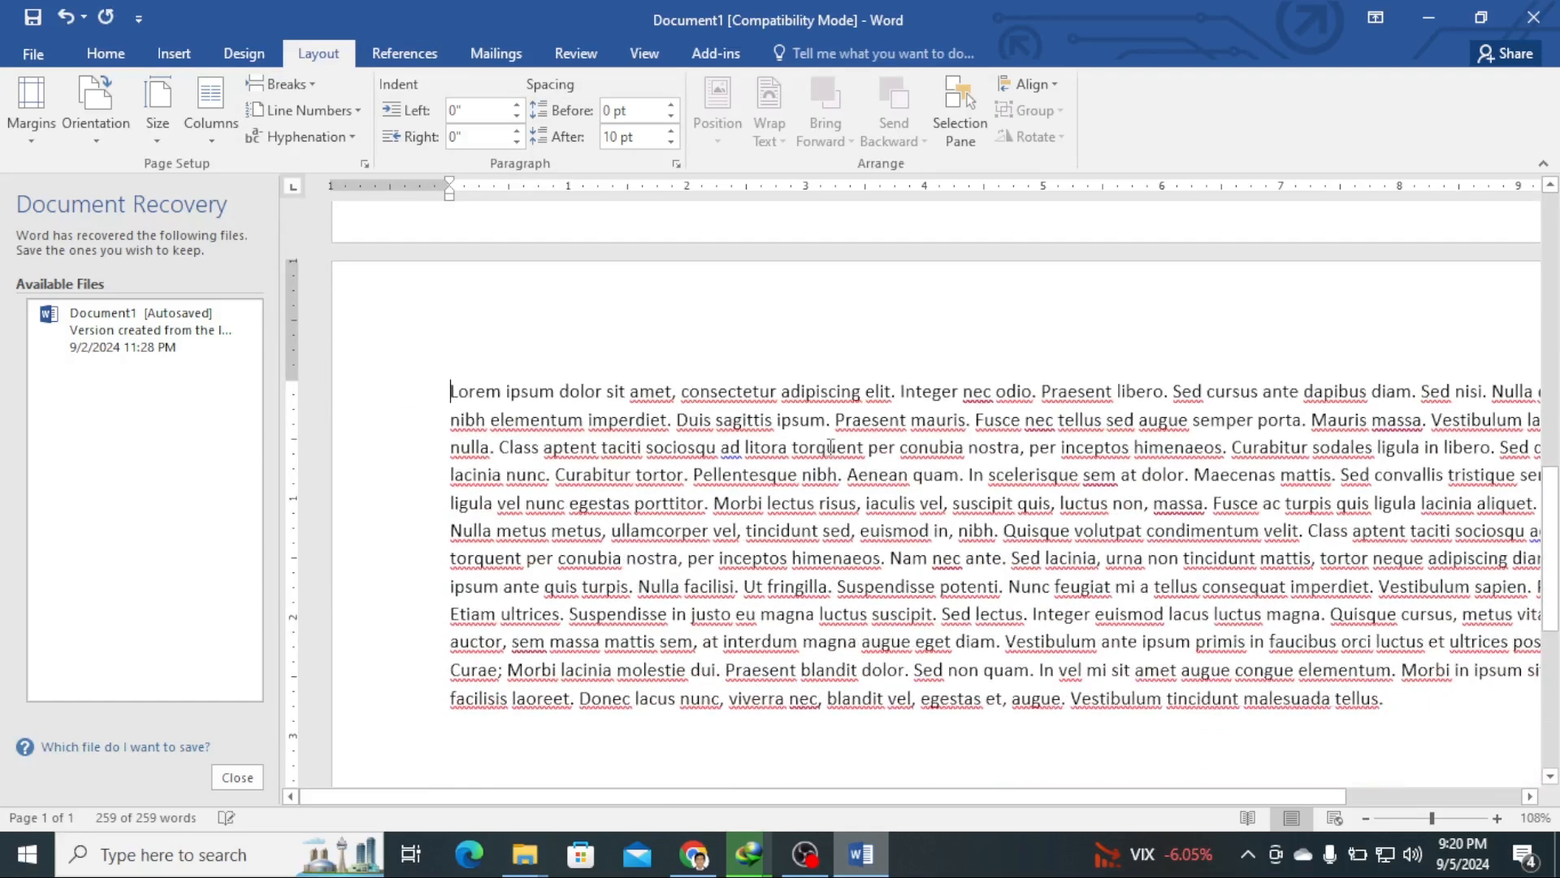
Step: Look through the available page and section break types and the line numbering options without applying any
click(314, 87)
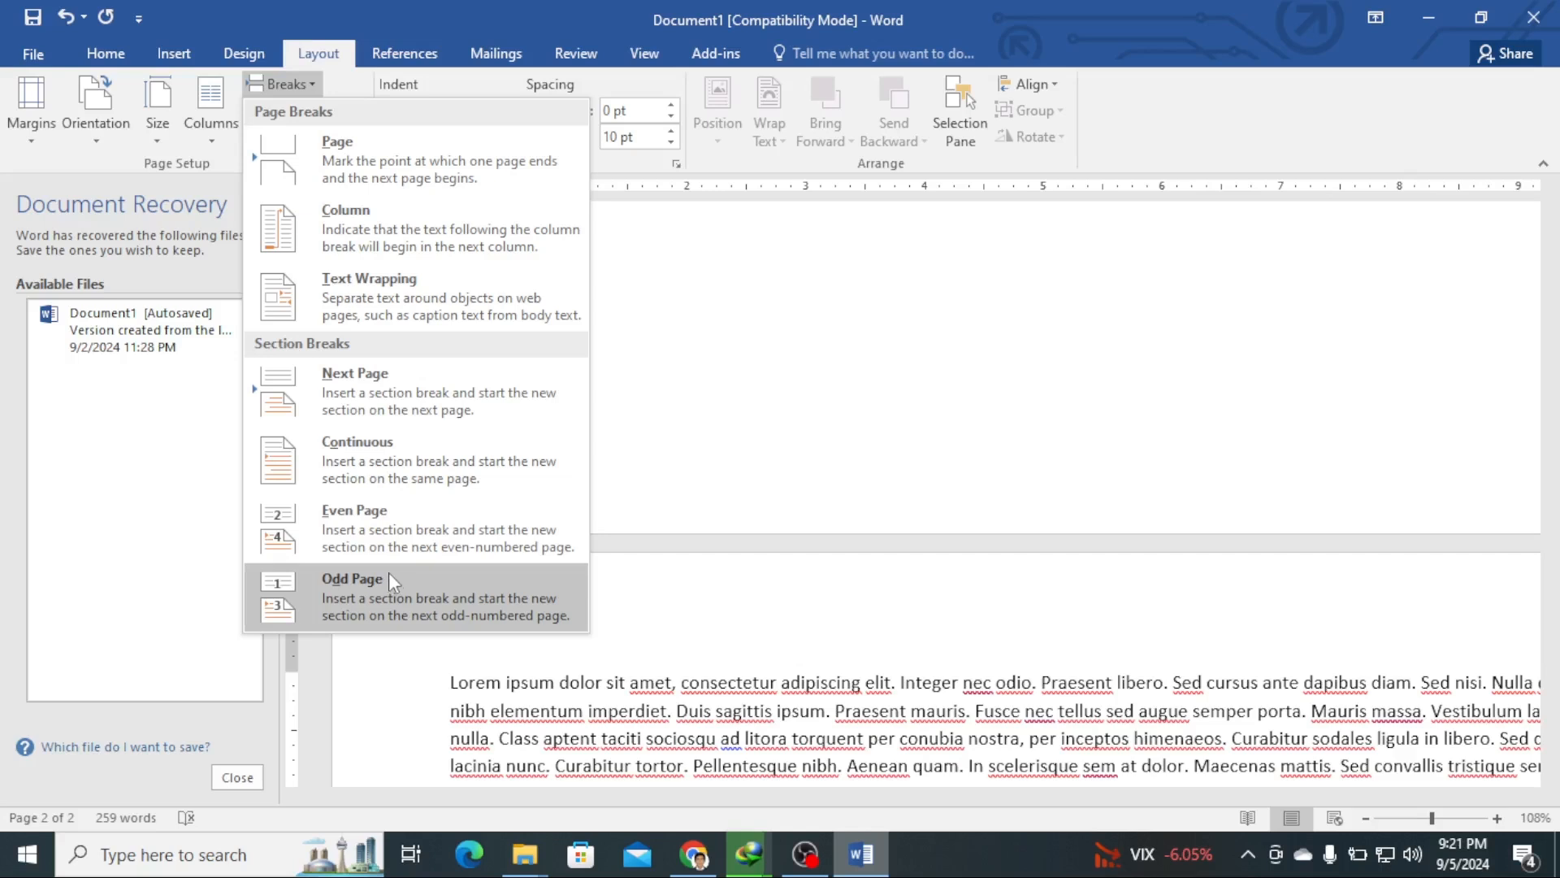
click(778, 450)
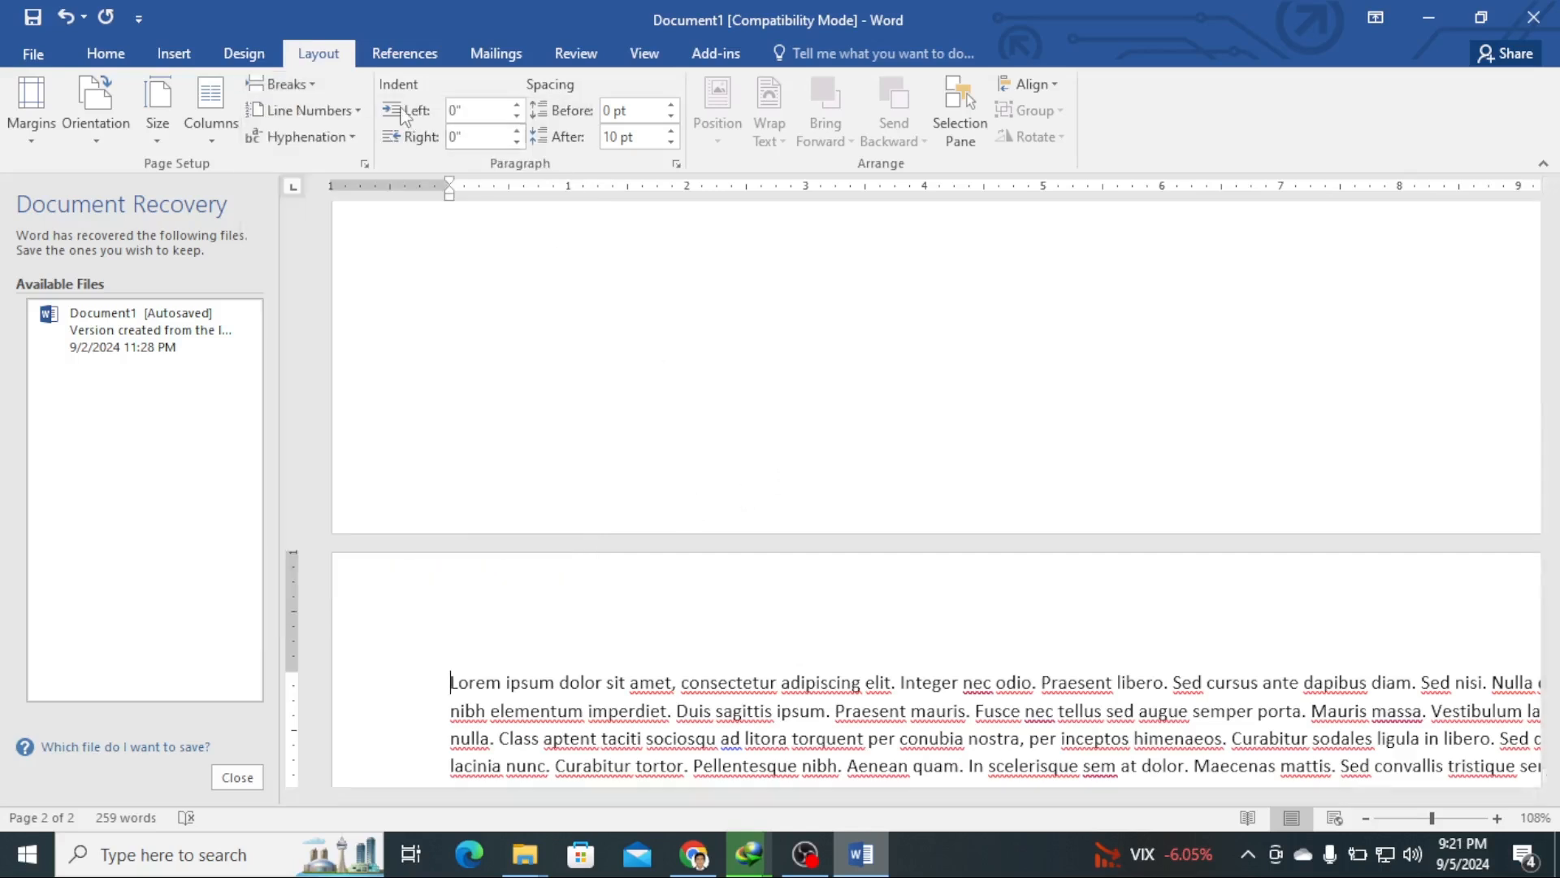
click(360, 112)
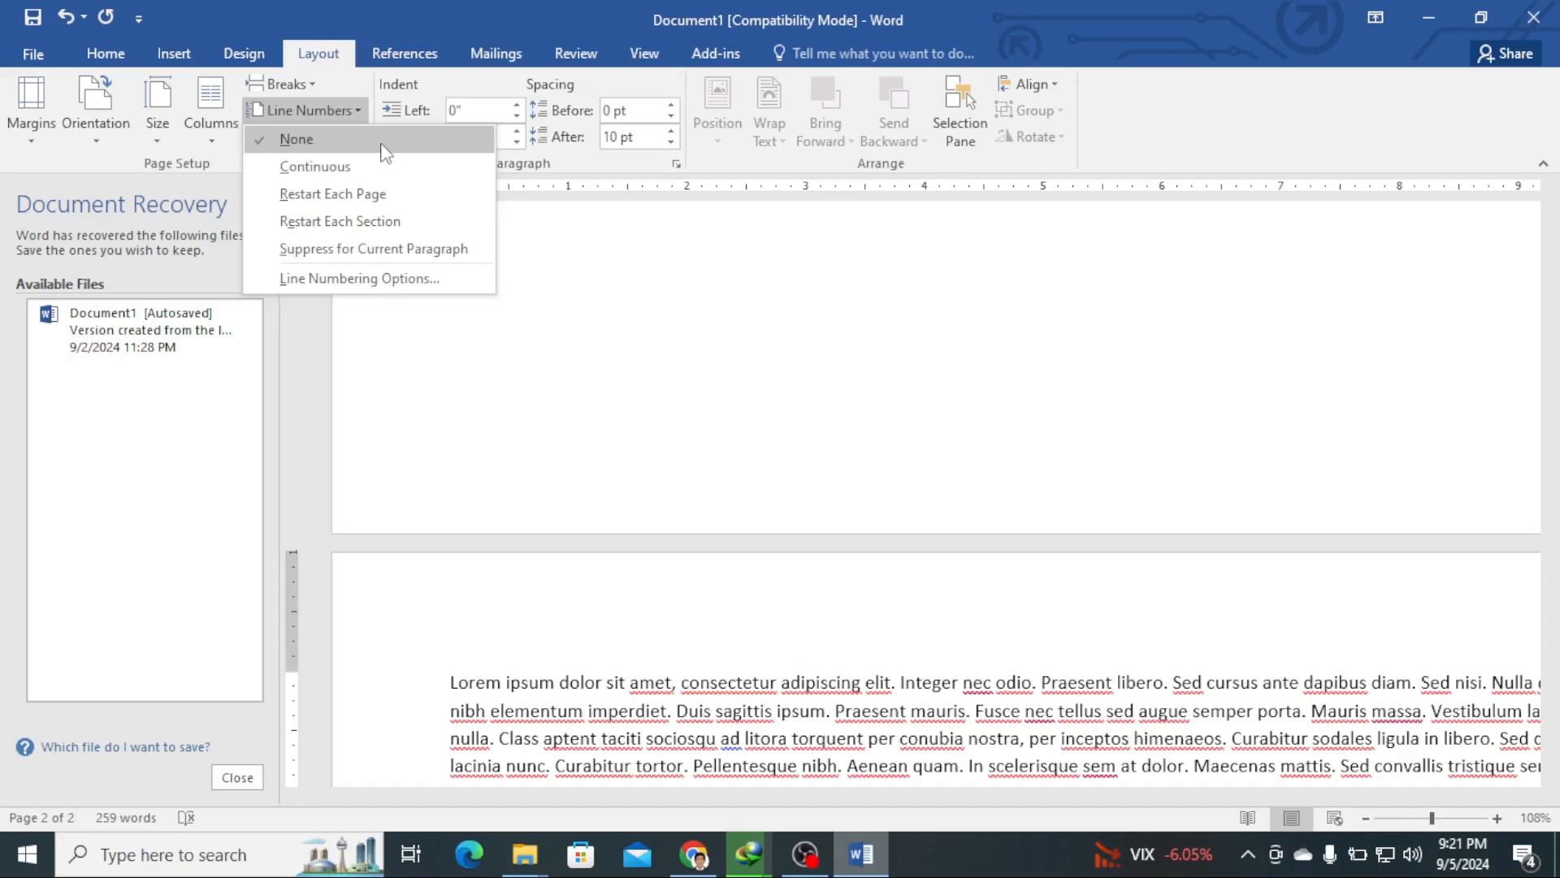
click(624, 268)
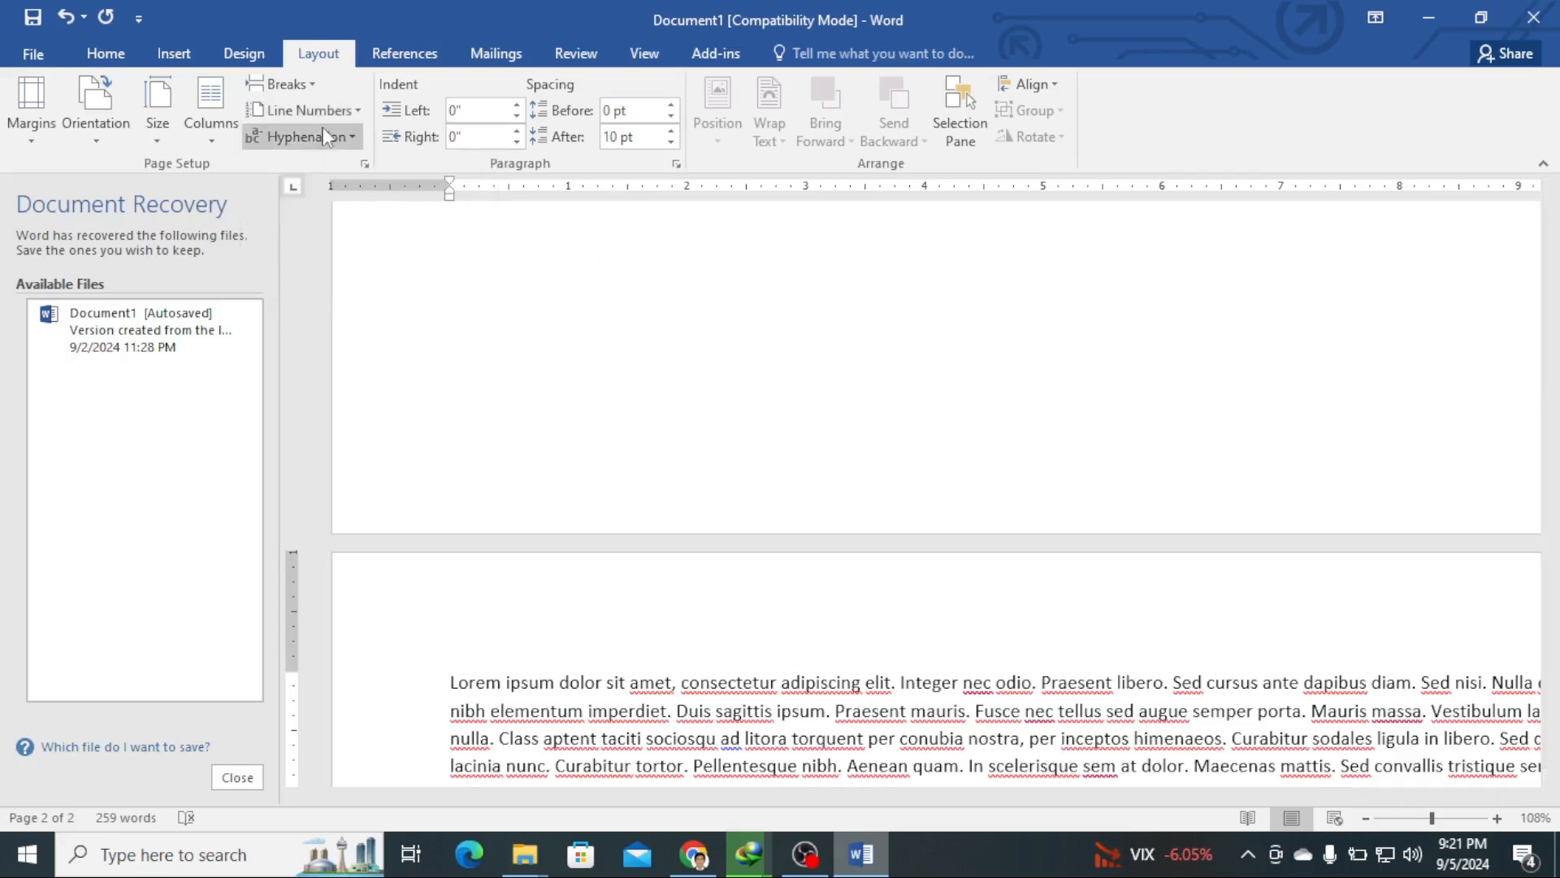
click(337, 110)
click(675, 296)
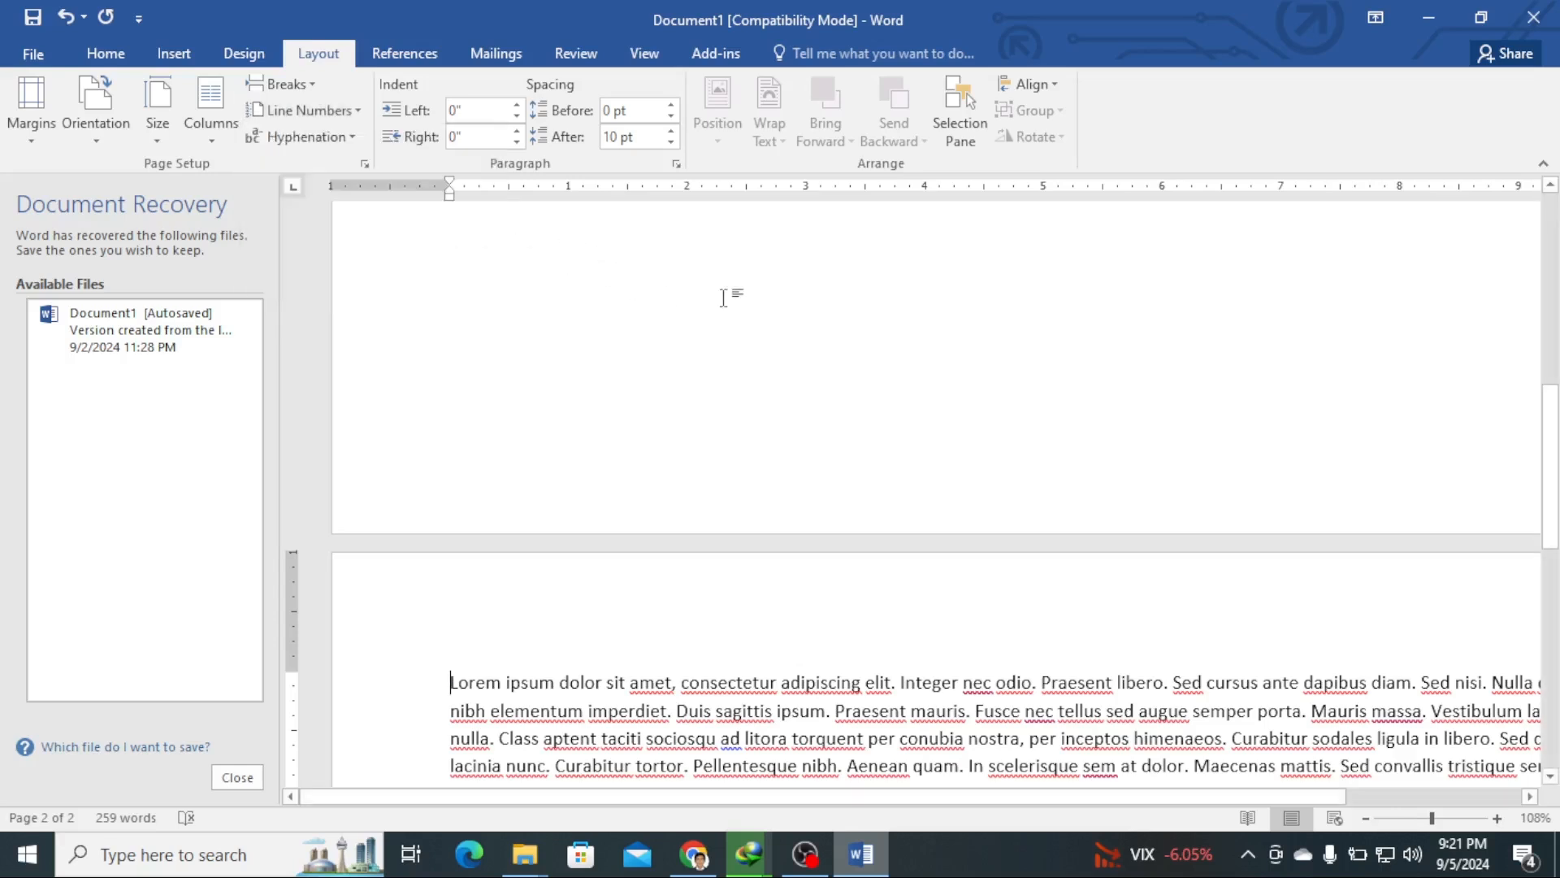
Step: Undo the Next Page section break
key(ctrl+z)
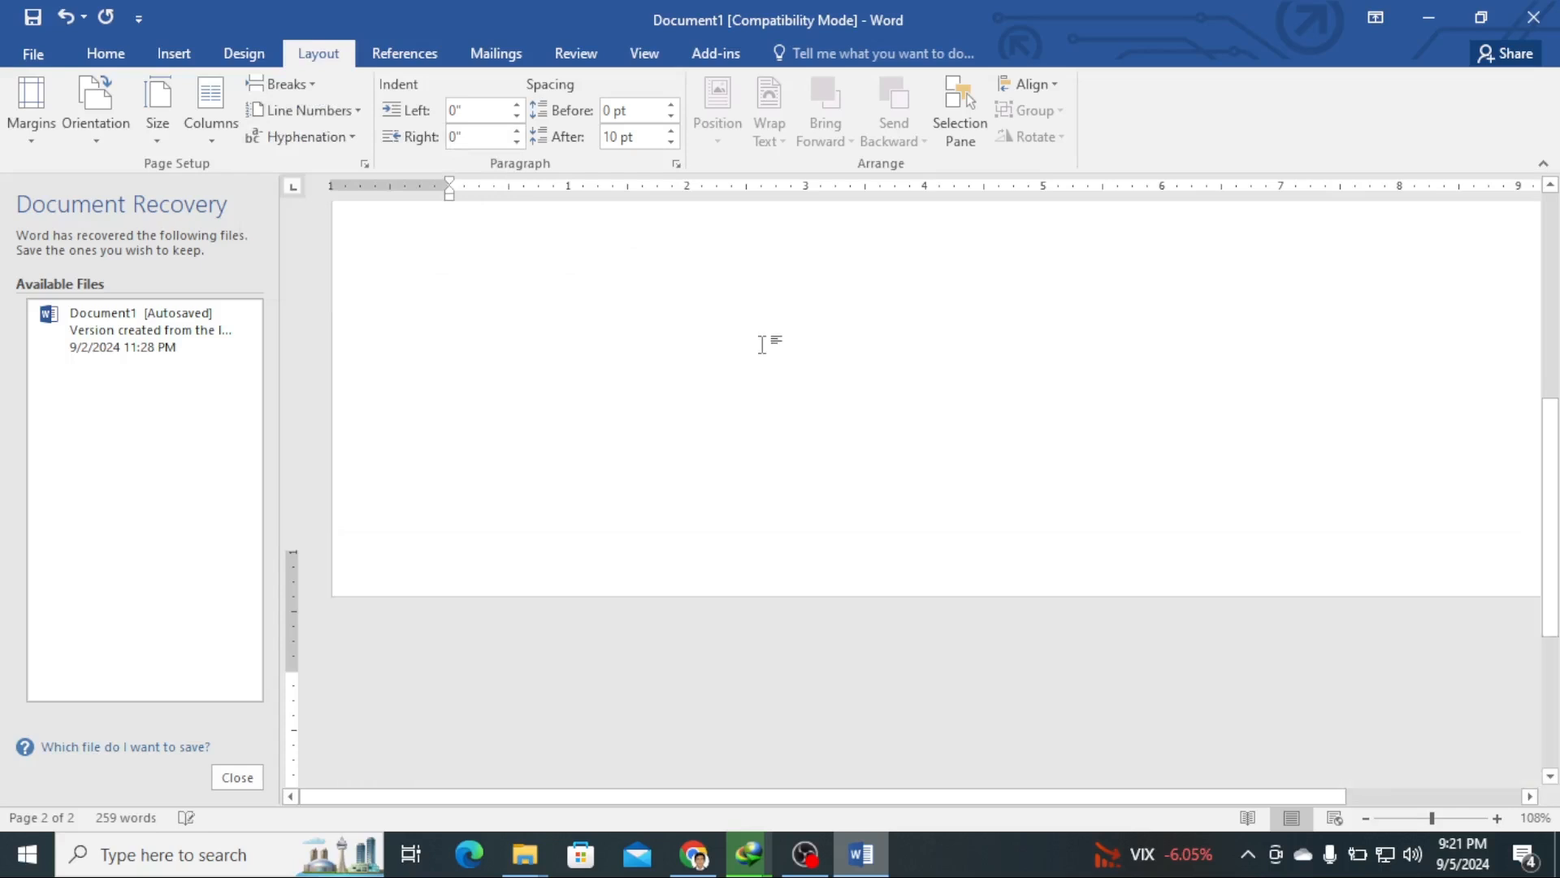
key(ctrl+z)
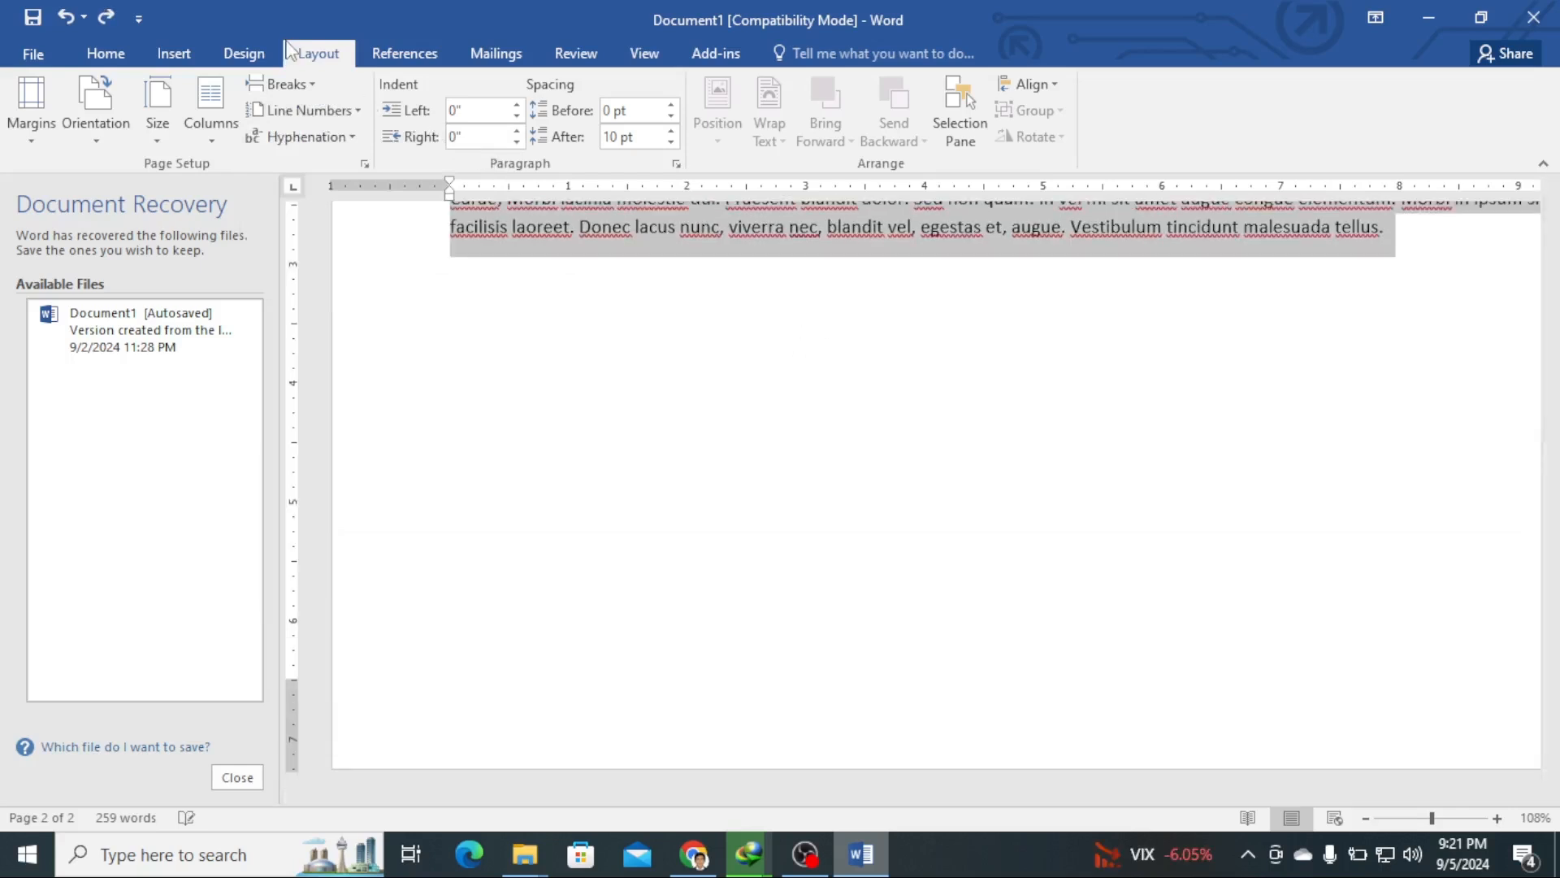
Step: Set the whole document's orientation to Portrait in the Page Setup dialog
click(362, 163)
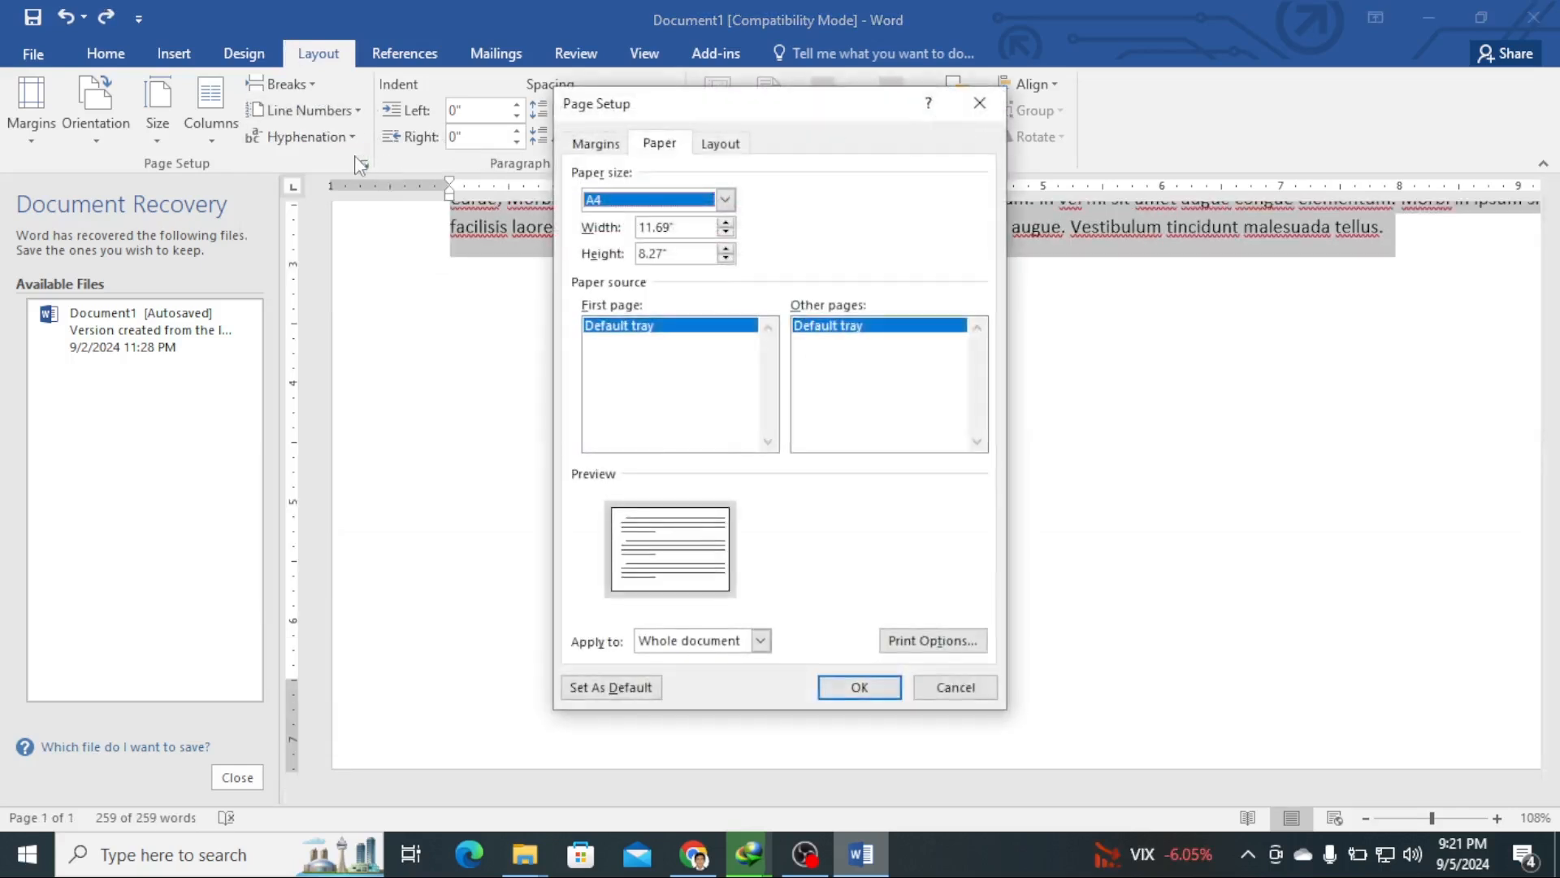
click(860, 688)
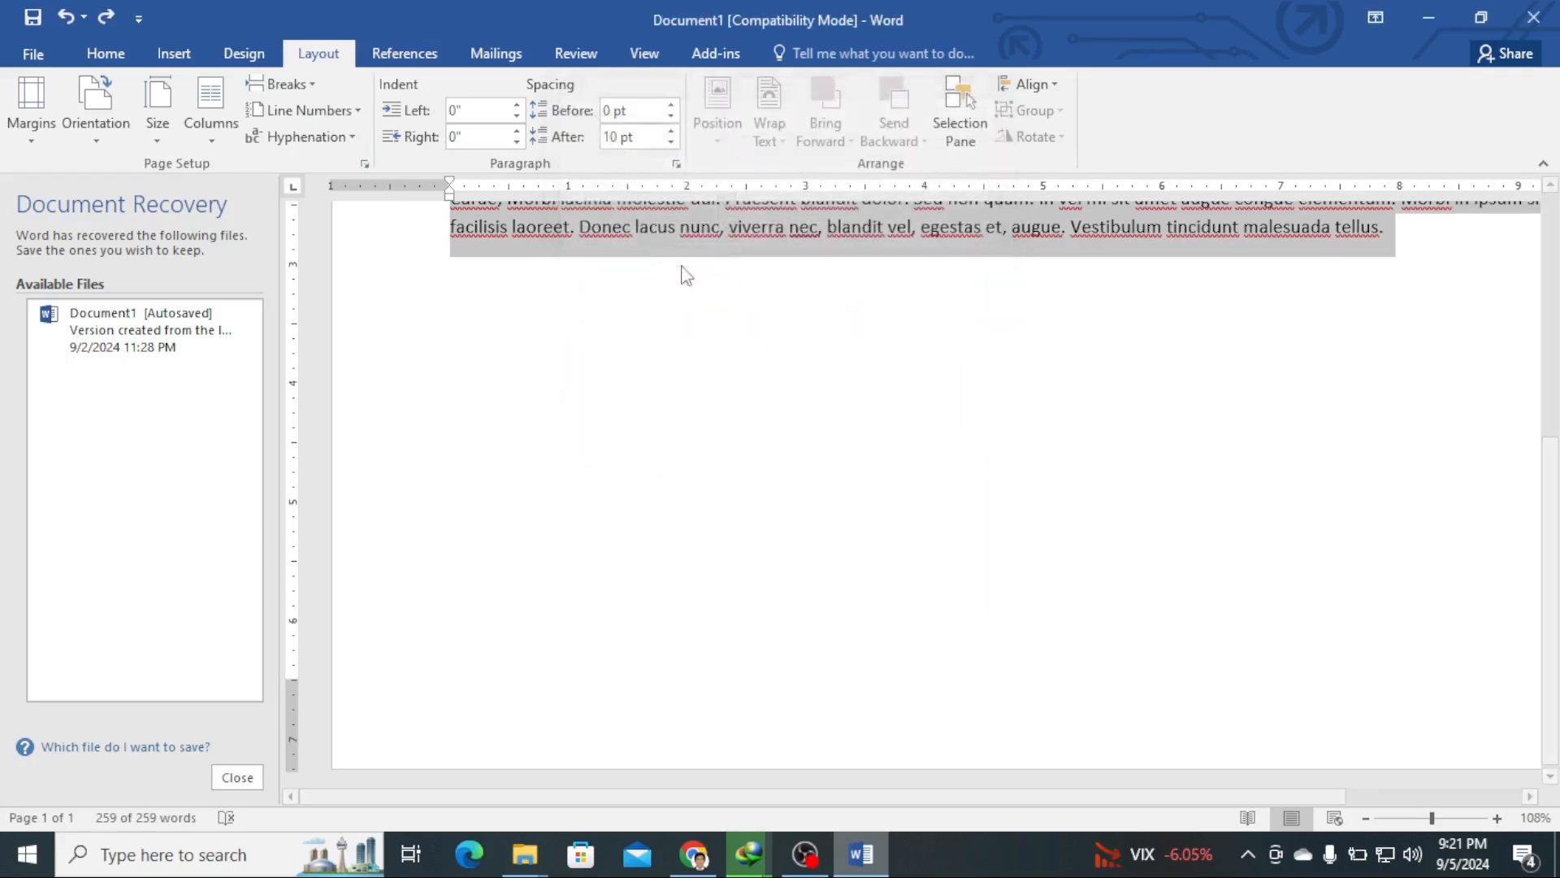
click(365, 163)
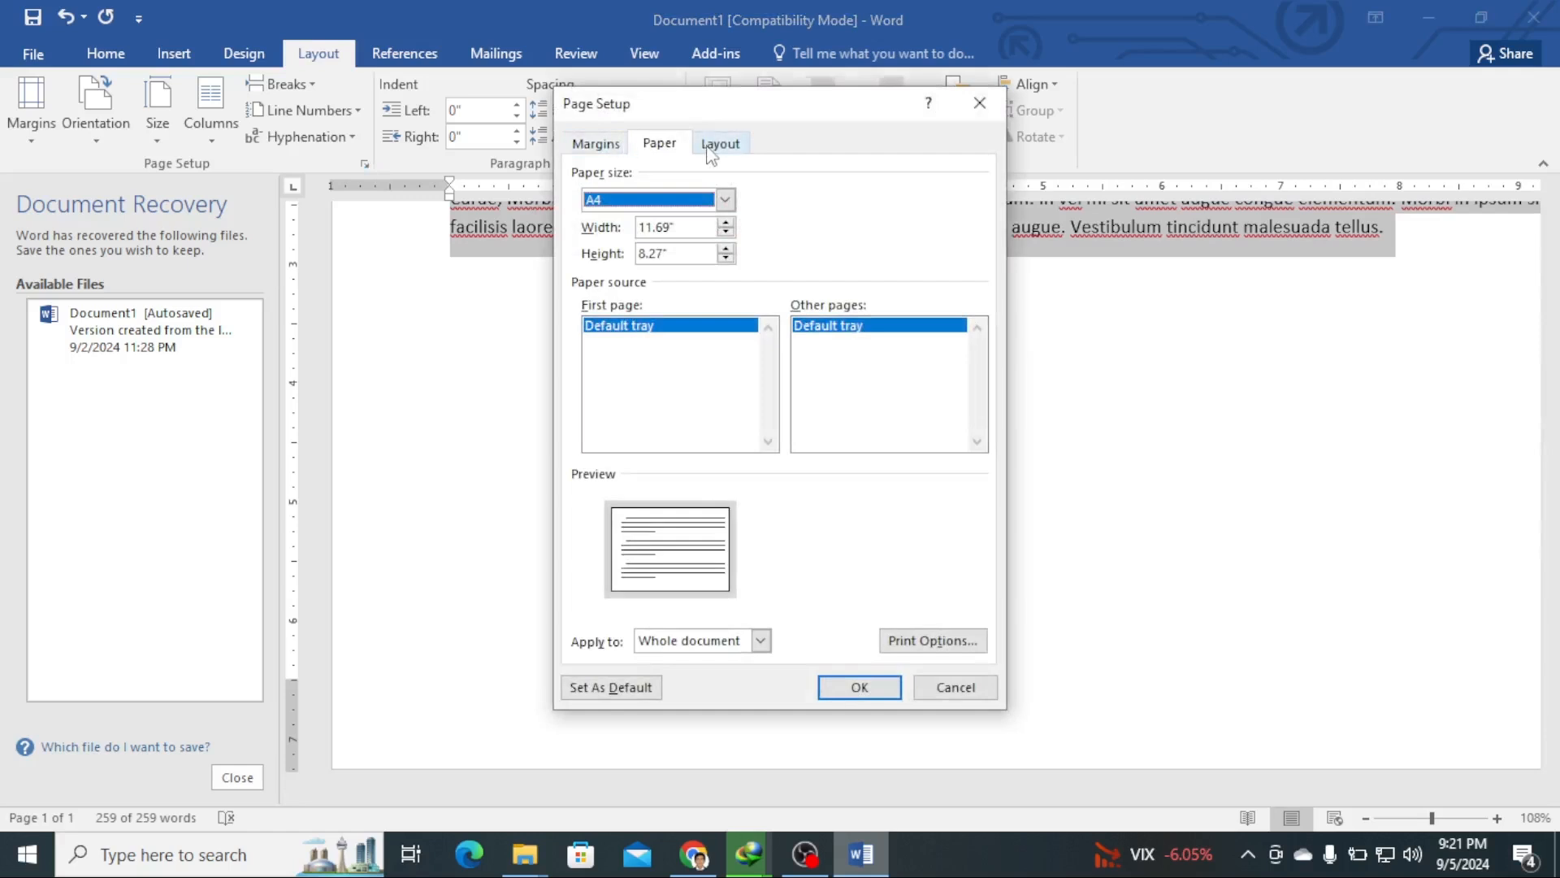
click(641, 149)
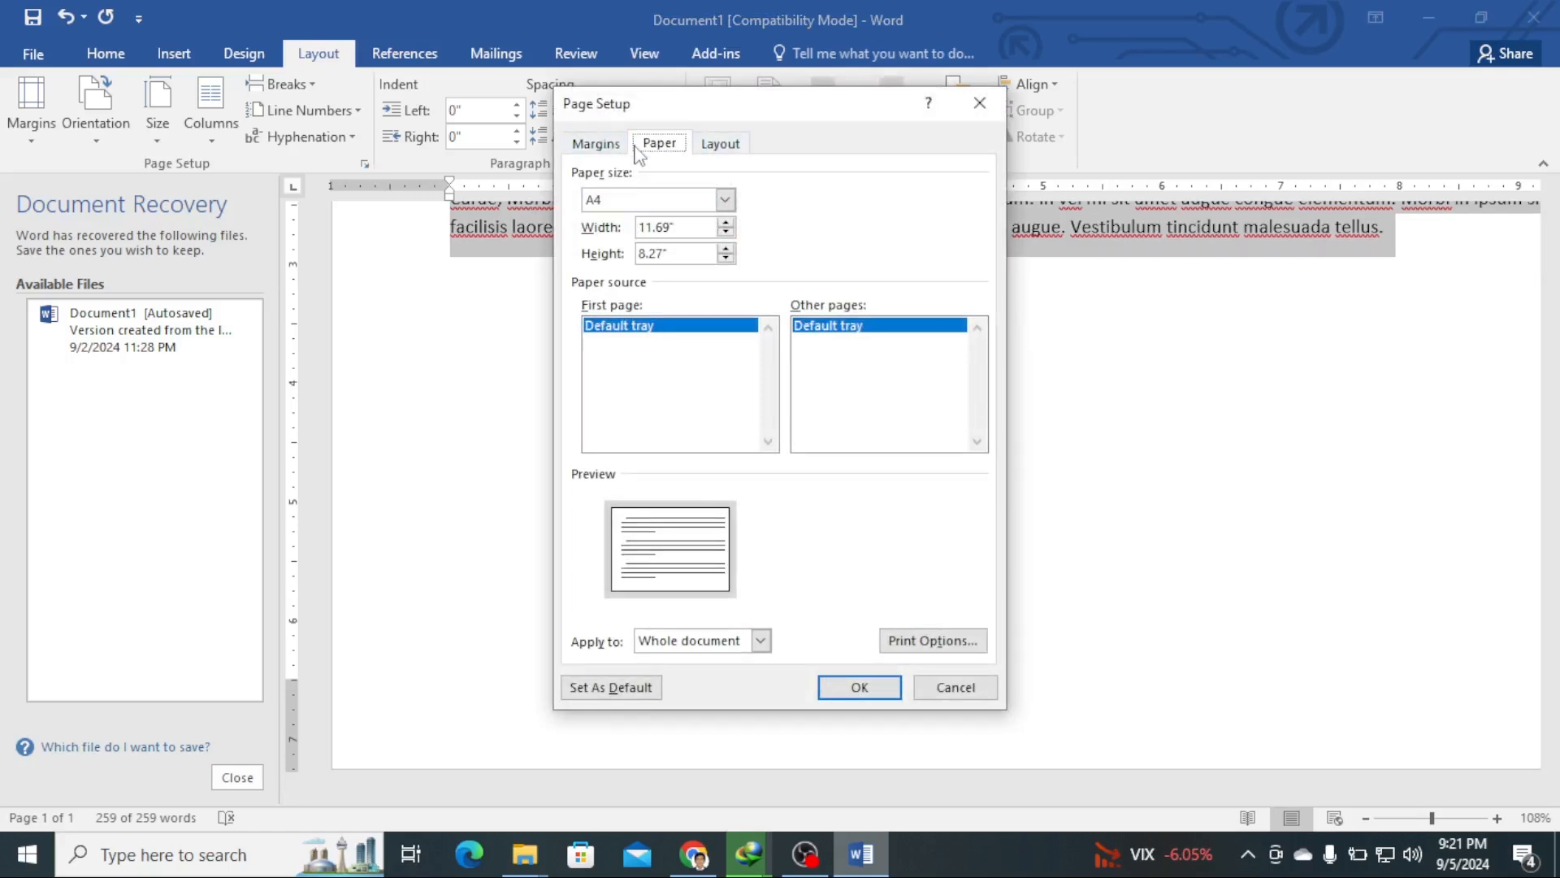
click(615, 149)
click(627, 344)
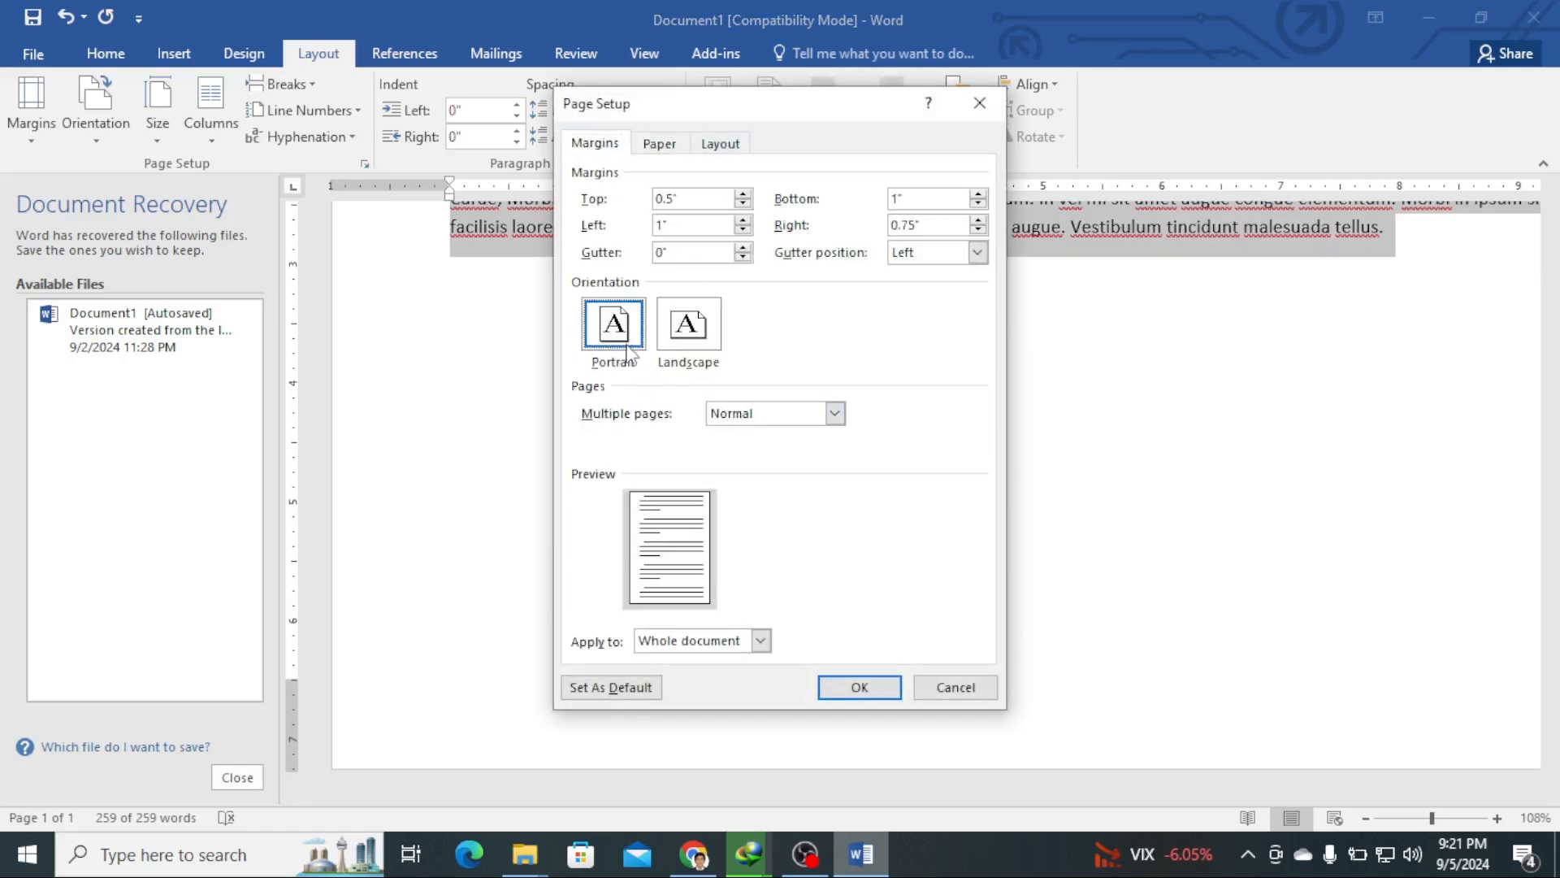
click(854, 689)
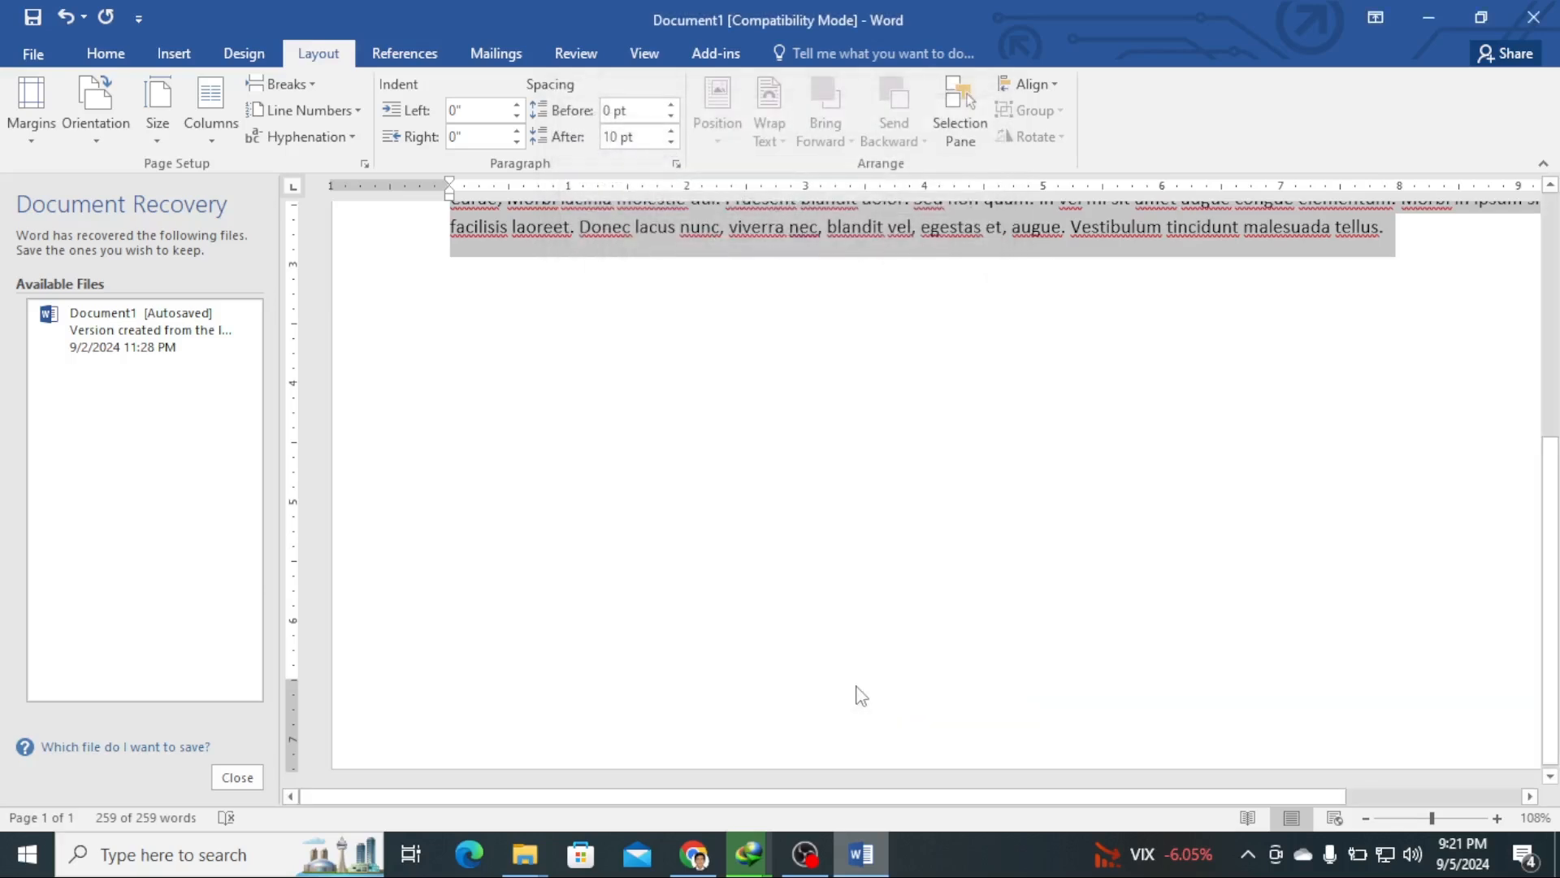
scroll(668, 518, up, 5)
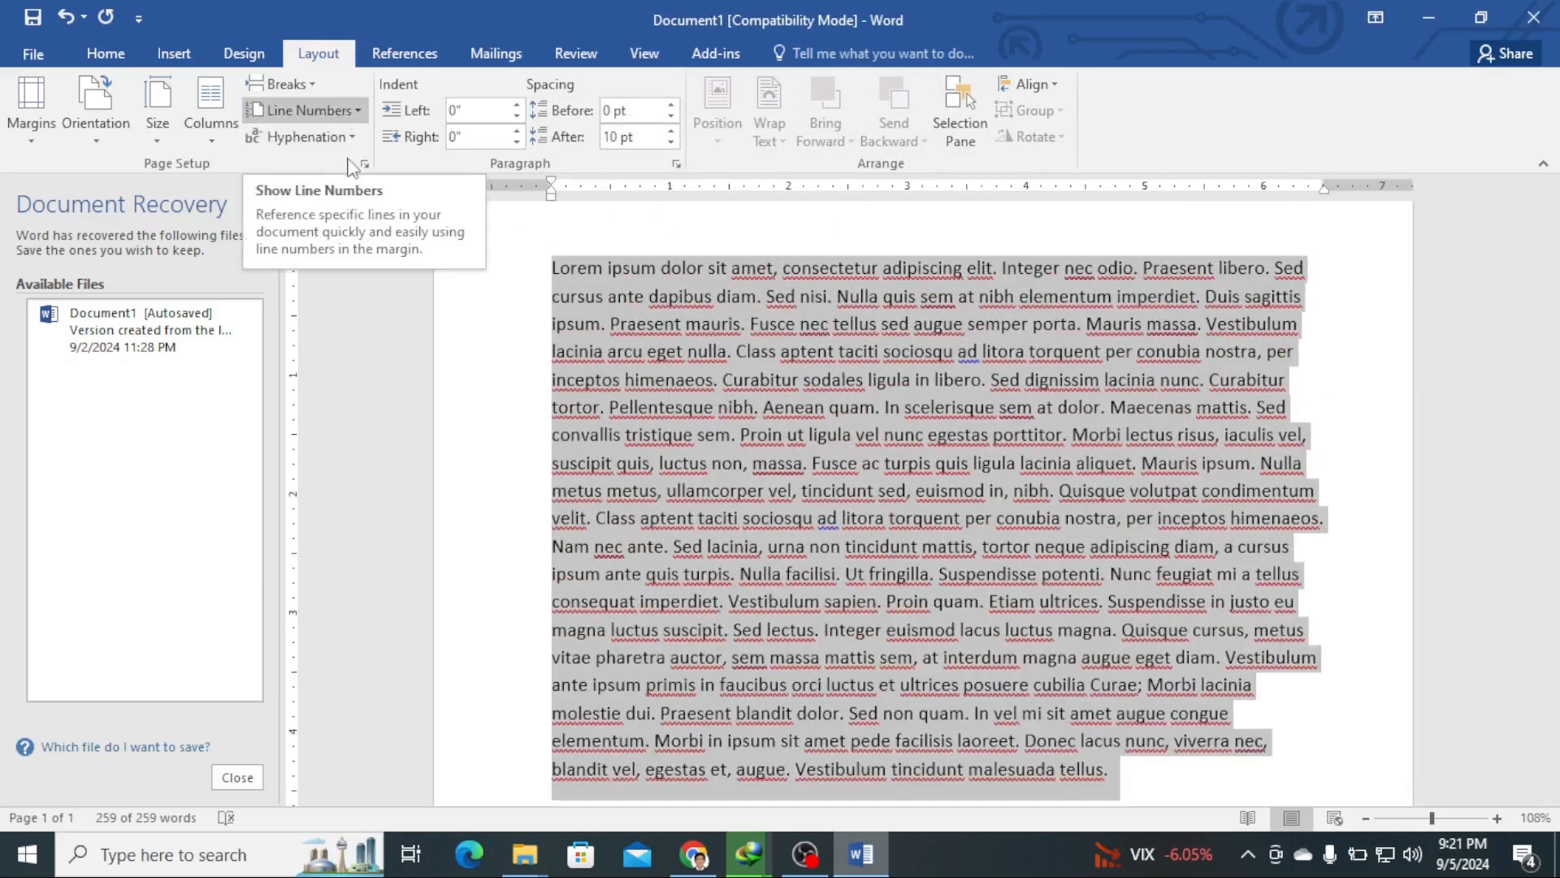
Step: Apply Continuous line numbers to the Lorem ipsum text and look over the numbering down to its last line
click(357, 114)
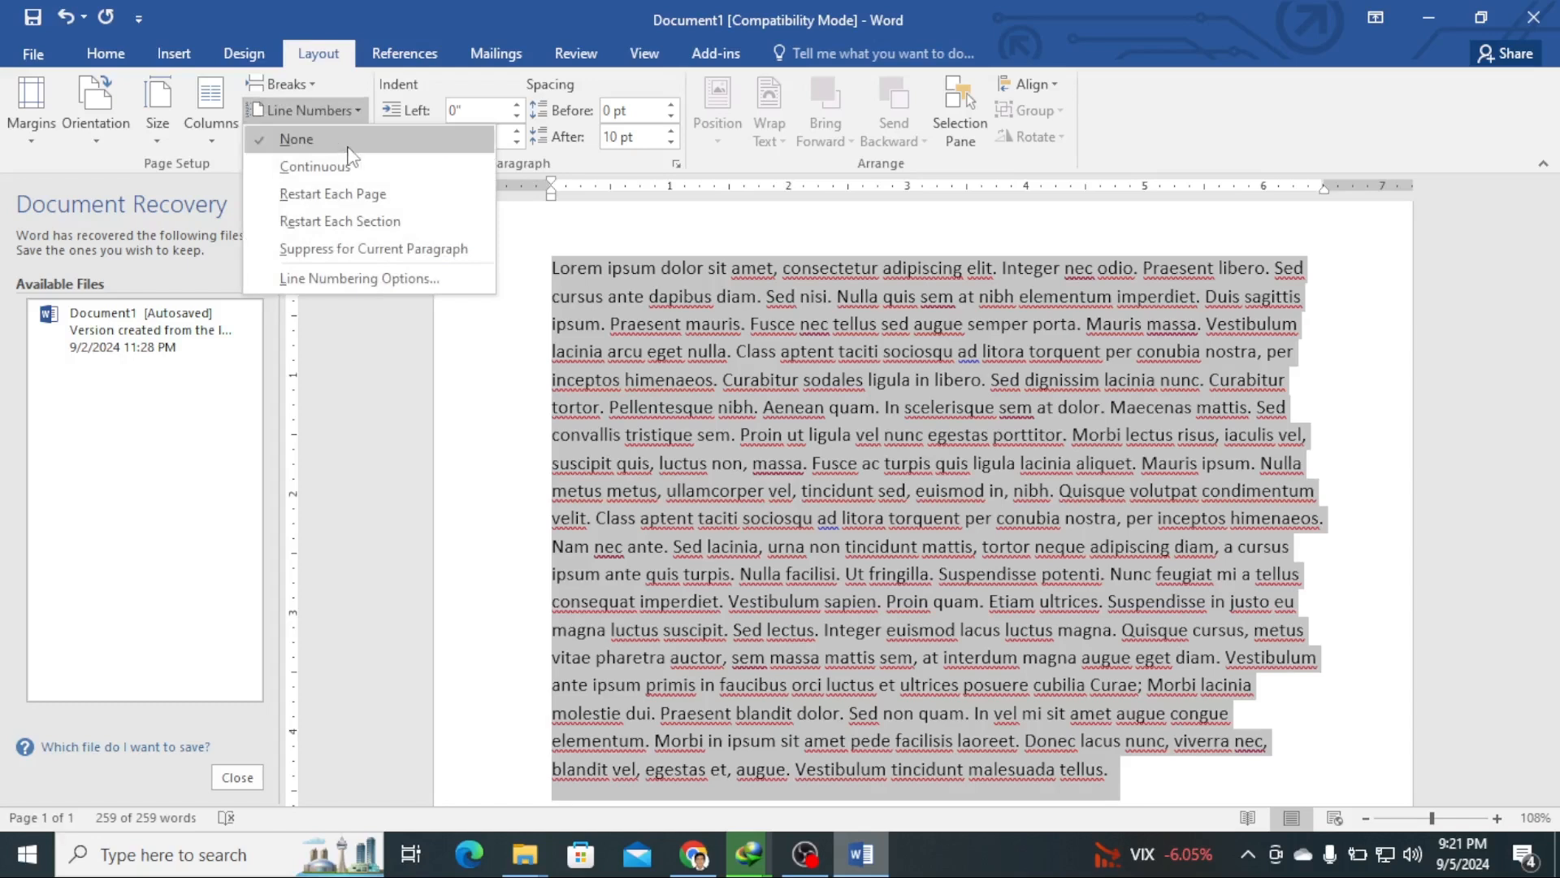
click(334, 171)
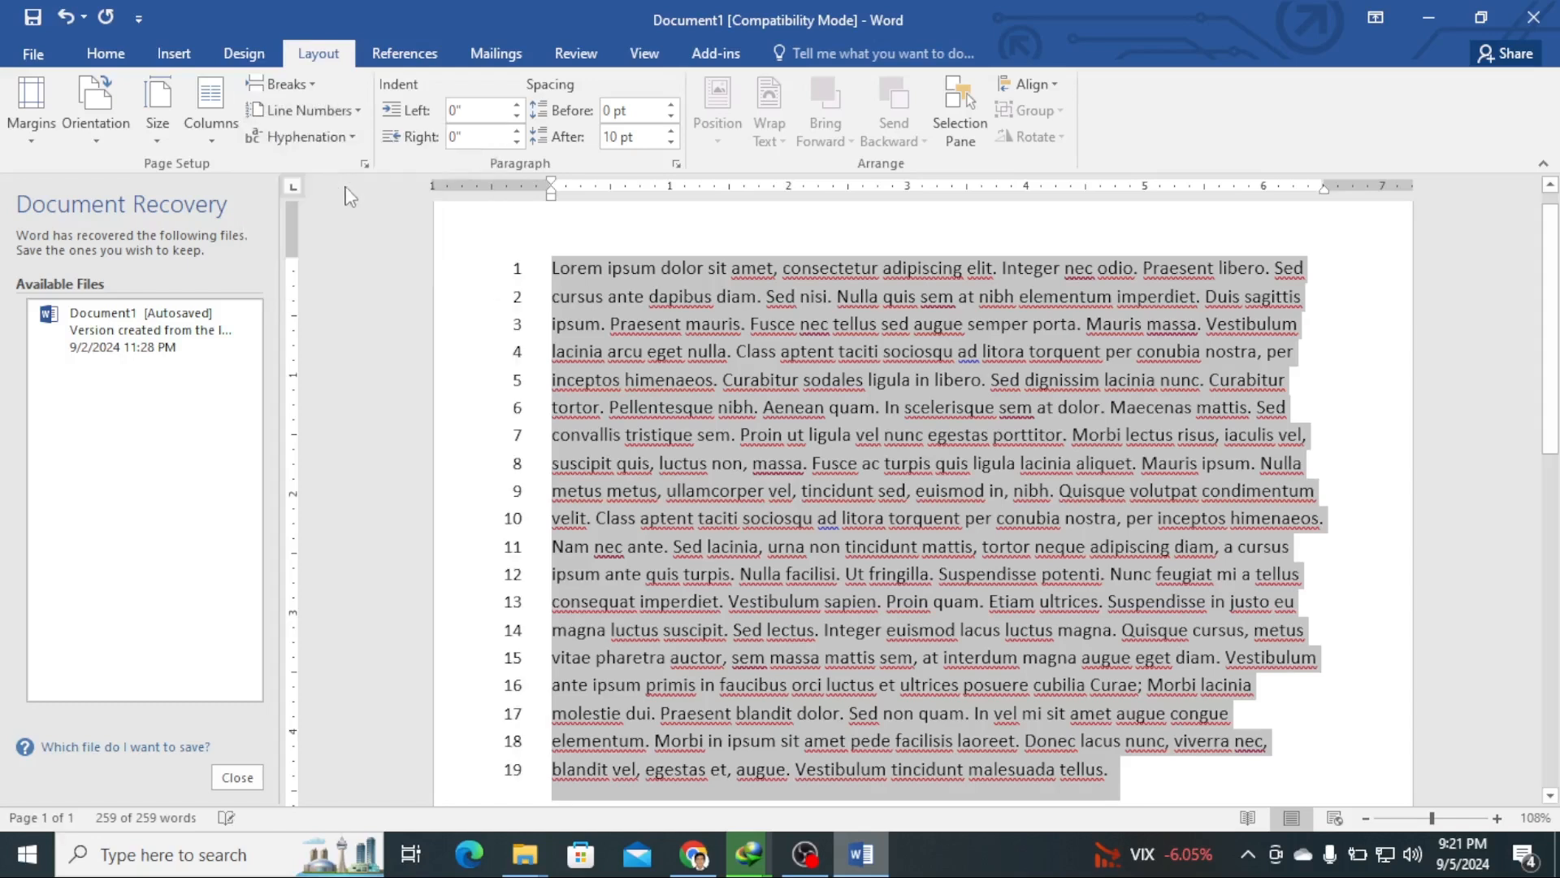
scroll(617, 382, down, 2)
scroll(628, 389, down, 2)
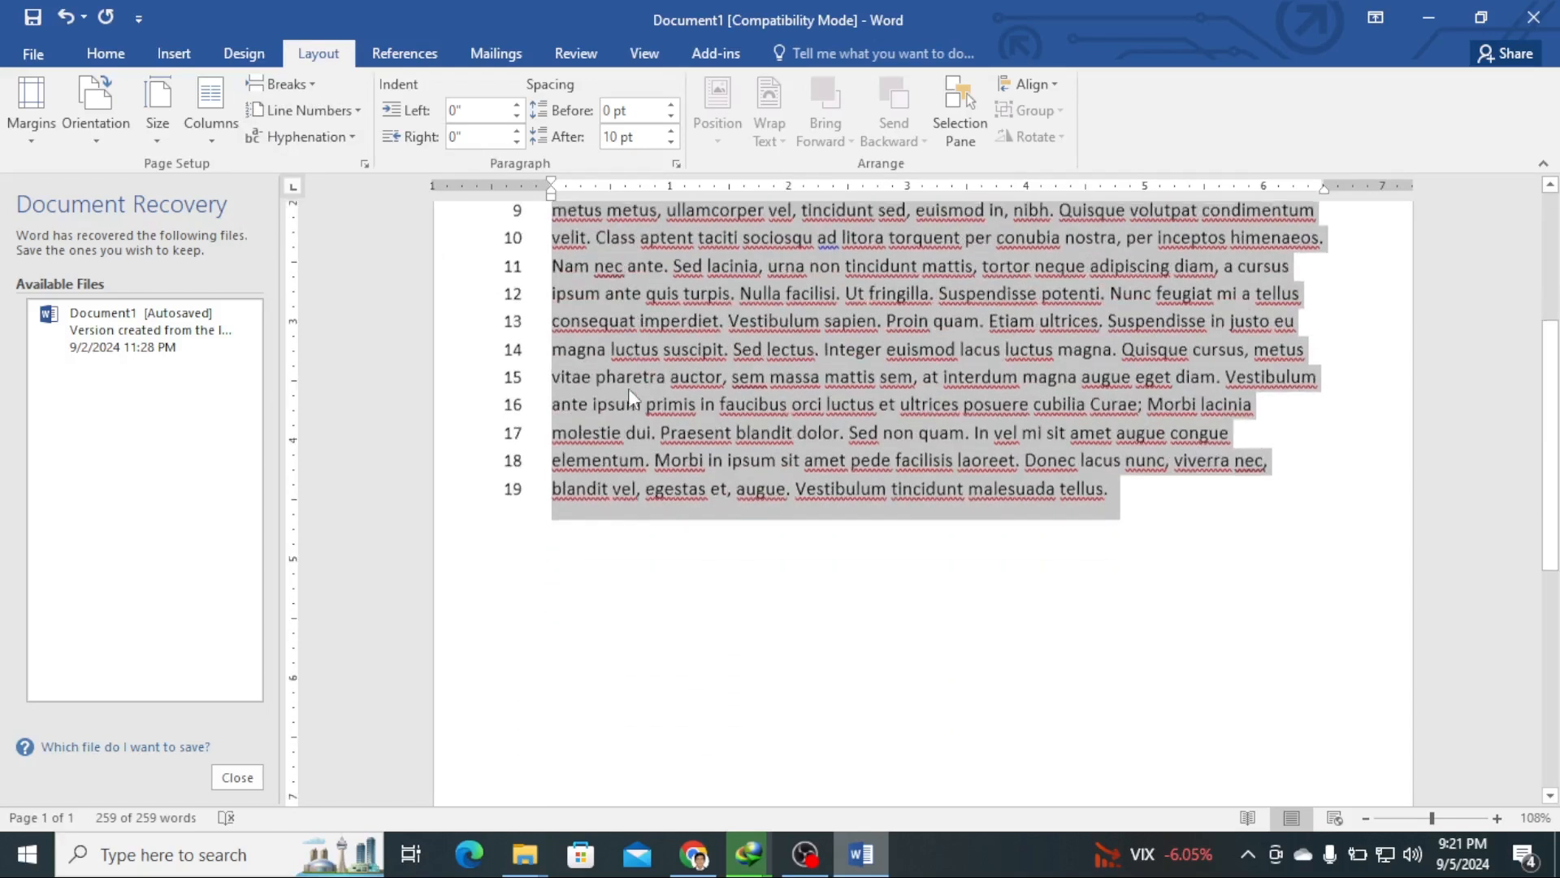
scroll(811, 469, up, 4)
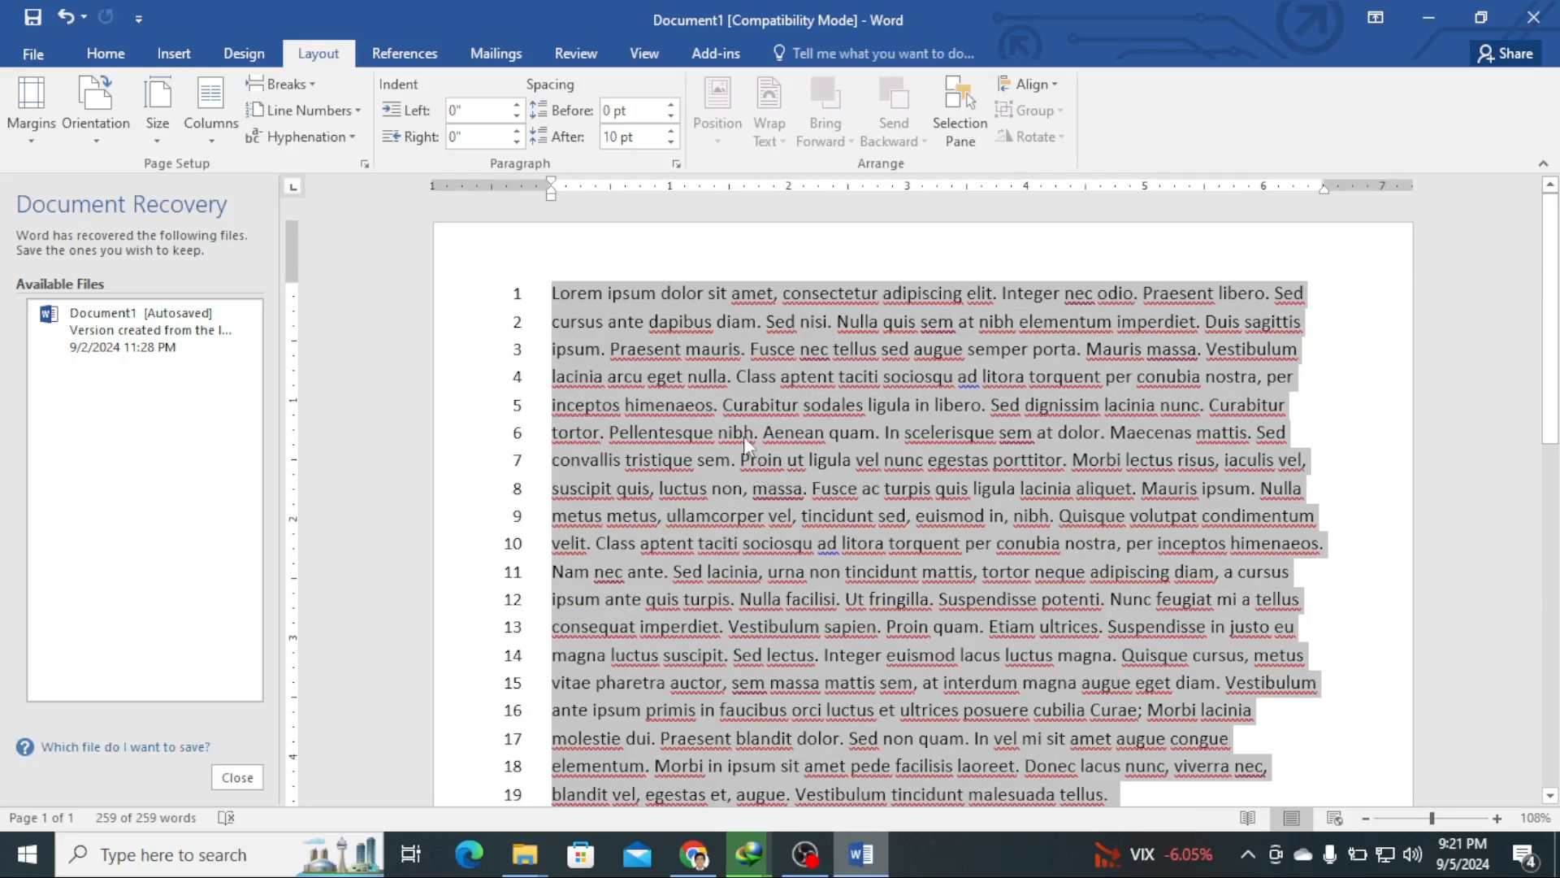
Step: Switch the line numbering to Restart Each Page, look through the page, and deselect the text
click(357, 108)
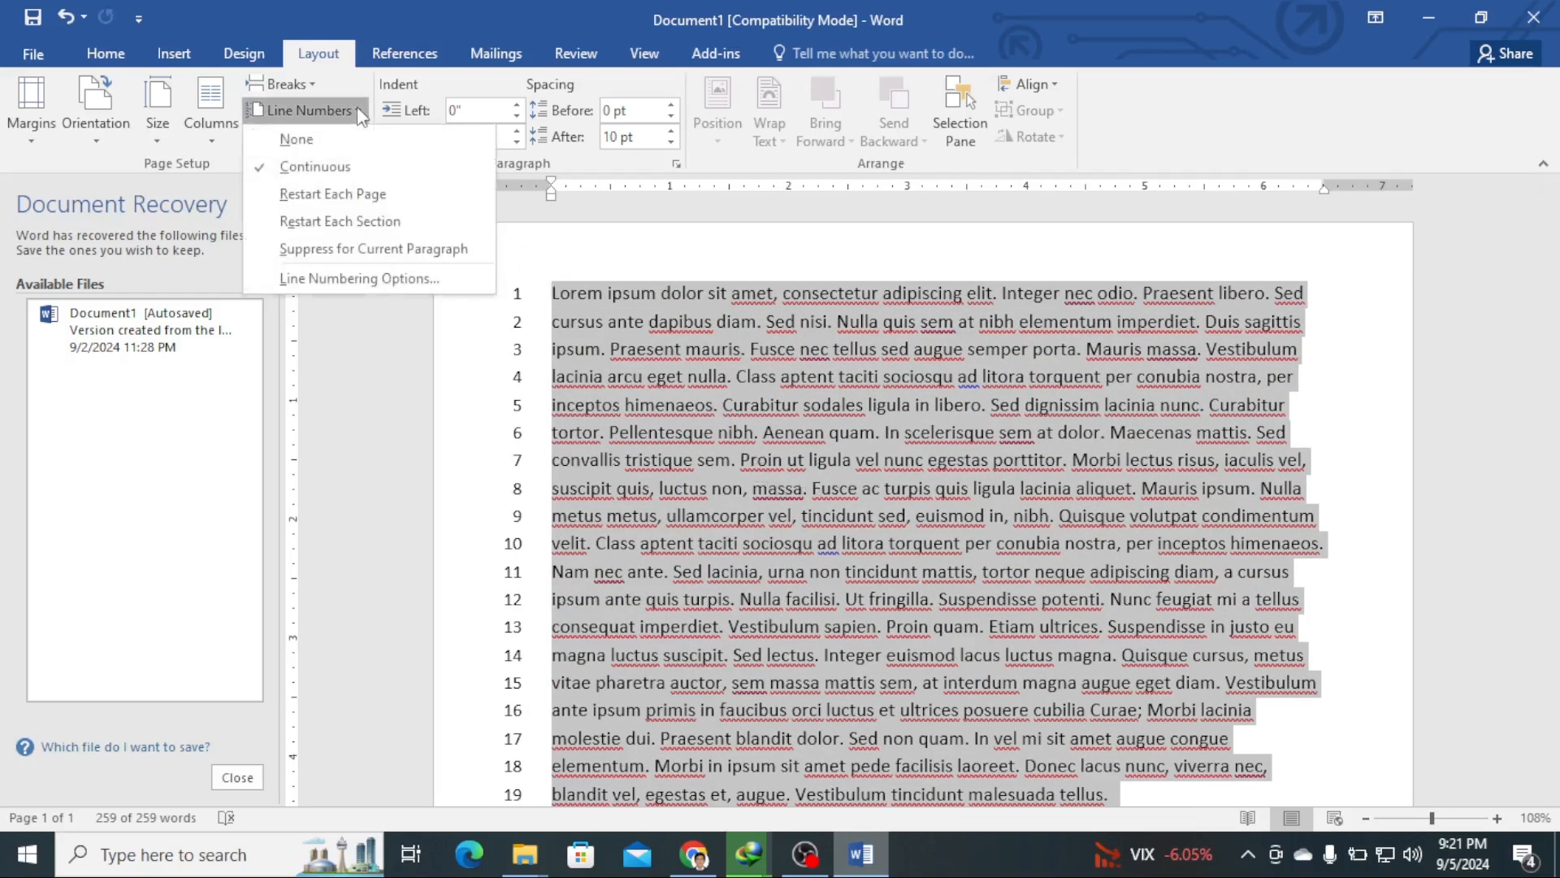
click(341, 193)
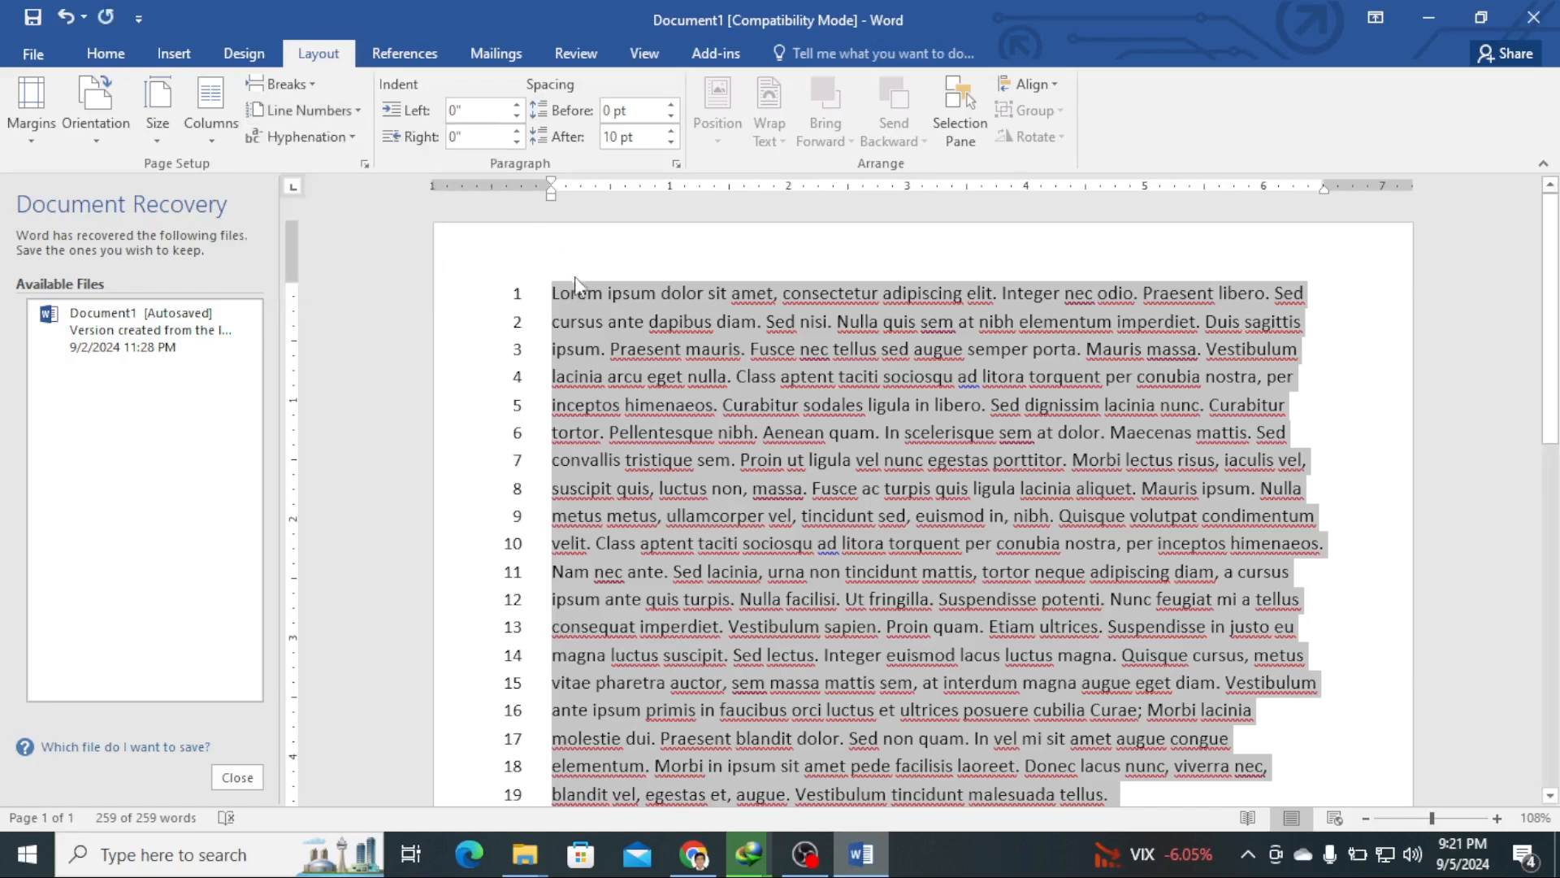
scroll(918, 464, down, 3)
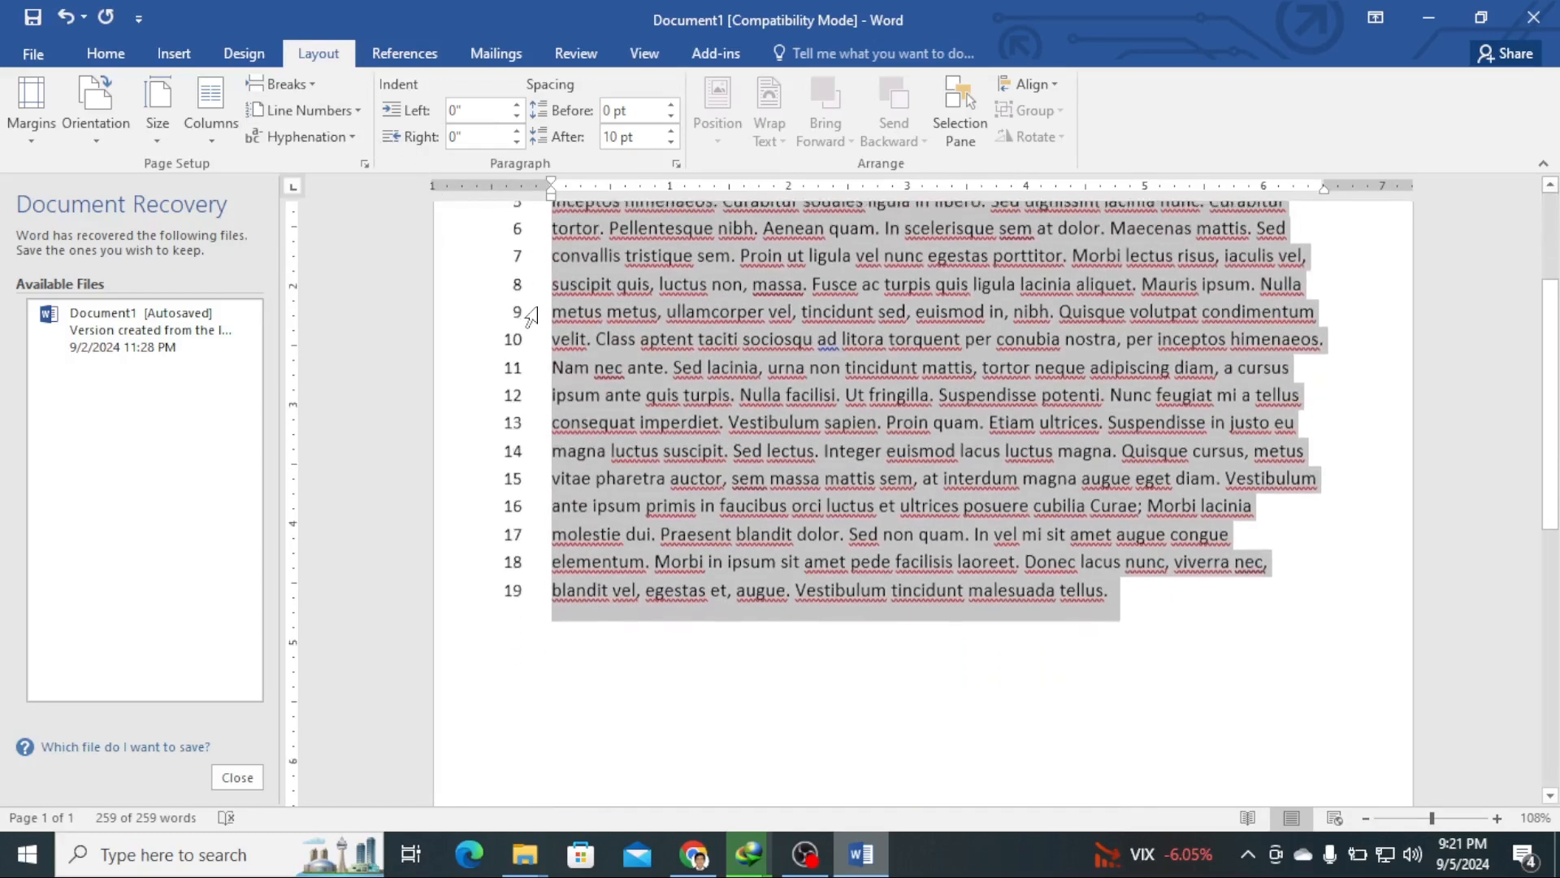
scroll(918, 471, down, 8)
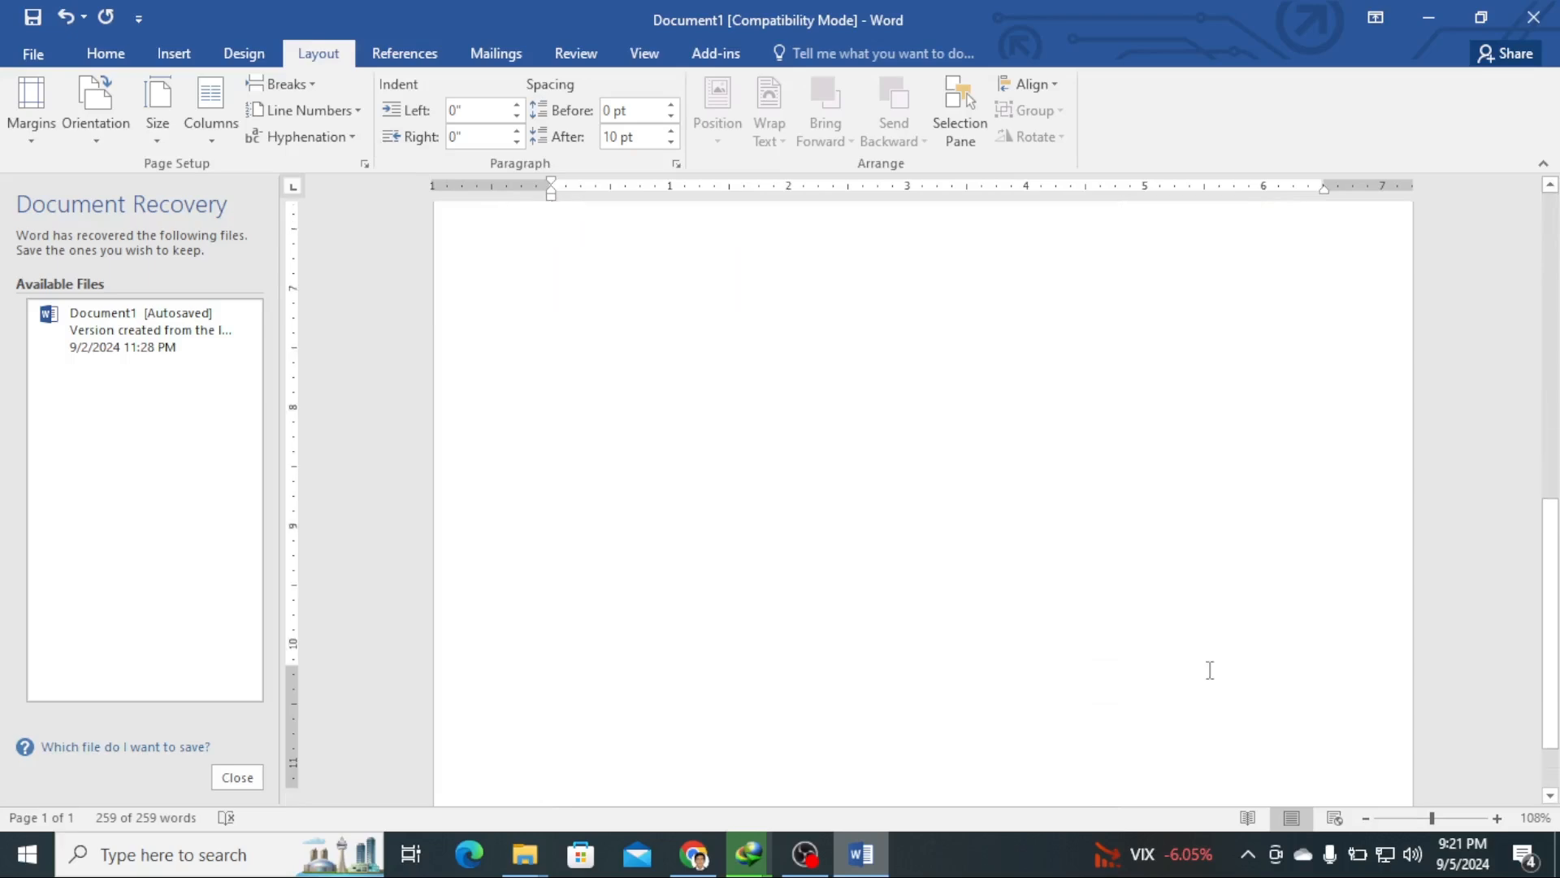
scroll(1191, 668, up, 11)
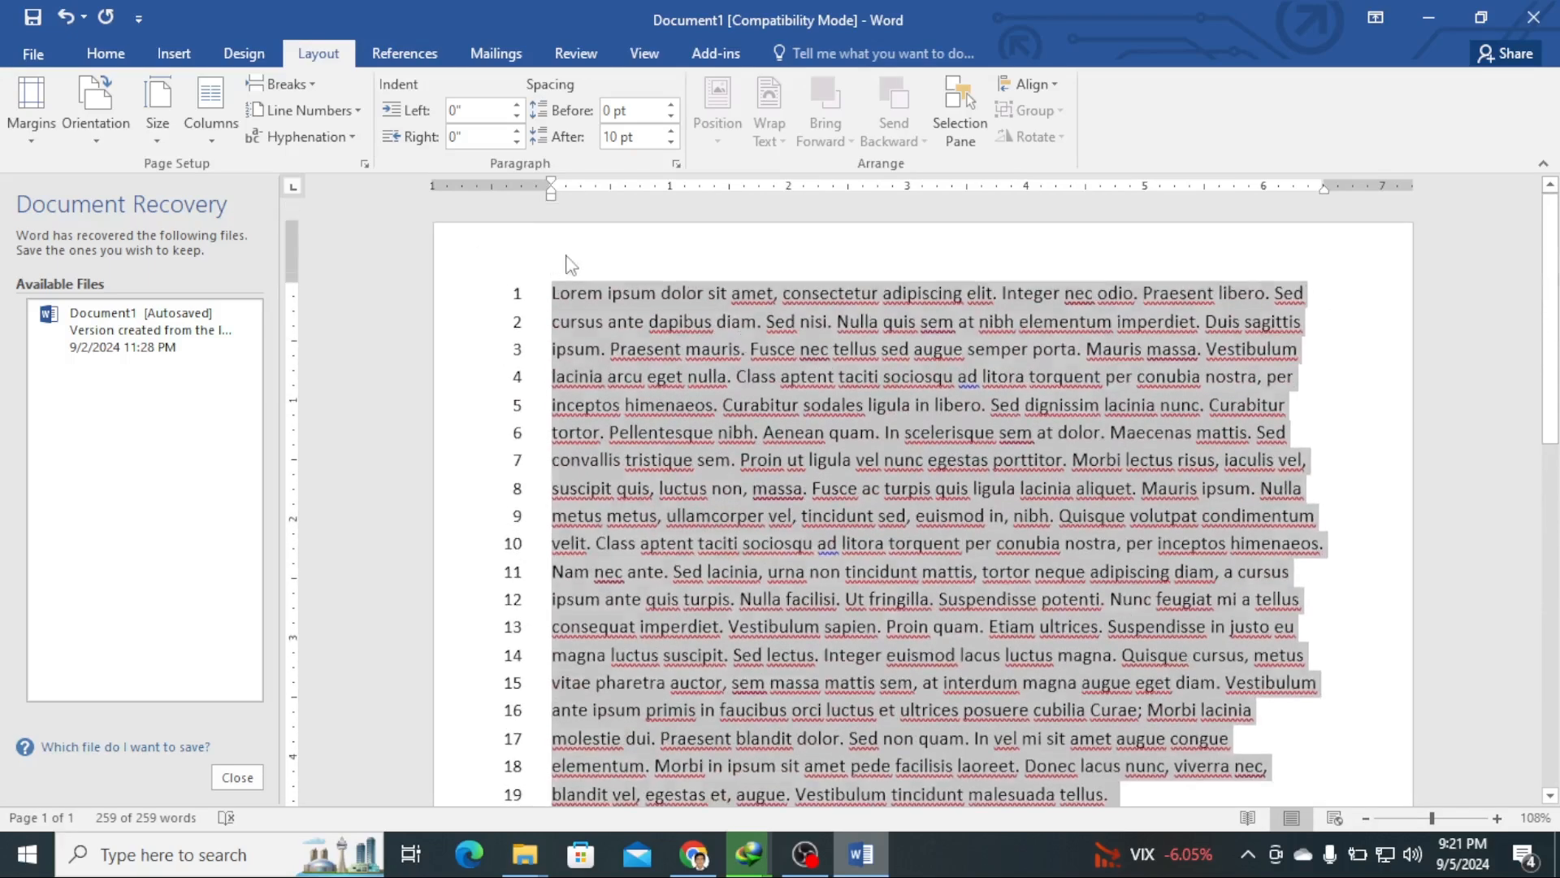
click(571, 265)
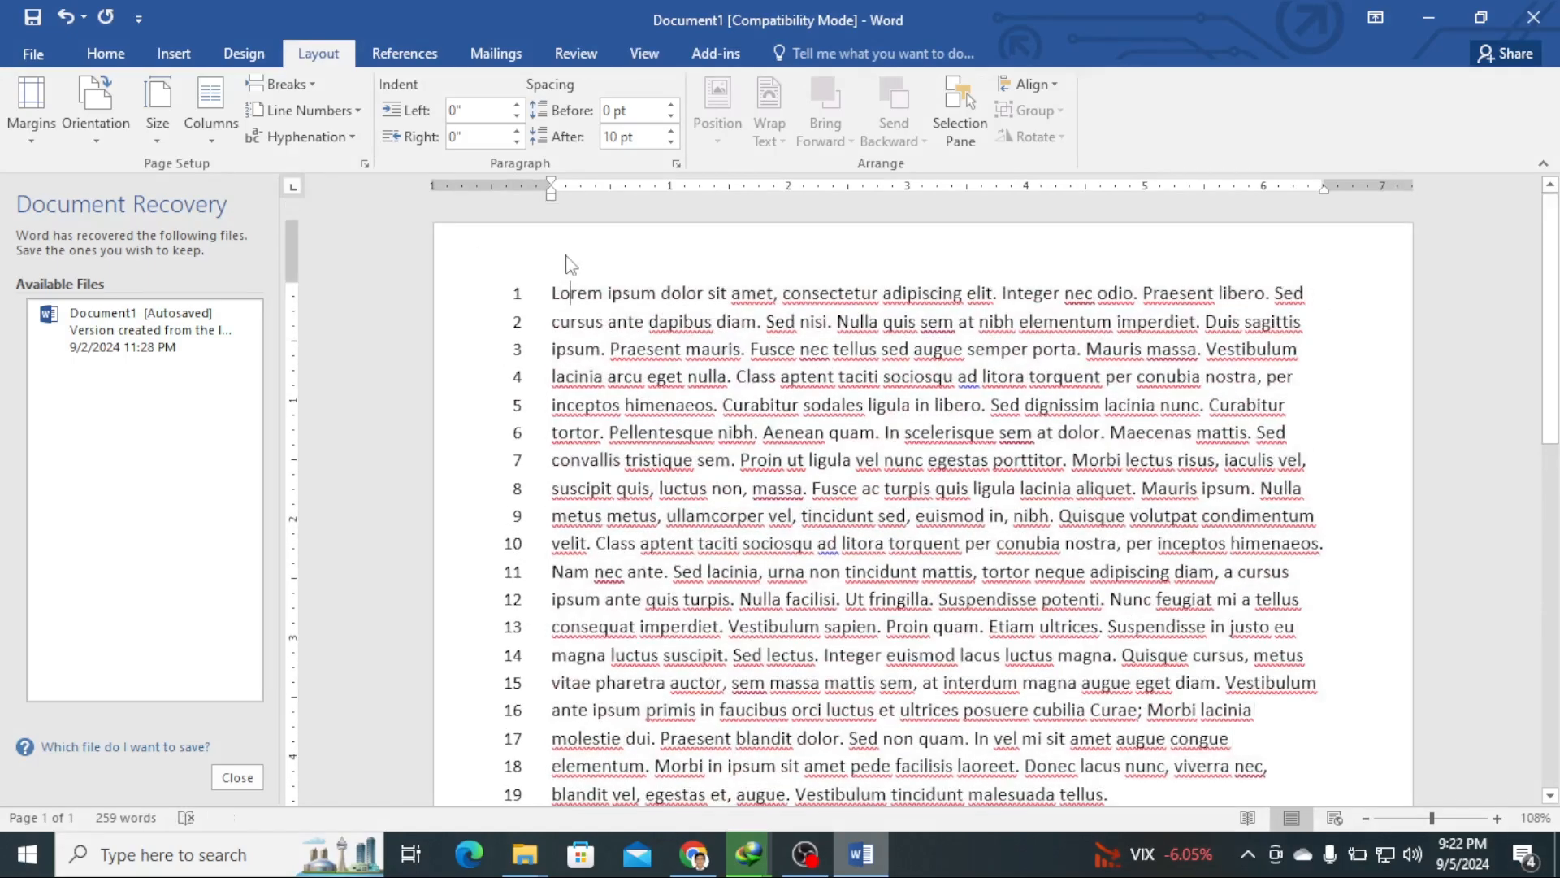
Step: View the line numbering options in the Page Setup dialog's layout settings and leave without changing anything
click(354, 111)
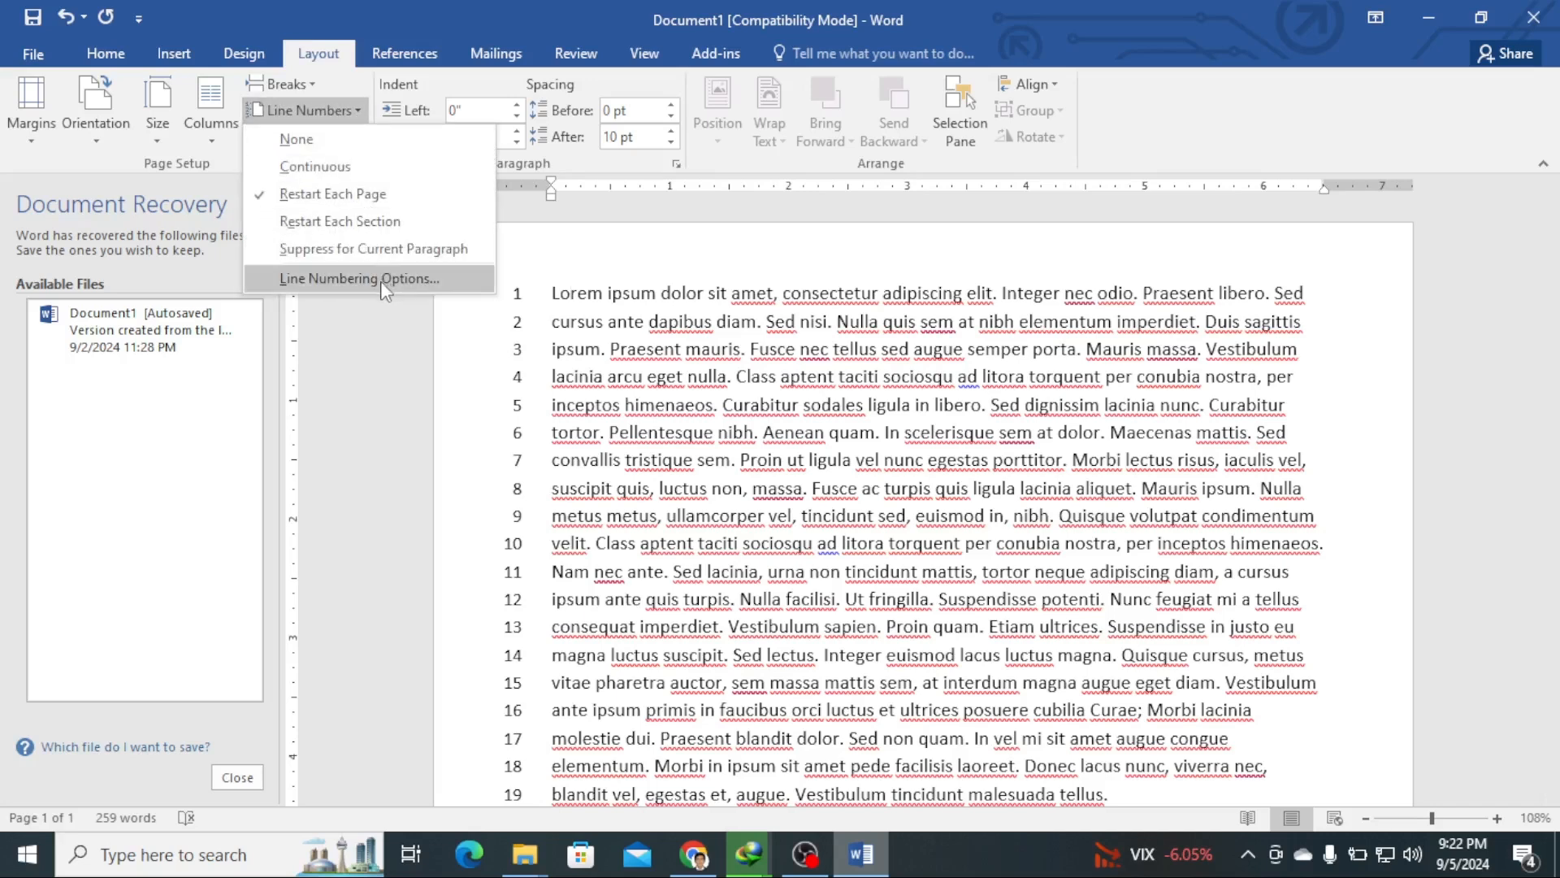
click(359, 278)
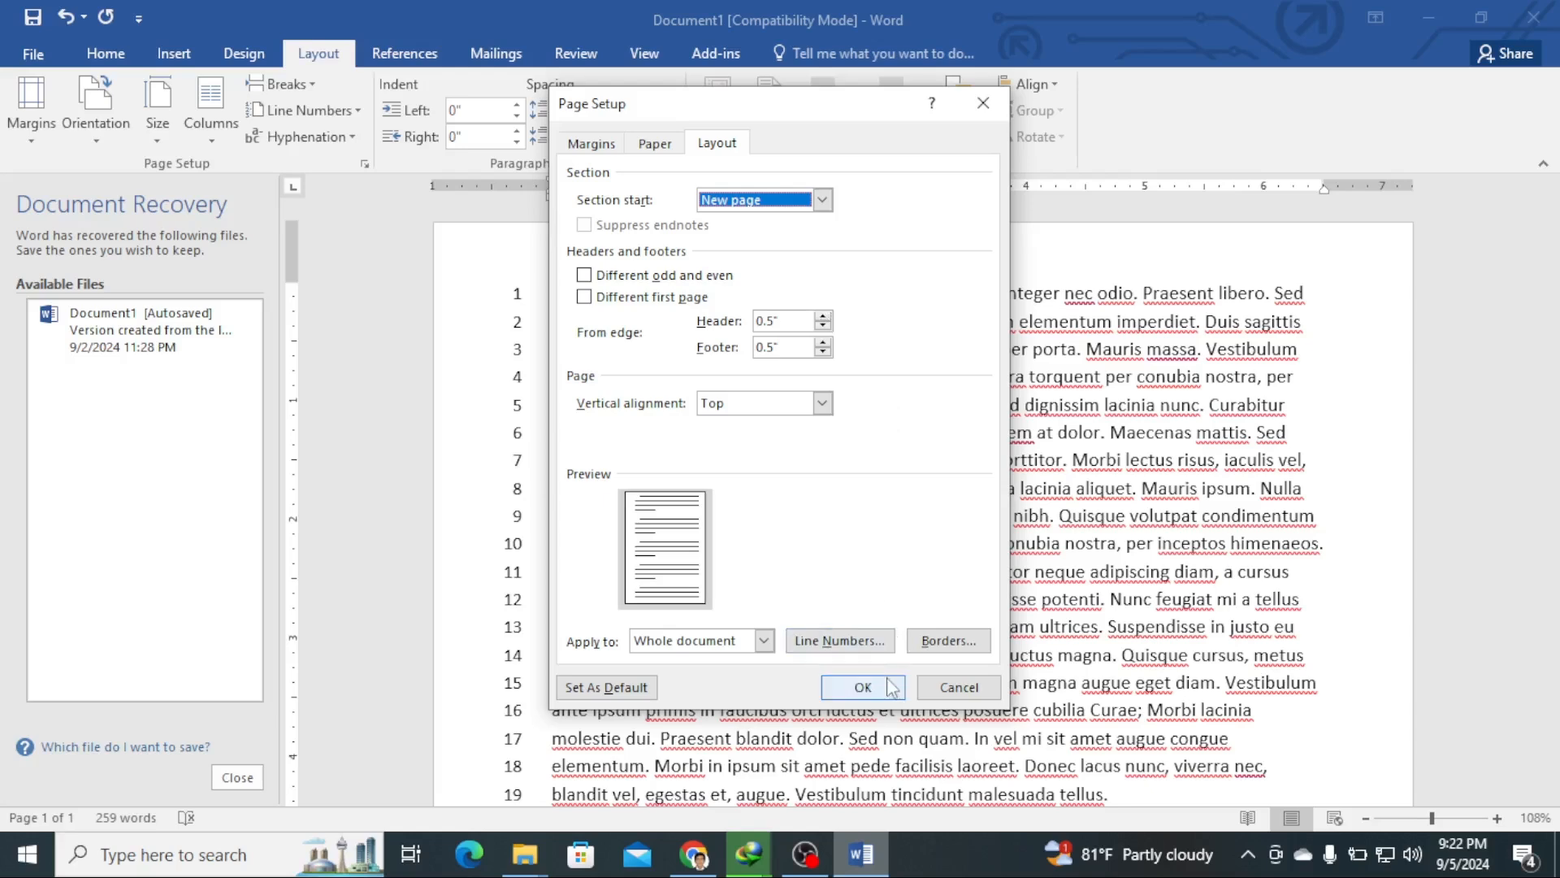
click(957, 689)
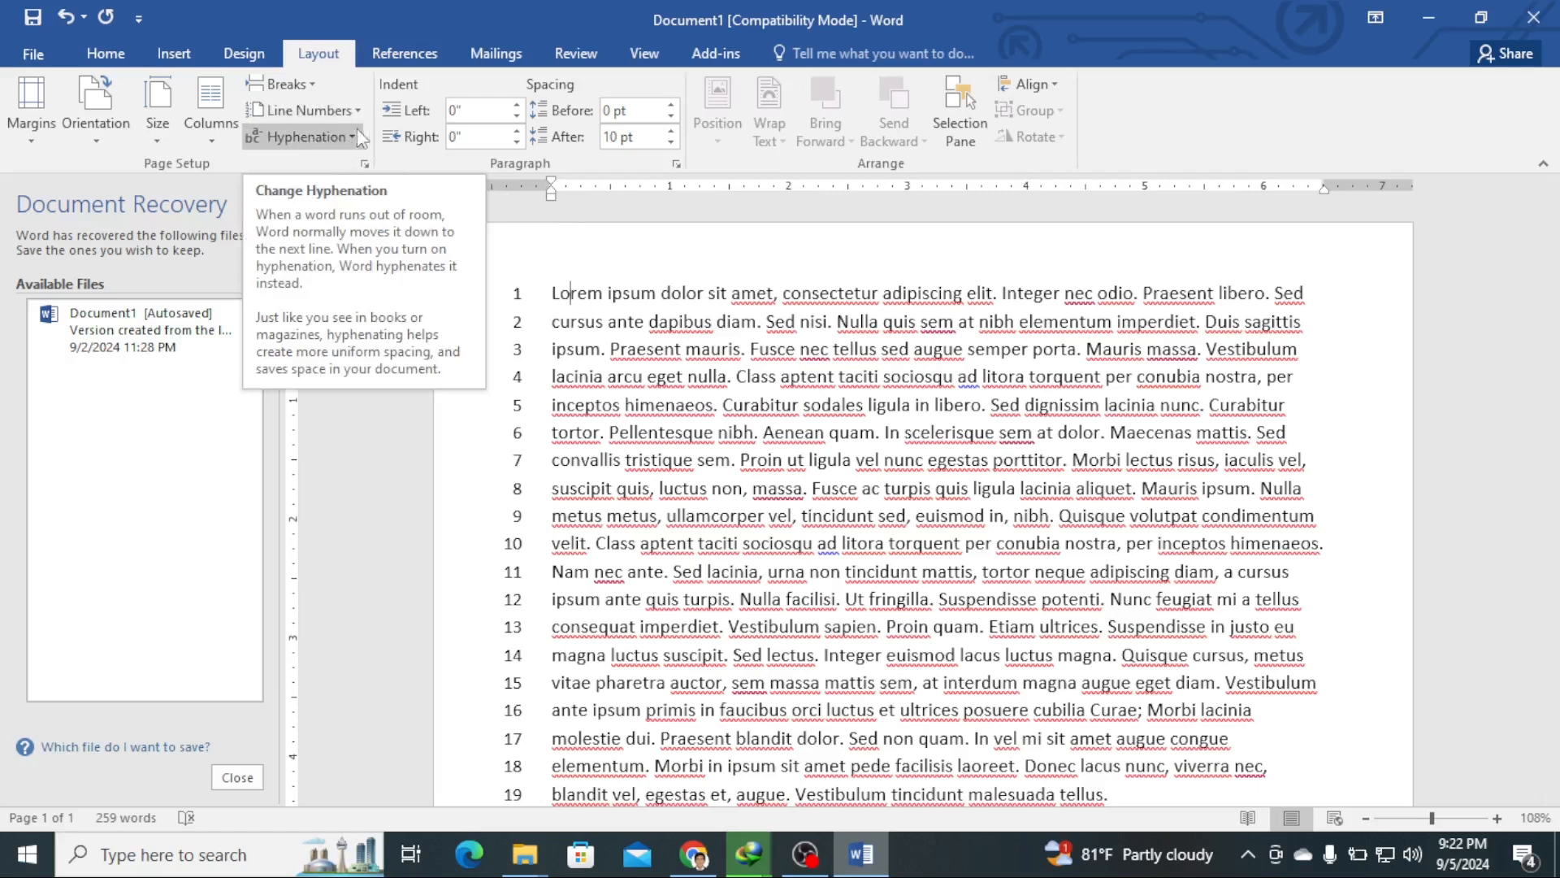
Step: Set the left indent of the Lorem ipsum paragraph to 10" and look through the resulting pages
click(485, 111)
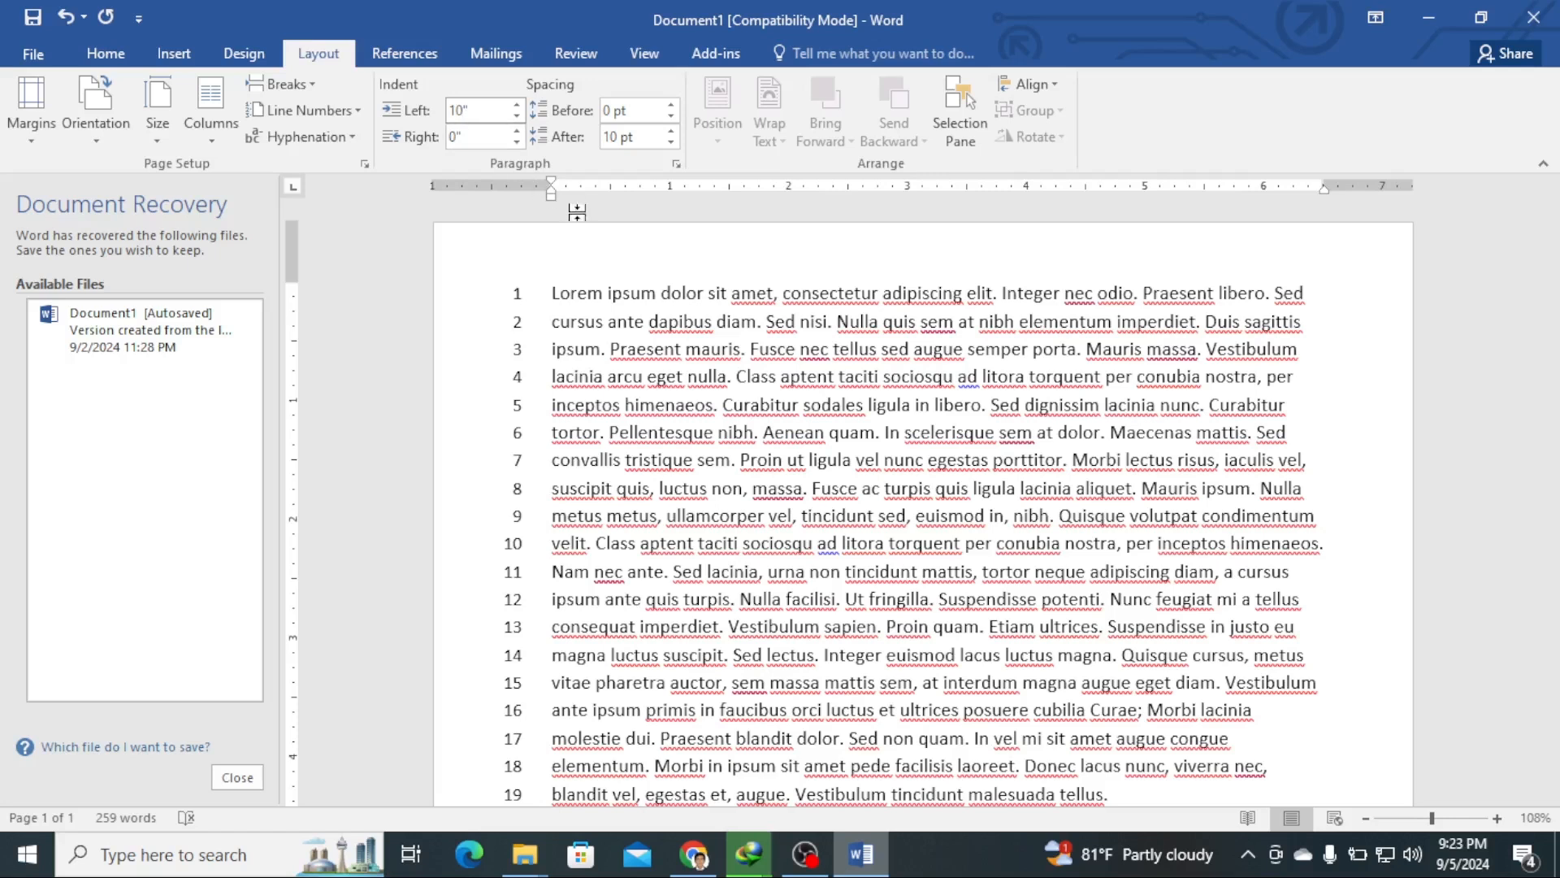
click(576, 264)
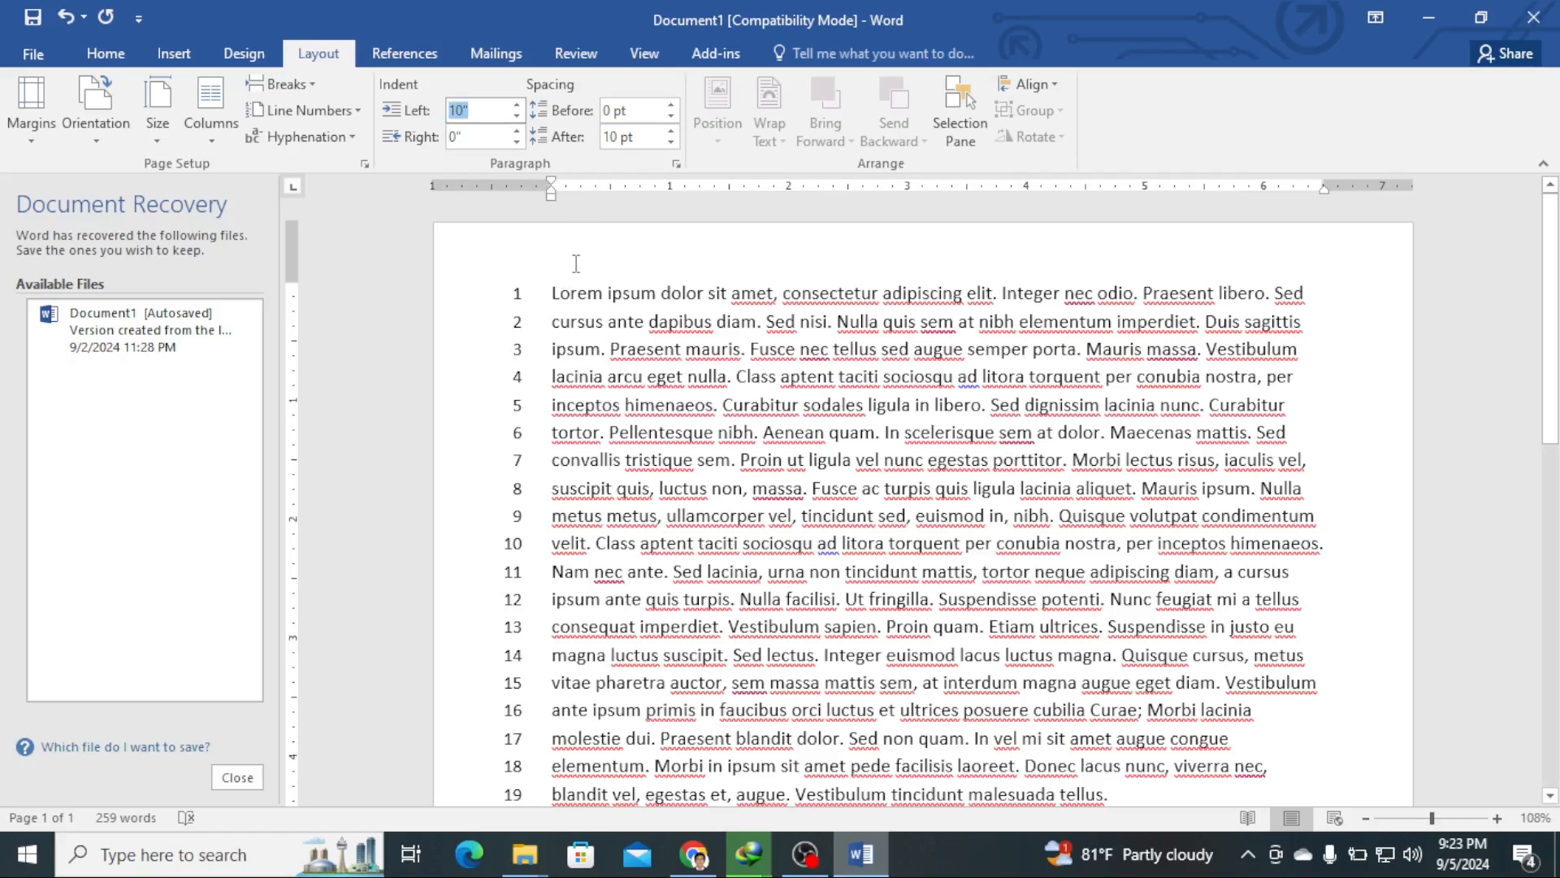
key(Return)
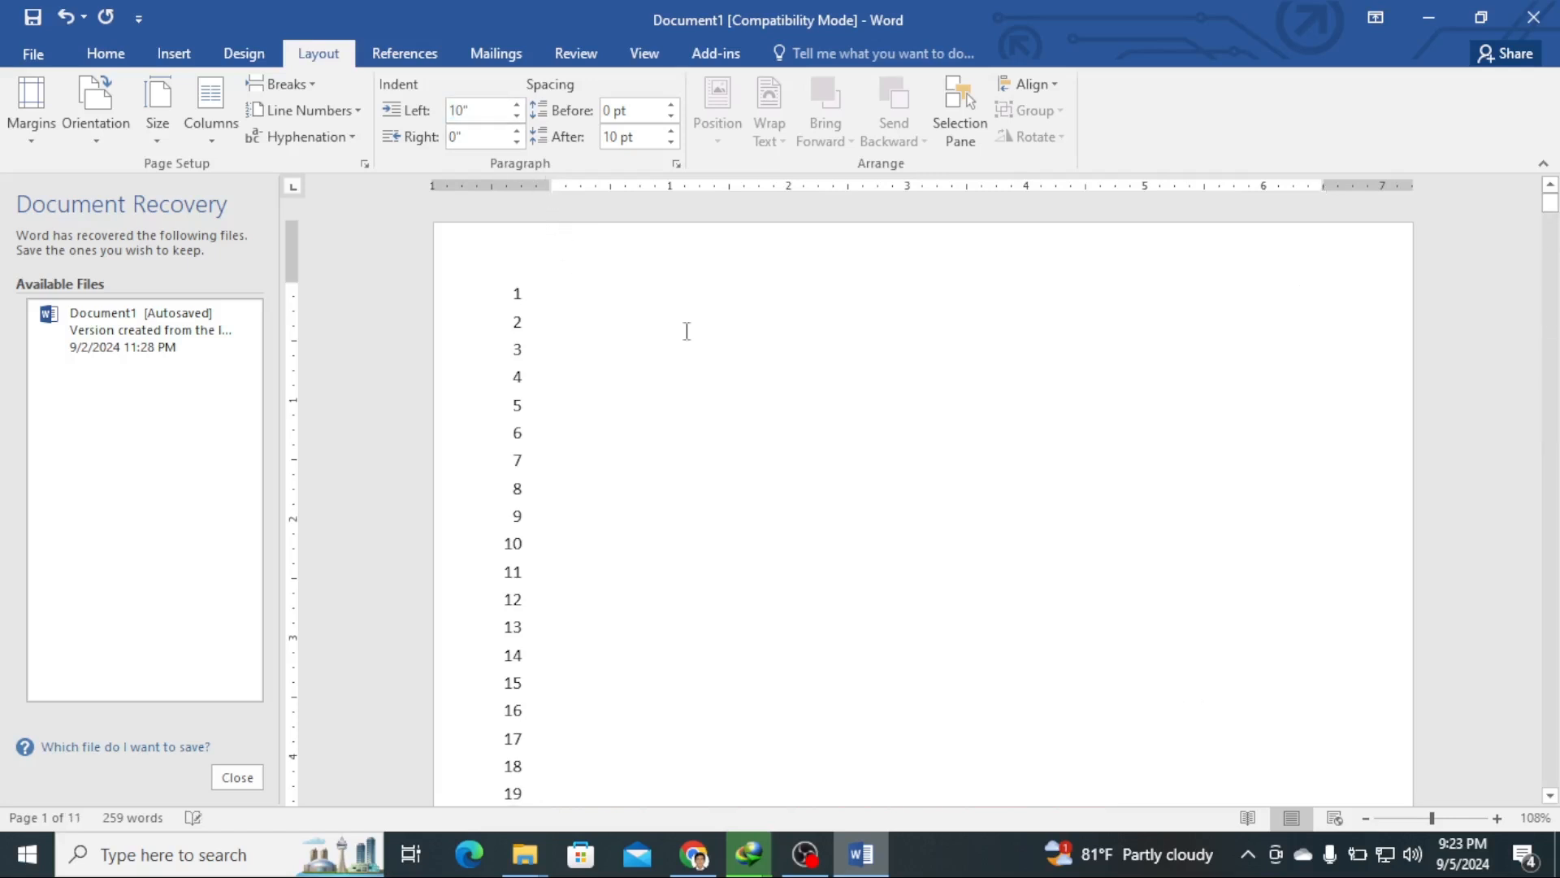
scroll(902, 413, down, 10)
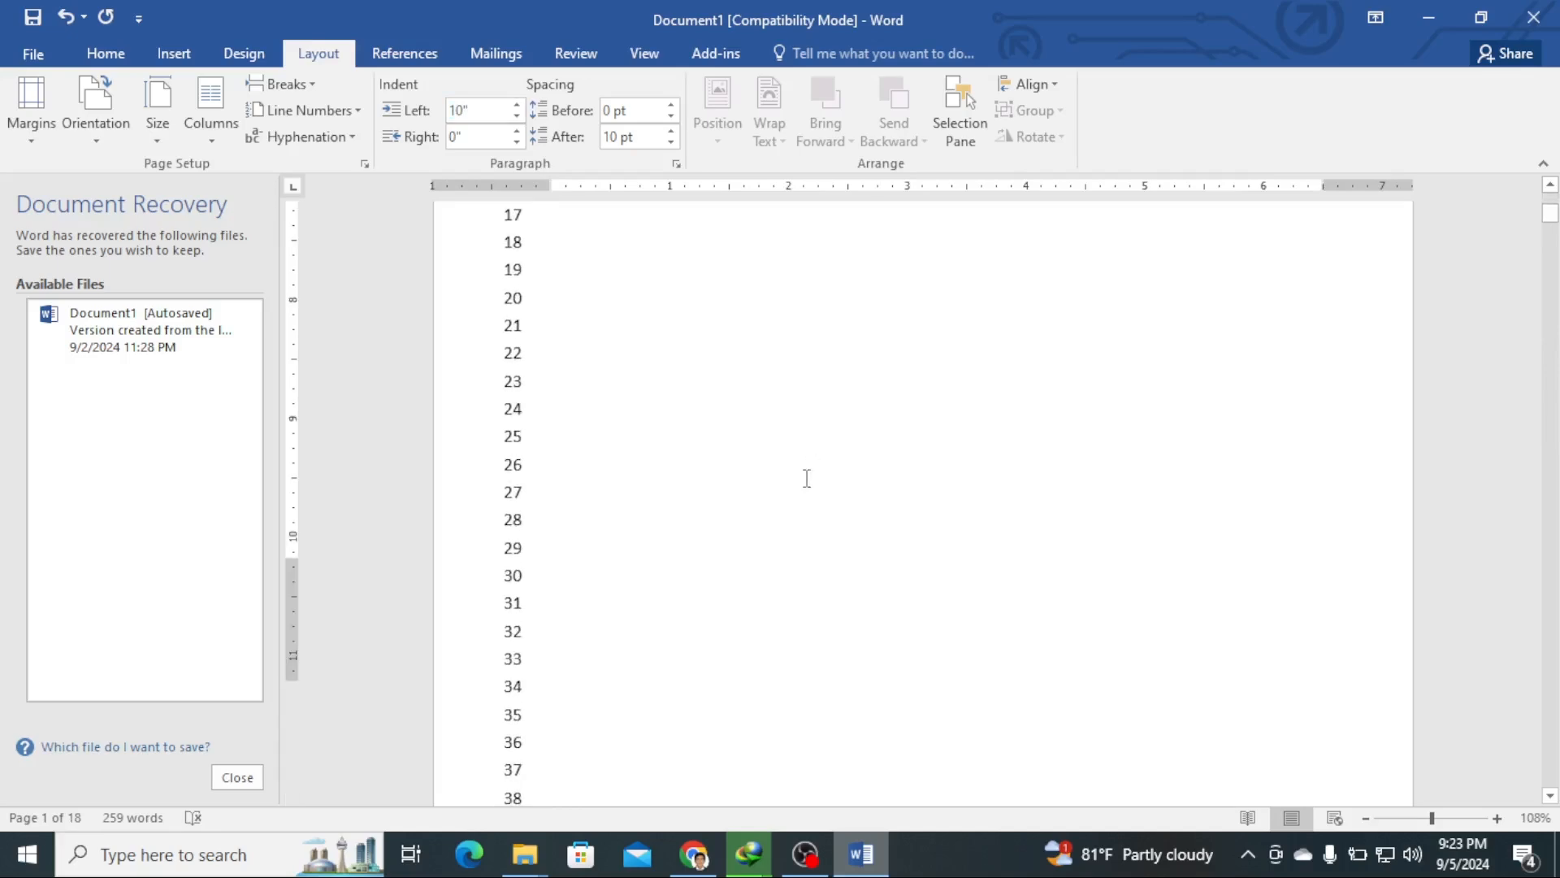
scroll(793, 484, down, 9)
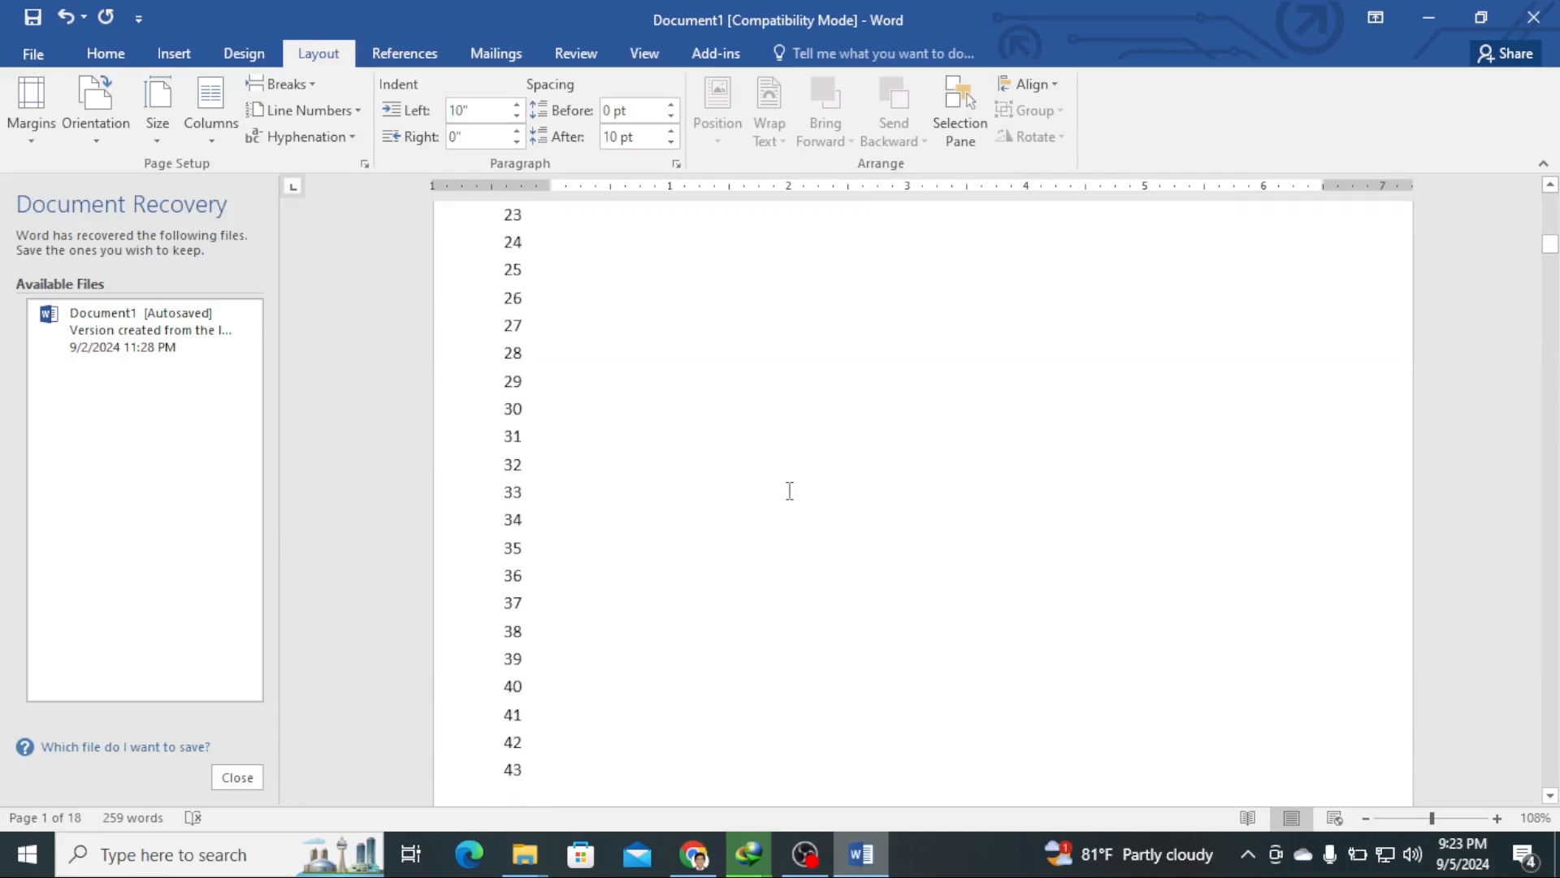
scroll(789, 491, down, 8)
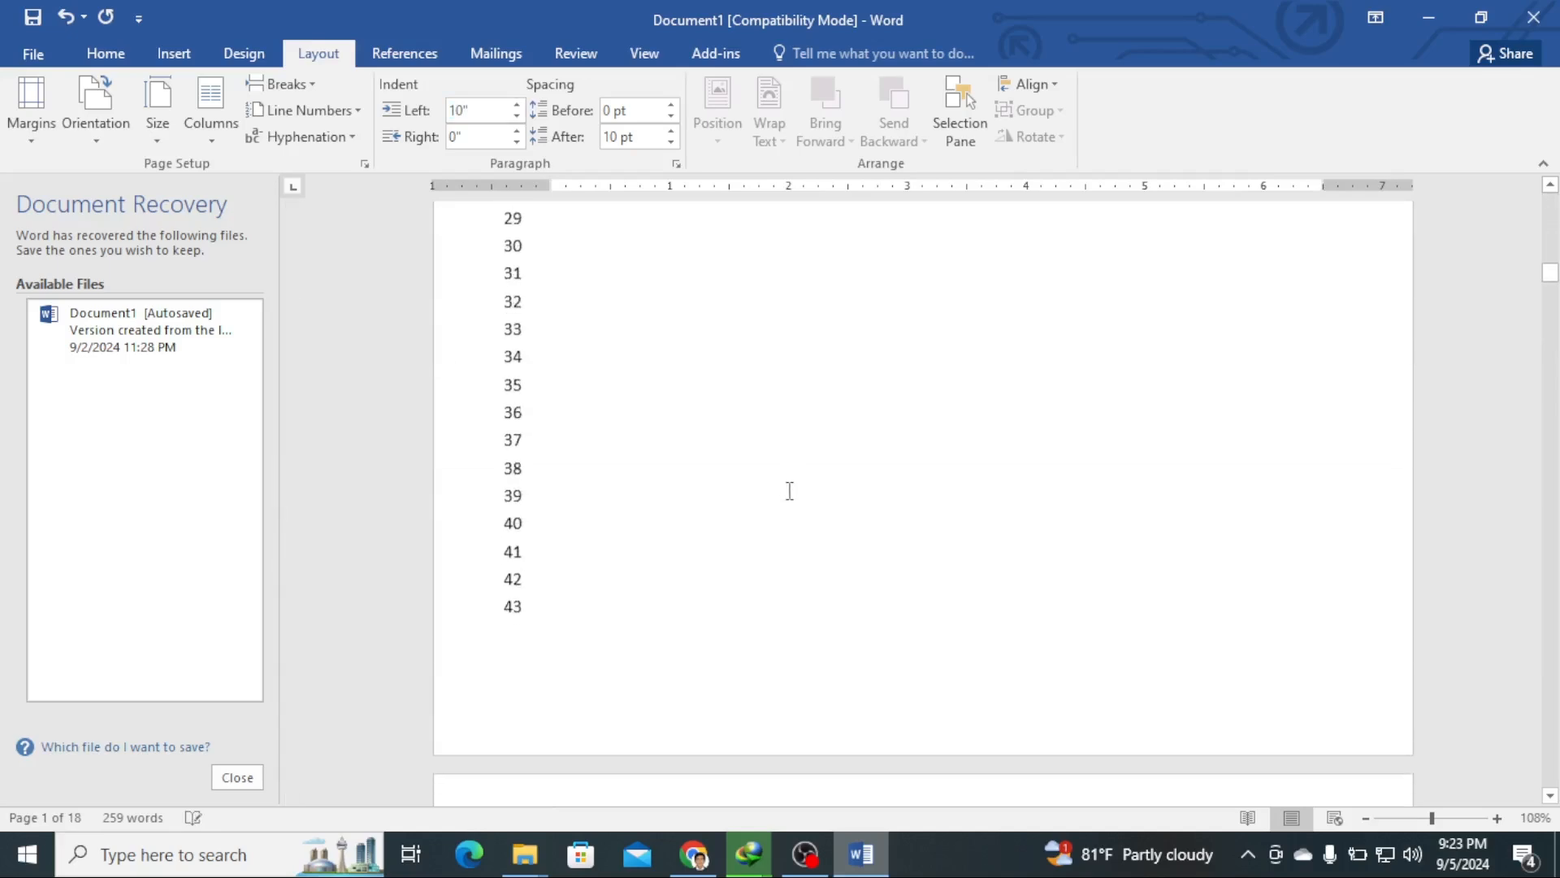
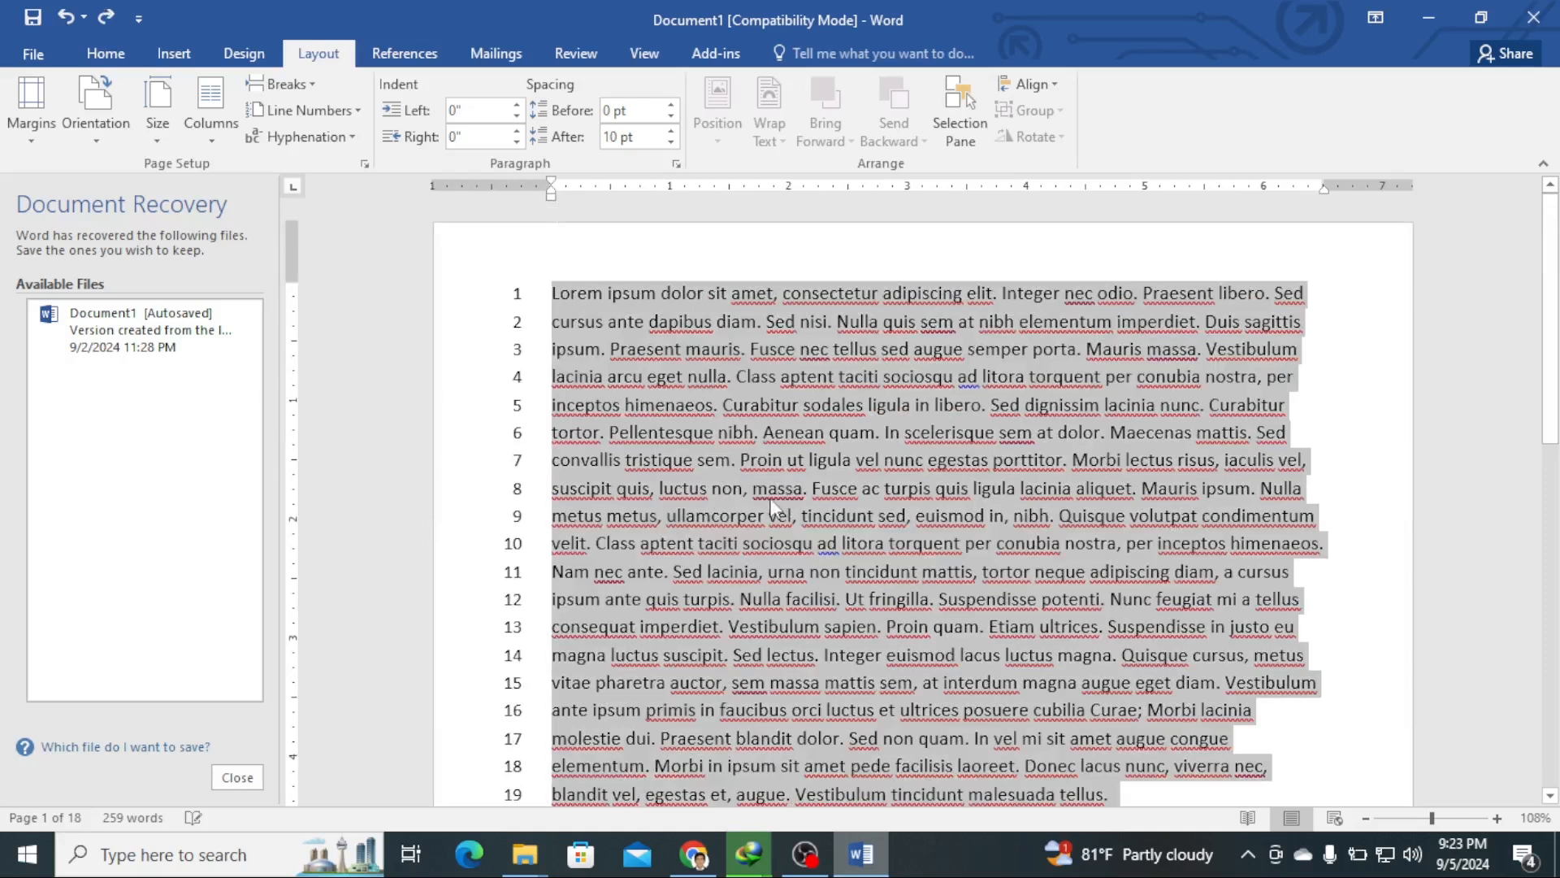
Step: Apply a 10" left indent again to the selected, unnumbered Lorem ipsum text and inspect the pages
click(472, 109)
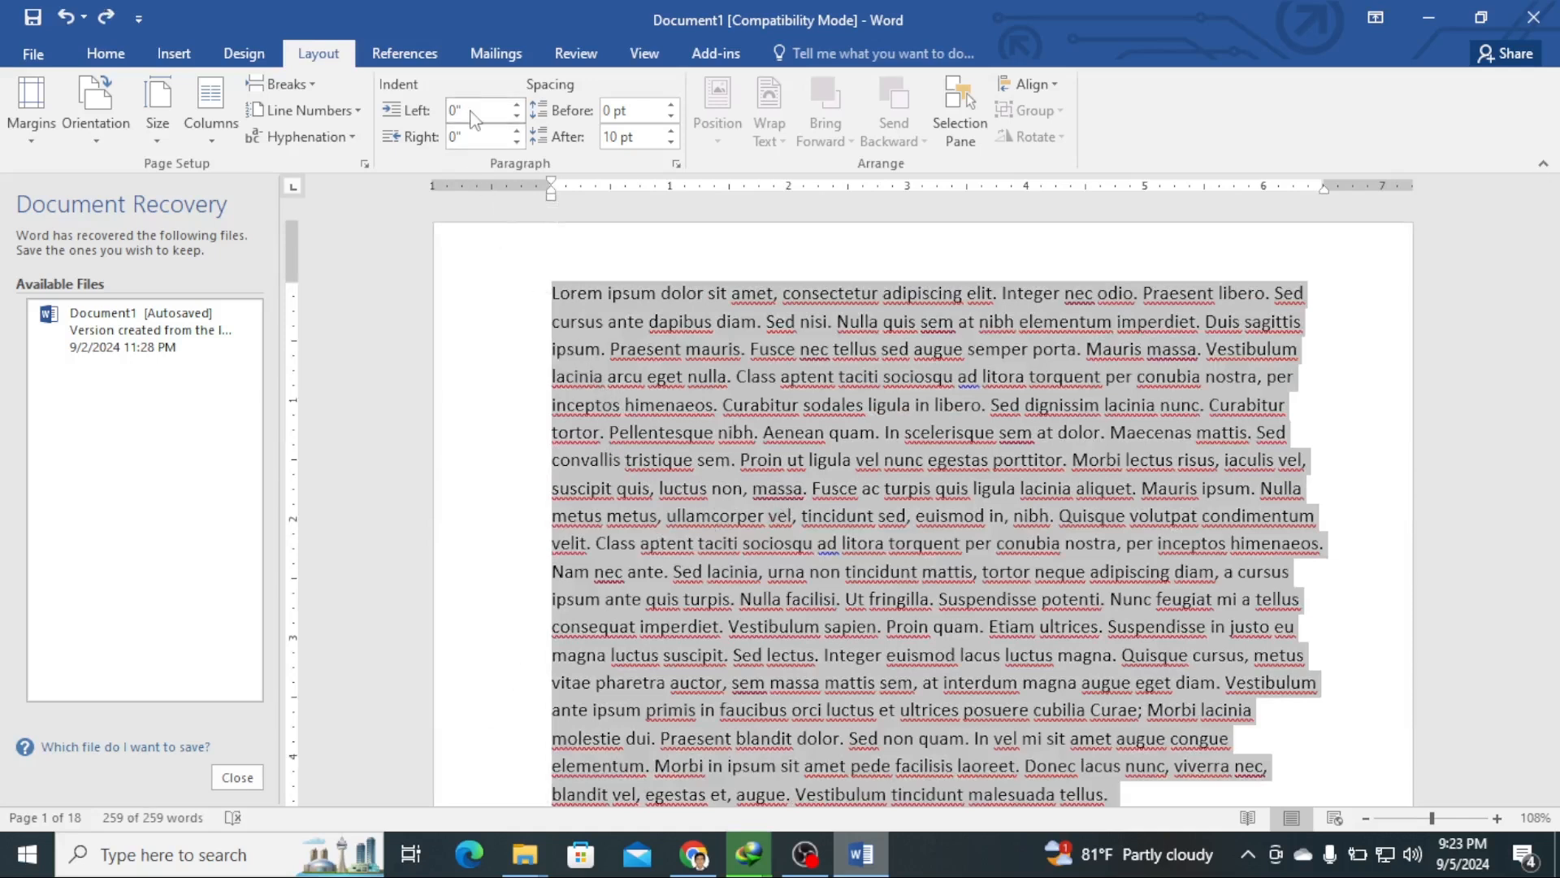
text(10)
key(Return)
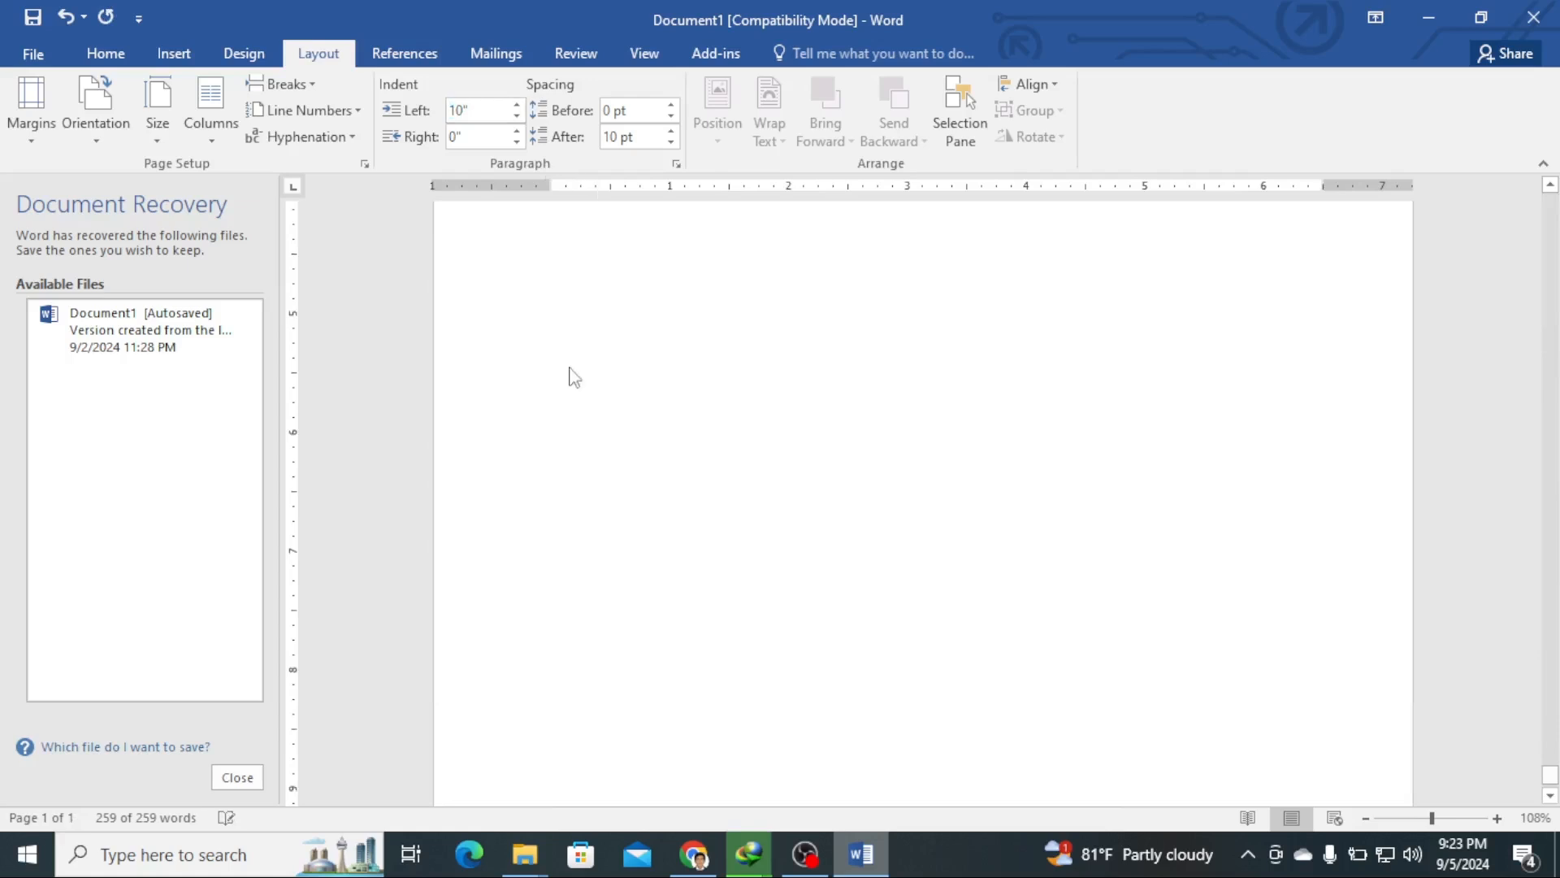
scroll(638, 451, down, 3)
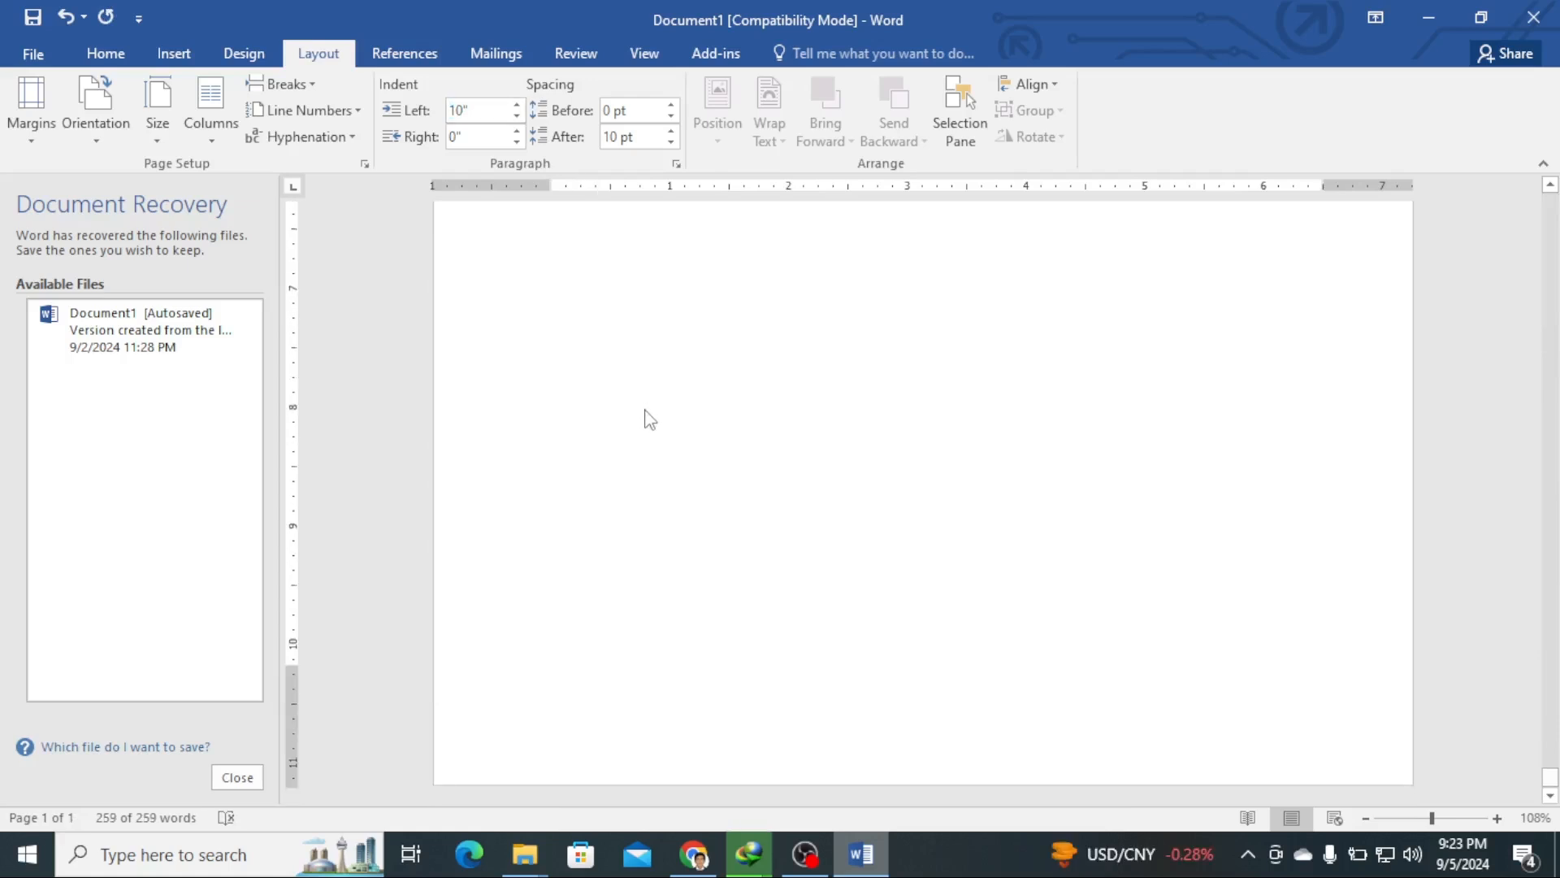
scroll(647, 421, up, 4)
scroll(896, 488, up, 10)
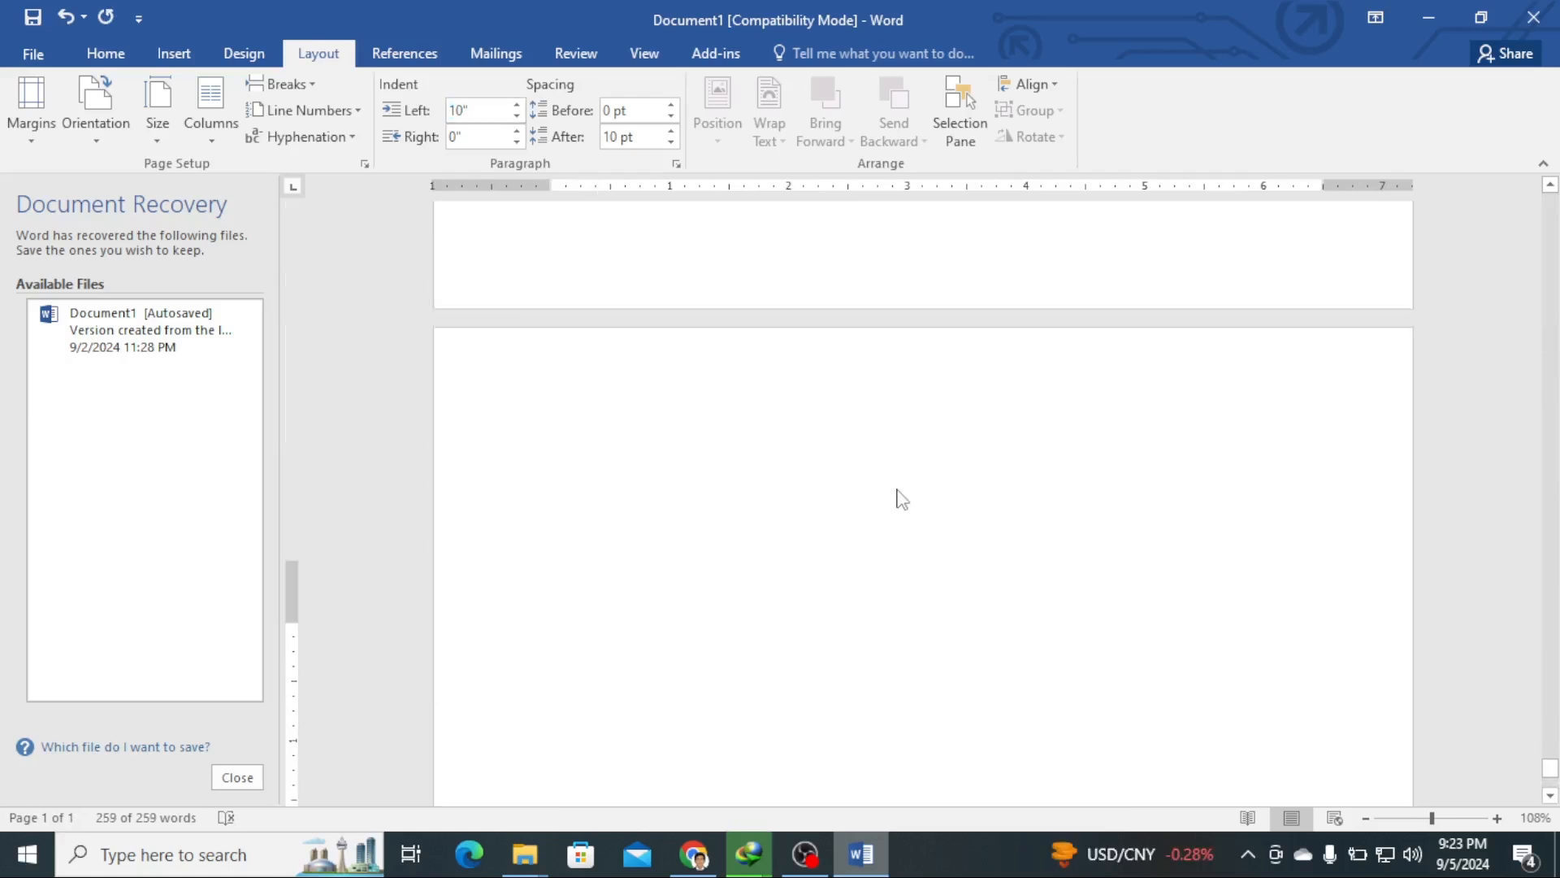
scroll(896, 486, up, 8)
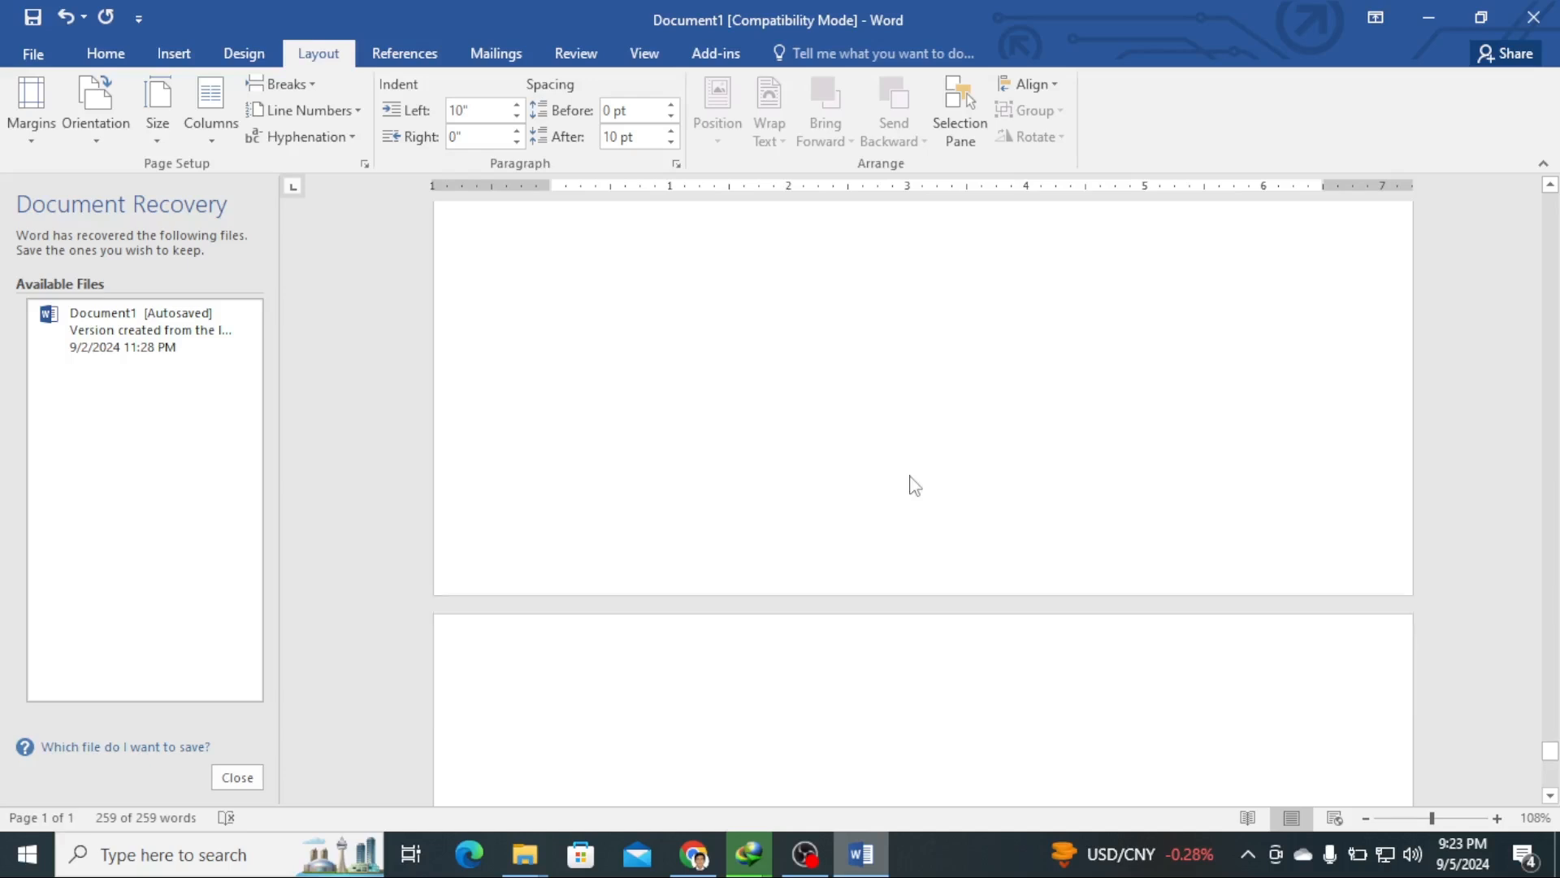
scroll(909, 475, up, 6)
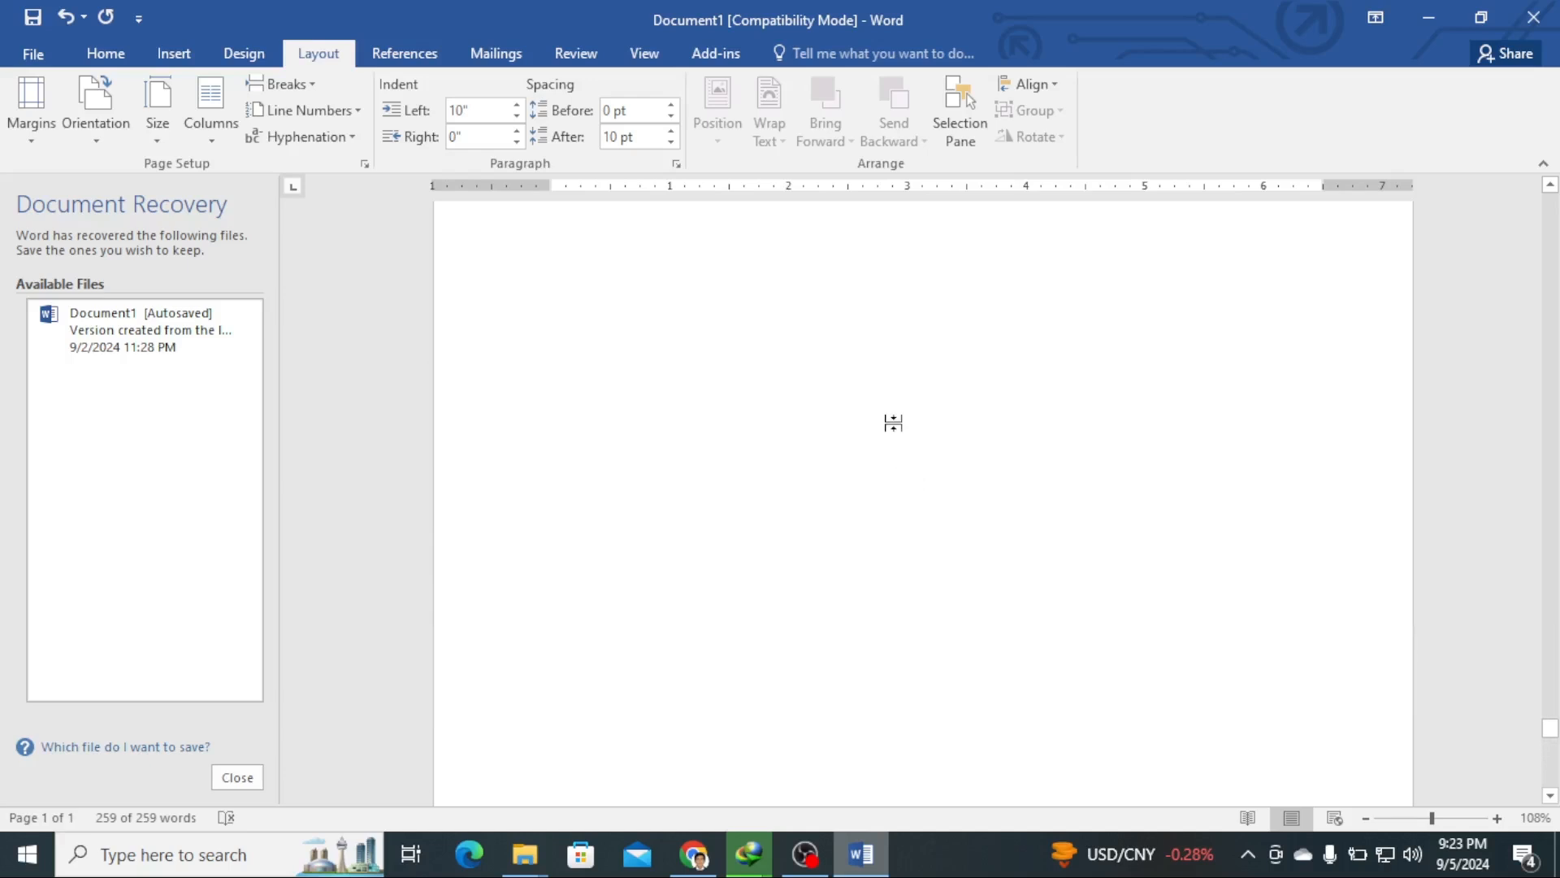
Step: Set the left indent of the selected Lorem ipsum text to 5"
click(461, 115)
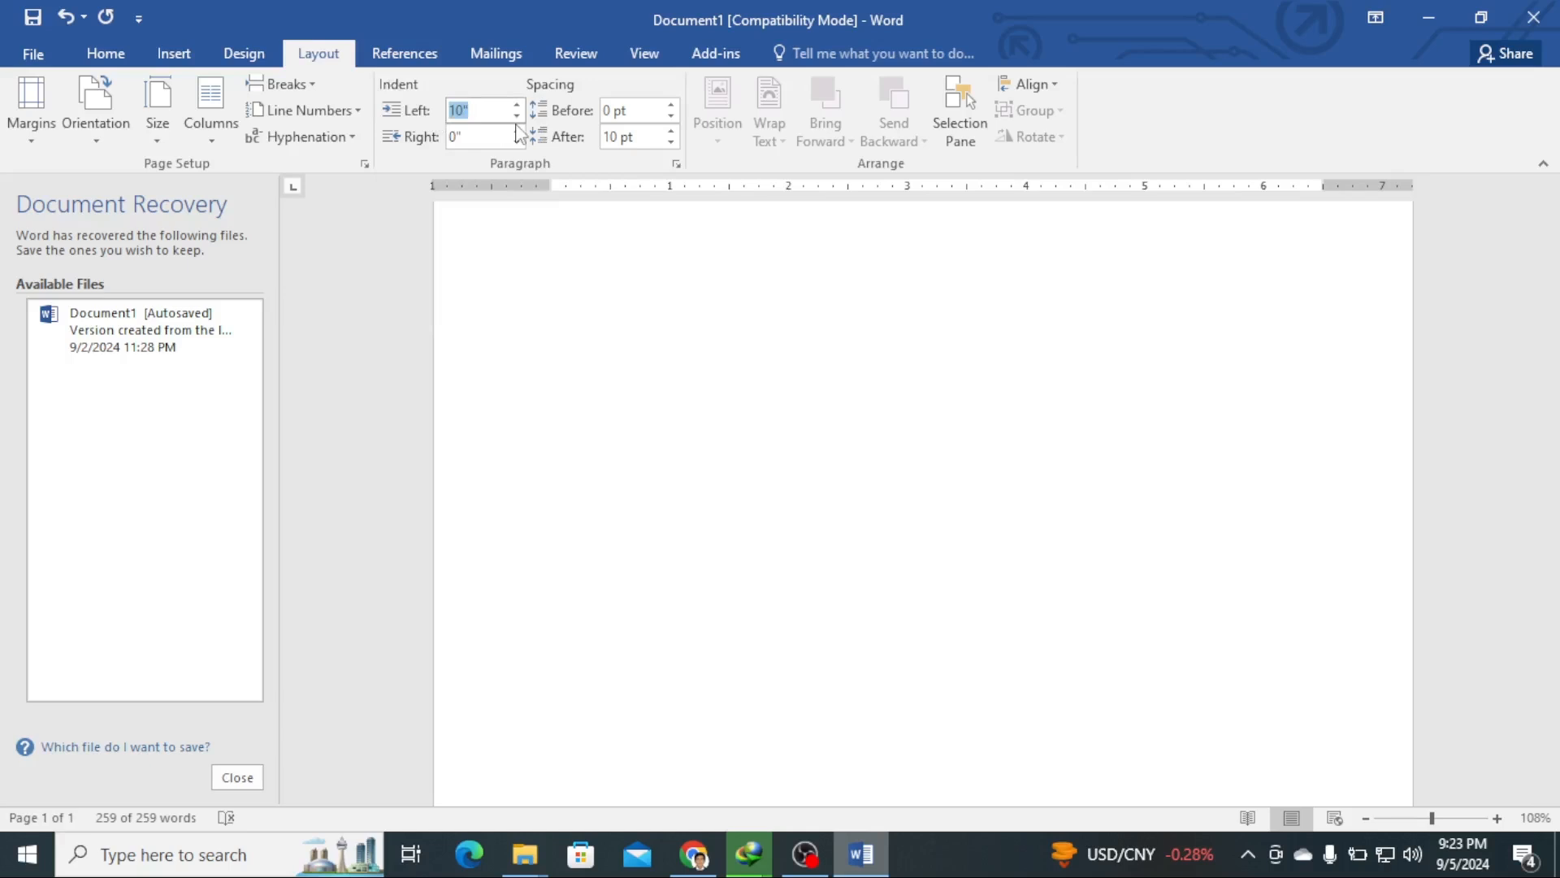
key(BackSpace)
click(461, 137)
click(455, 105)
key(Return)
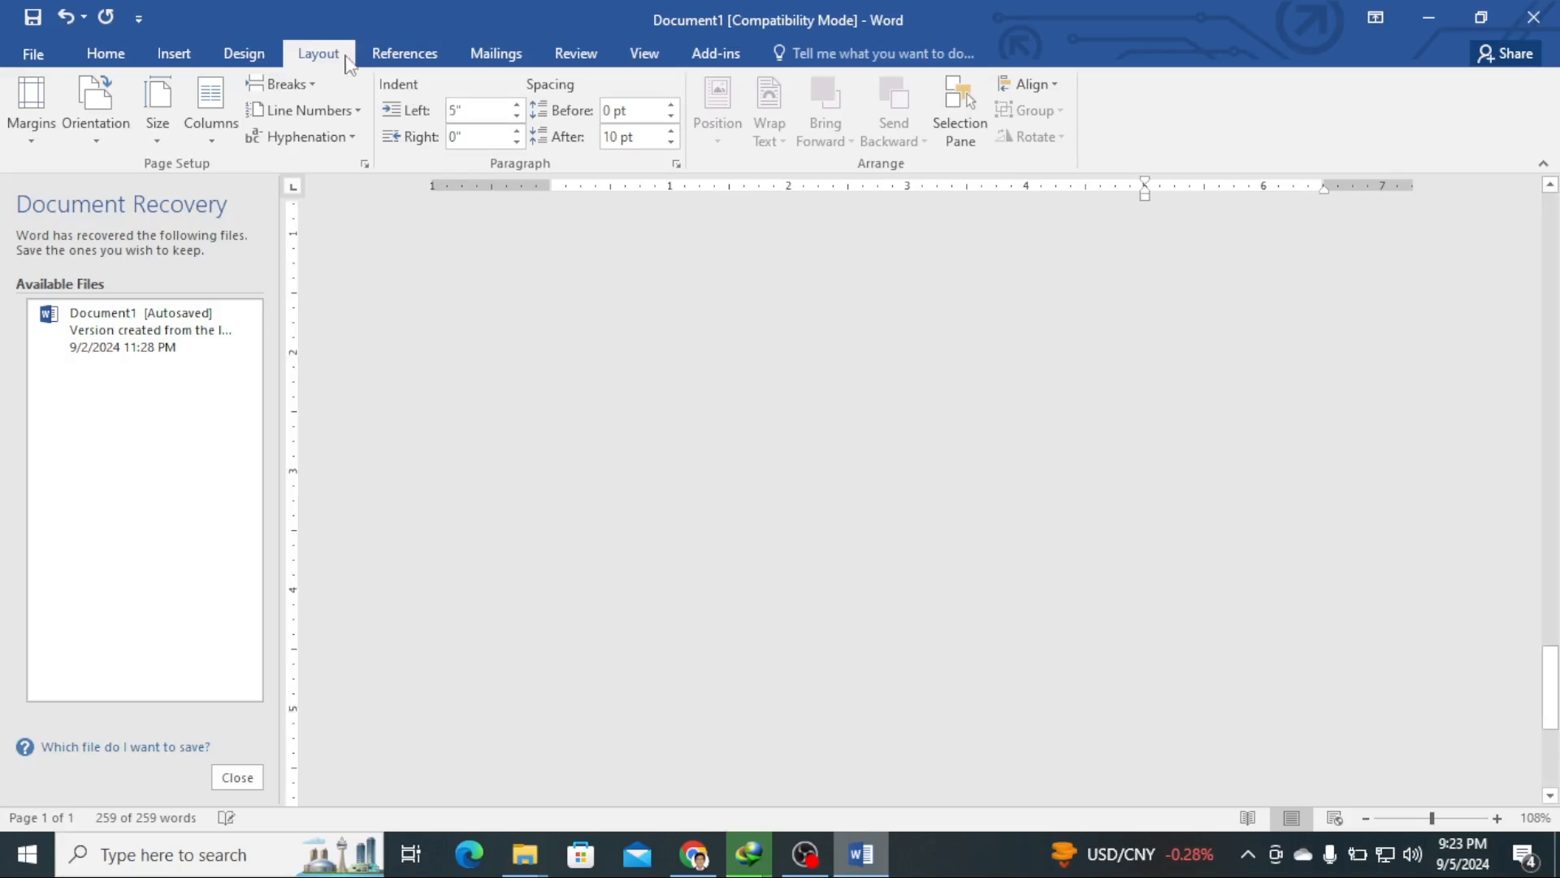
Step: Review the indented text back to the start of the document and dismiss the download-complete notice
scroll(1217, 422, up, 10)
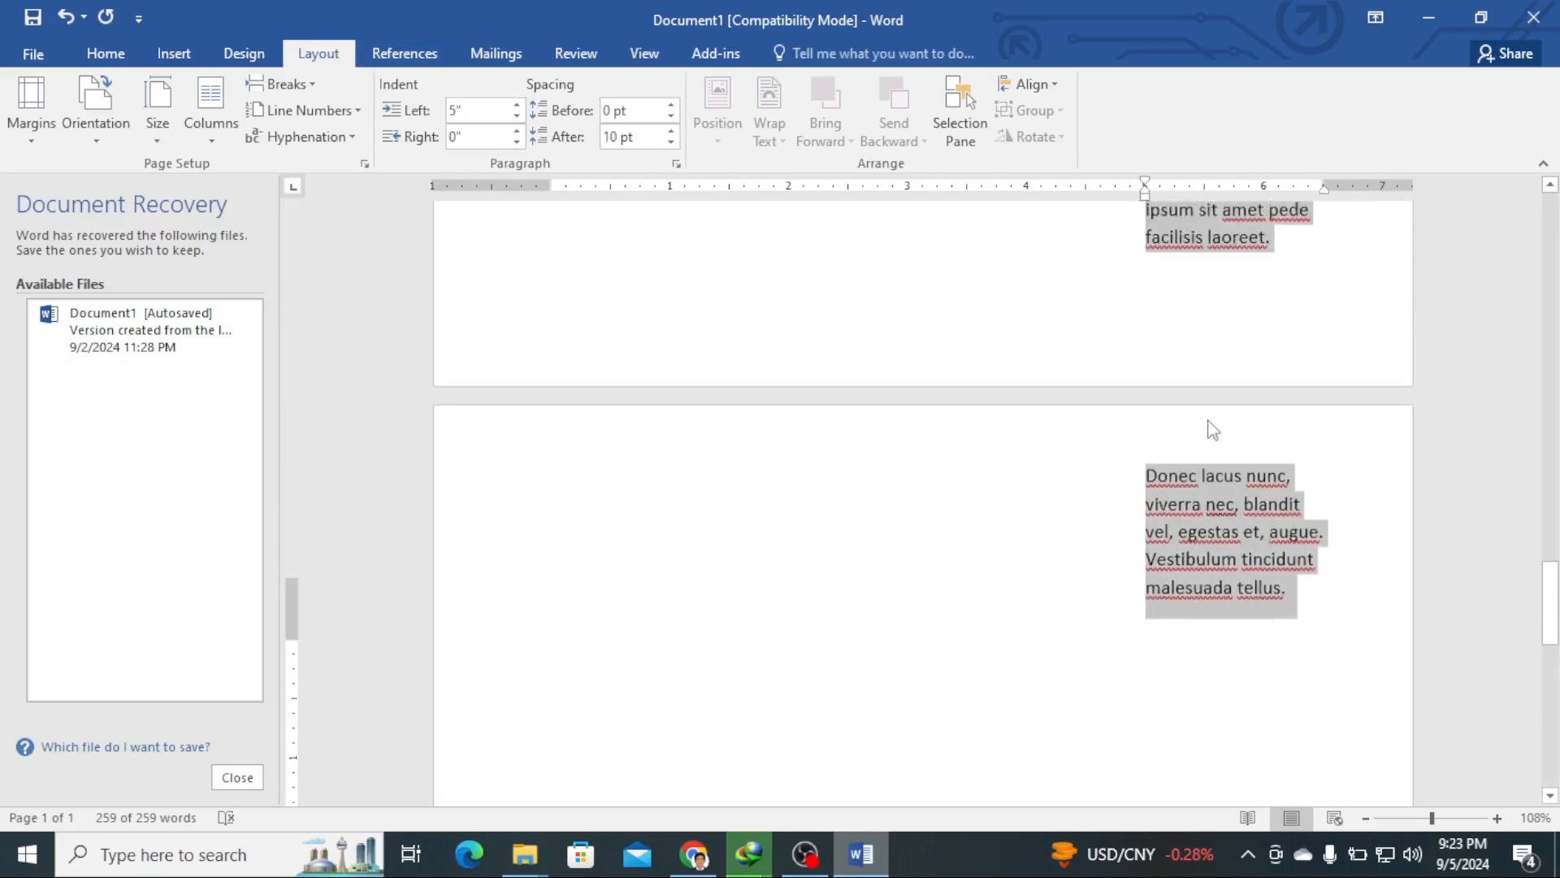
scroll(1201, 417, up, 12)
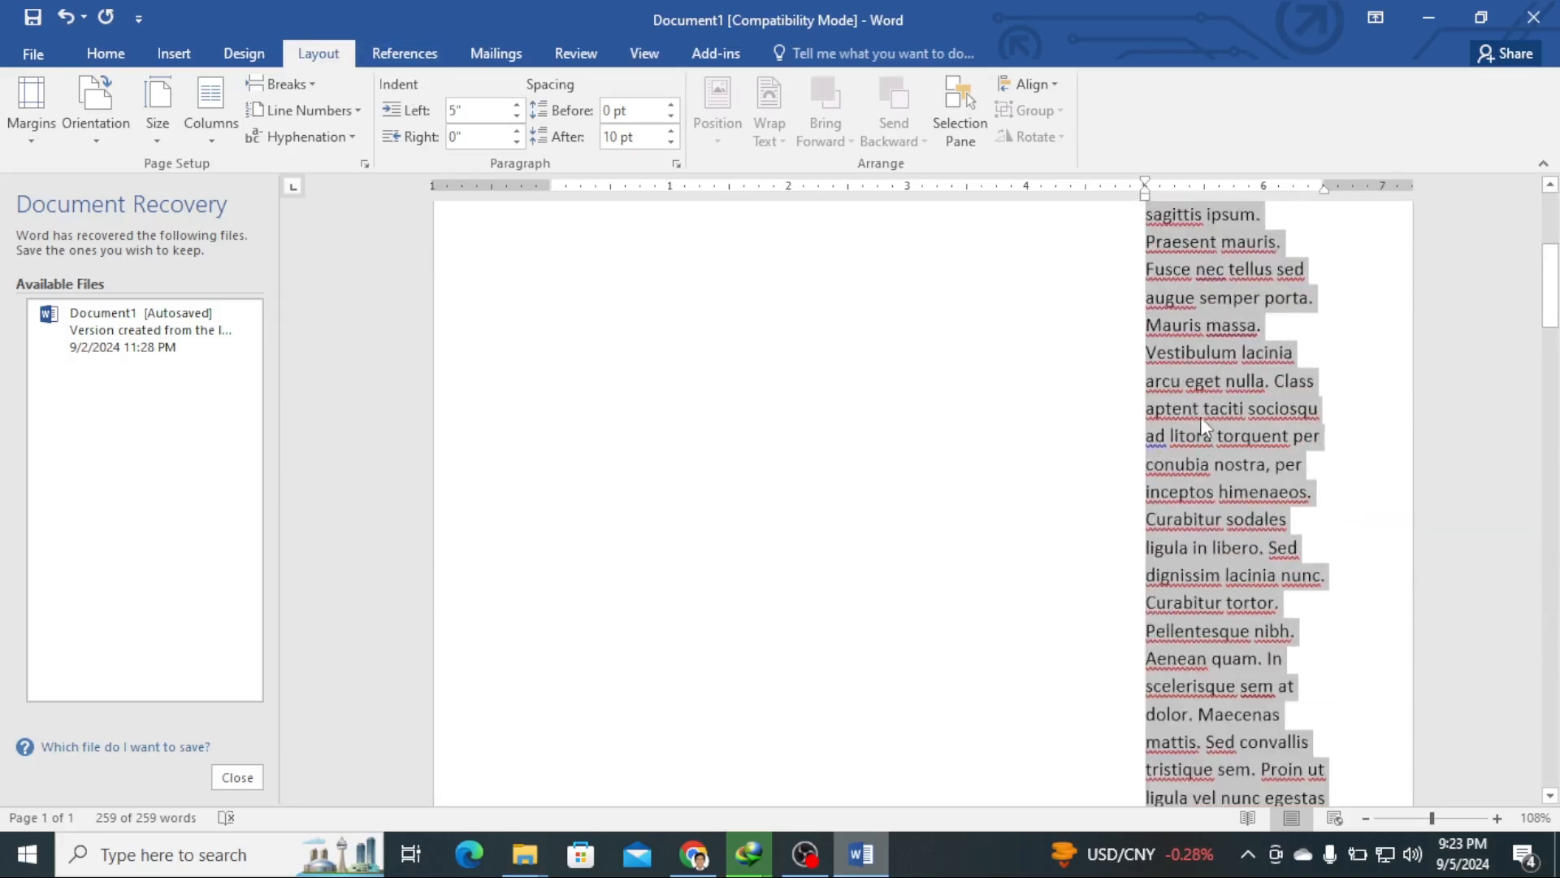
scroll(1201, 416, up, 1)
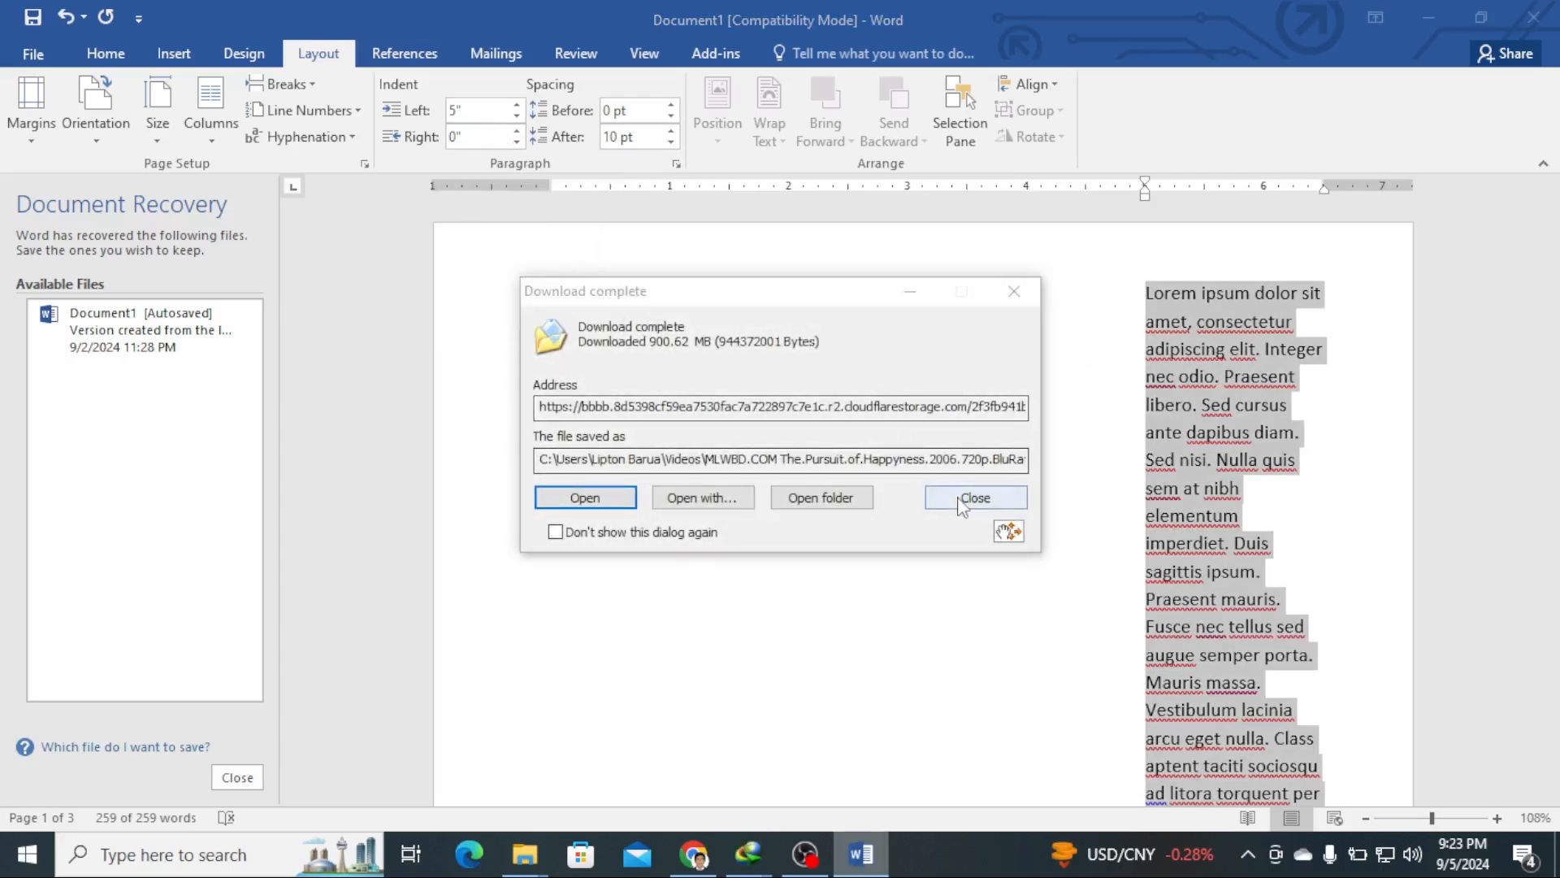
click(971, 495)
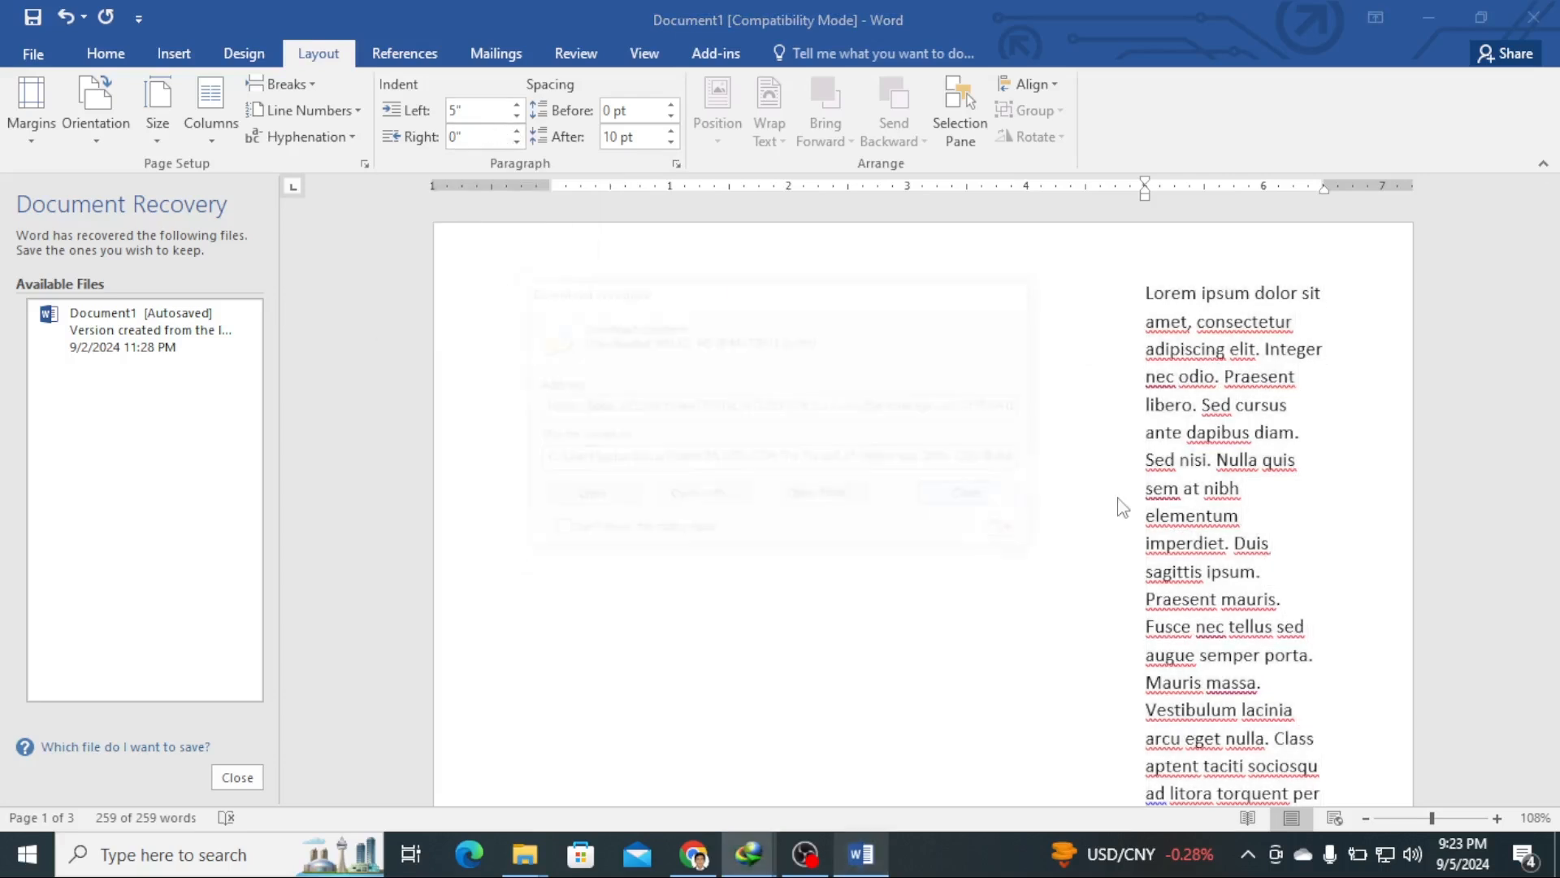
Step: Set the selected Lorem ipsum text's right indent to 2" and its left indent to 0"
click(459, 135)
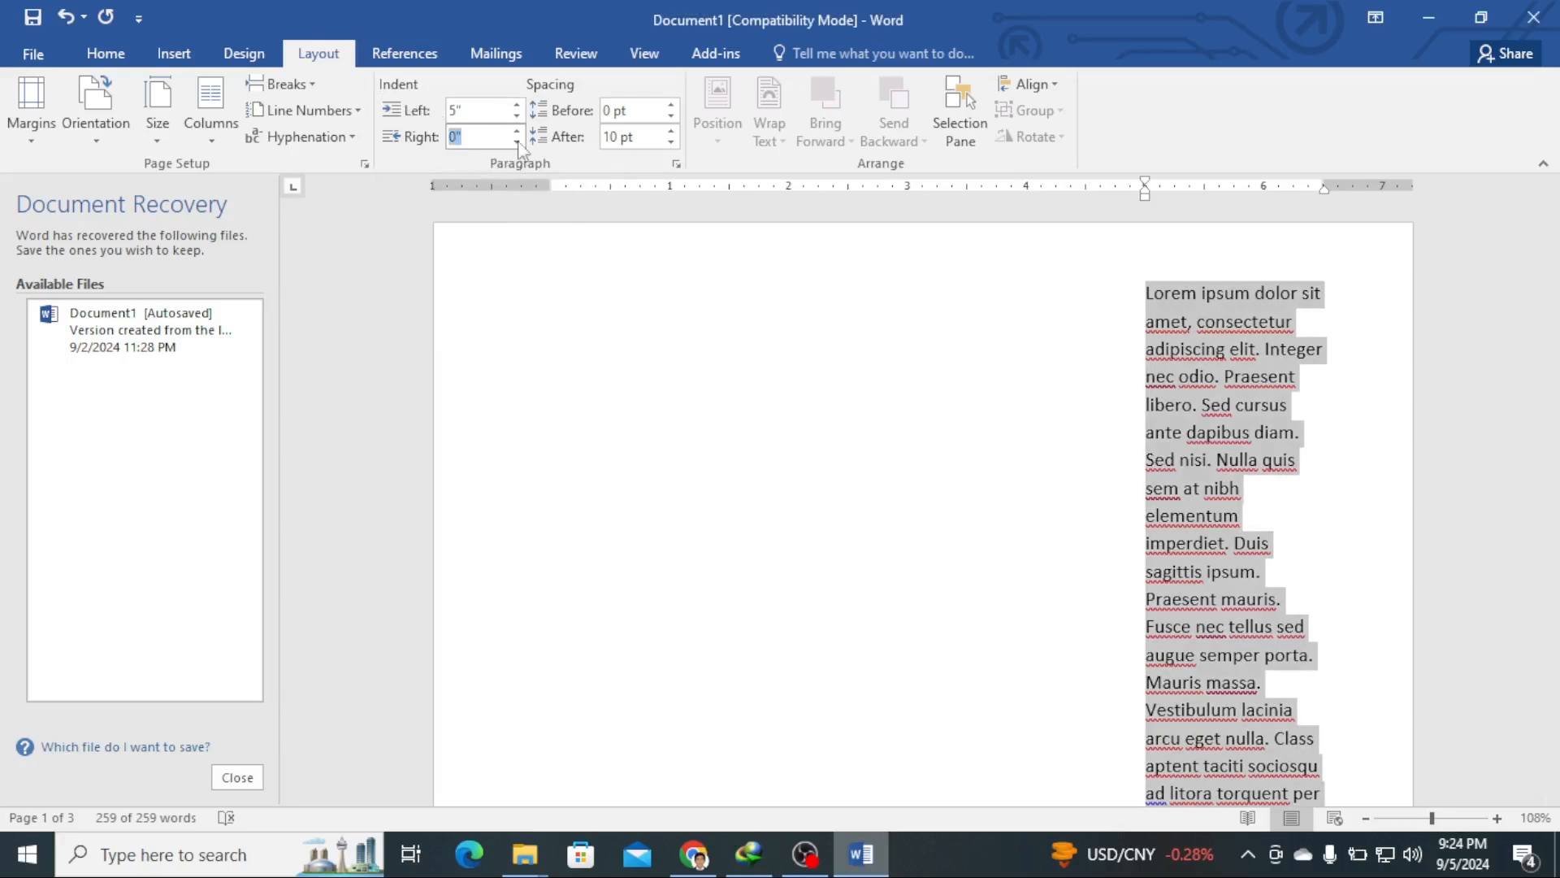
key(BackSpace)
key(Return)
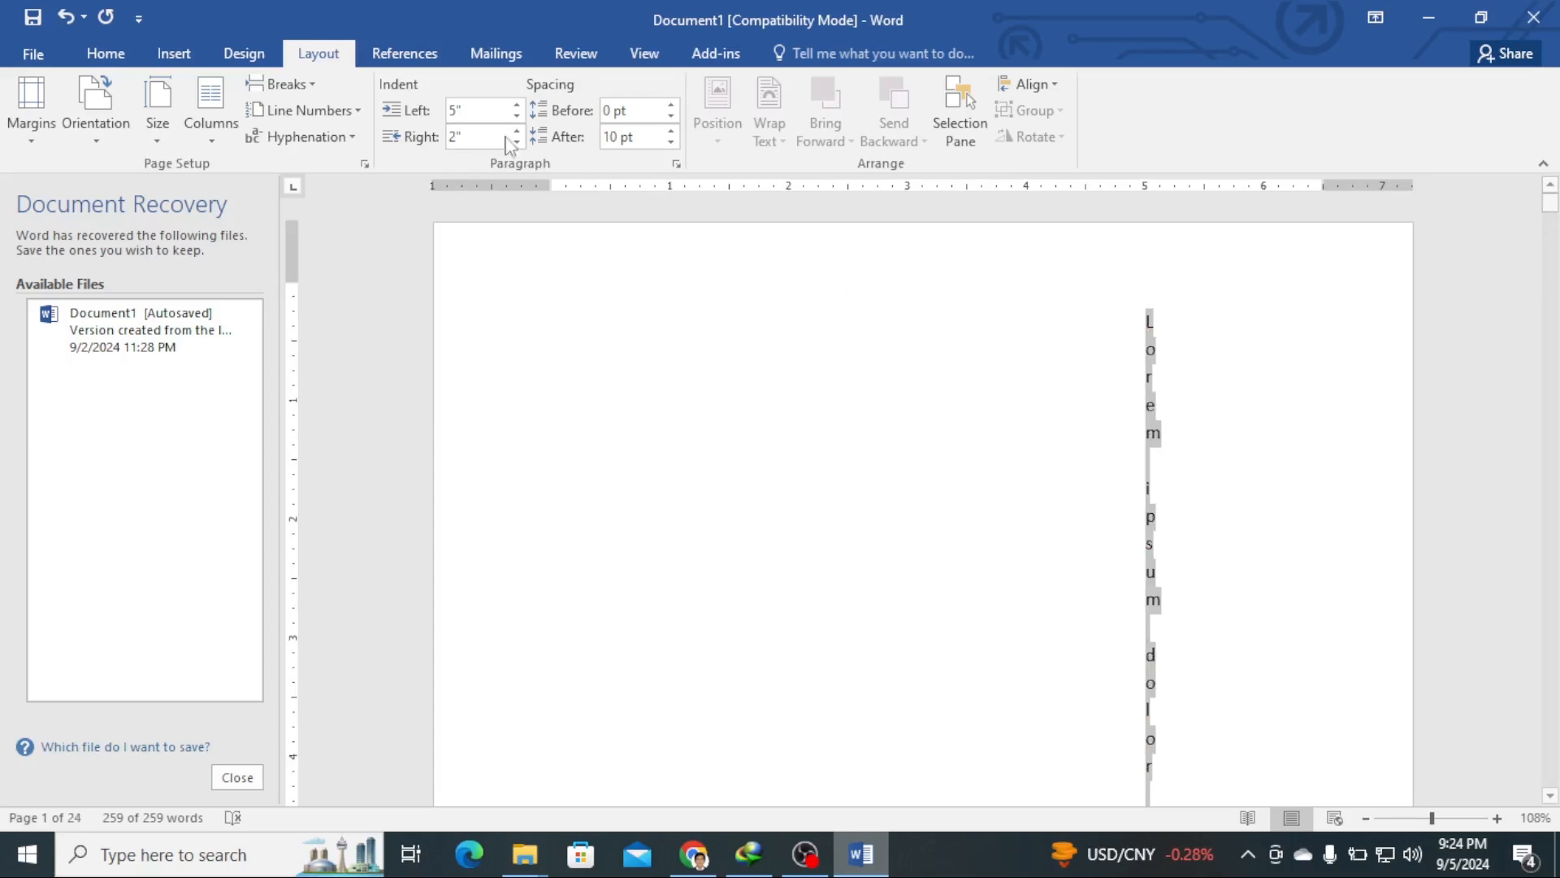
click(455, 109)
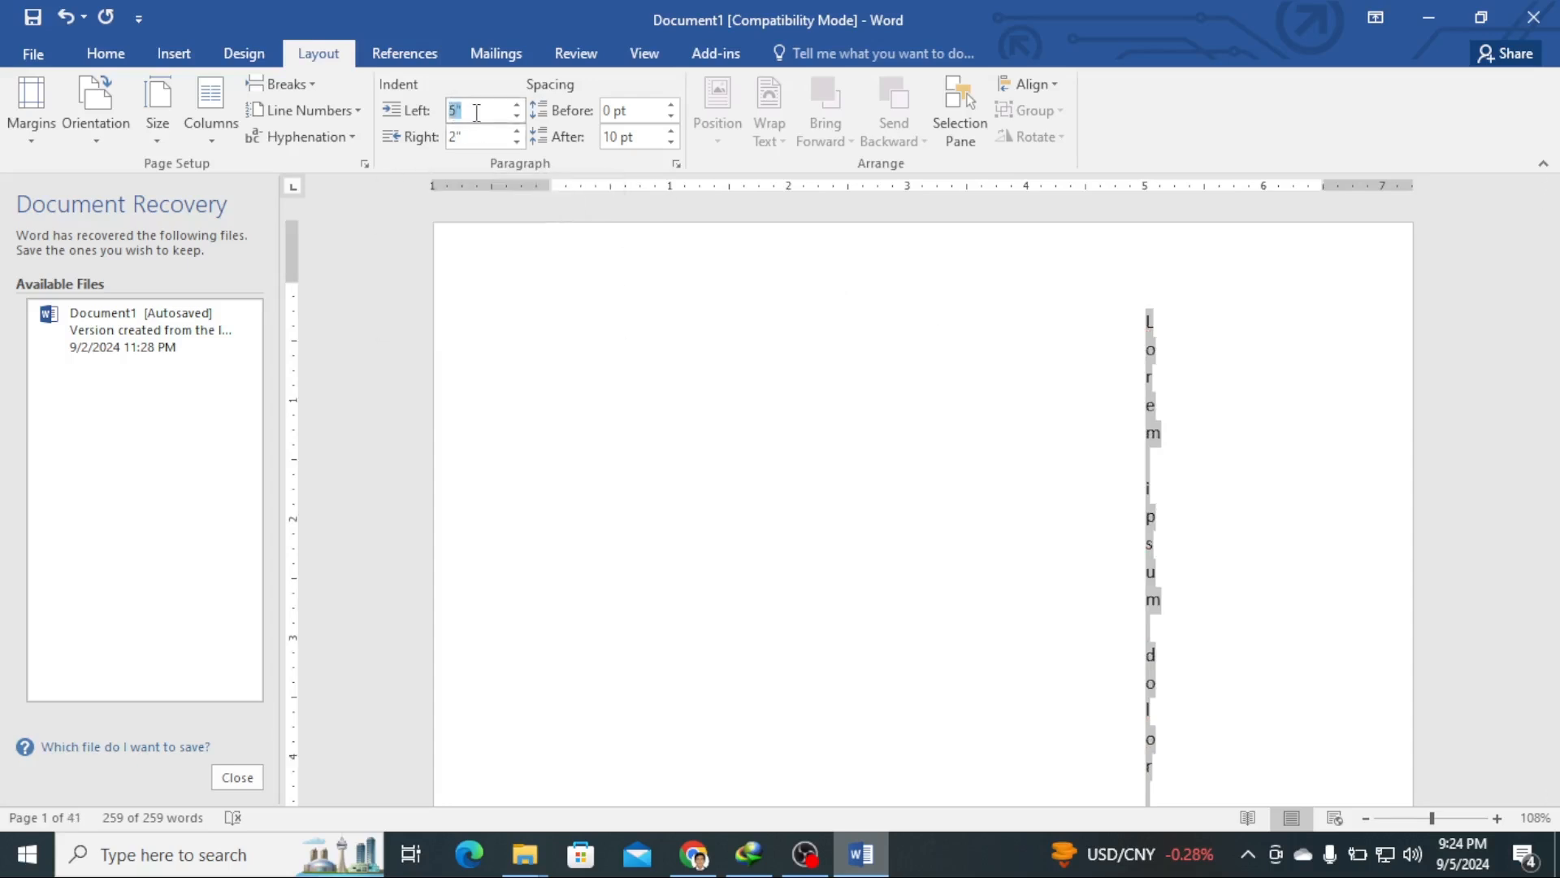
key(Return)
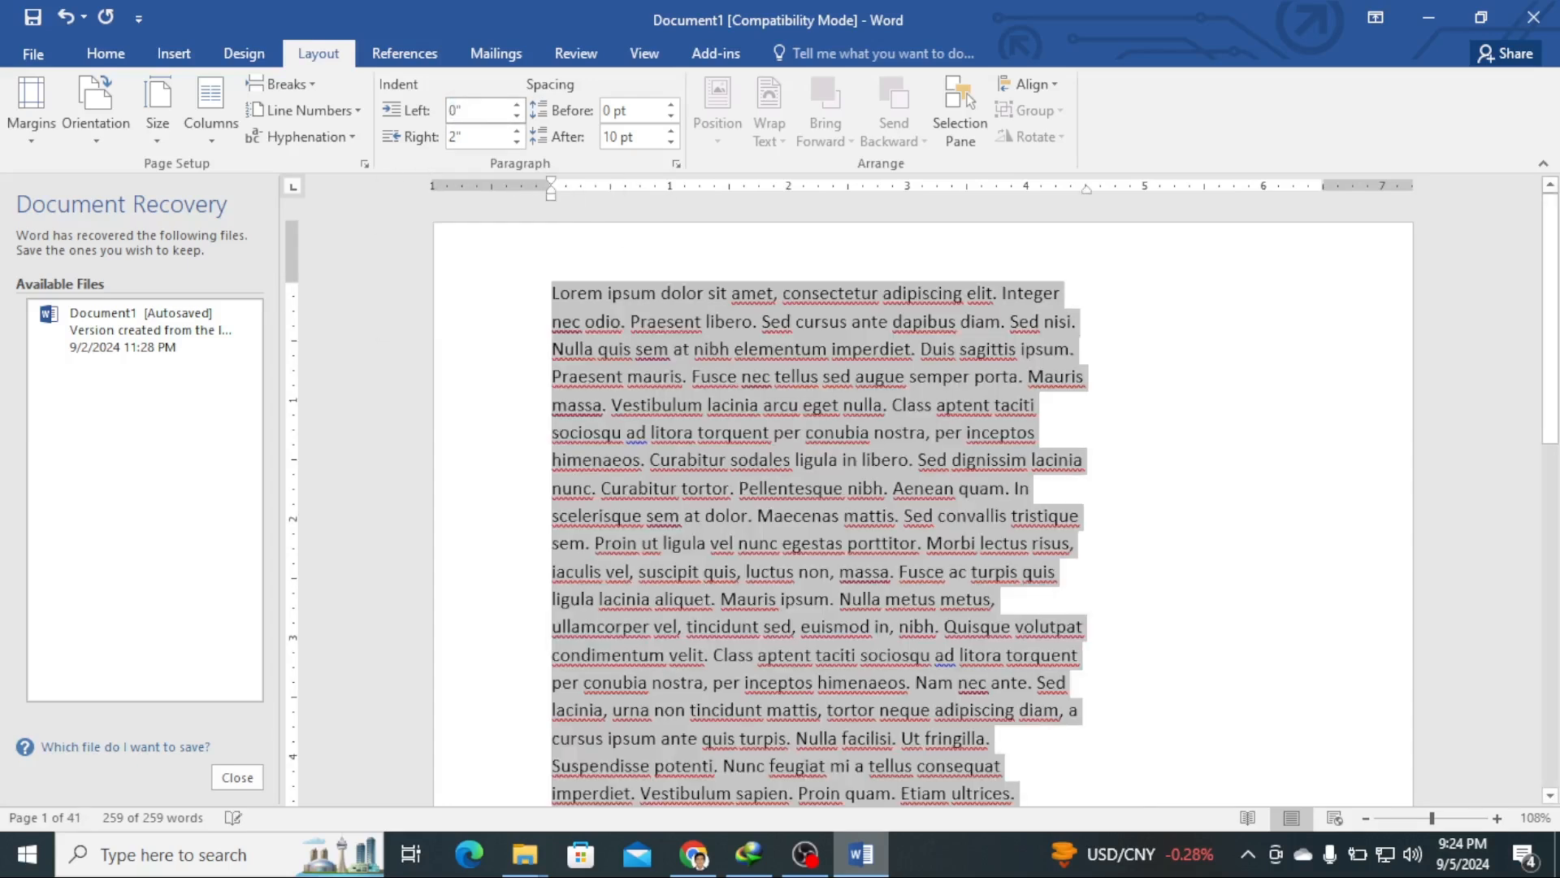
Step: Set the spacing before the selected Lorem ipsum paragraph to 2 pt
click(615, 109)
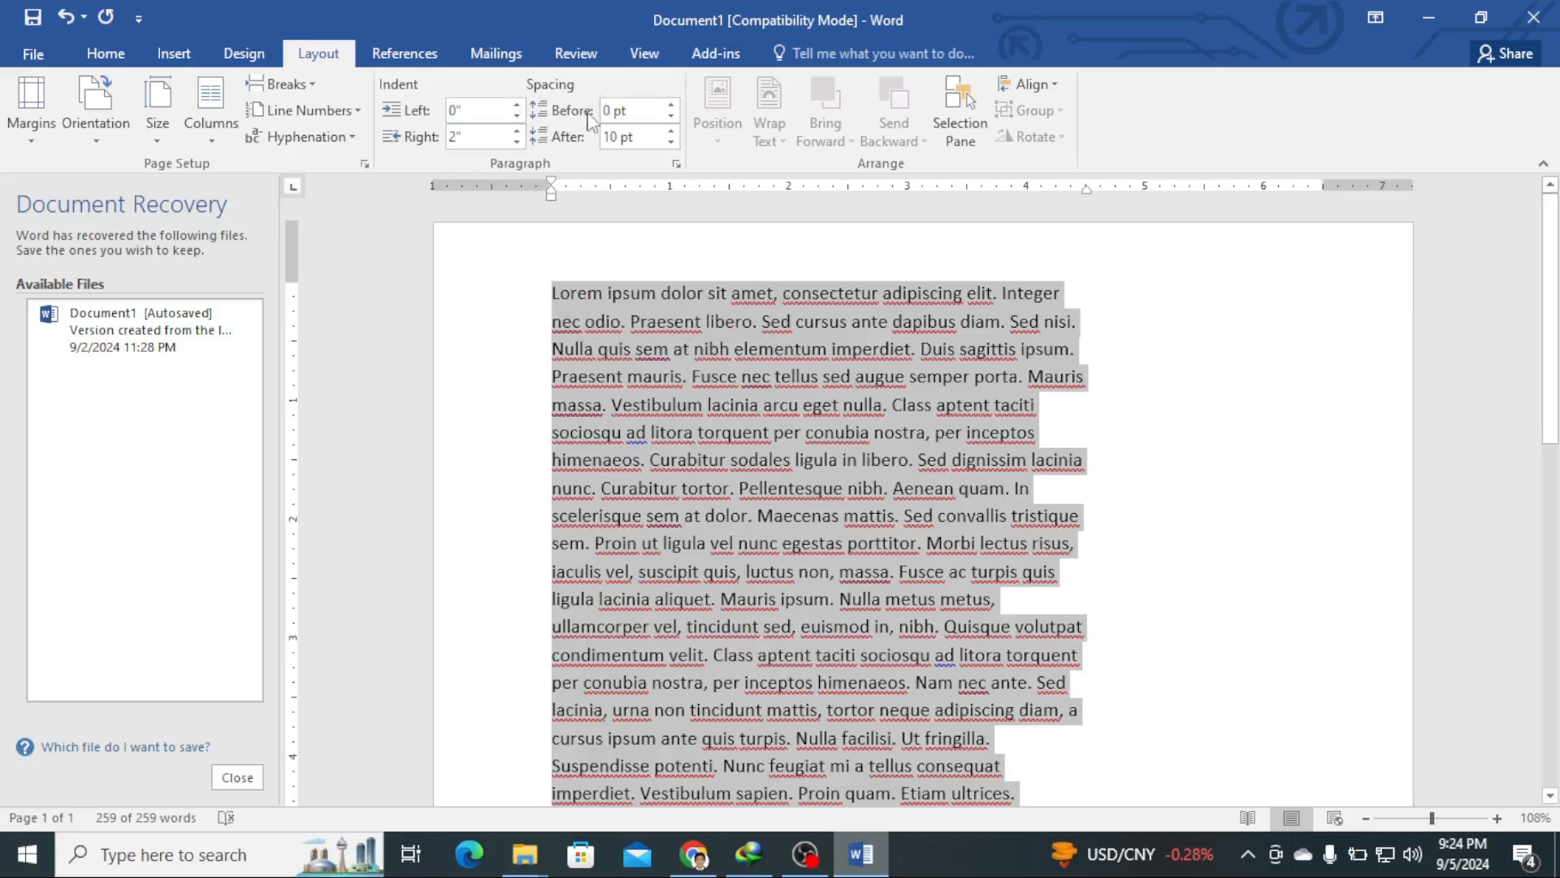
click(615, 109)
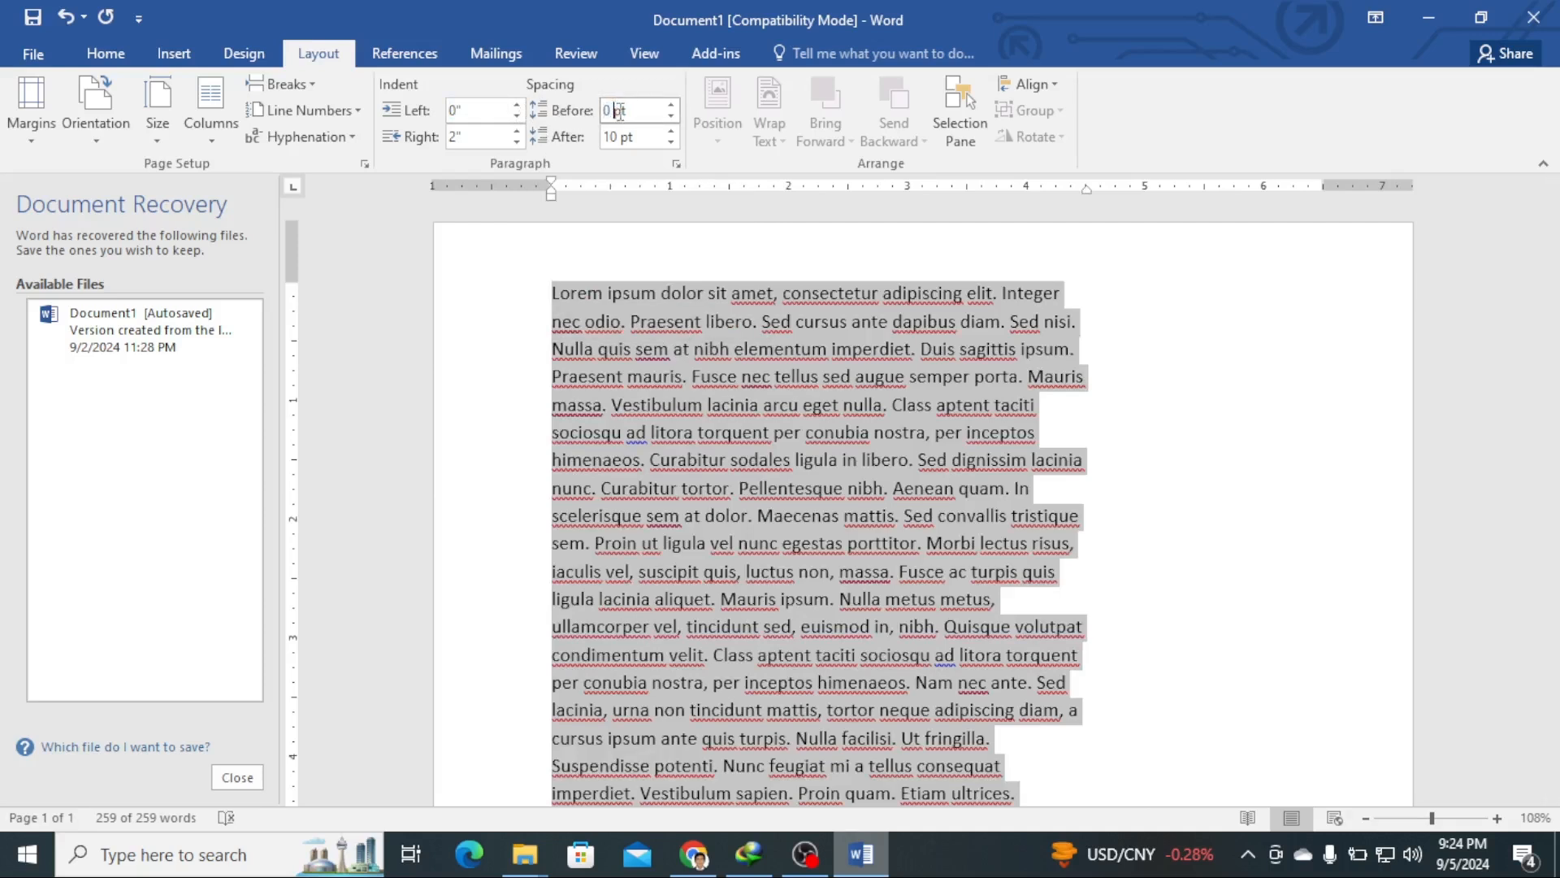
key(BackSpace)
key(Return)
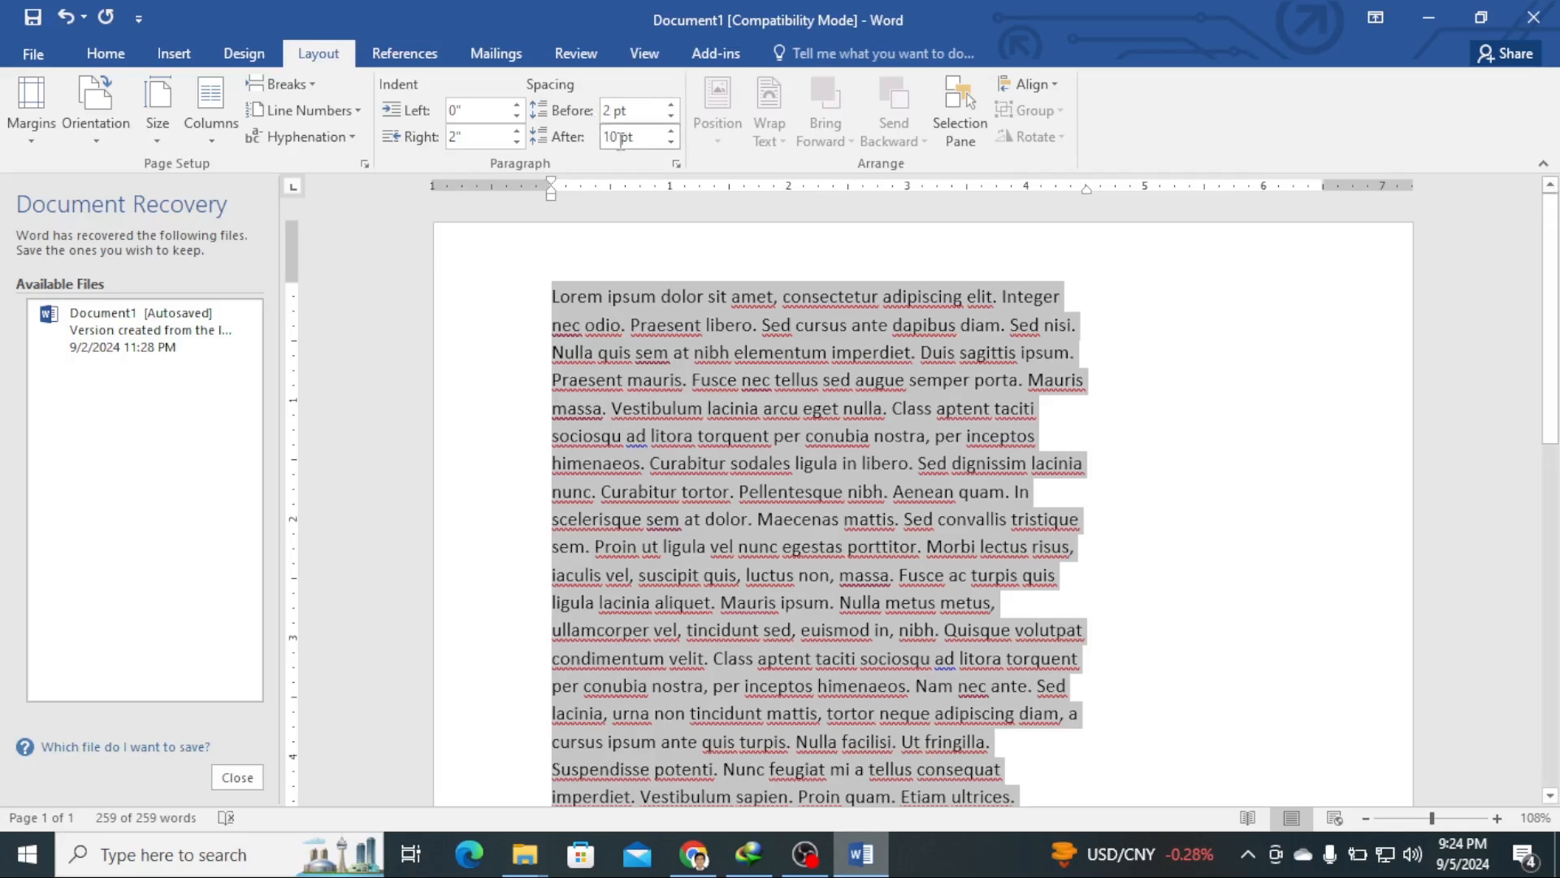
Step: Set the spacing before the Lorem ipsum paragraph to 5 pt and deselect the text
click(620, 111)
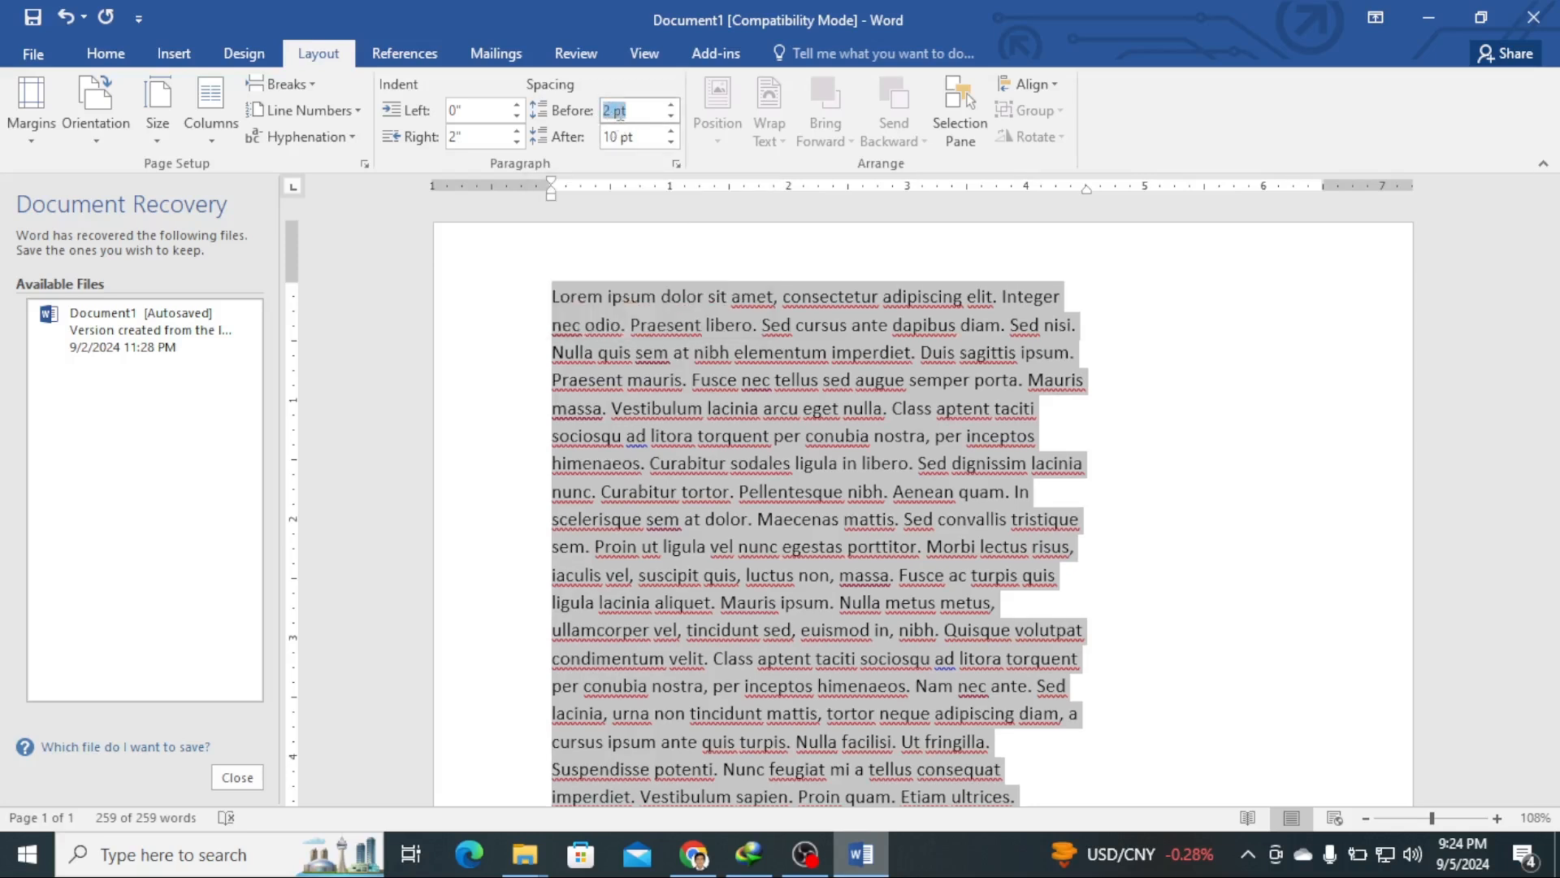
click(617, 112)
key(Return)
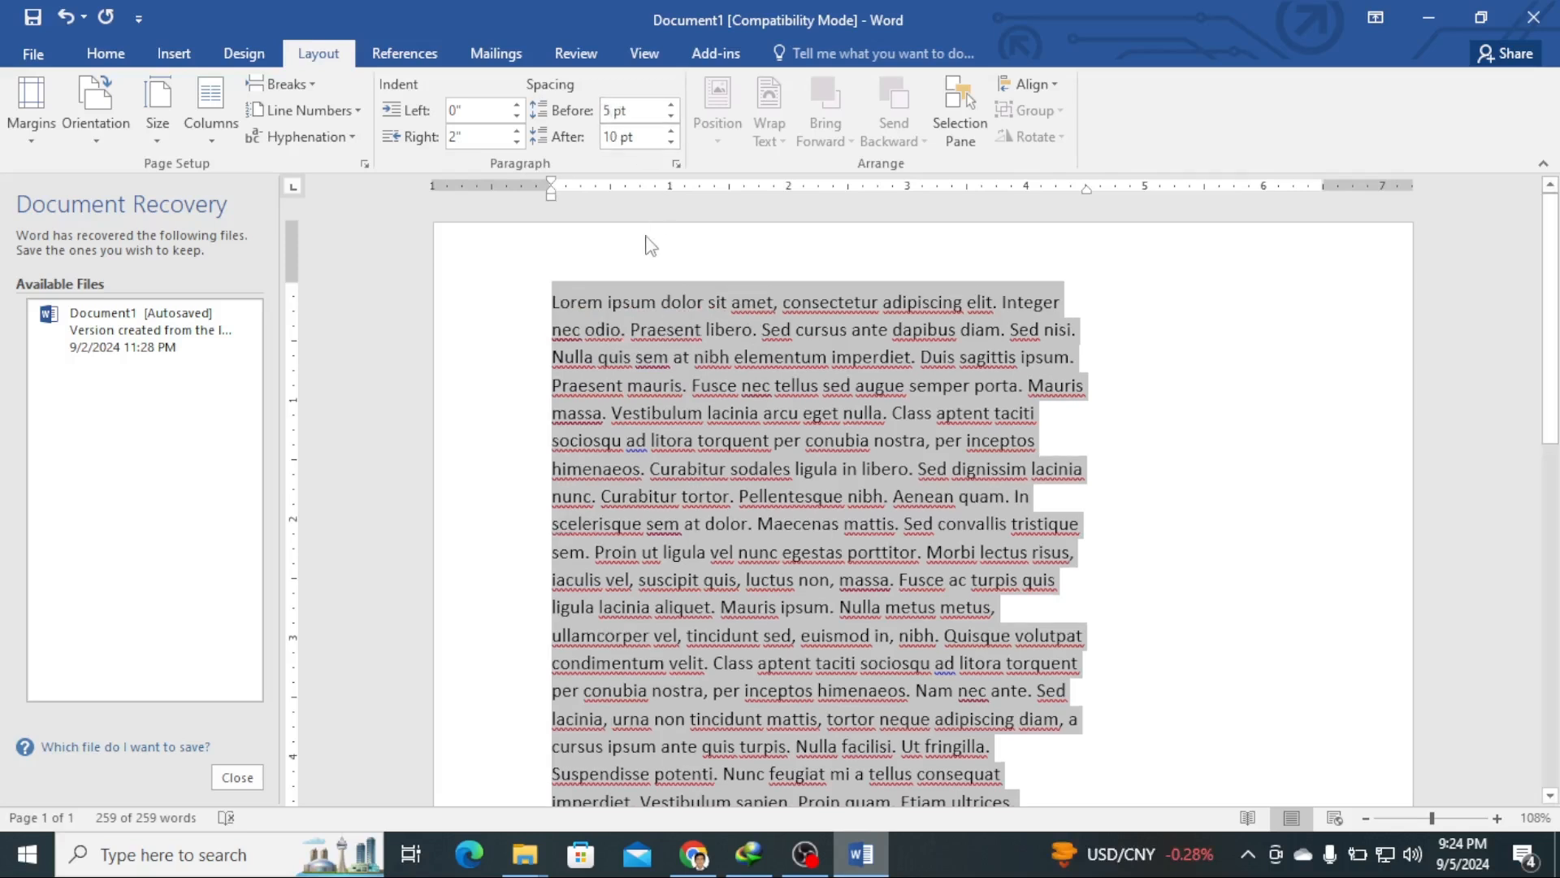
click(639, 273)
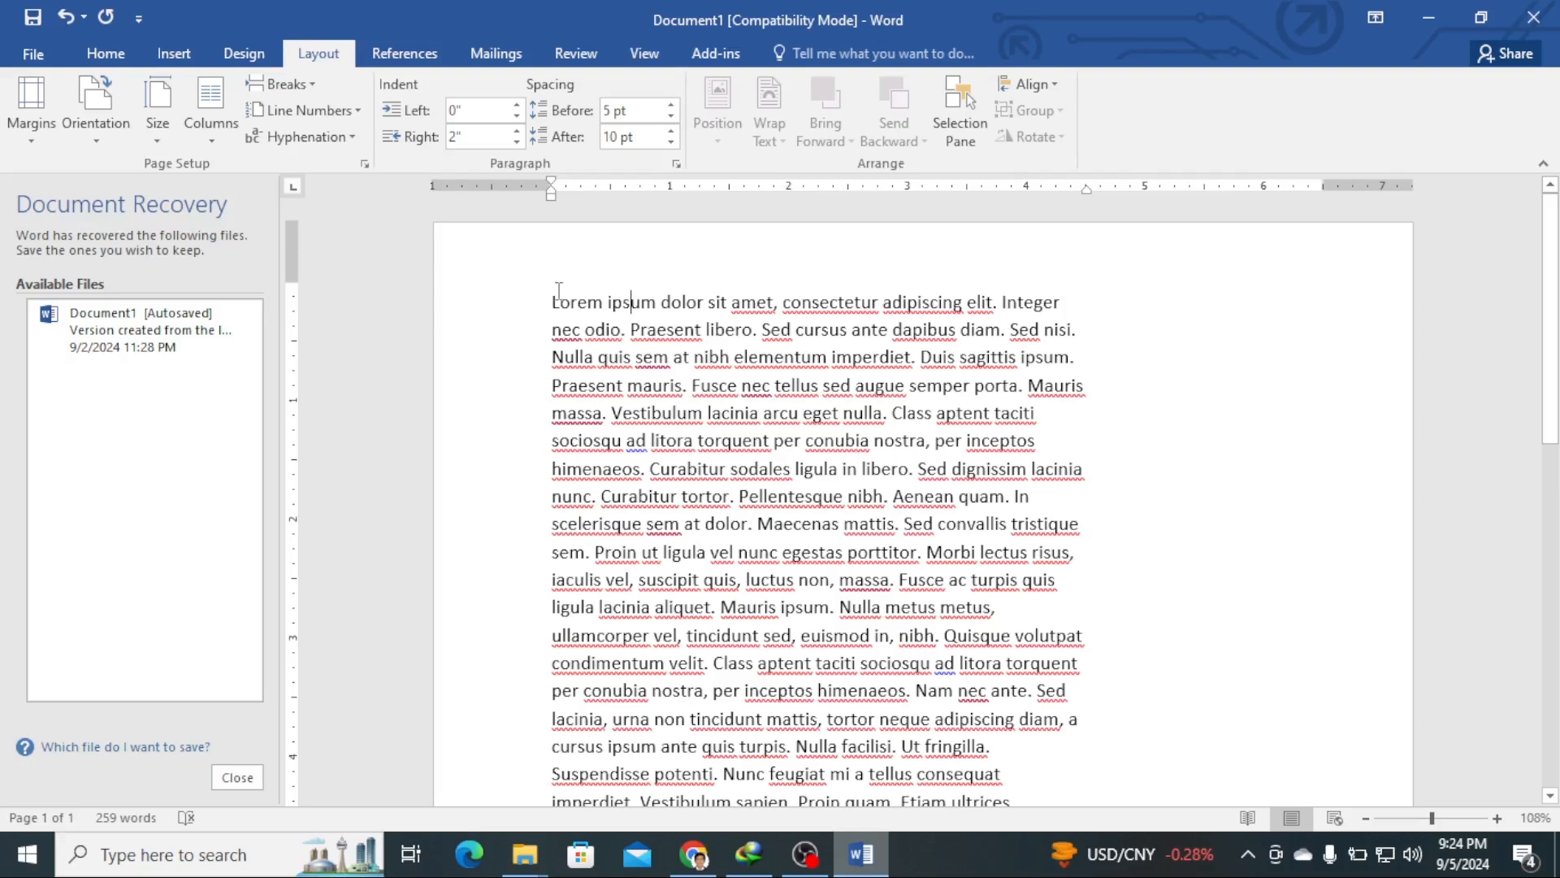
Step: Set the spacing after the Lorem ipsum paragraph to 5 pt and inspect the end of the text
click(618, 138)
click(611, 136)
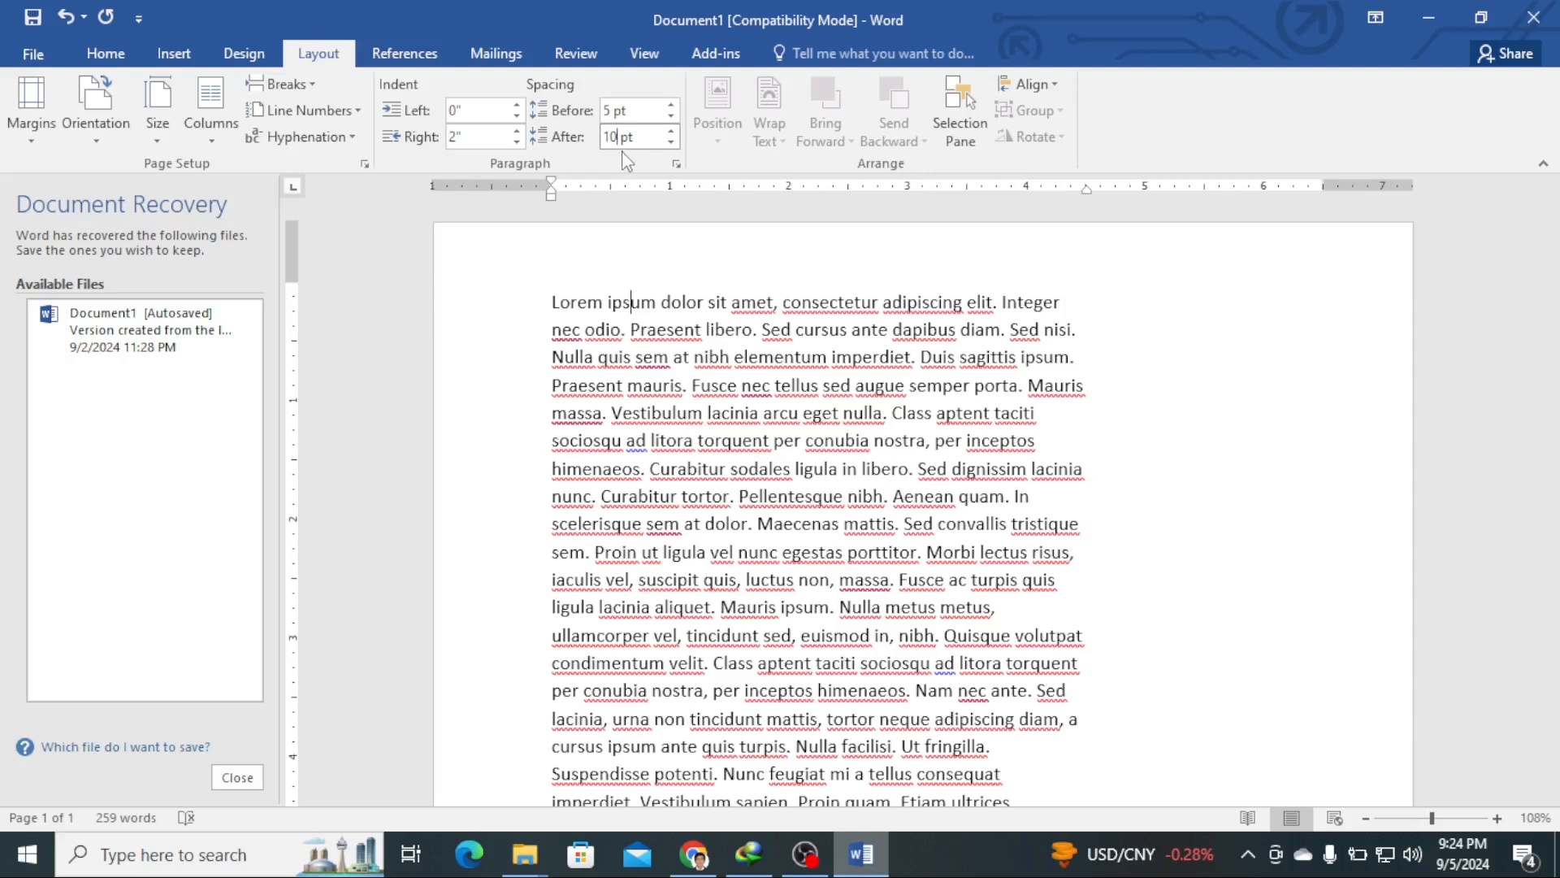
key(BackSpace)
key(BackSpace)
scroll(813, 503, down, 10)
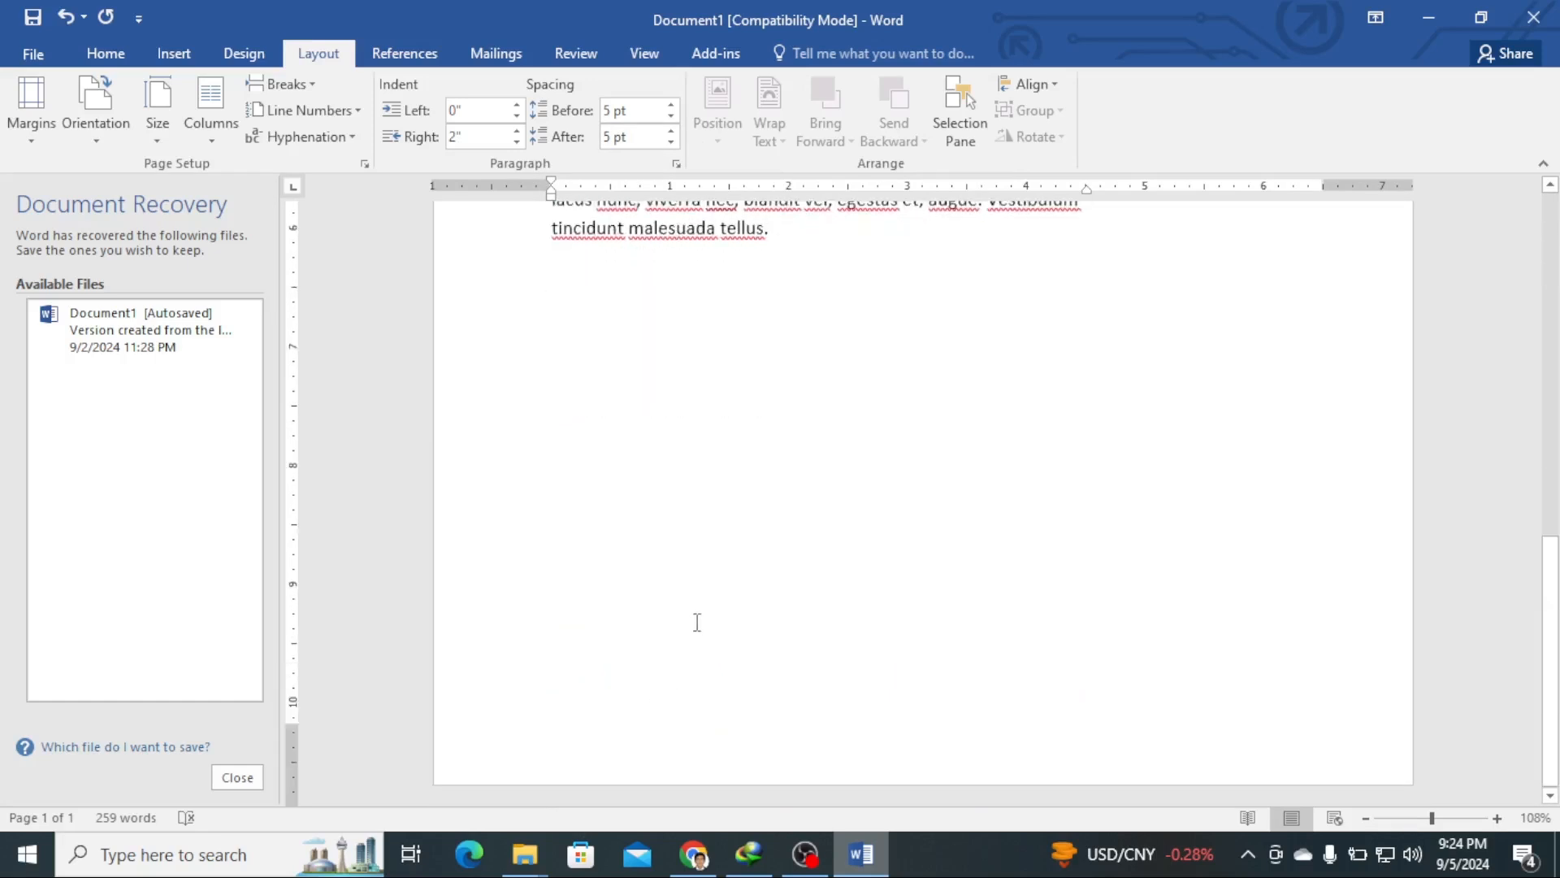
scroll(696, 623, up, 1)
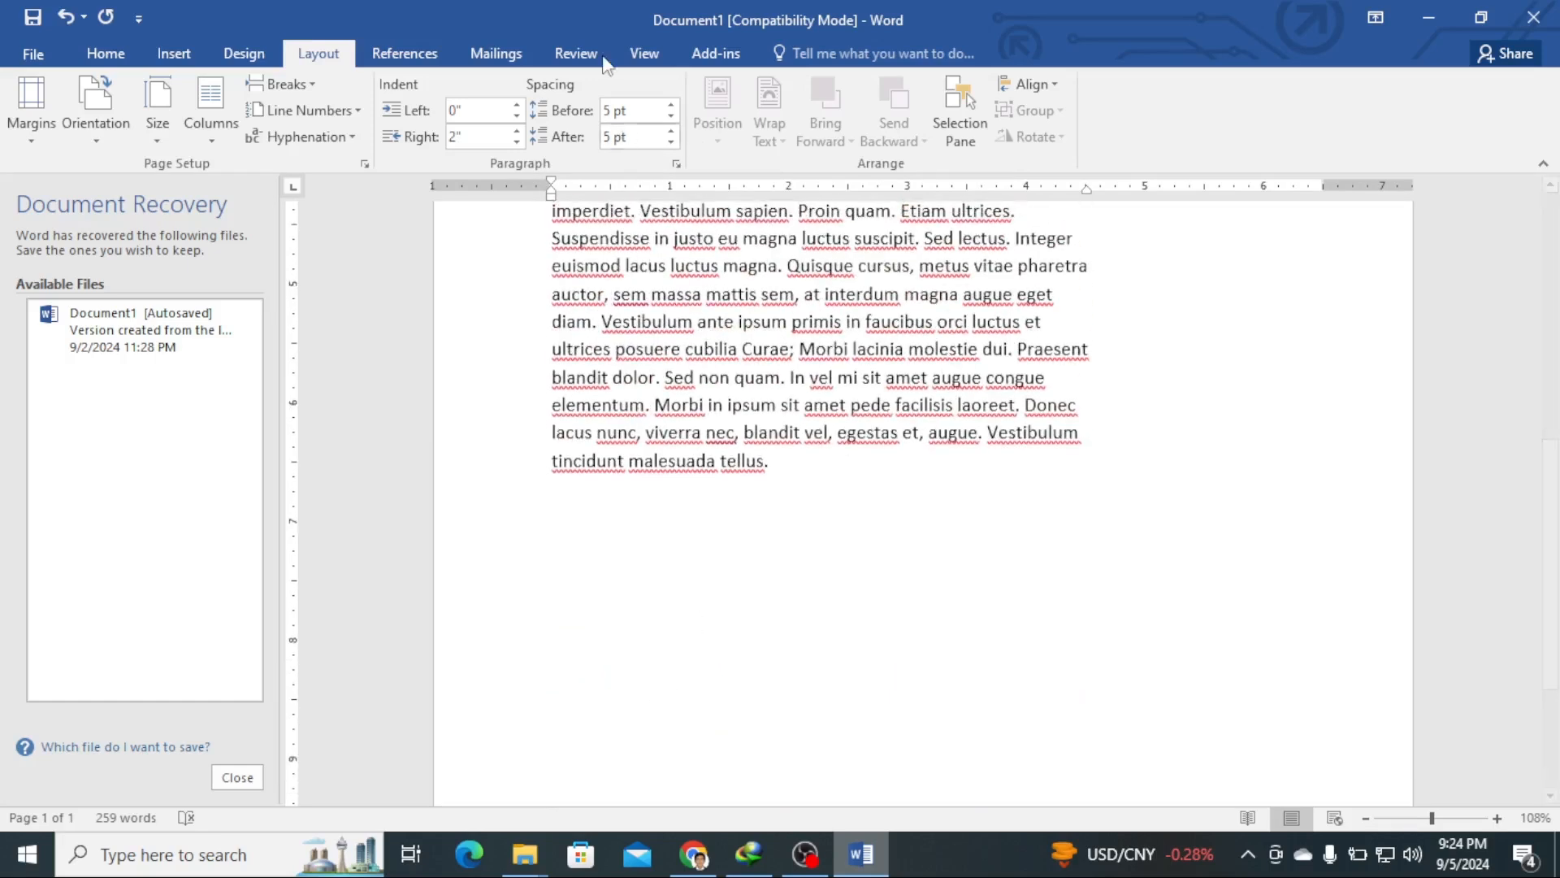
Step: Set the spacing after the Lorem ipsum paragraph to 15 pt and check the end of the text
click(606, 136)
text(1)
key(Return)
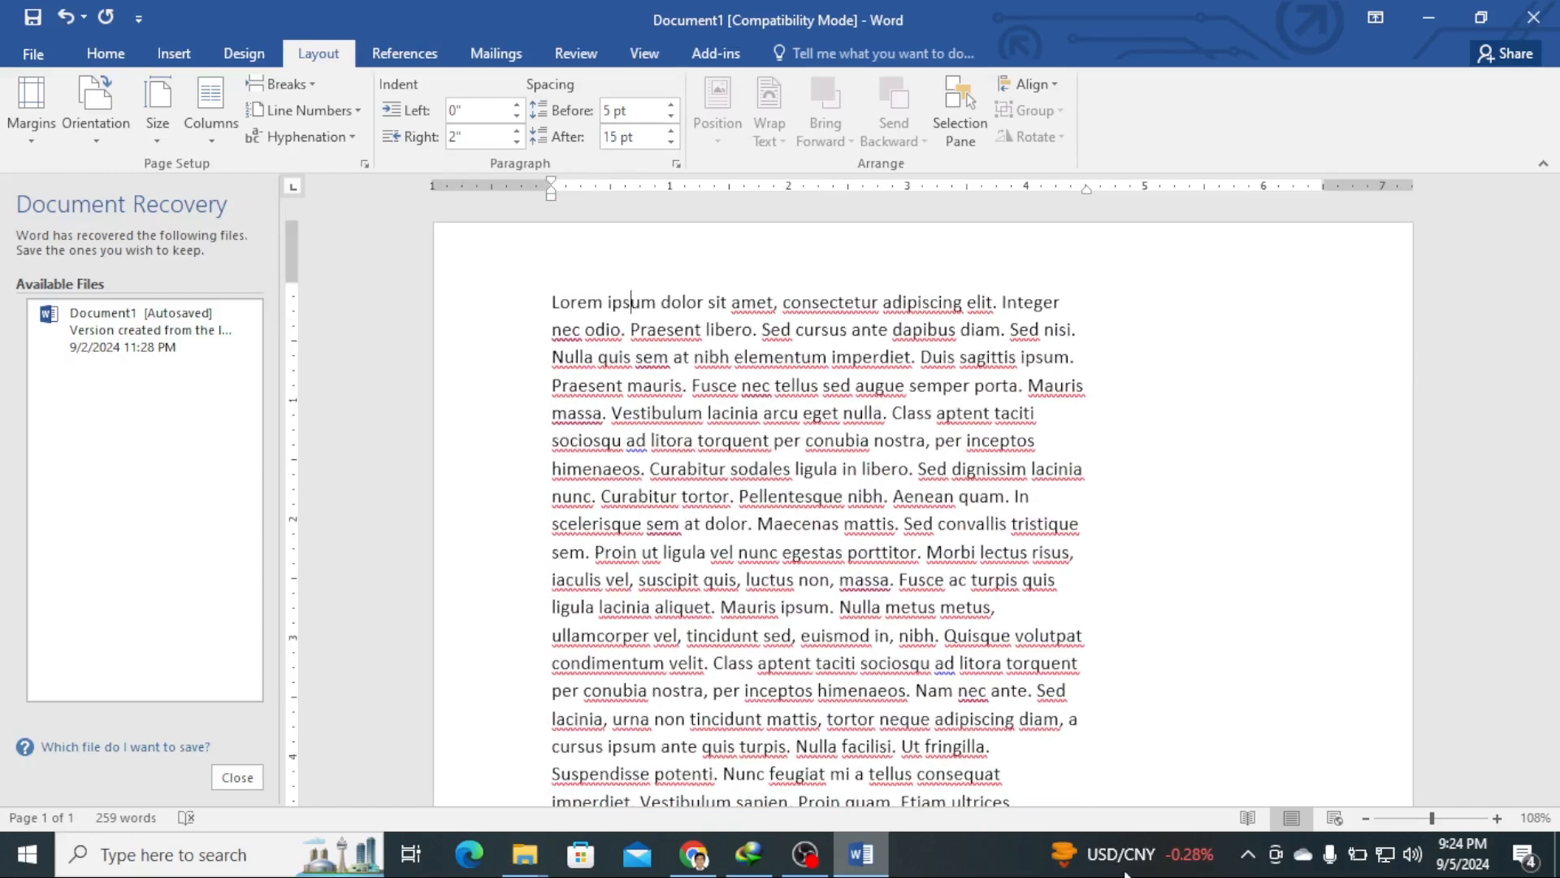
scroll(819, 602, down, 8)
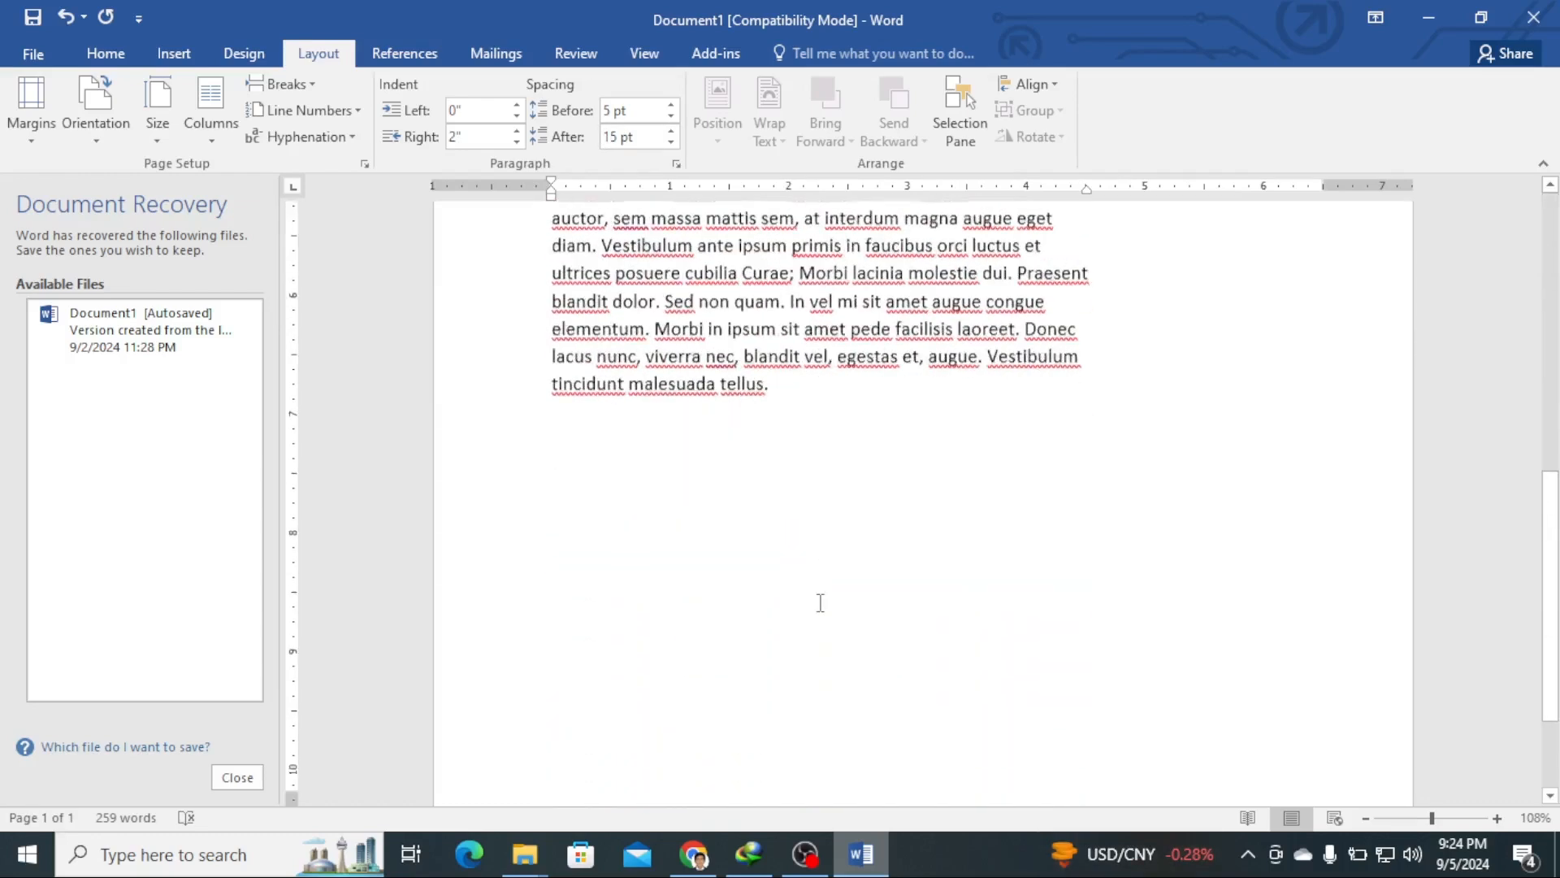
scroll(820, 602, up, 10)
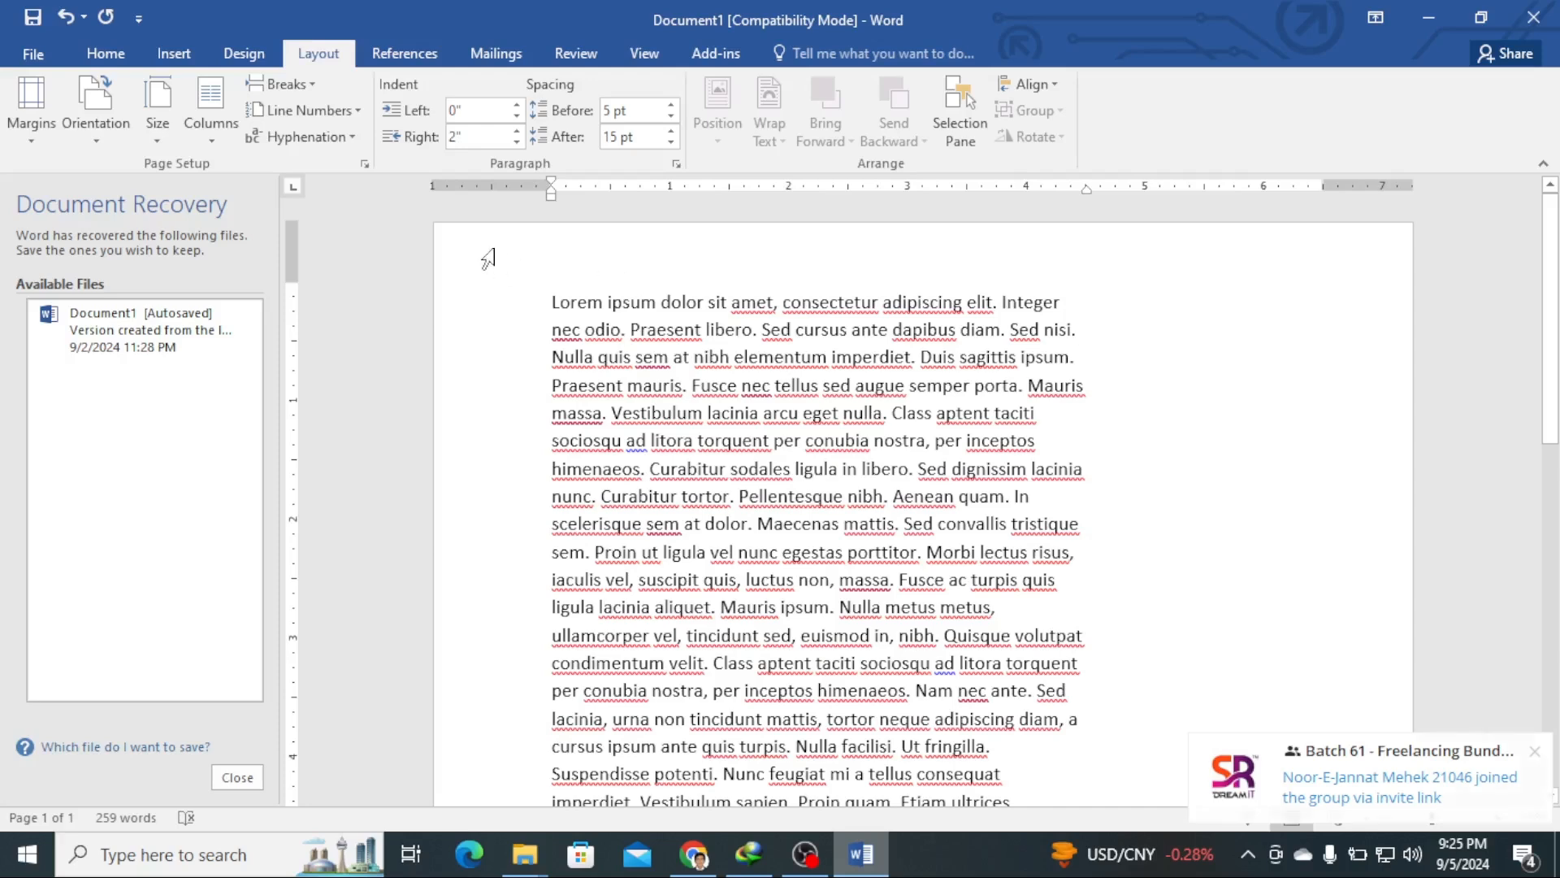
Step: Insert several blank lines above the Lorem ipsum text to make room at the start of the page
click(562, 303)
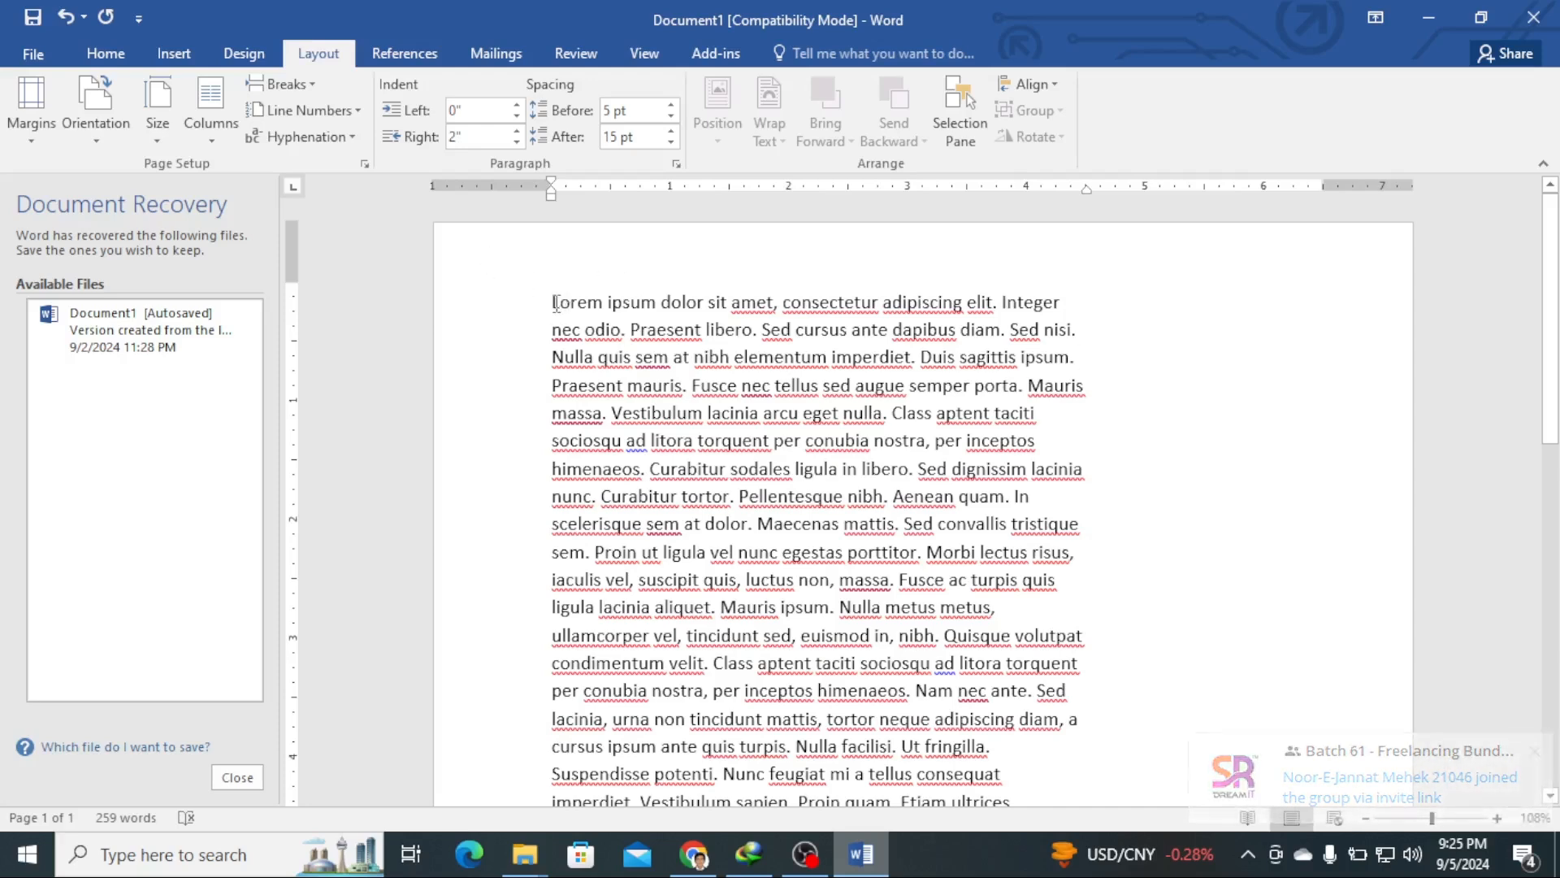
key(Return)
key(Return)
key(Return)
key(Return)
key(Return)
key(Return)
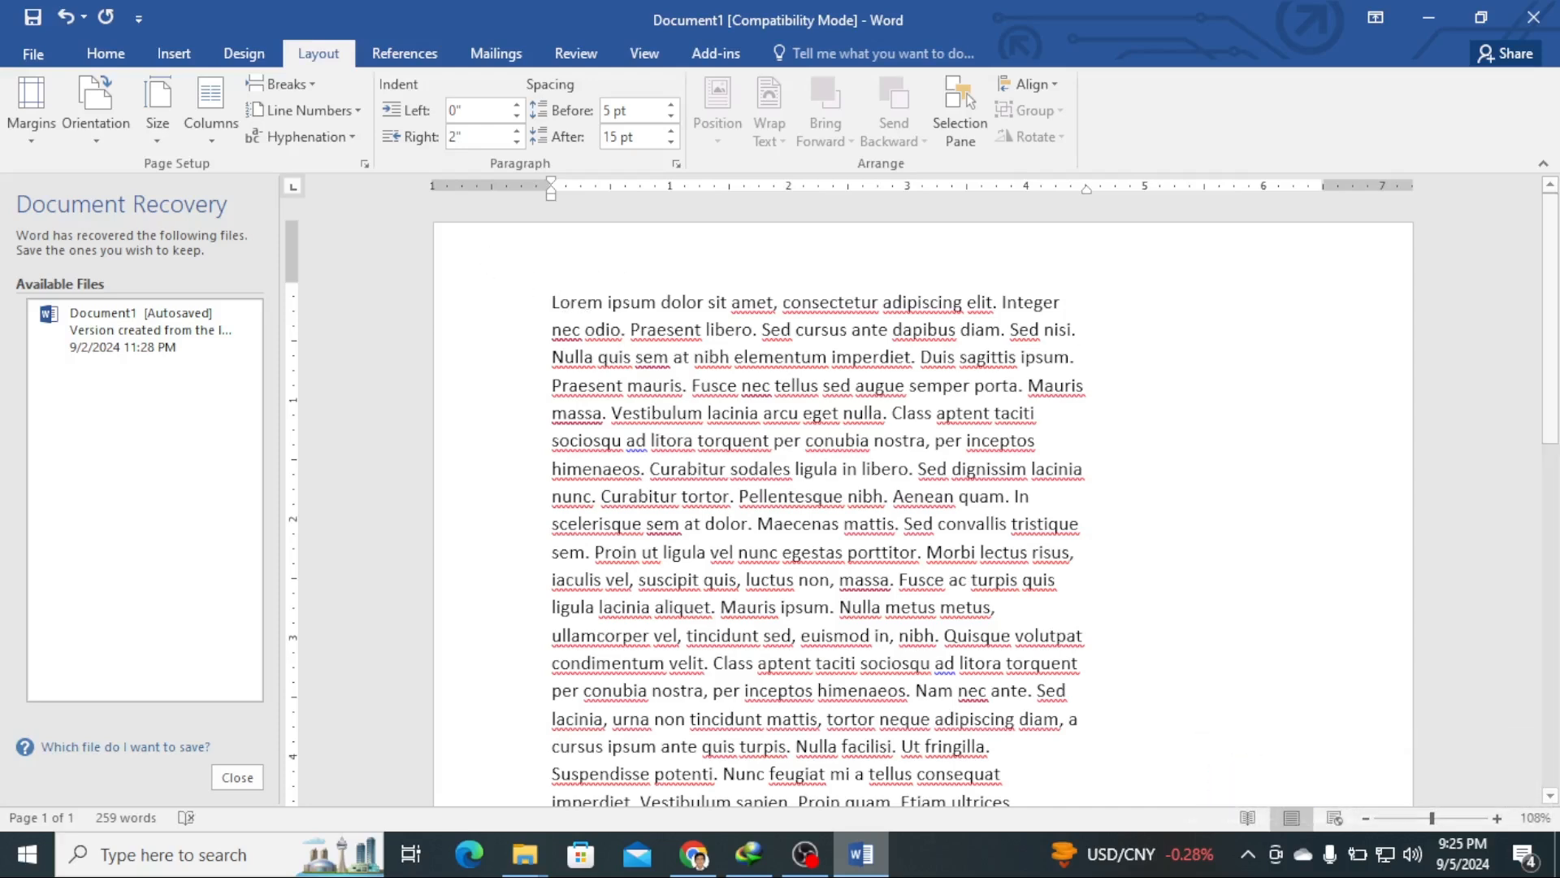
key(Return)
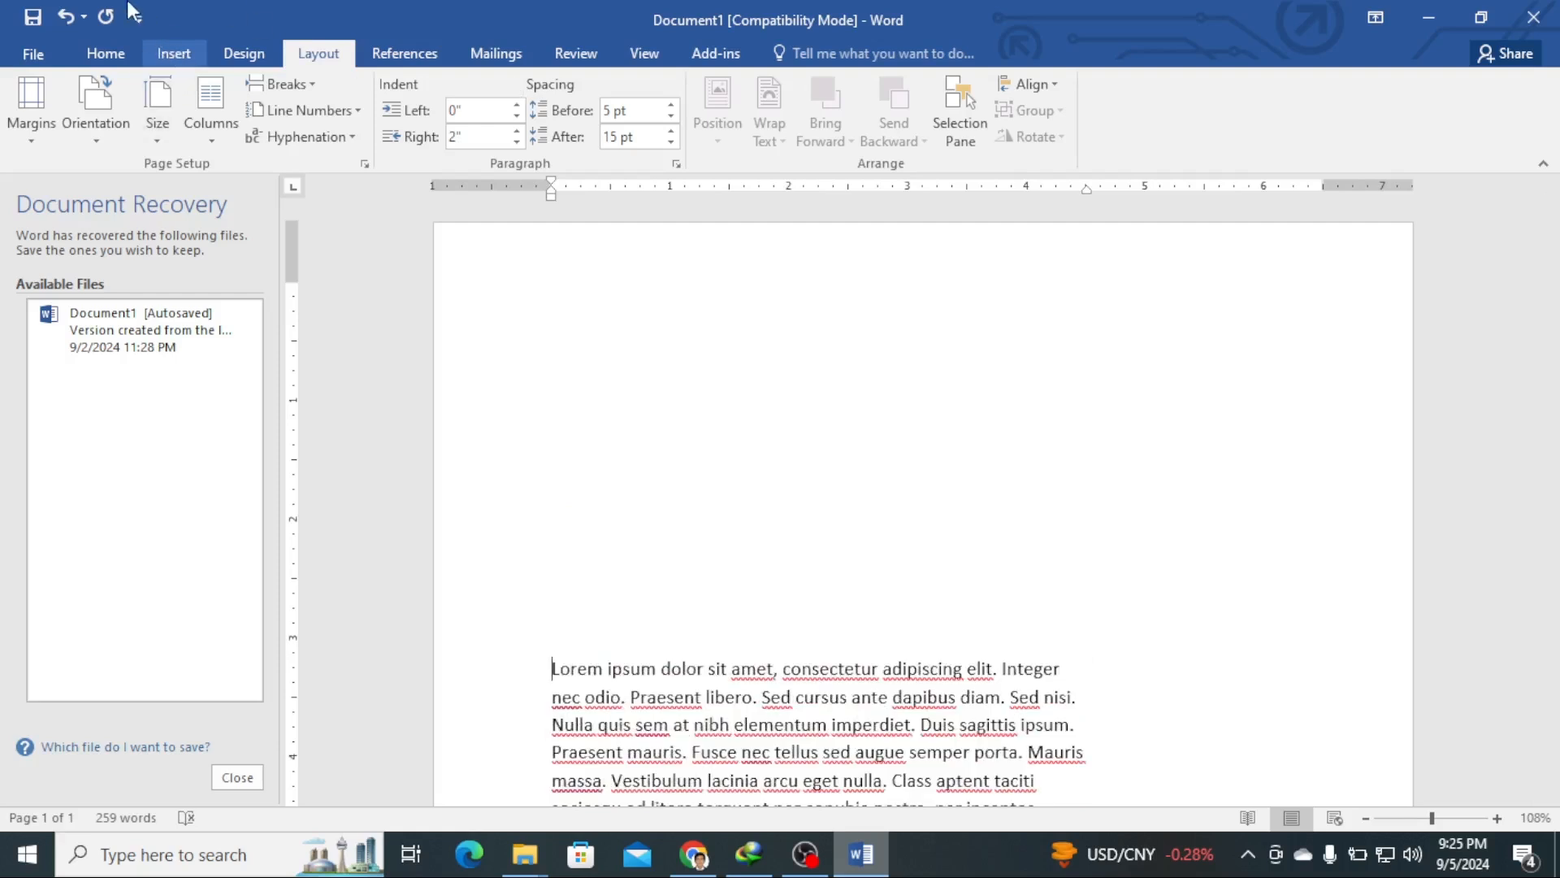
Step: Insert the red rose bouquet picture images.jfif from the Desktop folder at the start of the Lorem ipsum text
click(174, 53)
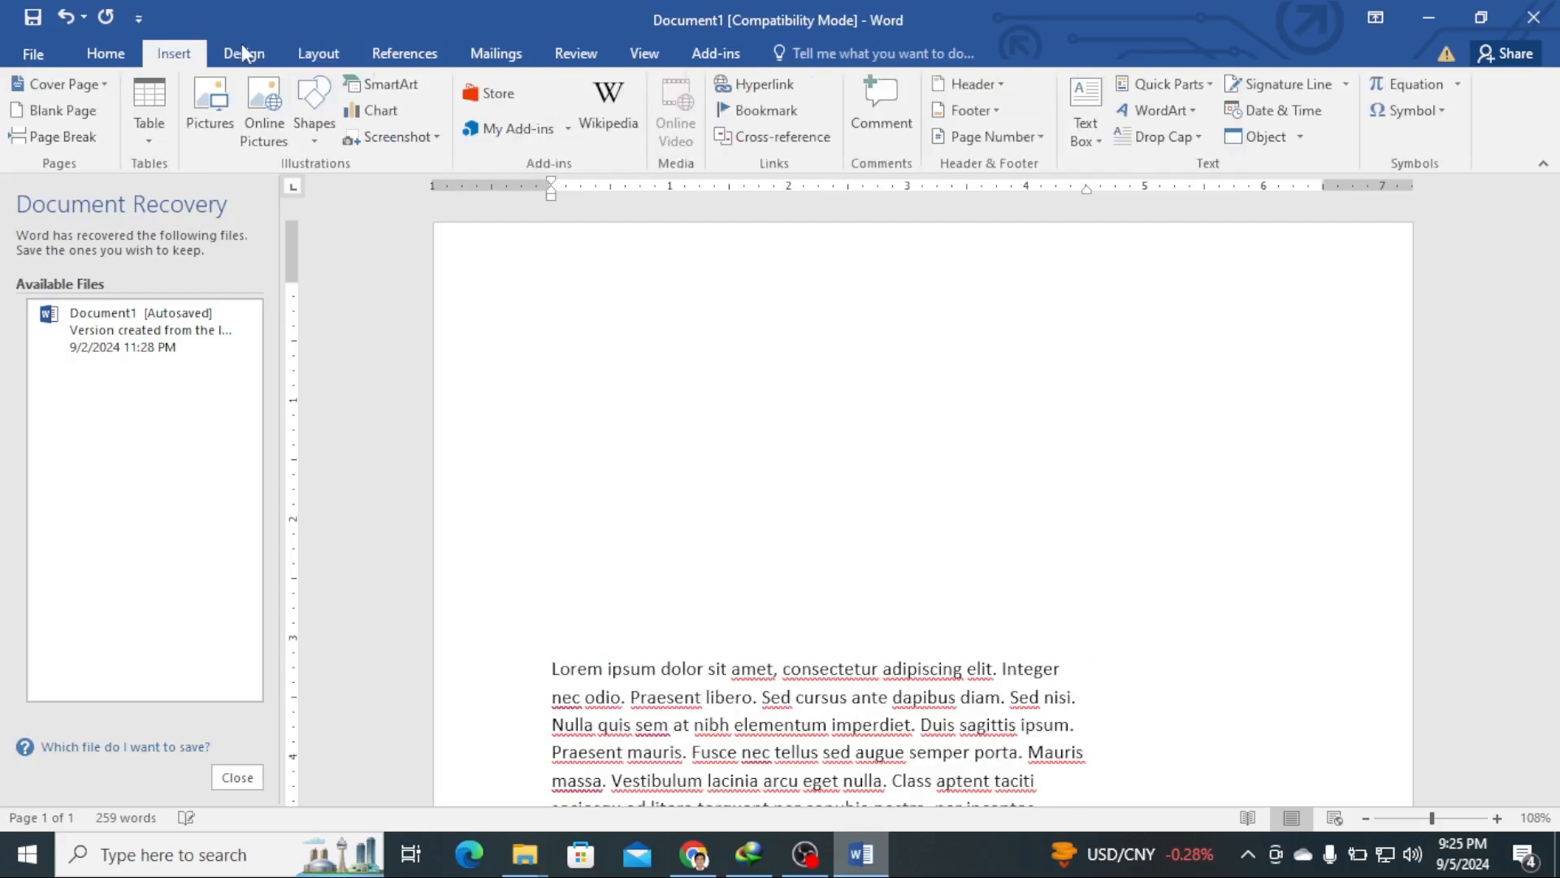
click(115, 50)
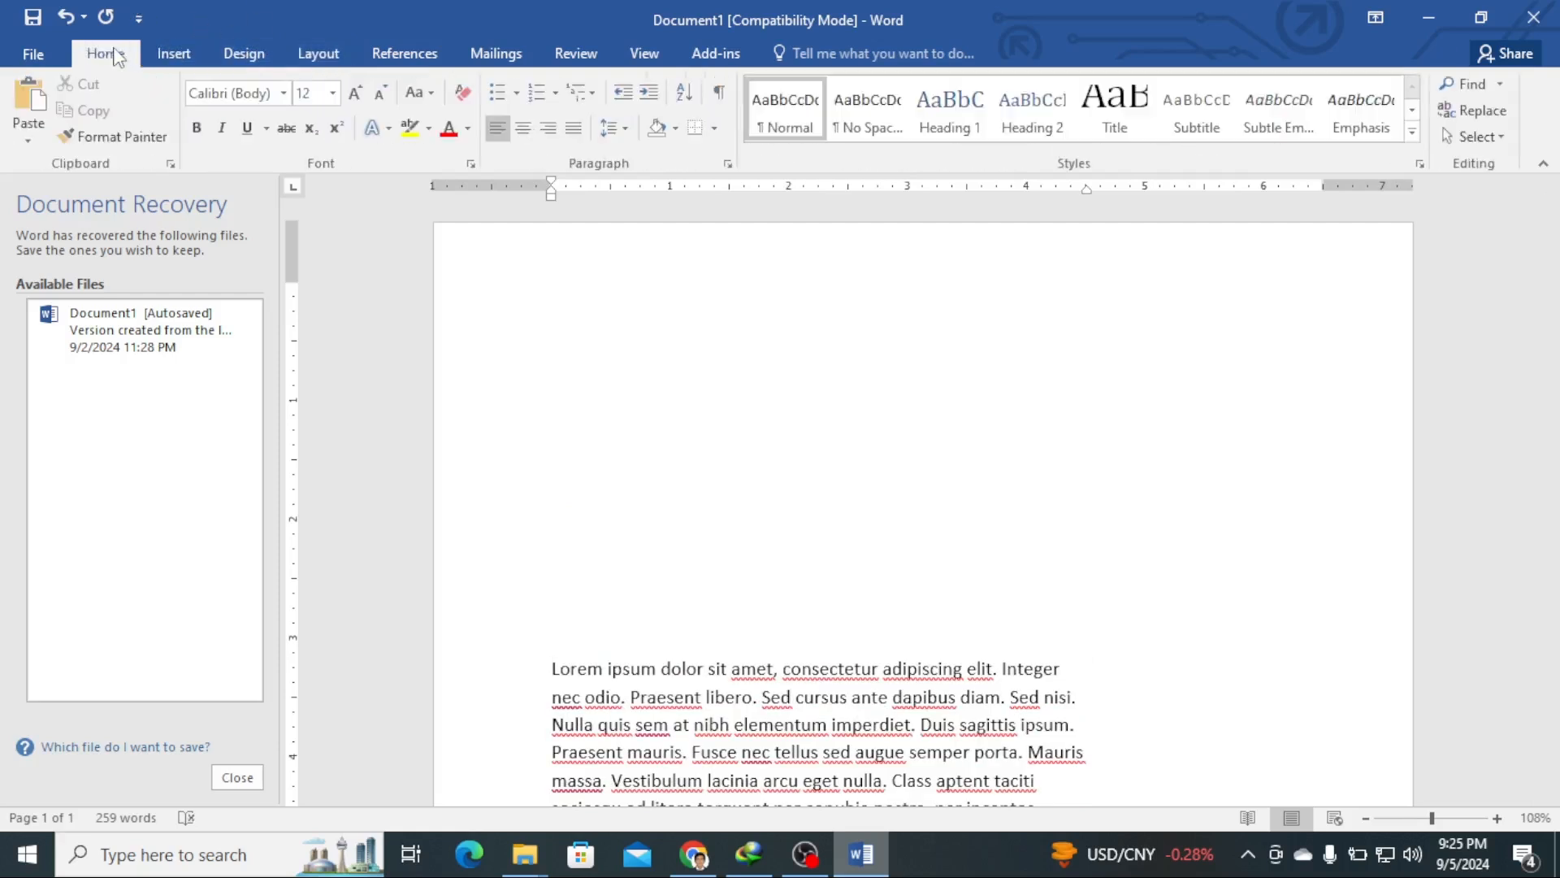
click(177, 54)
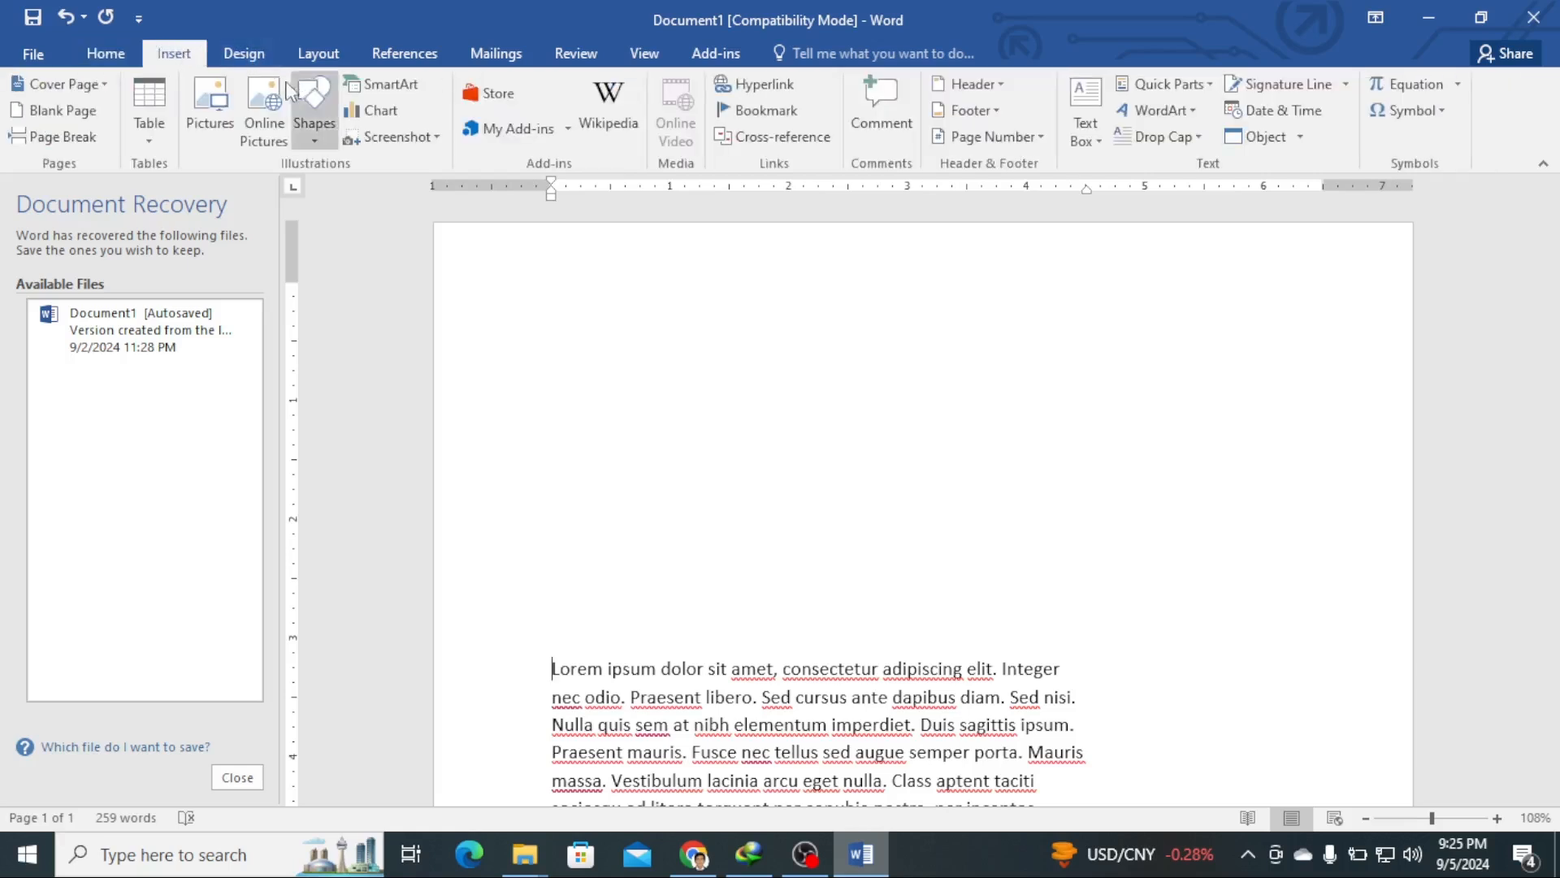
click(208, 94)
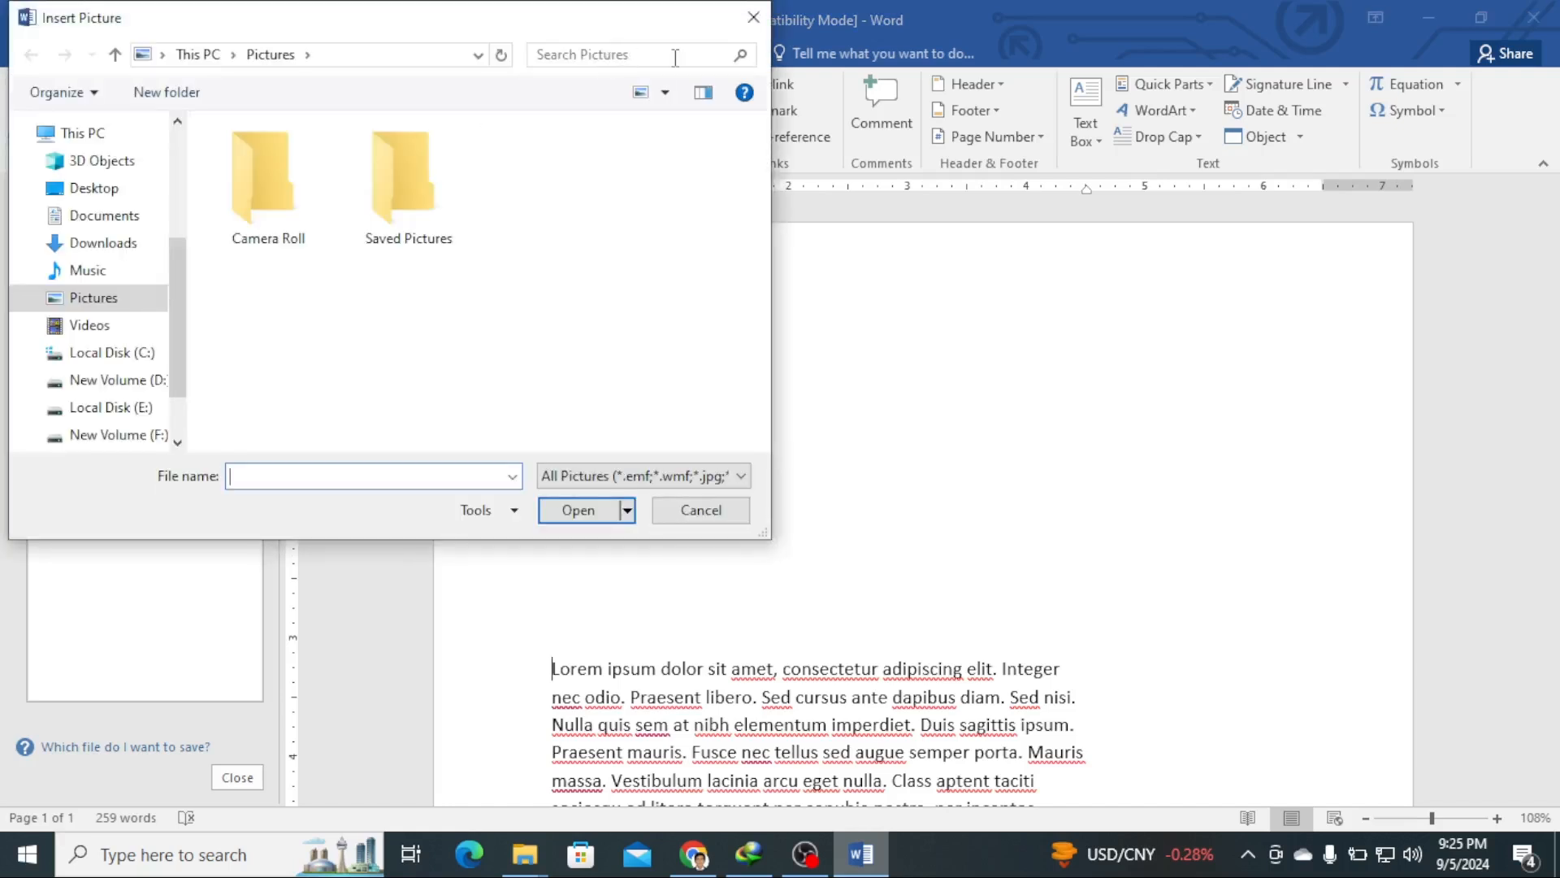
click(103, 161)
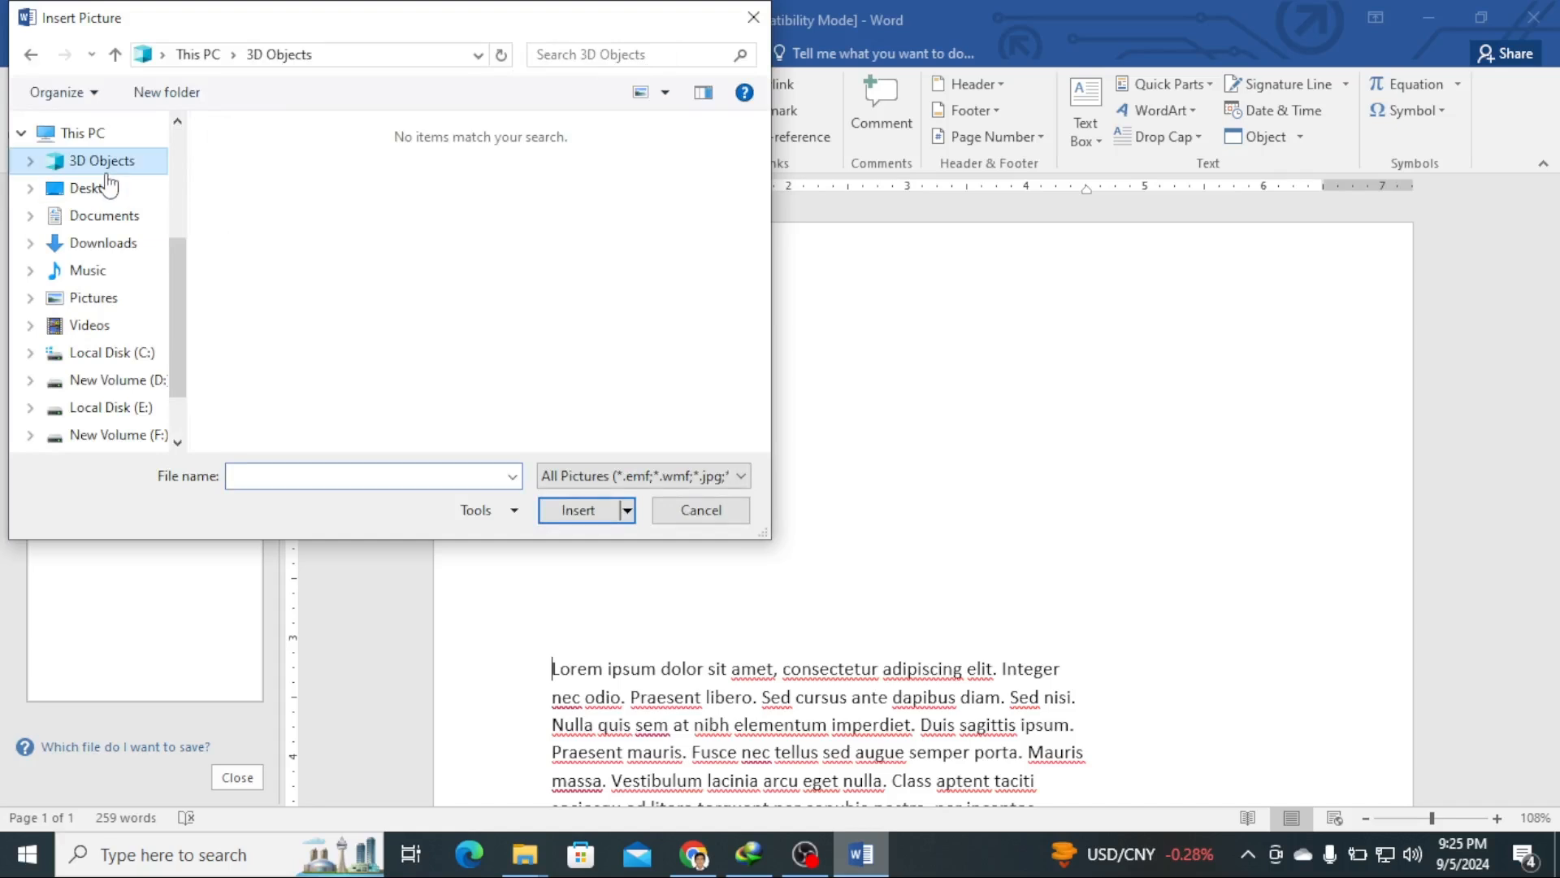
click(98, 188)
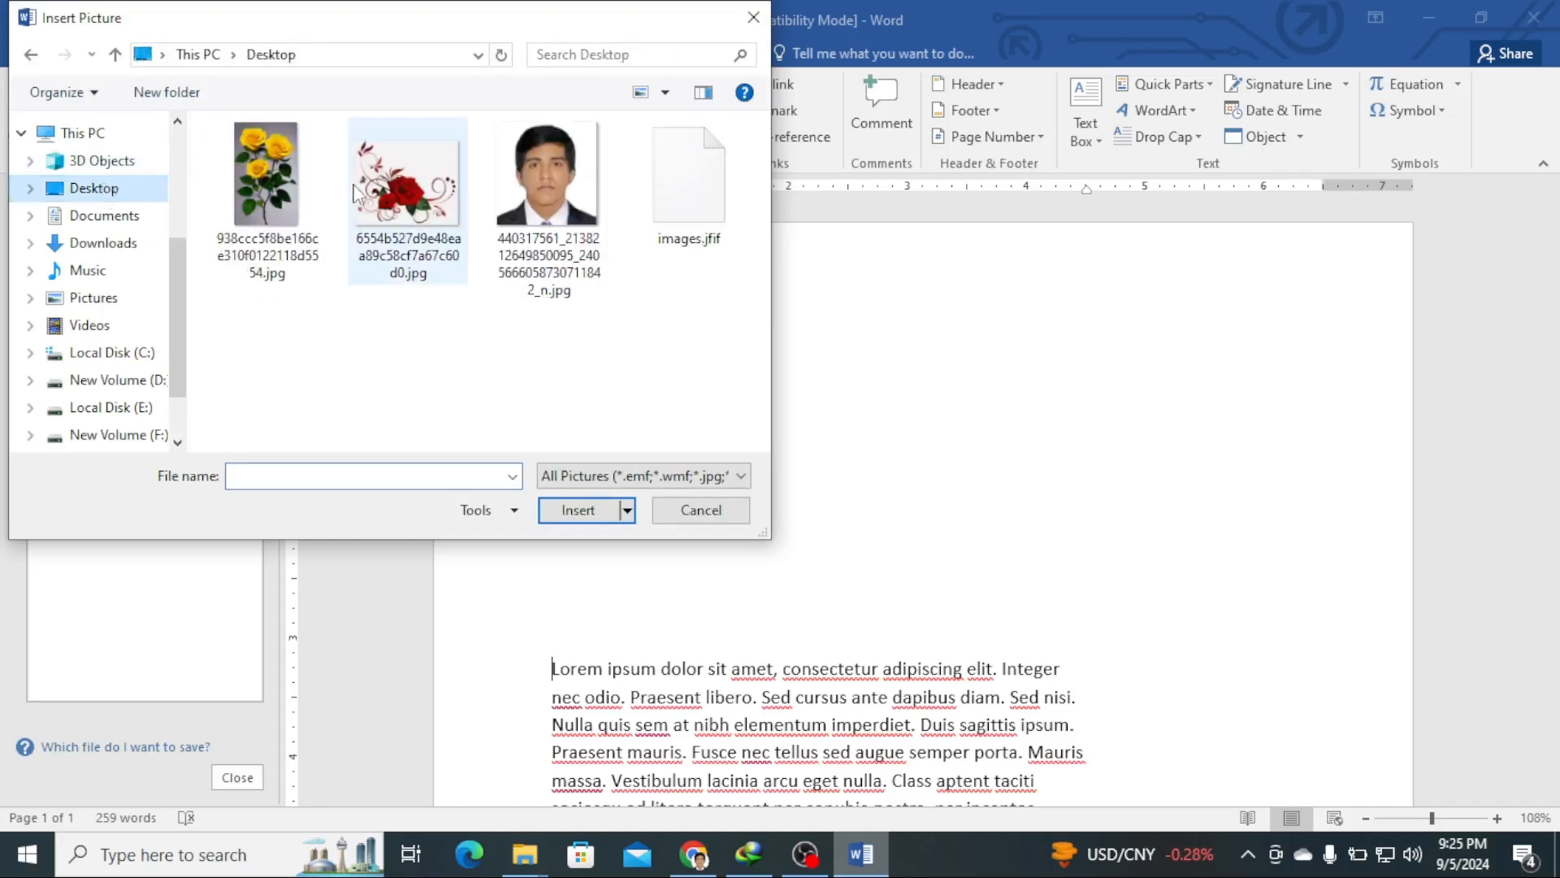
click(672, 193)
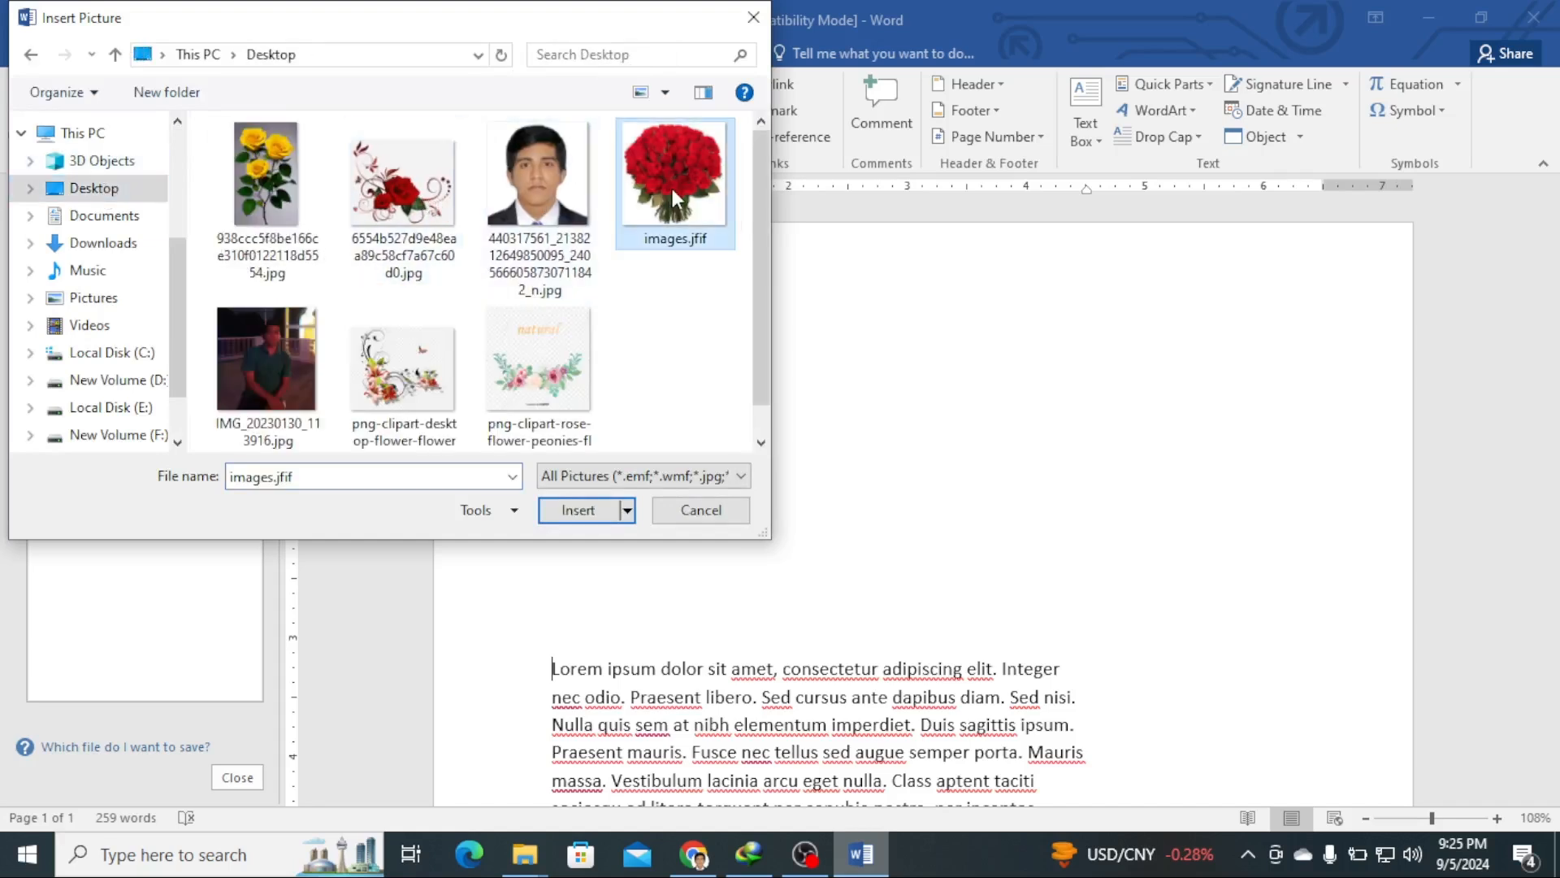
click(600, 514)
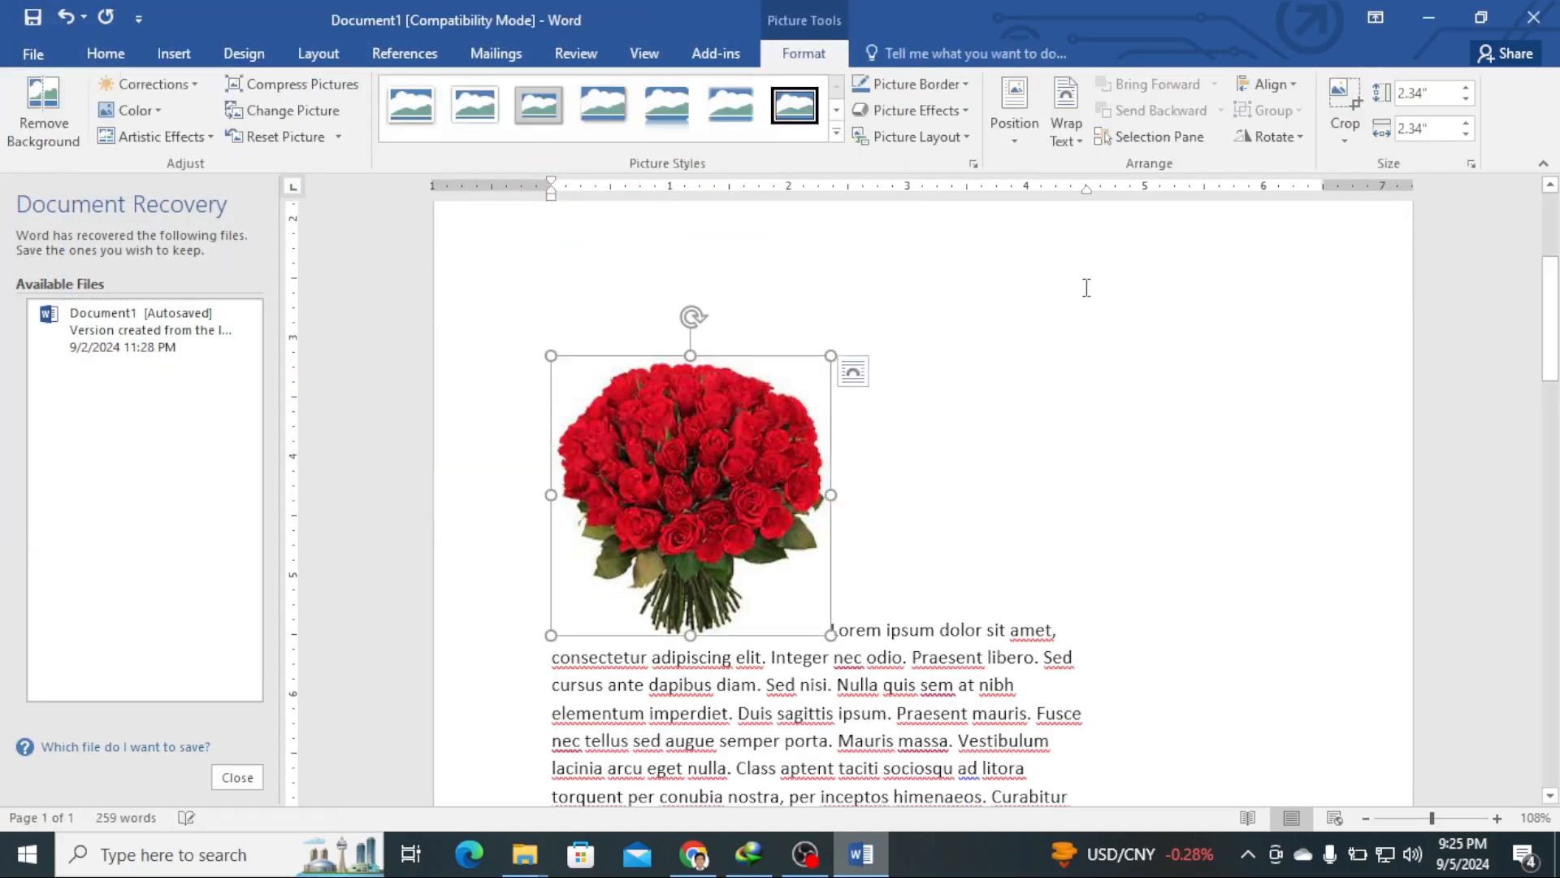
Step: Apply the picture style with a thick black double frame to the rose bouquet picture
click(1188, 338)
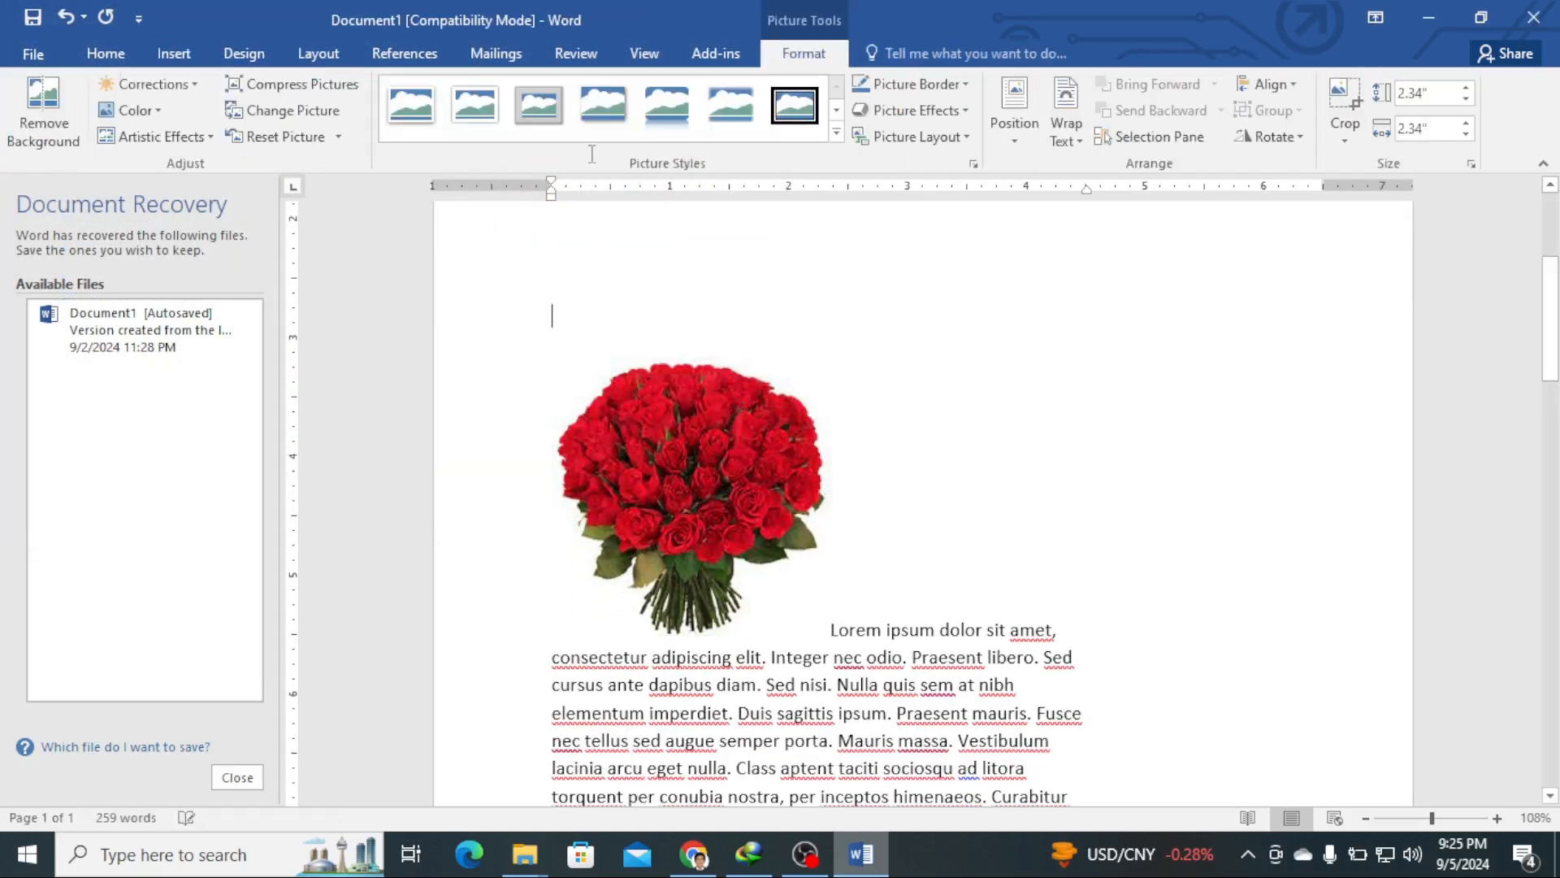
click(319, 55)
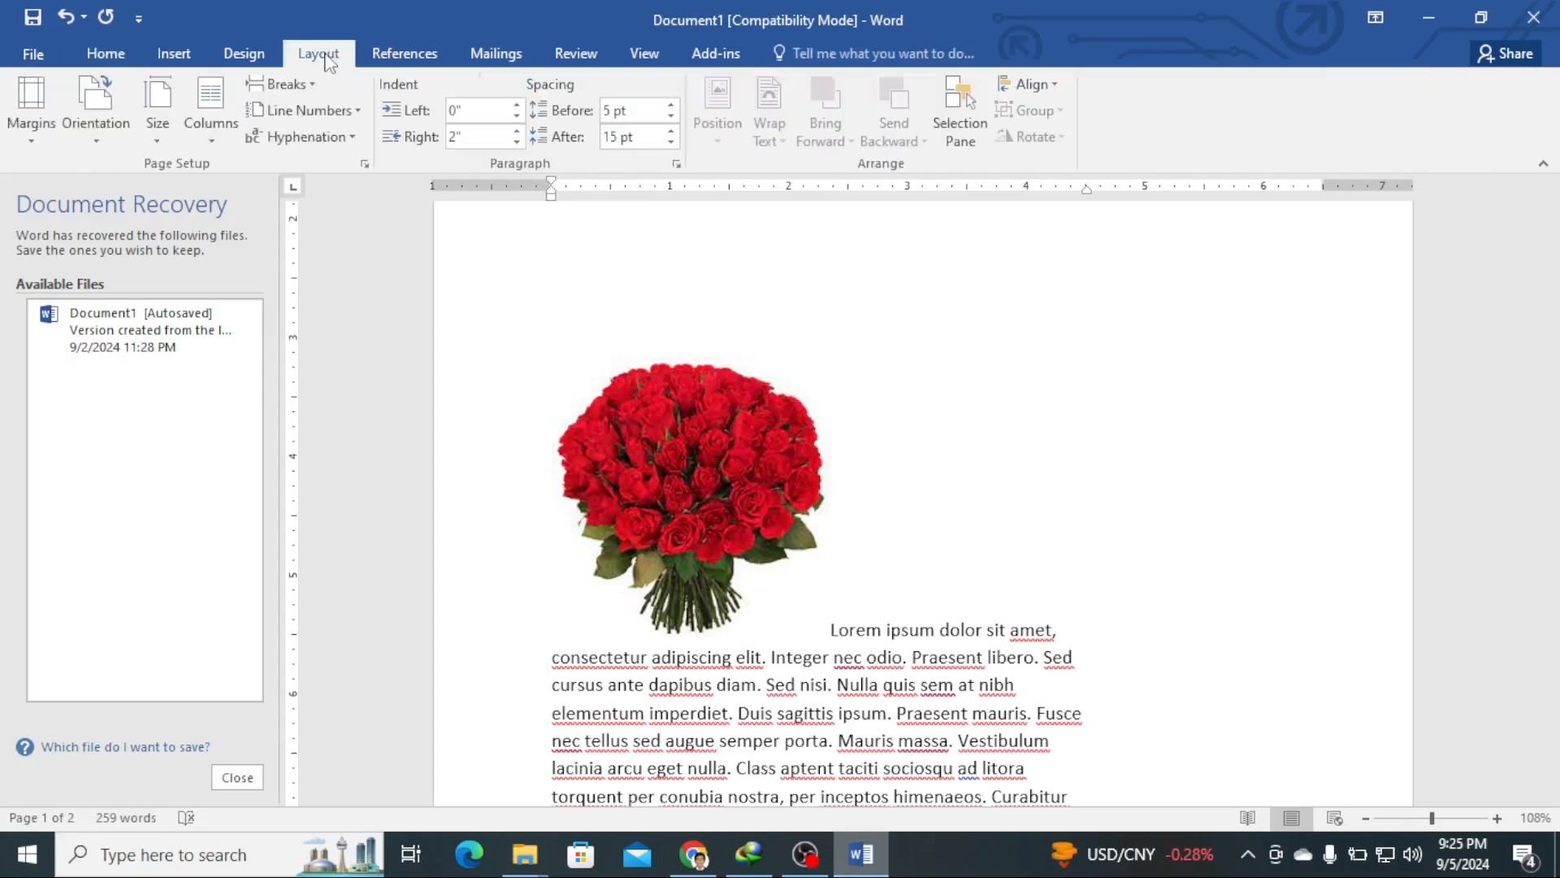
click(665, 384)
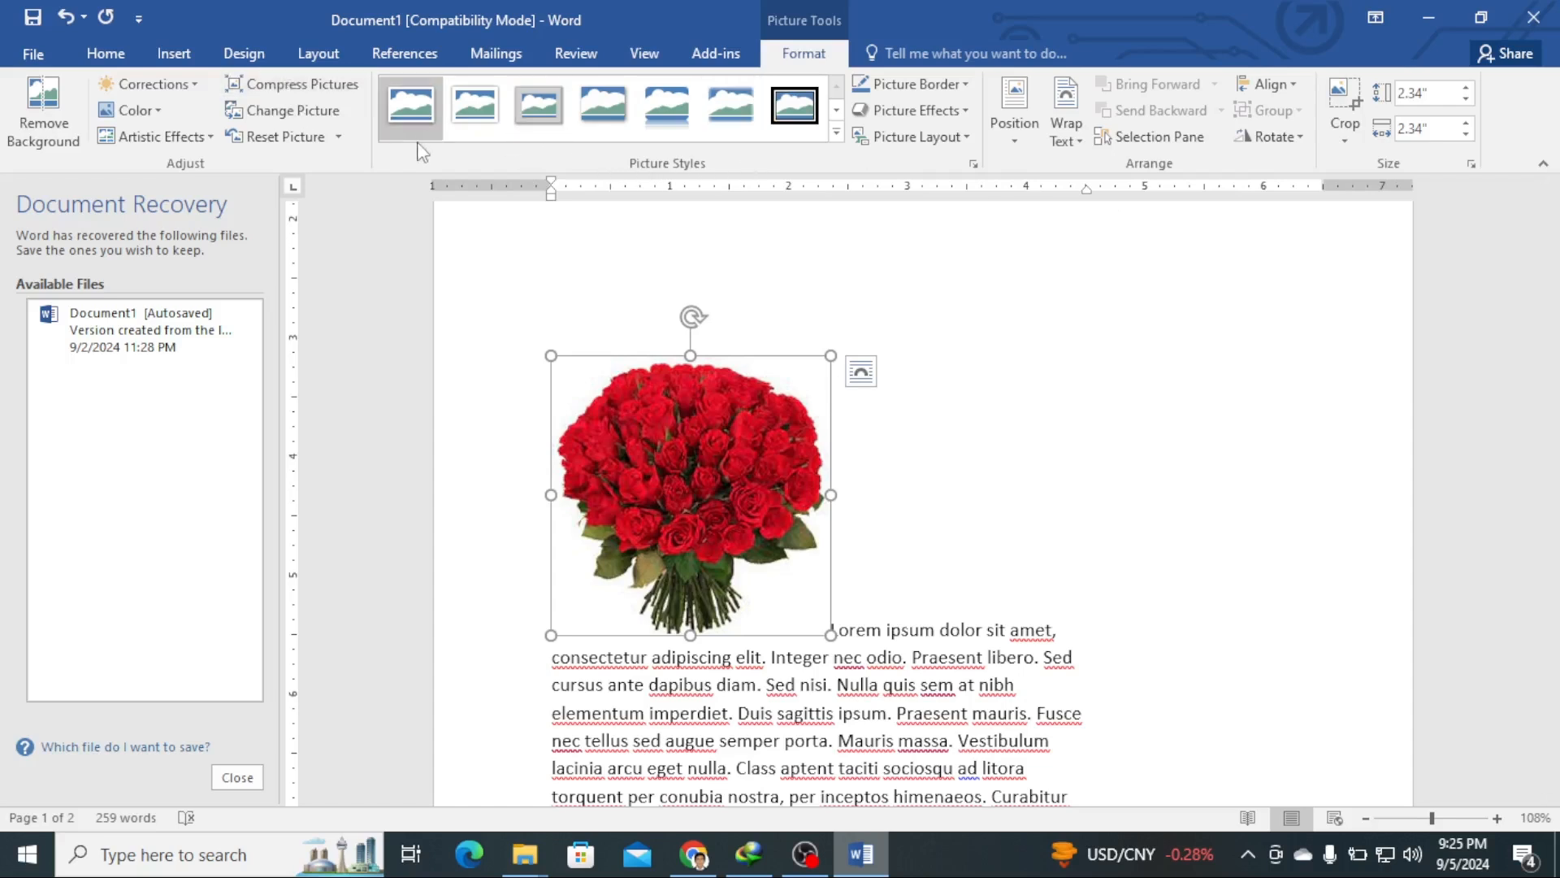
click(794, 104)
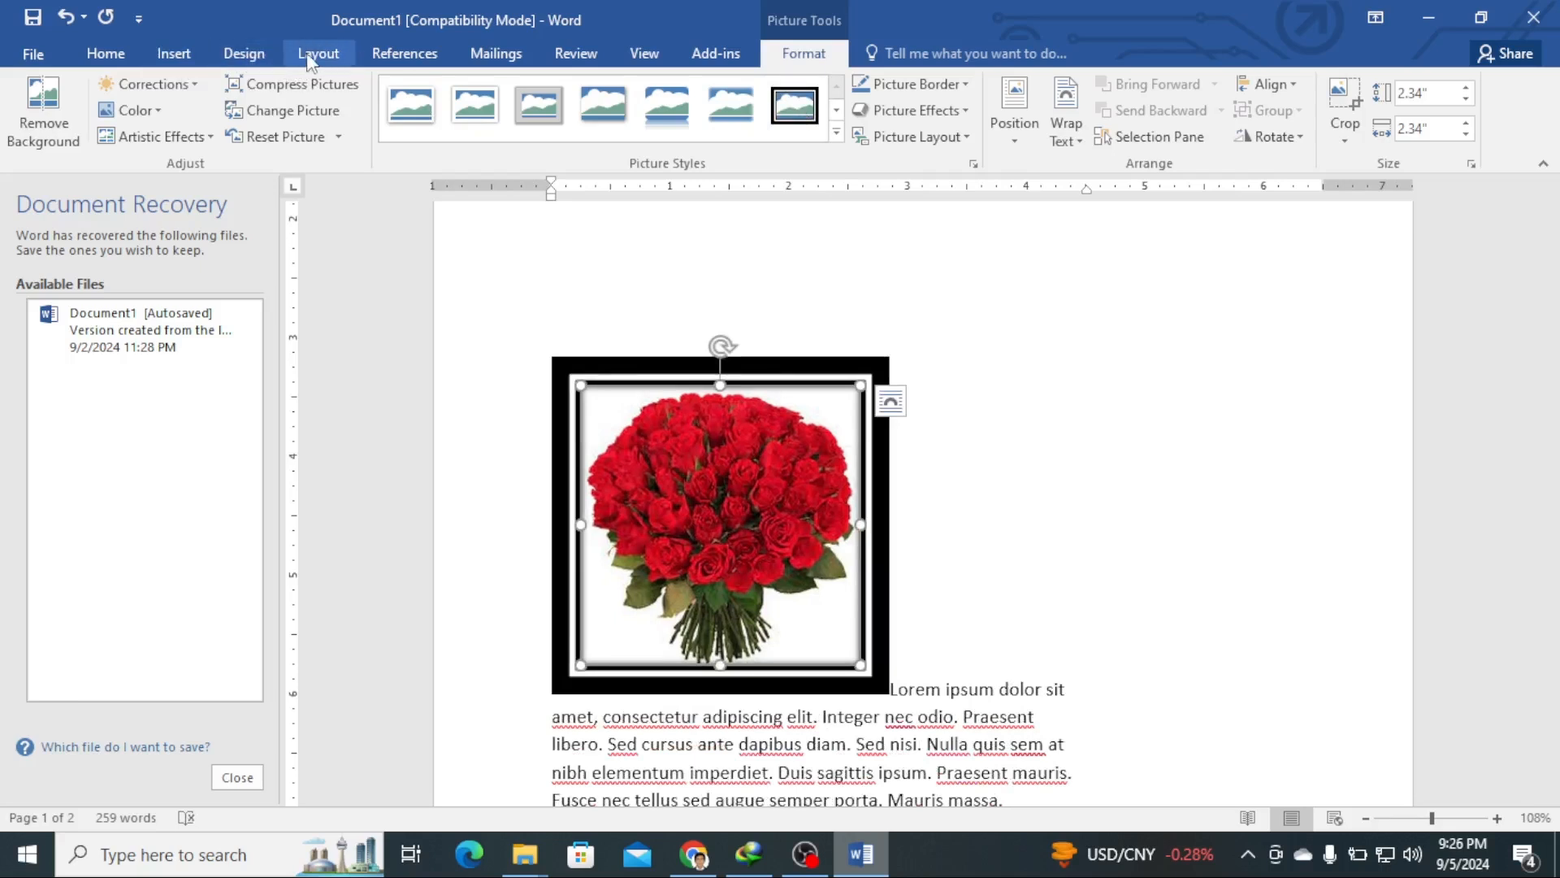
Step: Try the rose picture at the middle right and at the middle left of the page with square text wrapping
click(311, 58)
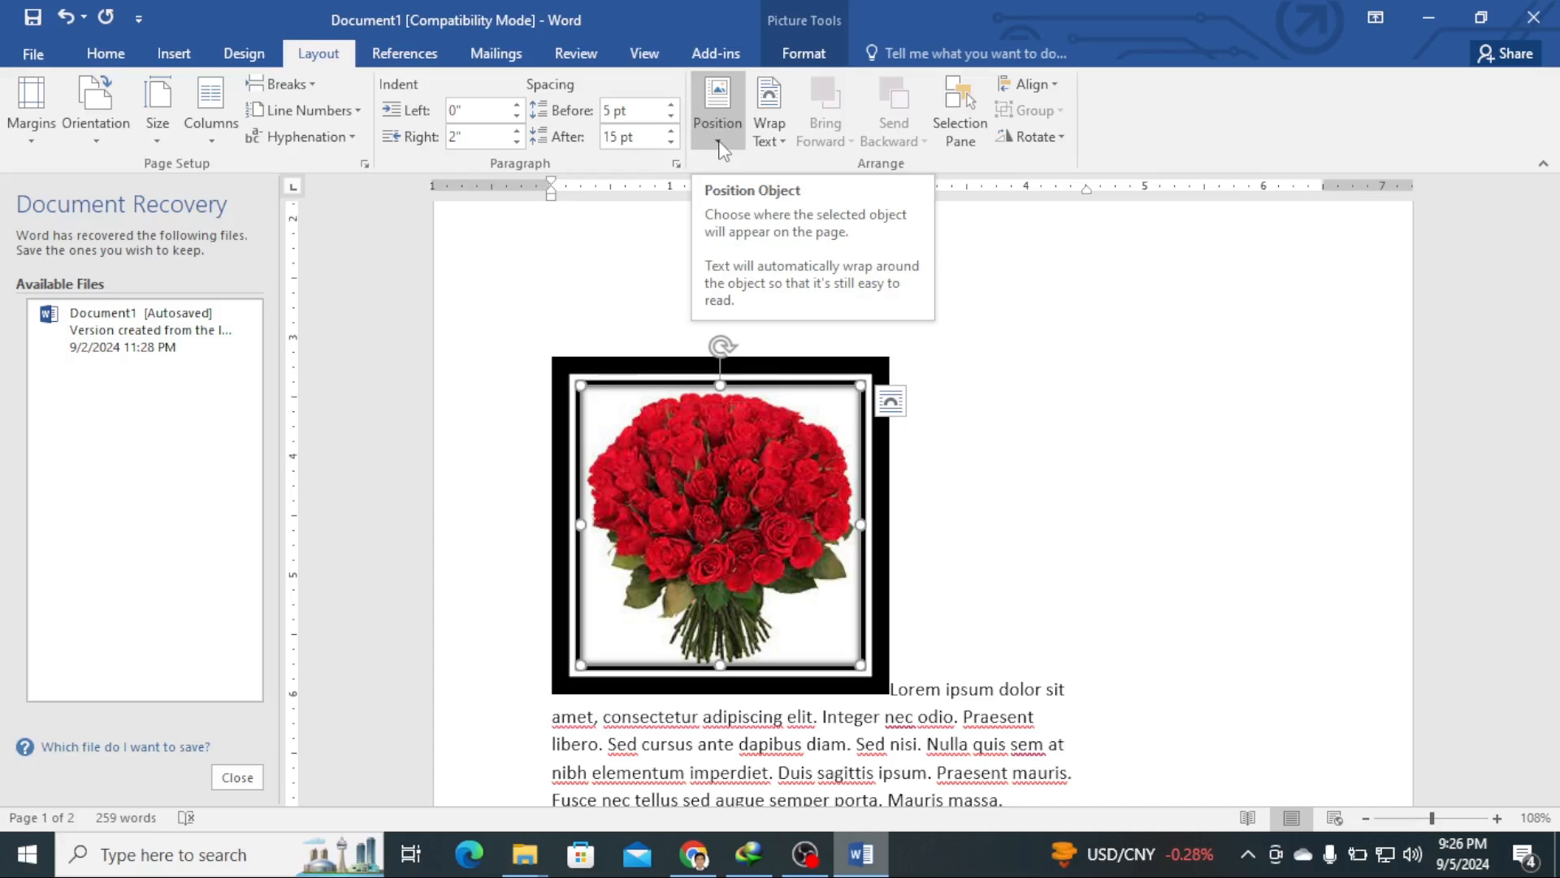
click(718, 134)
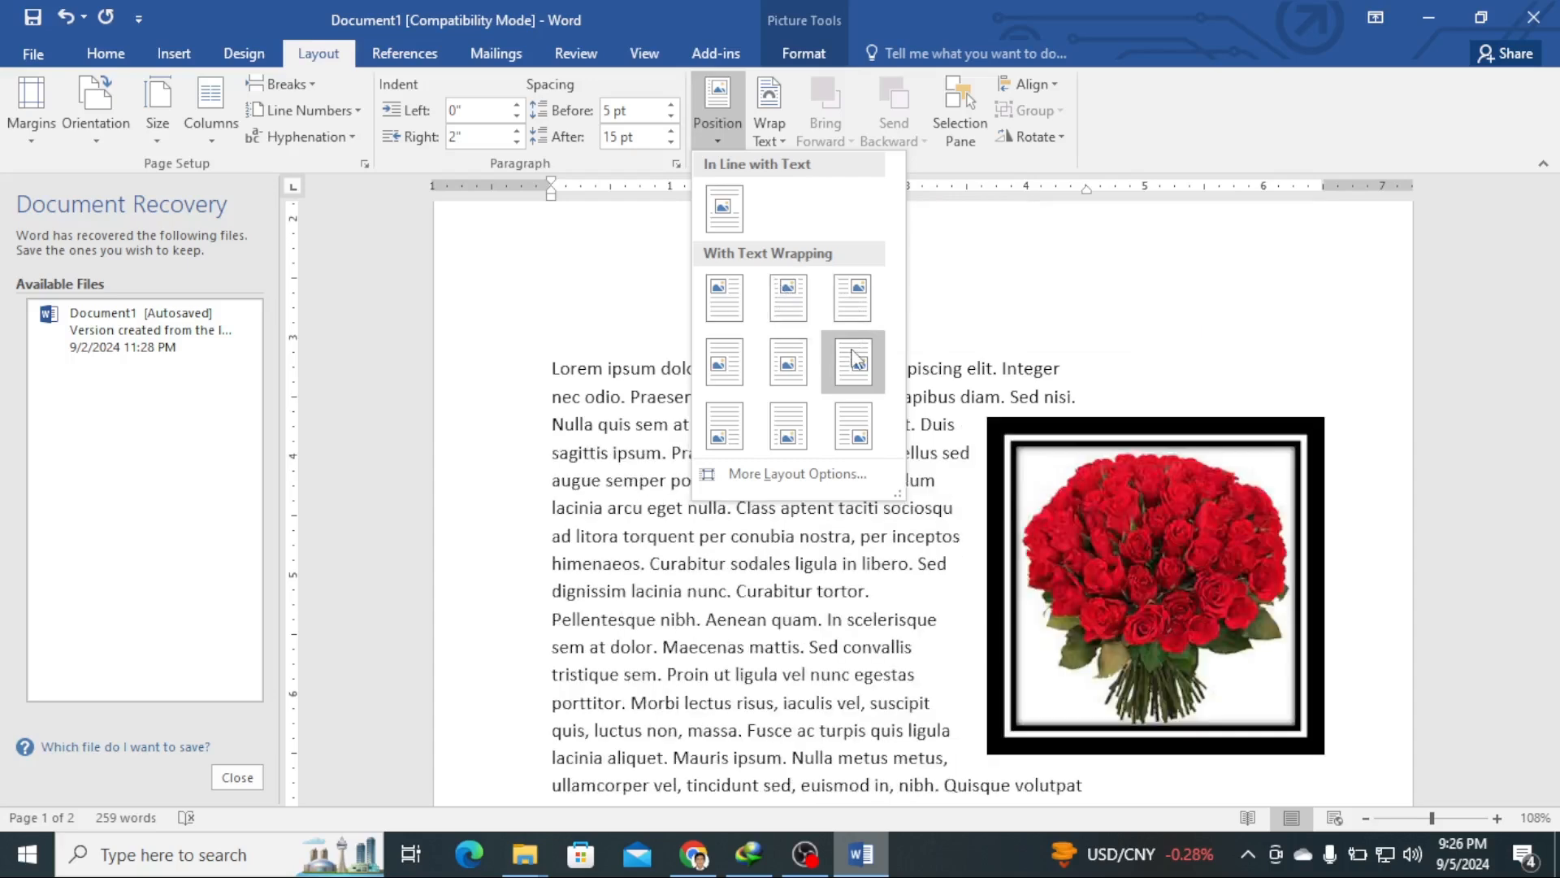
click(853, 358)
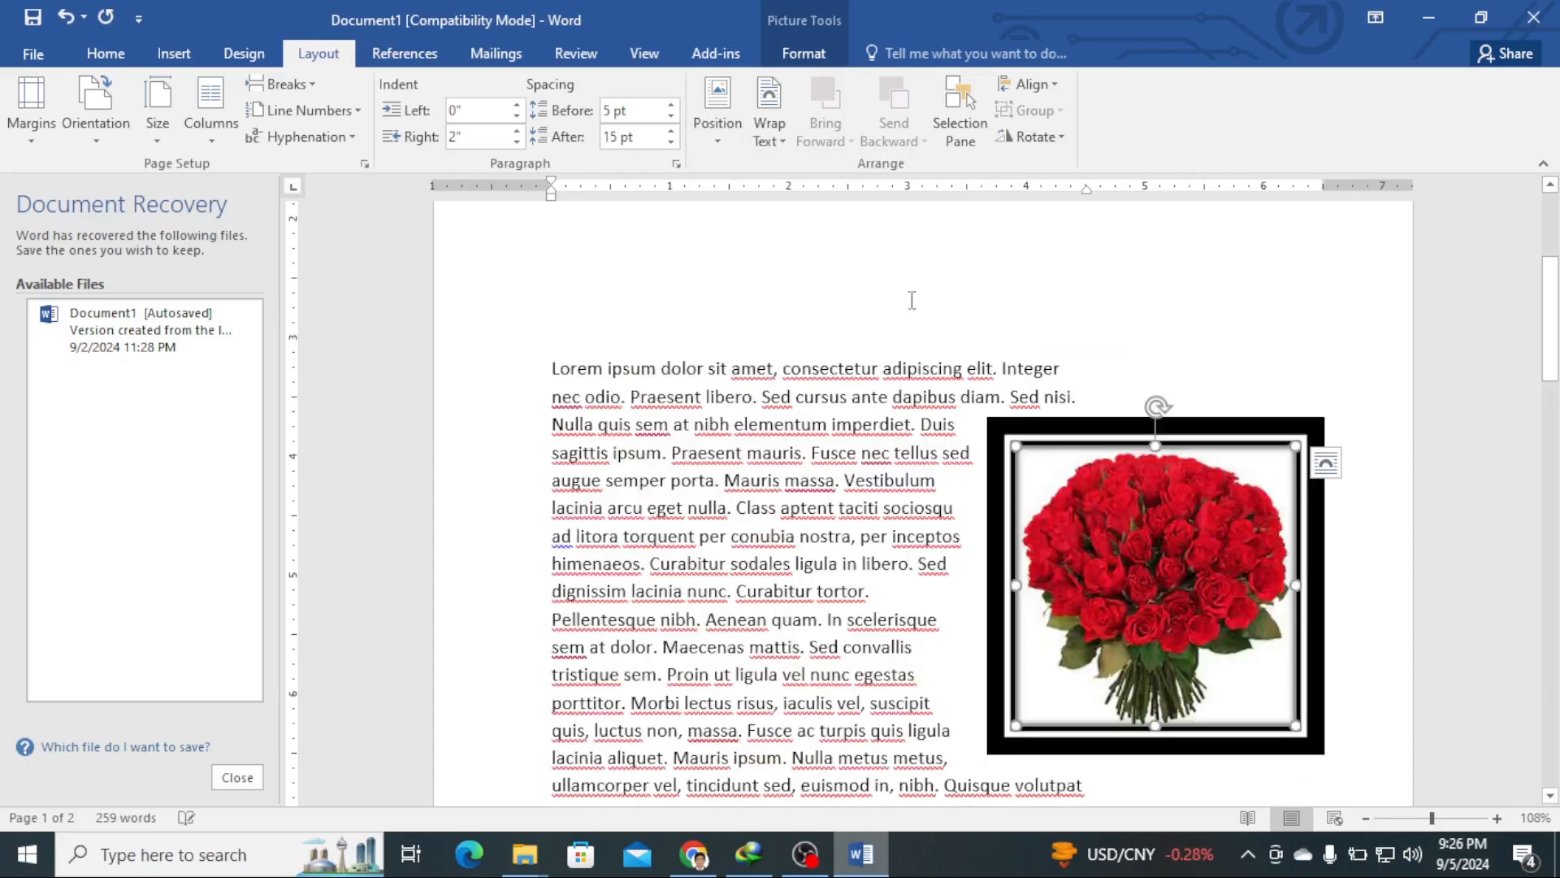
click(718, 118)
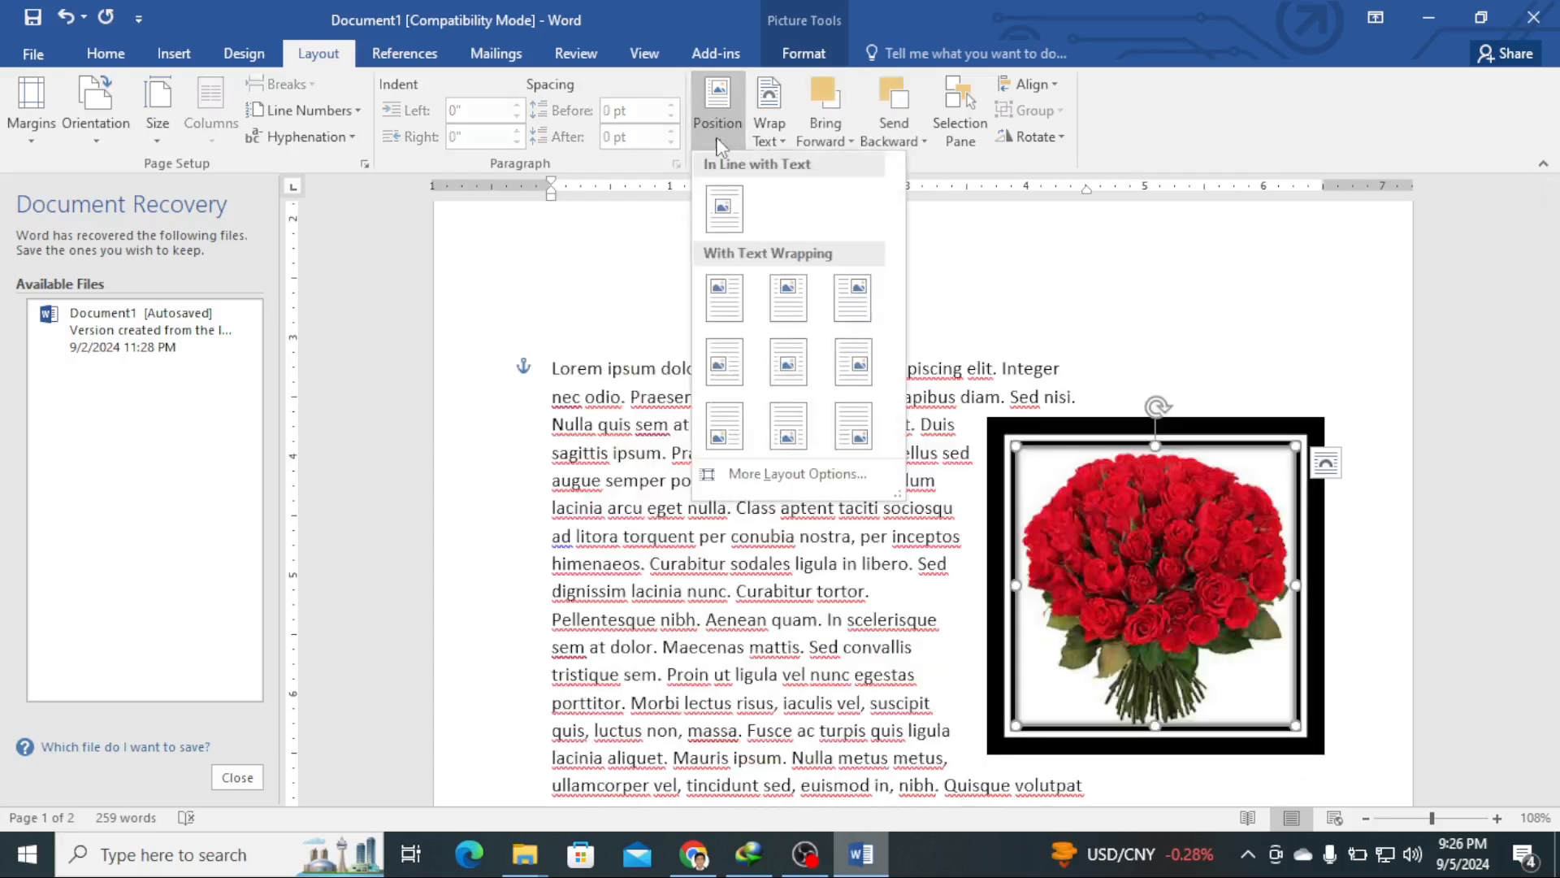
click(724, 363)
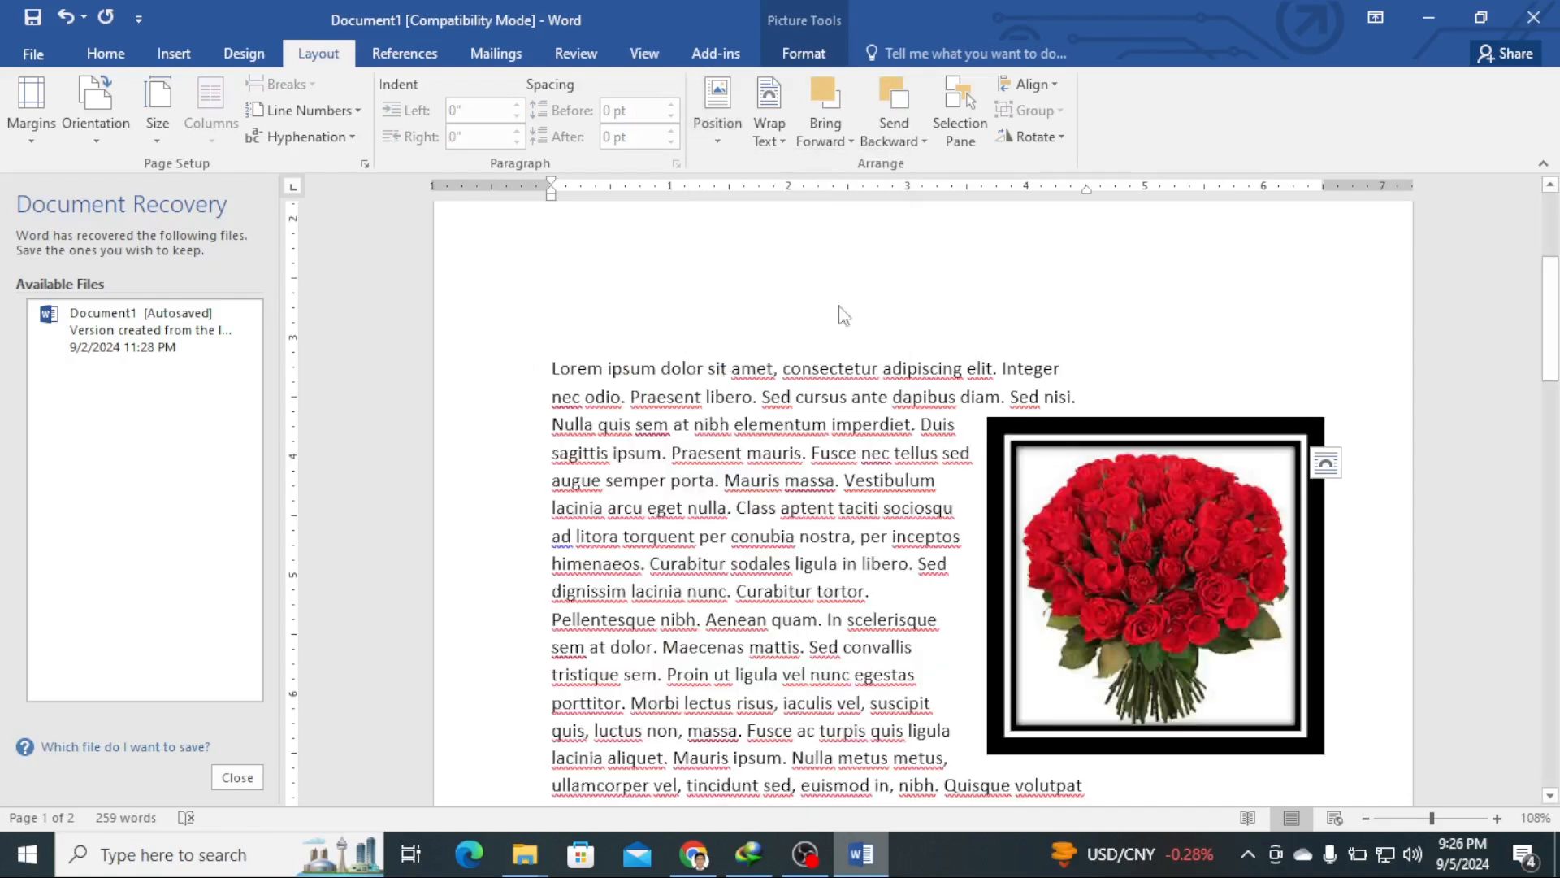
Step: Try the rose picture at the bottom center and at the middle center of the page with square text wrapping
click(726, 124)
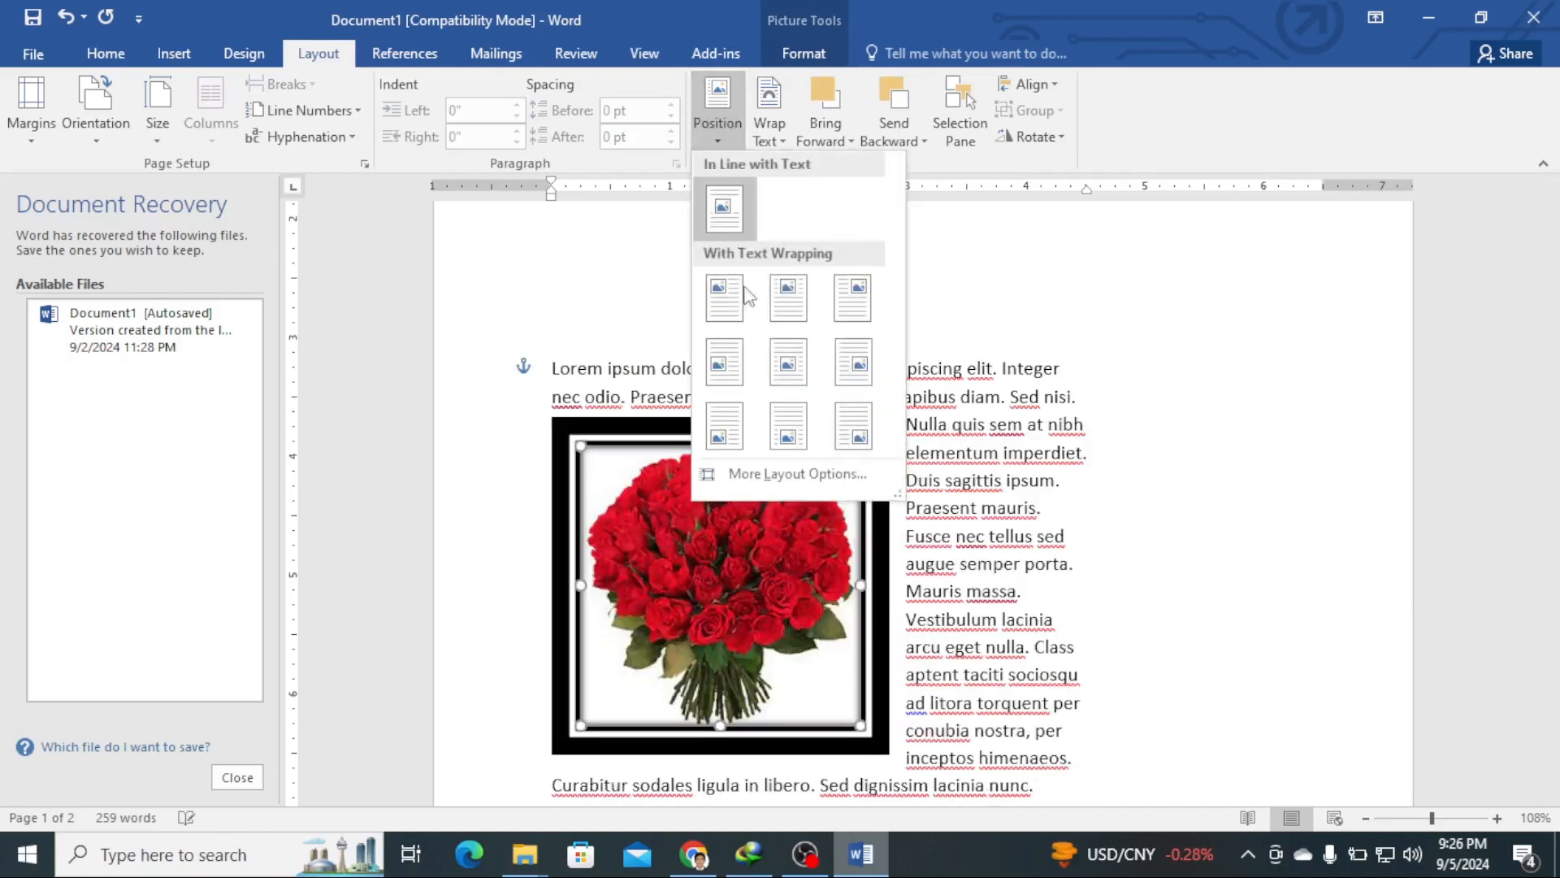
click(786, 431)
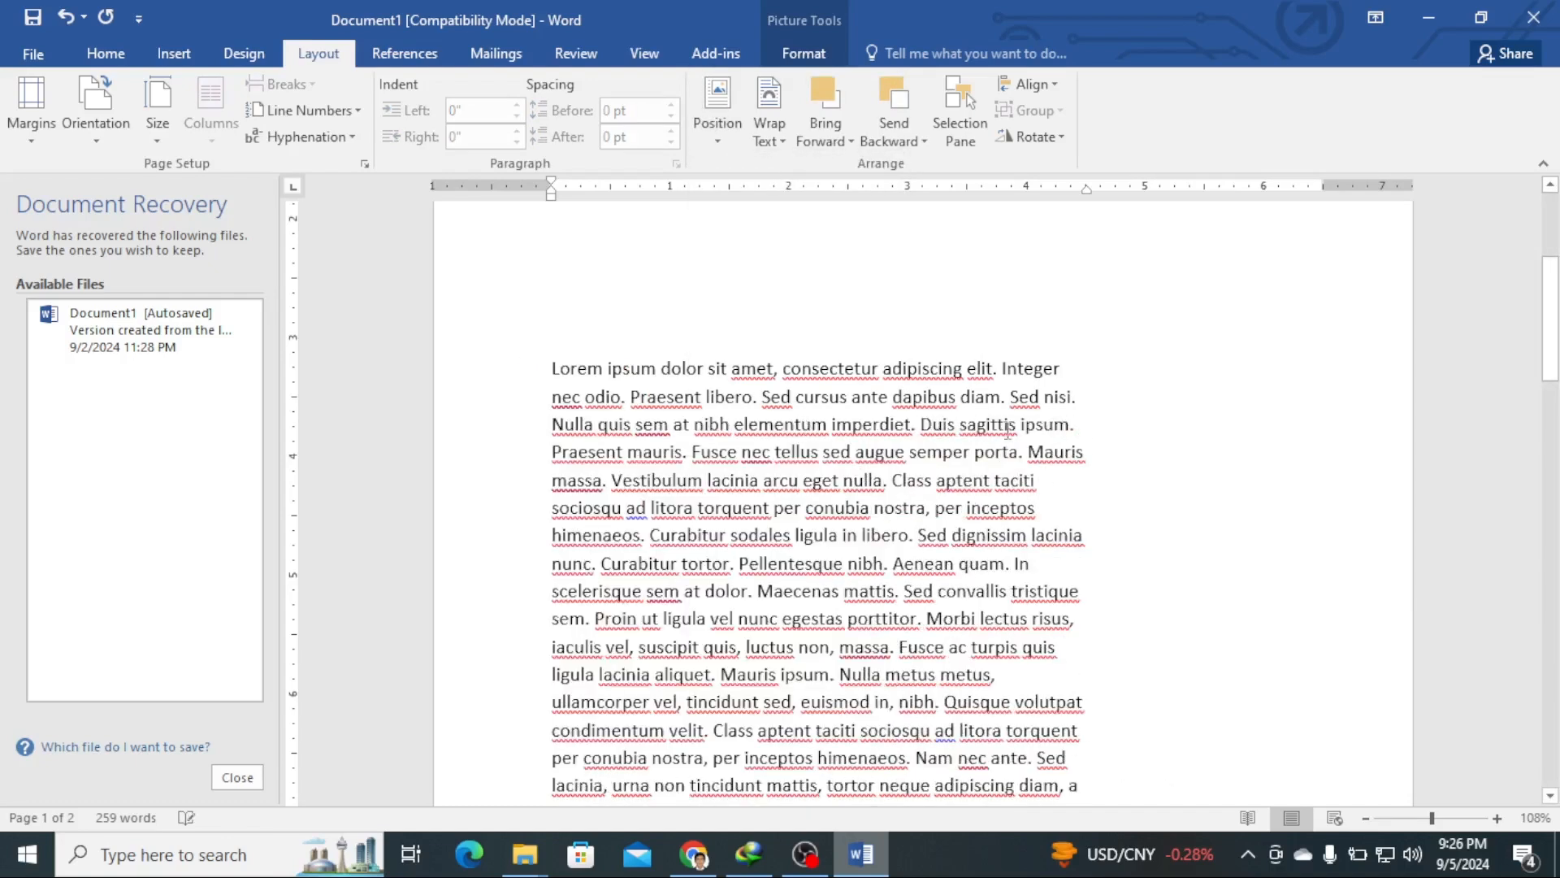
click(719, 114)
click(785, 366)
scroll(883, 414, down, 6)
scroll(883, 414, up, 9)
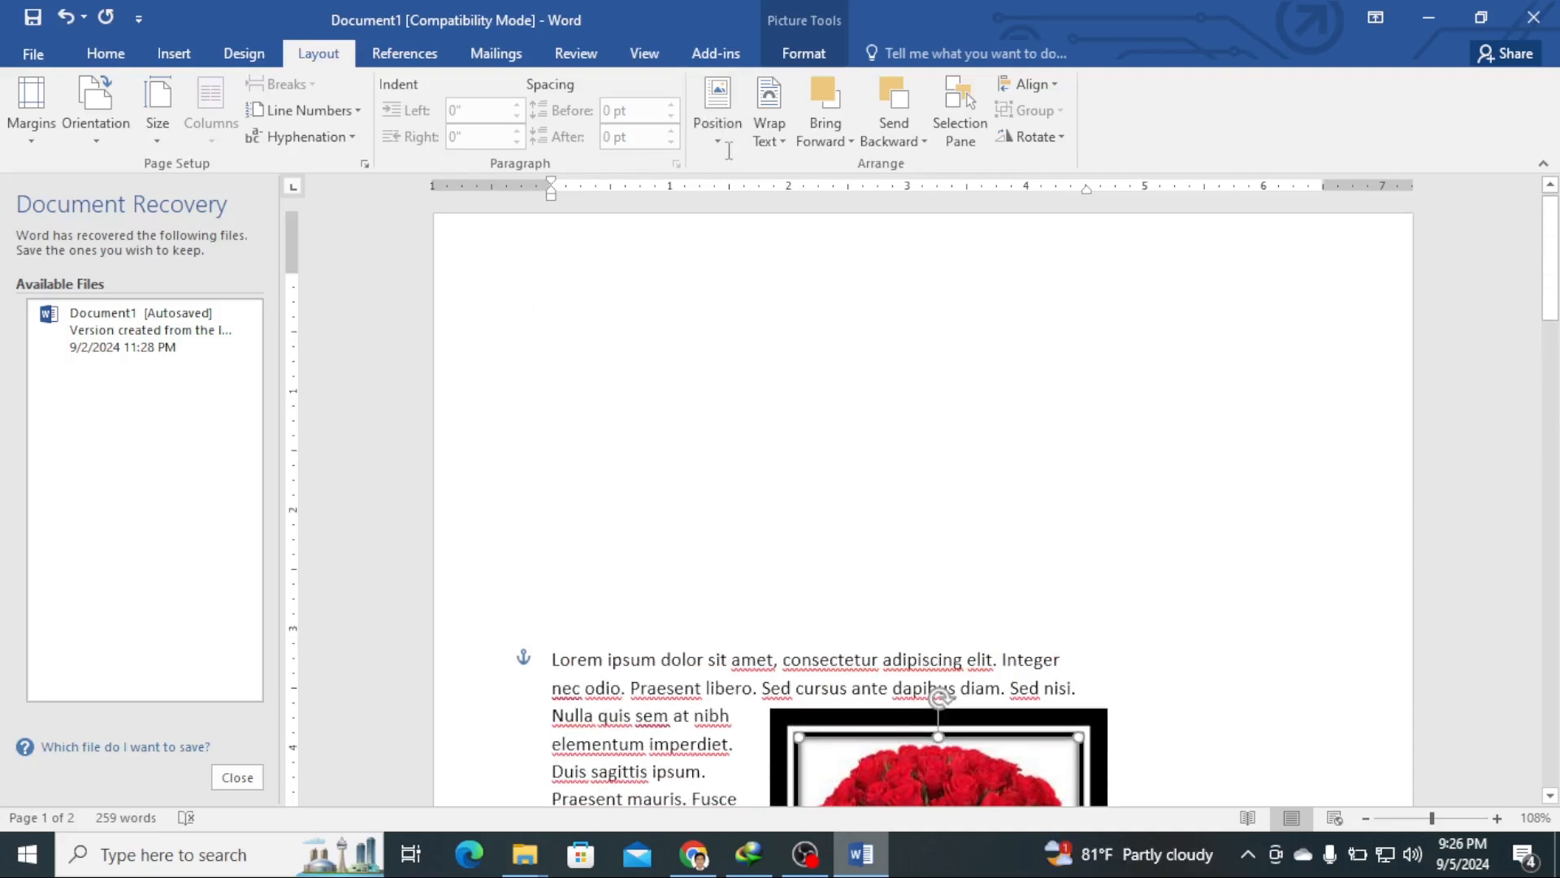
Step: Position the rose picture at the bottom right of the page with square text wrapping and check its placement
click(700, 107)
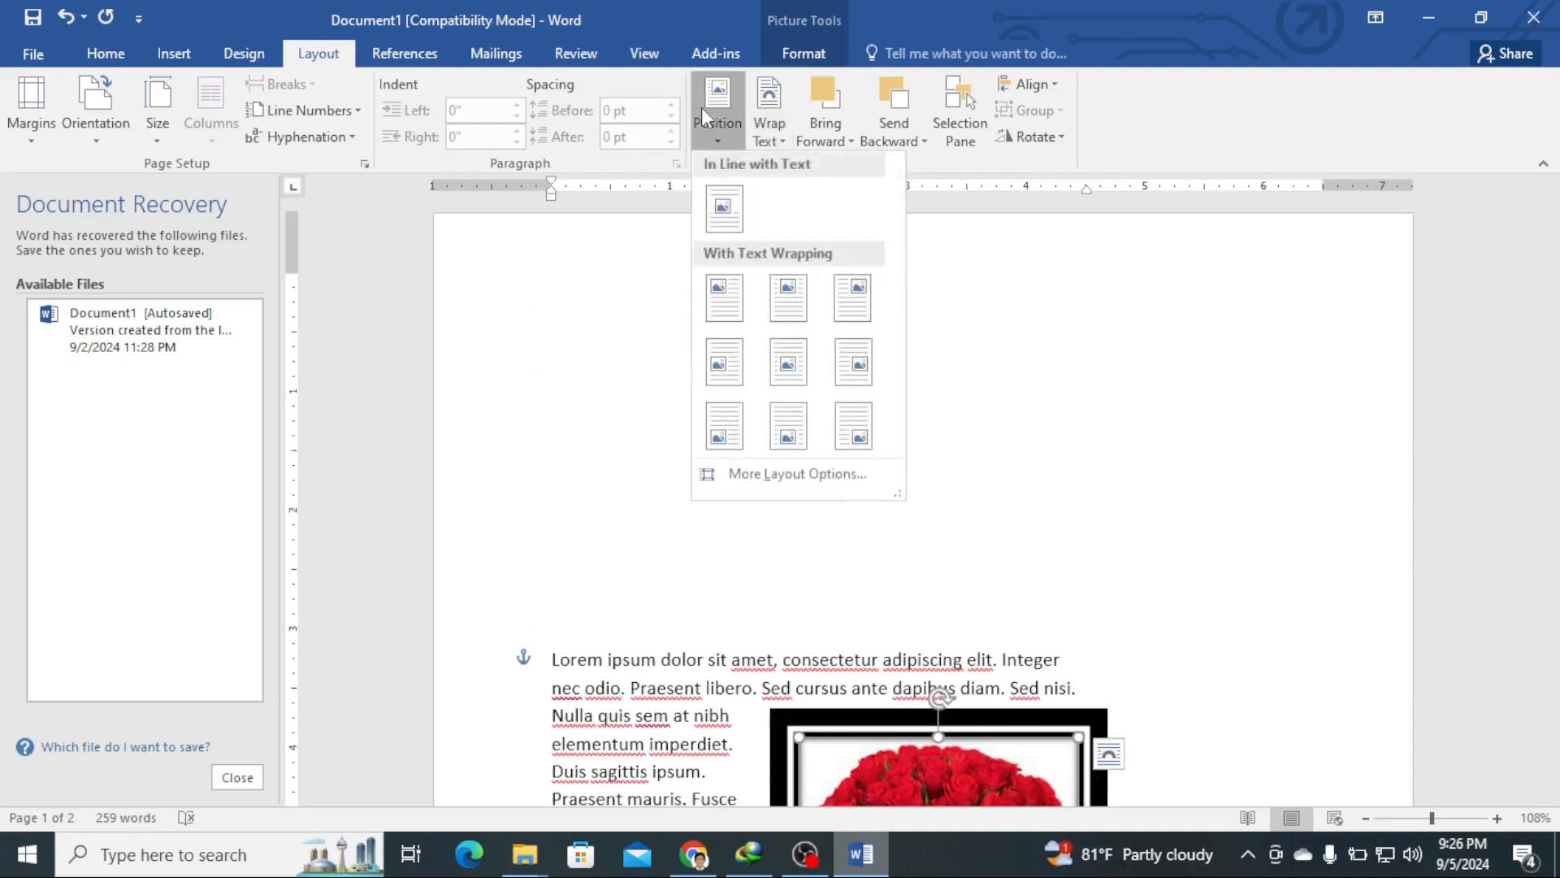
click(850, 420)
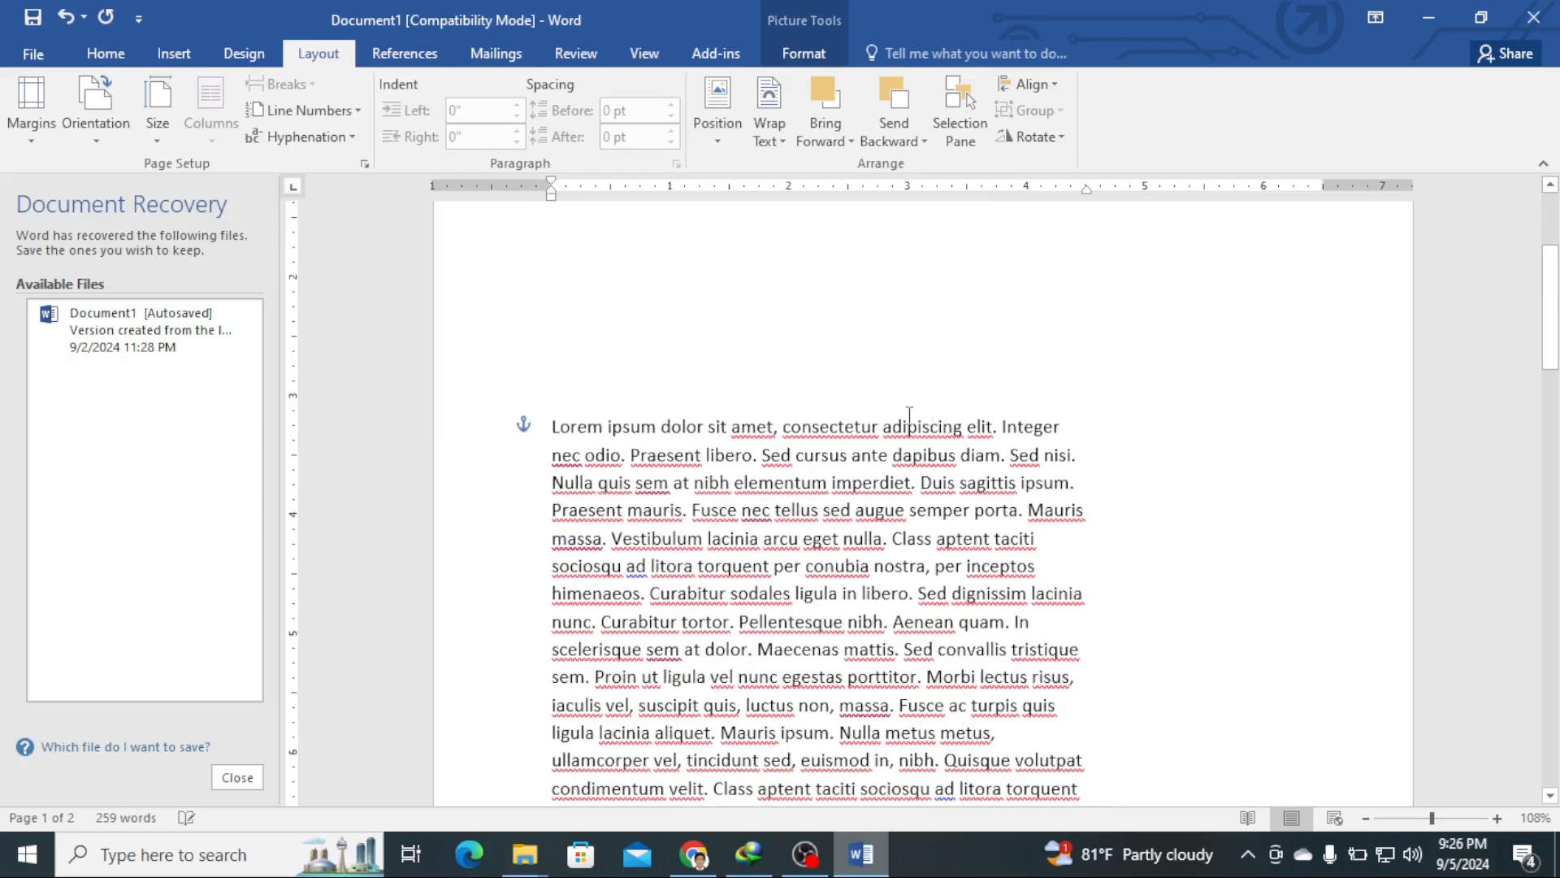
scroll(910, 416, down, 4)
scroll(894, 390, up, 1)
scroll(870, 346, down, 3)
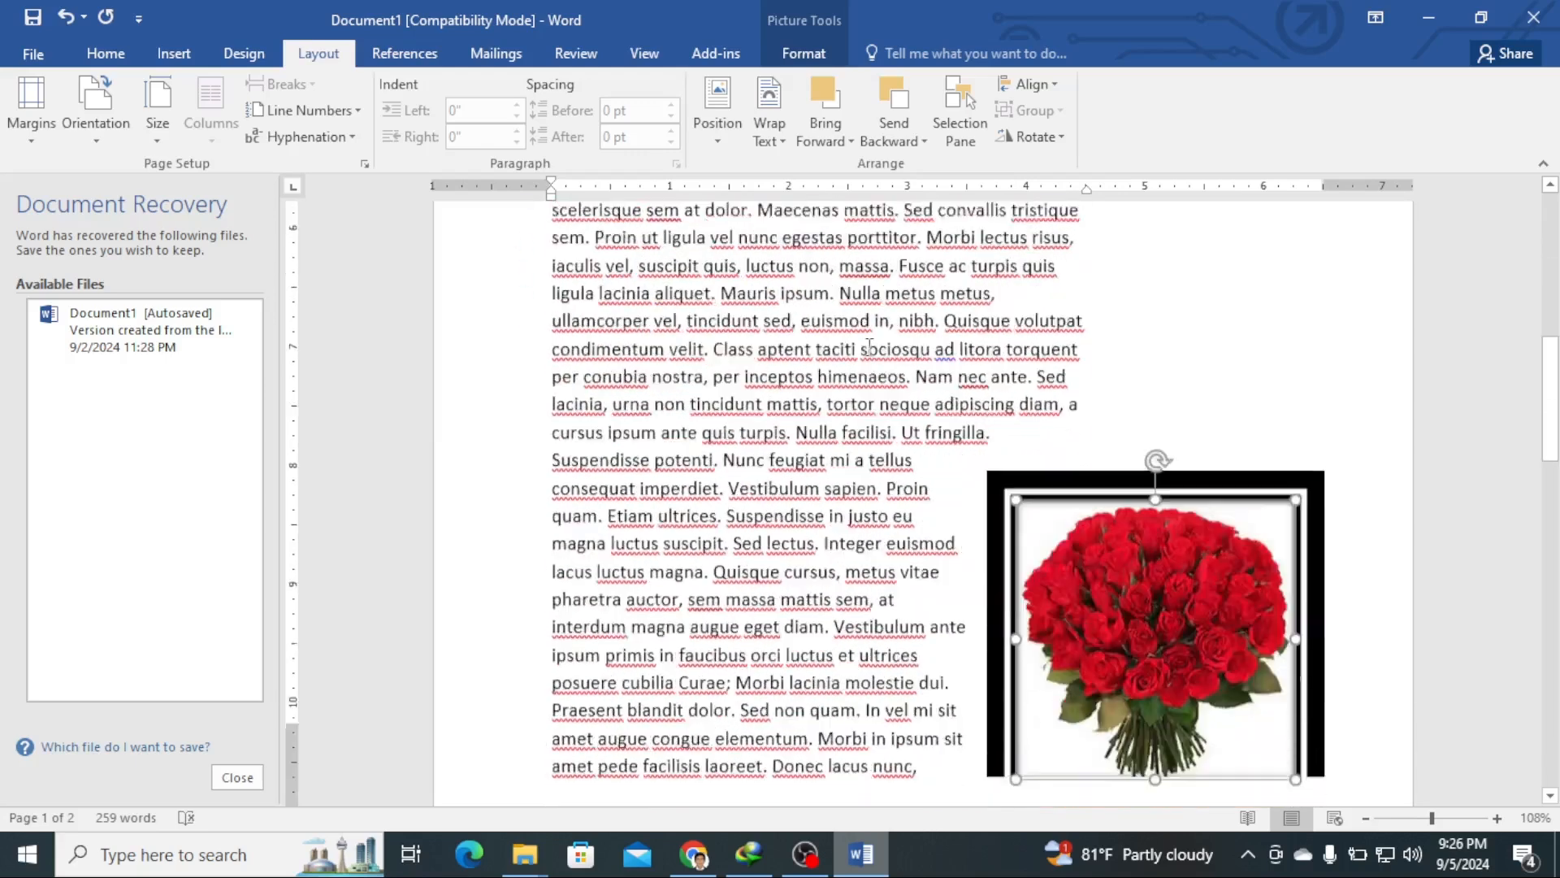
scroll(869, 347, down, 1)
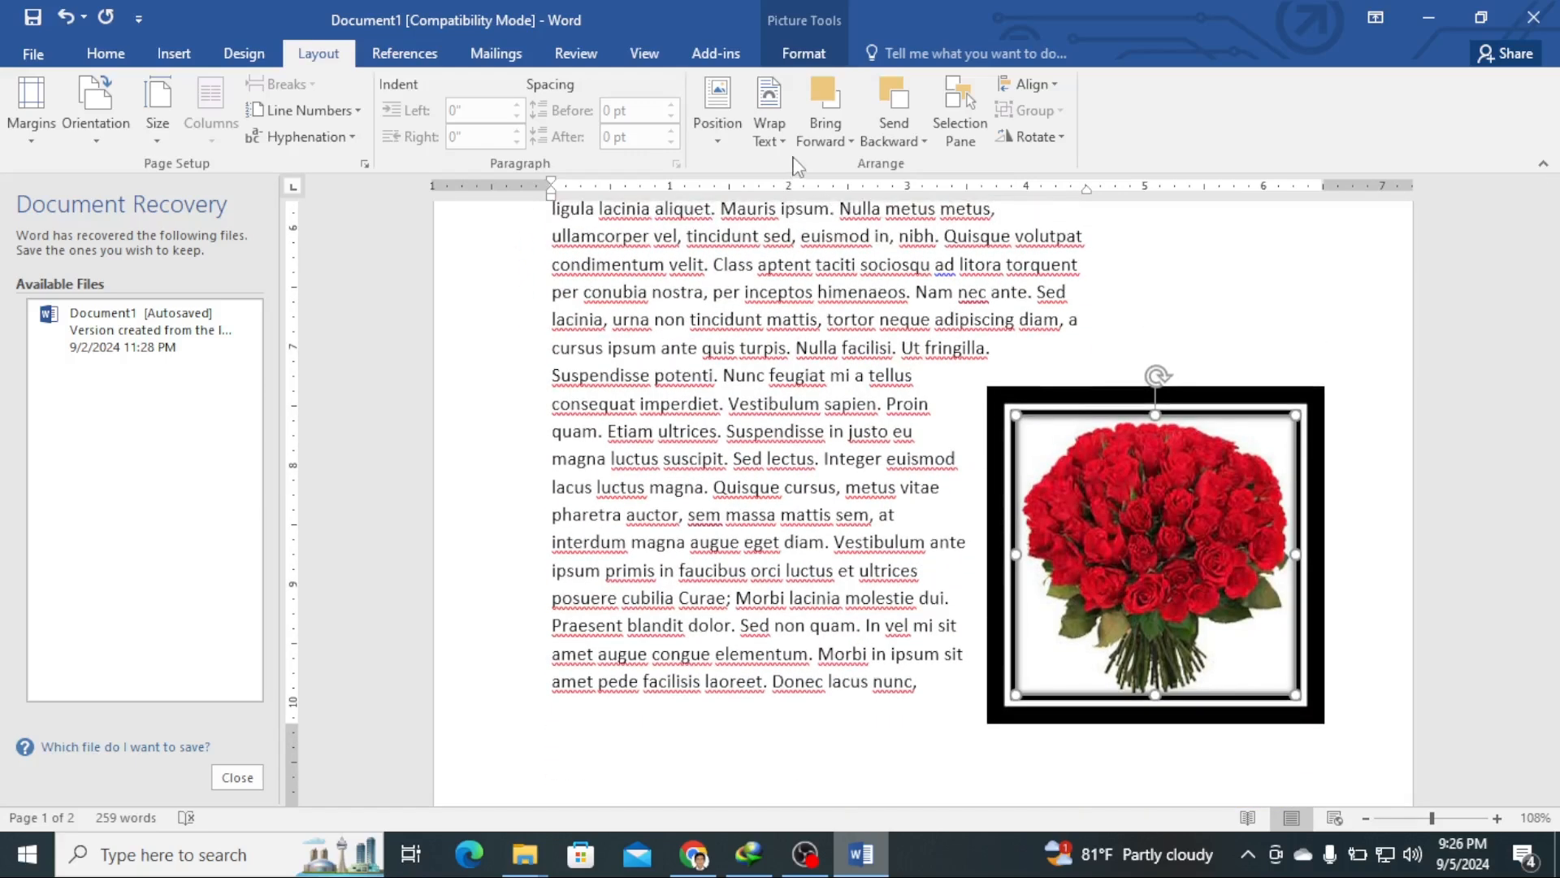
Step: Apply Square text wrapping to the rose picture and change it to Tight
click(785, 141)
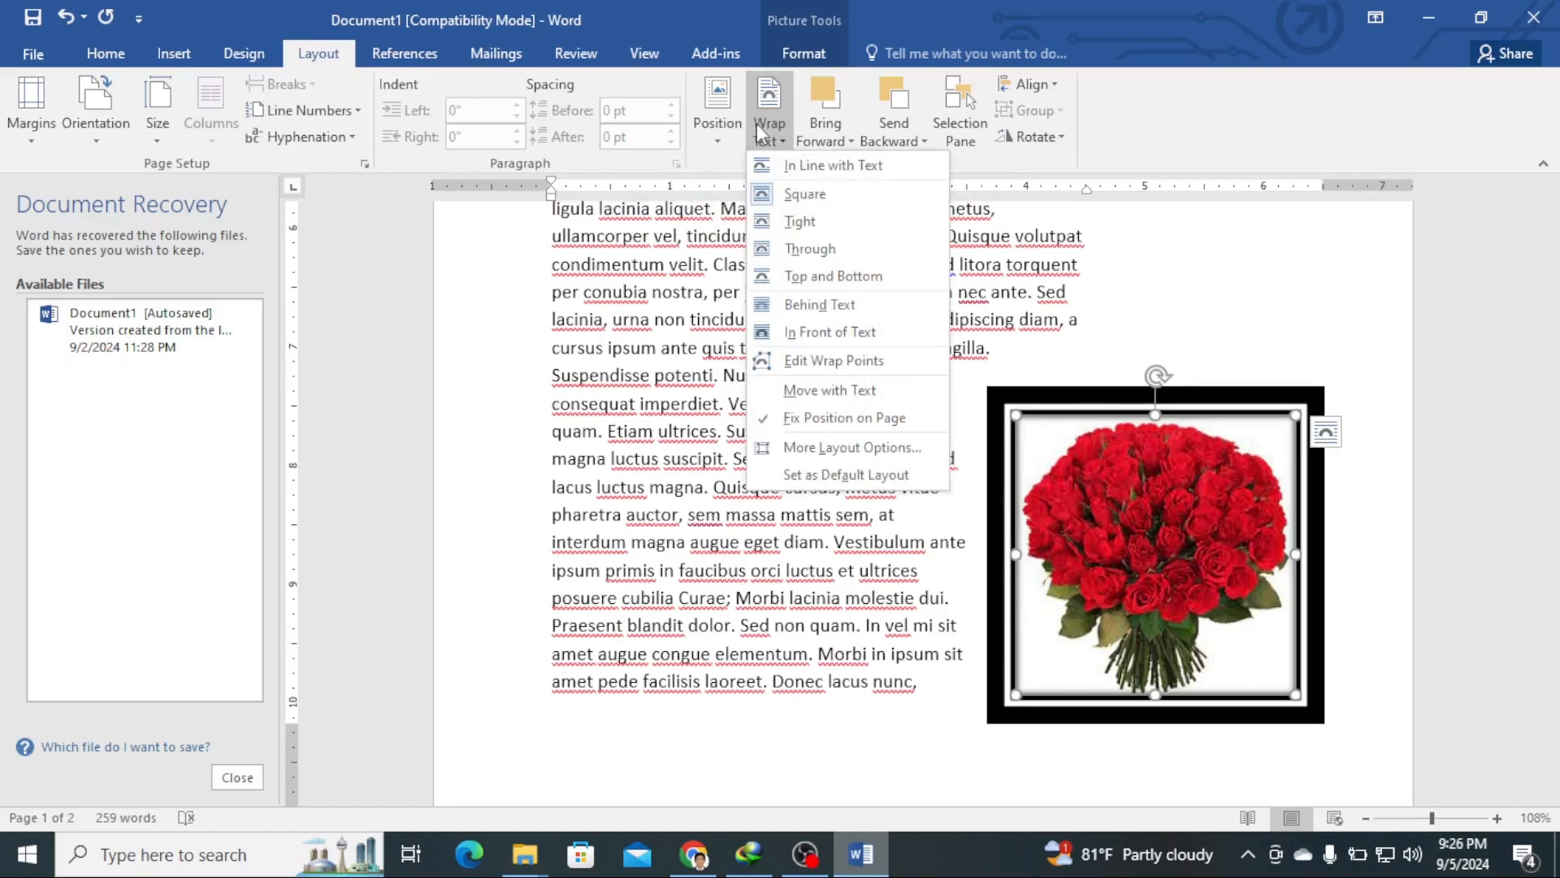
click(812, 202)
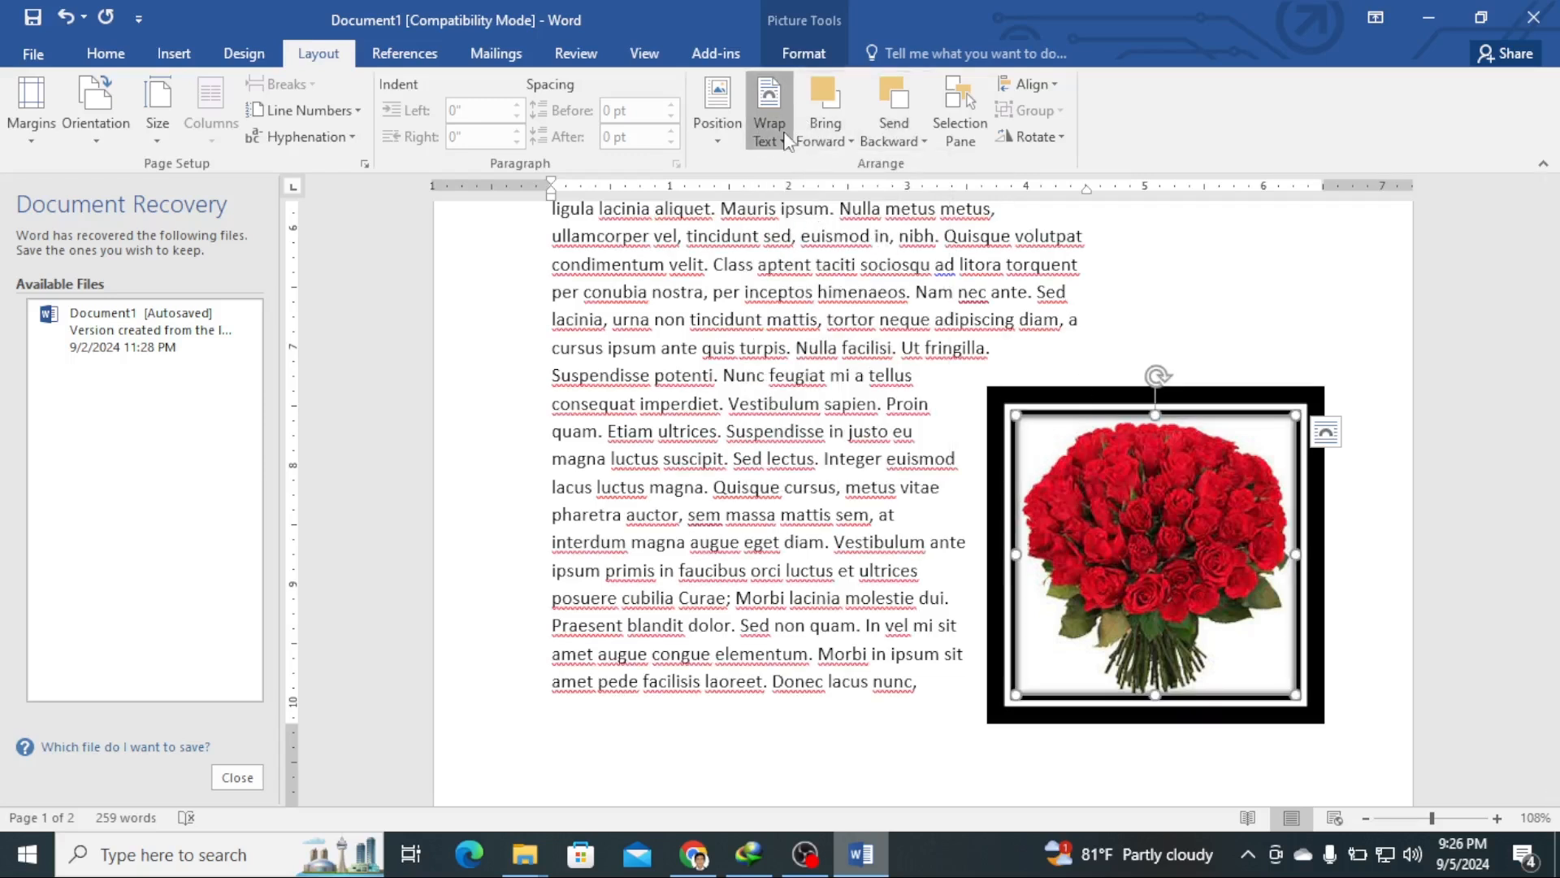
click(769, 122)
click(804, 198)
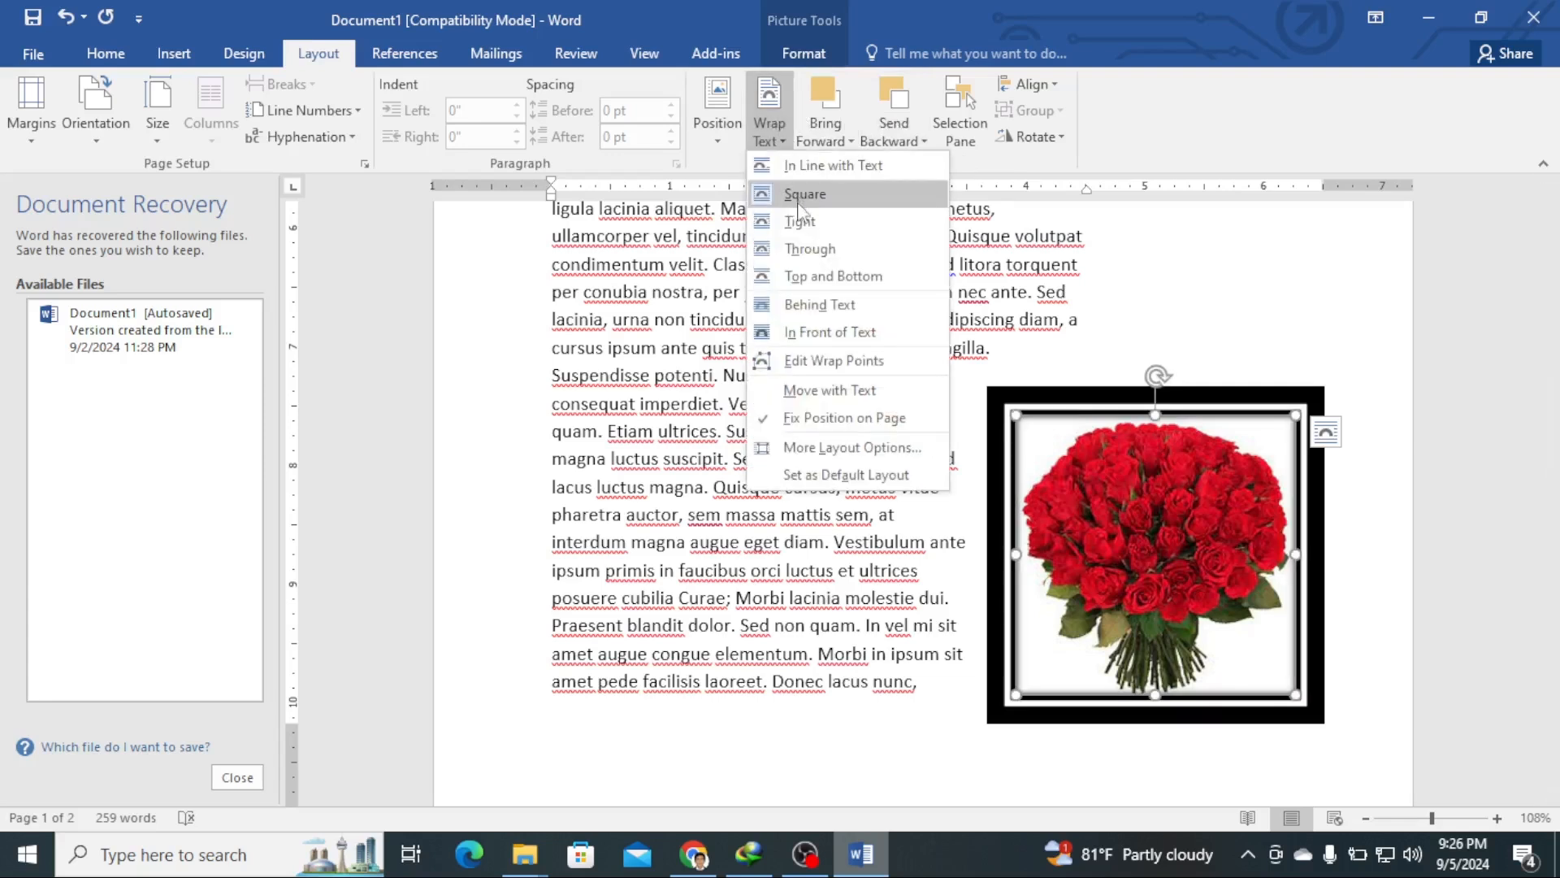
click(800, 221)
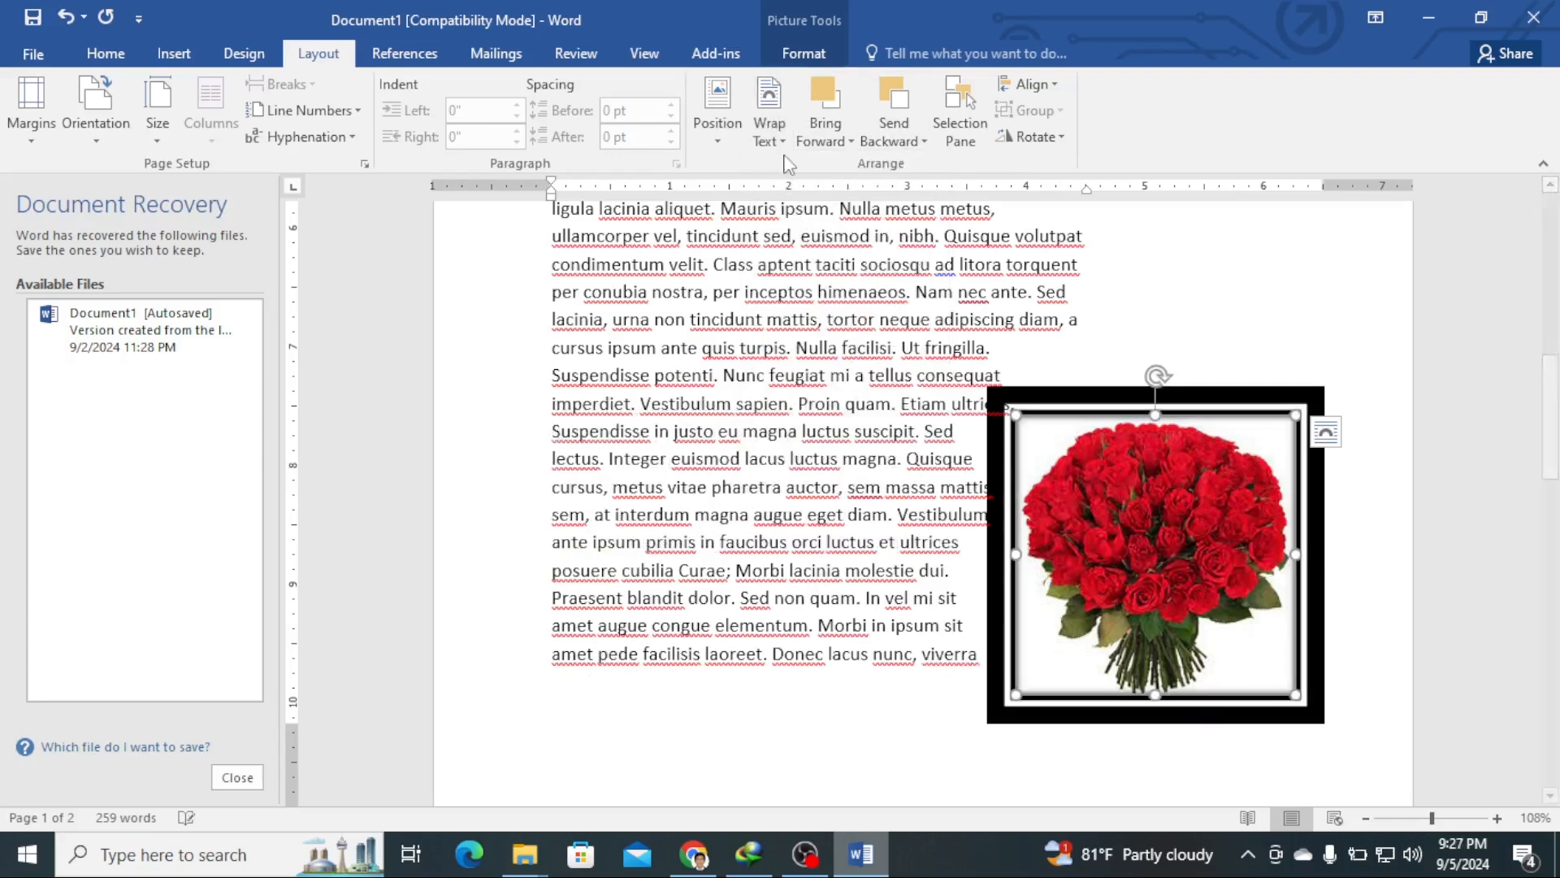
Step: Move the rose picture into the middle of the Lorem ipsum text and set its wrapping to Behind Text
click(768, 114)
click(1129, 491)
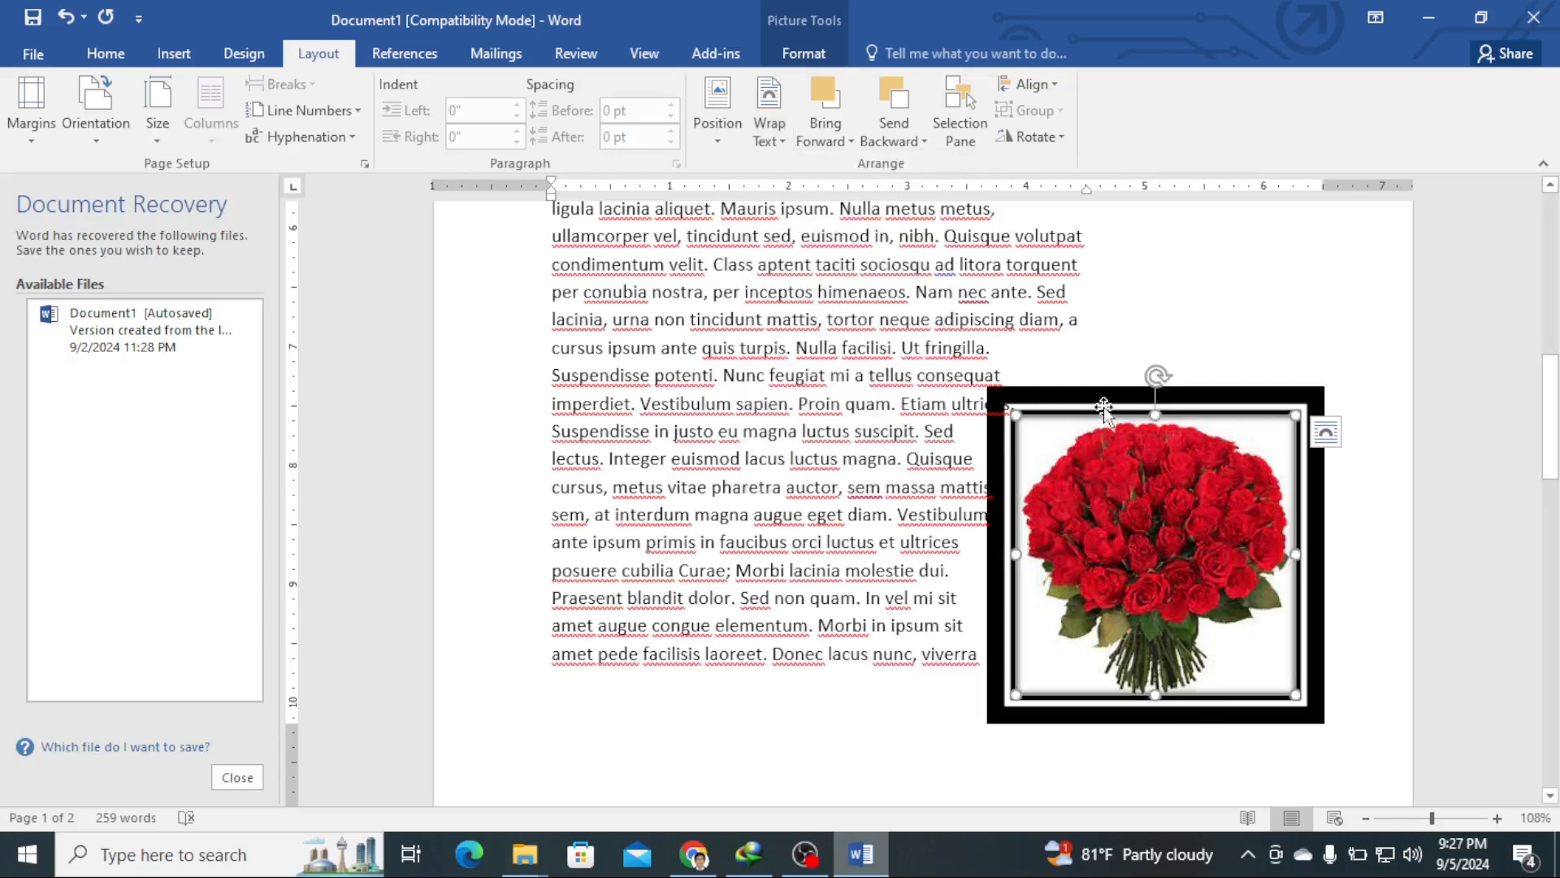
drag(1103, 406, 769, 370)
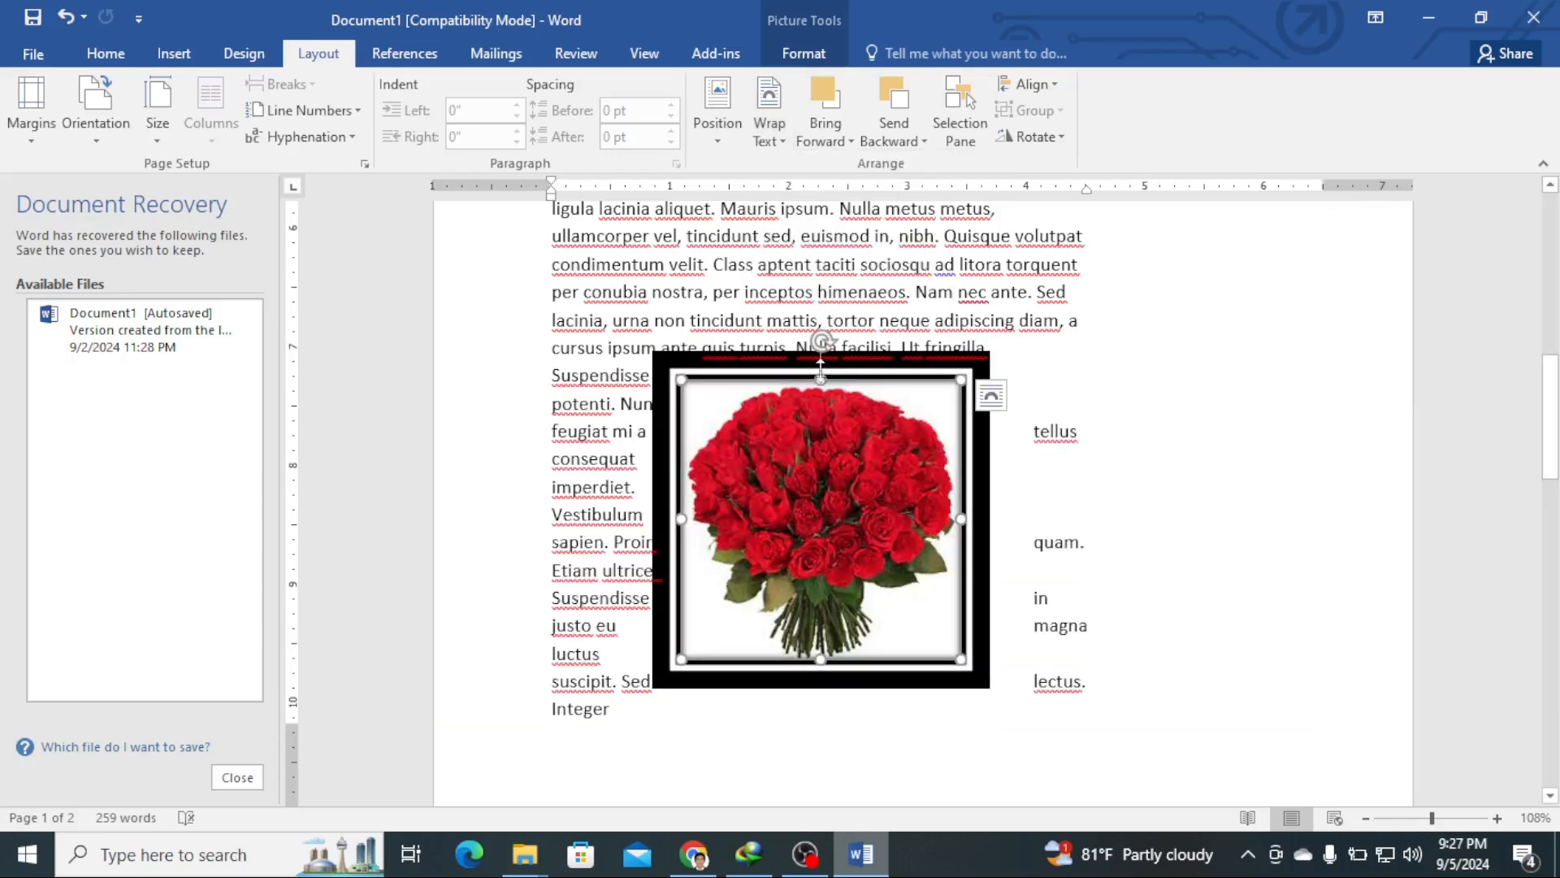
click(779, 142)
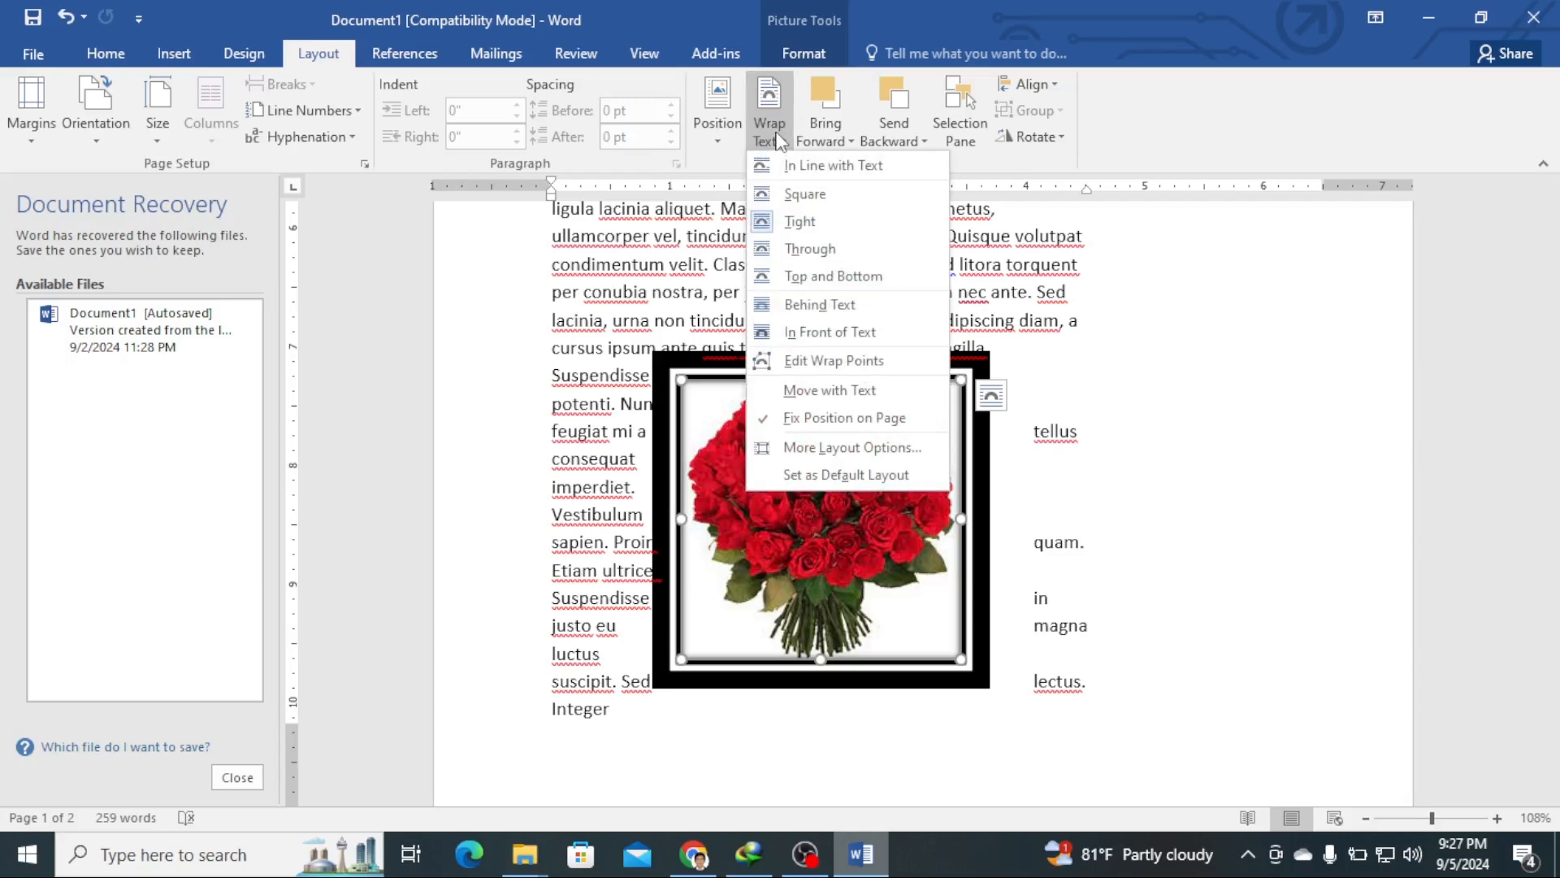
click(837, 307)
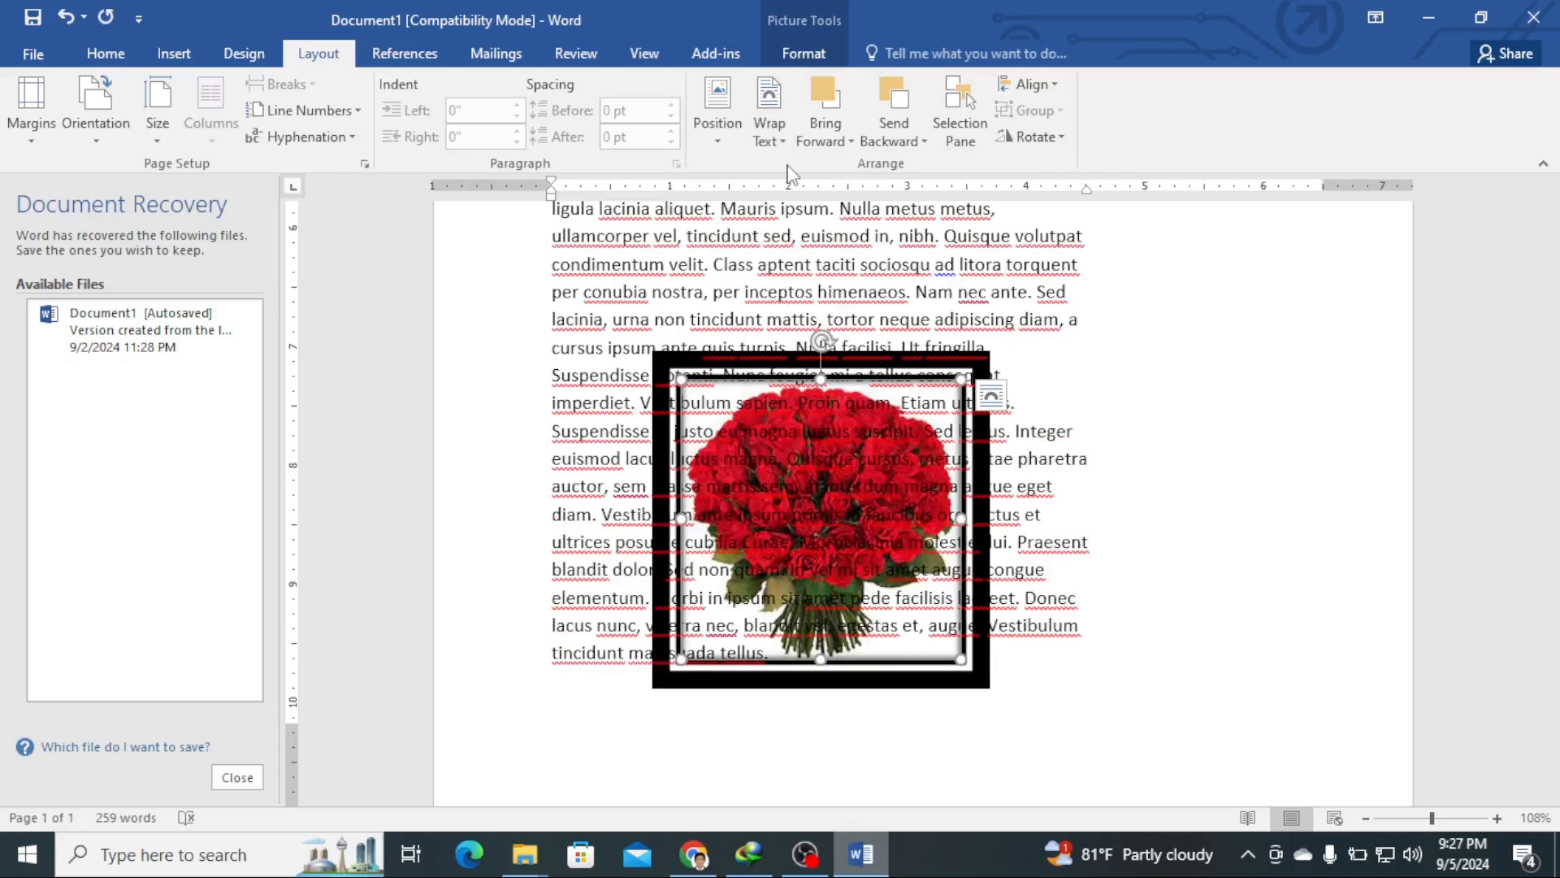
Step: Try Top and Bottom wrapping on the rose picture and replace it with Through wrapping
click(776, 138)
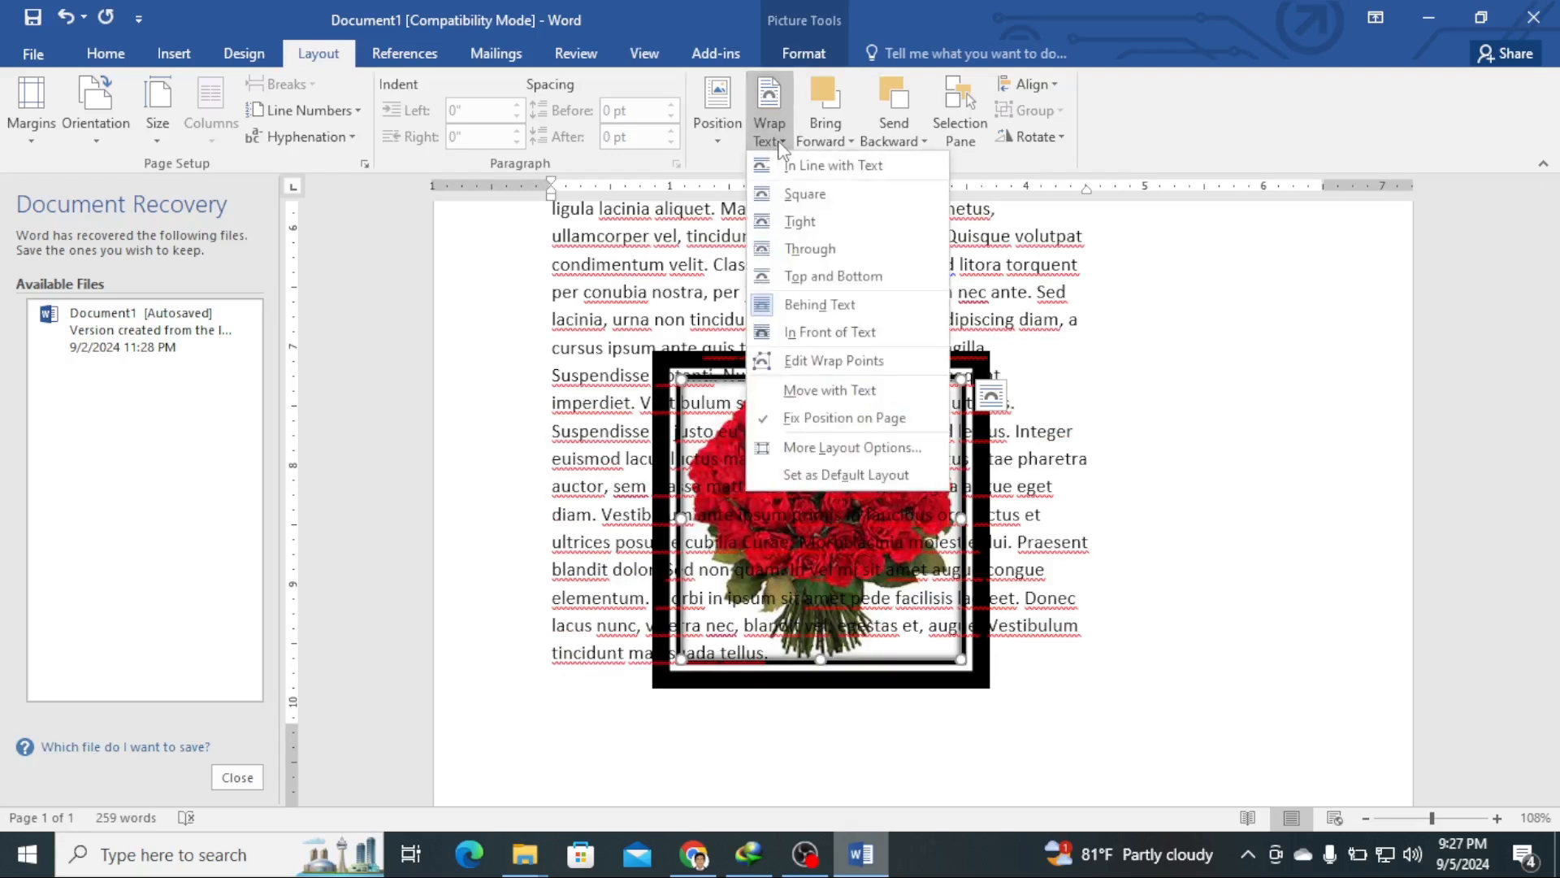
click(837, 280)
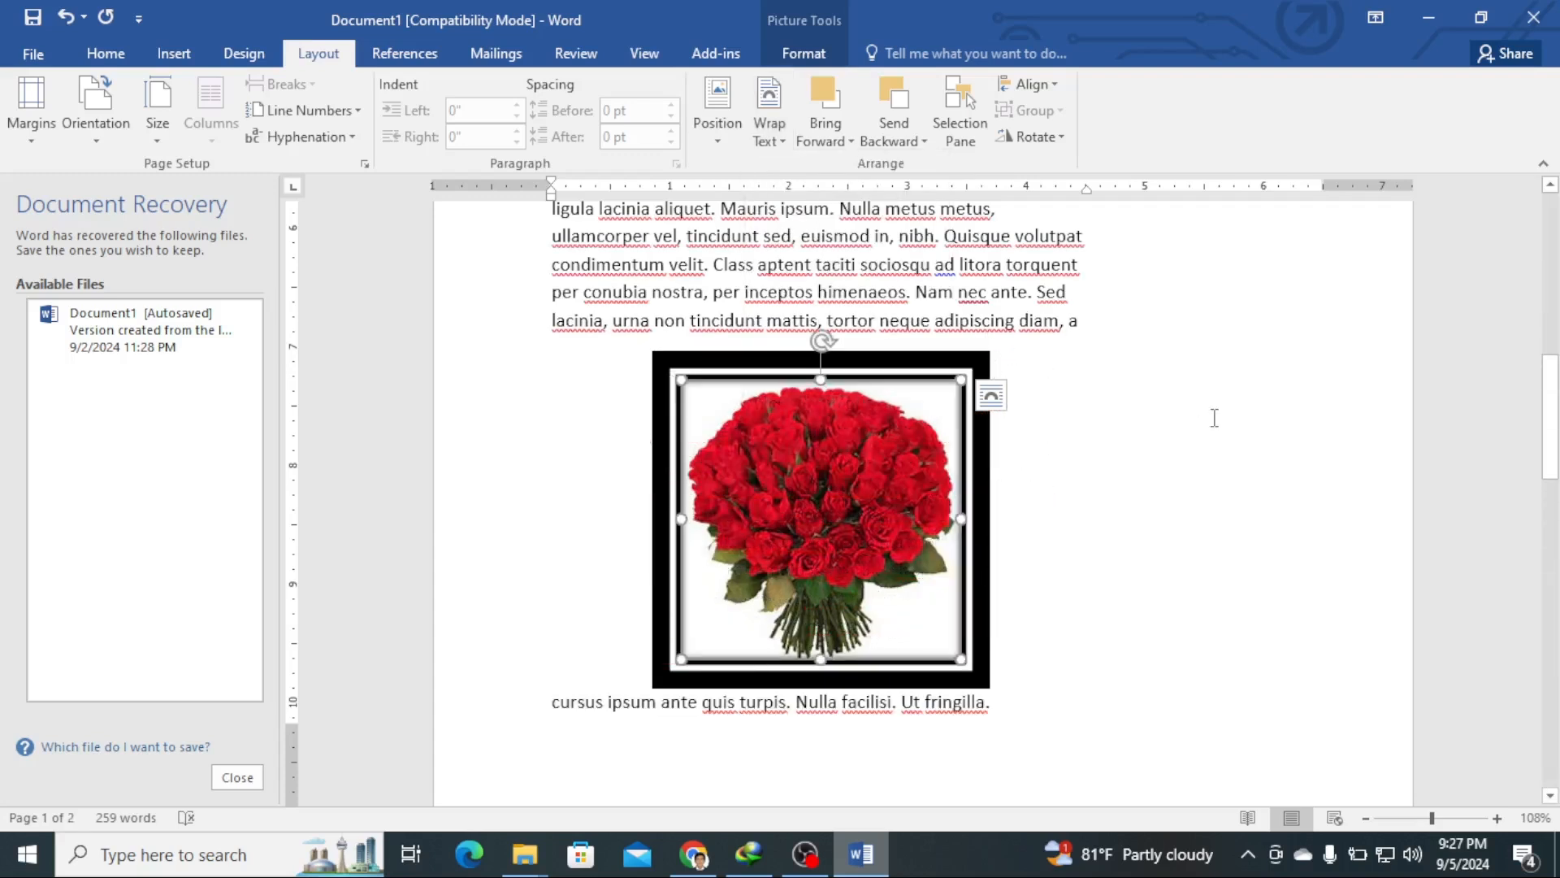
click(785, 138)
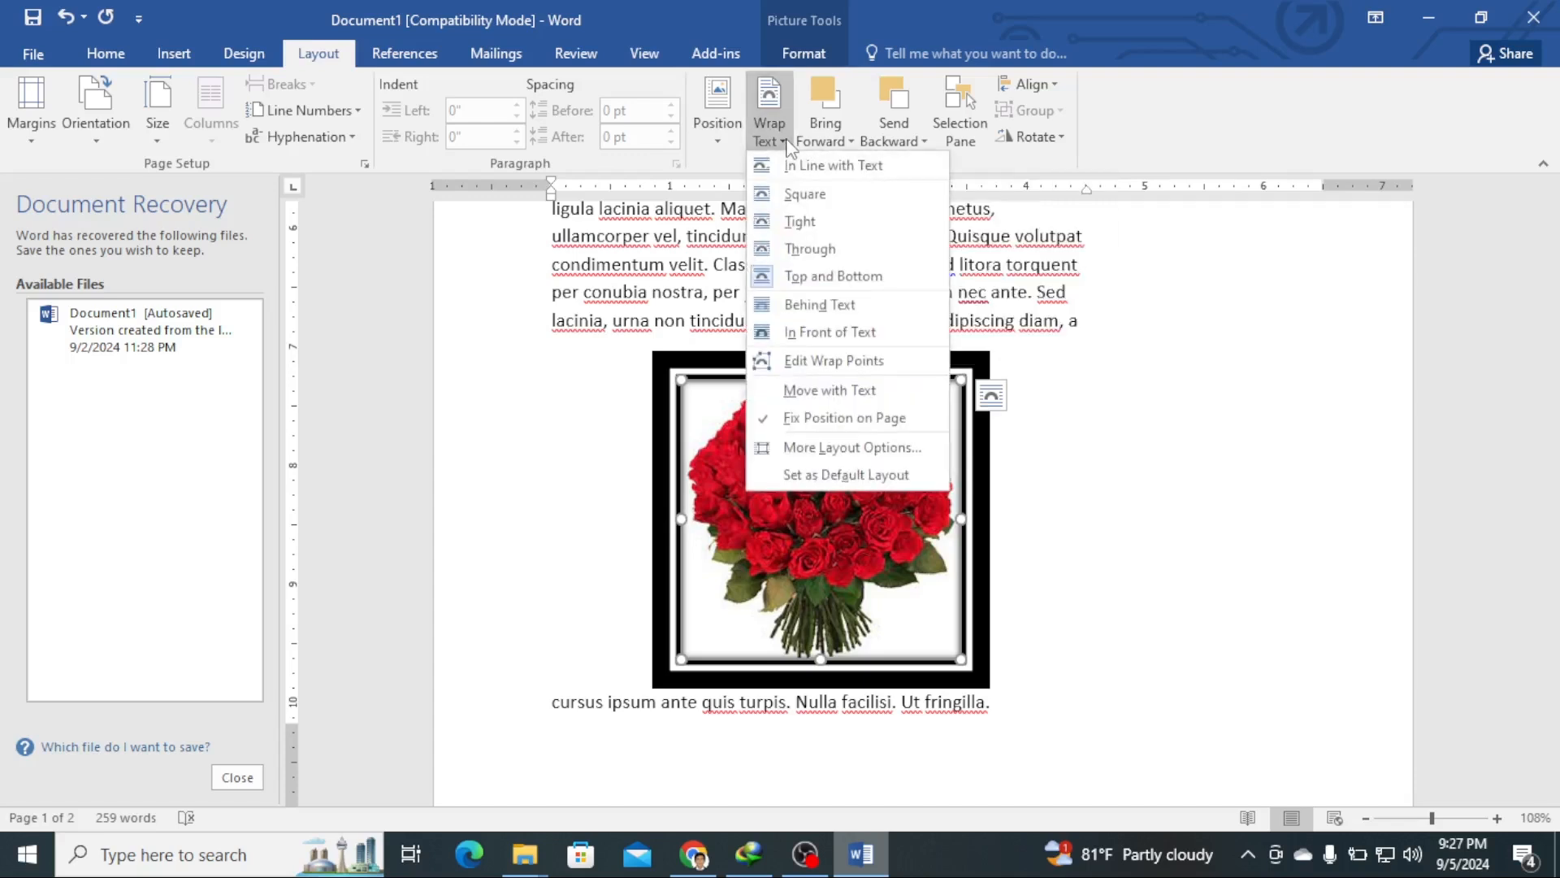
click(810, 248)
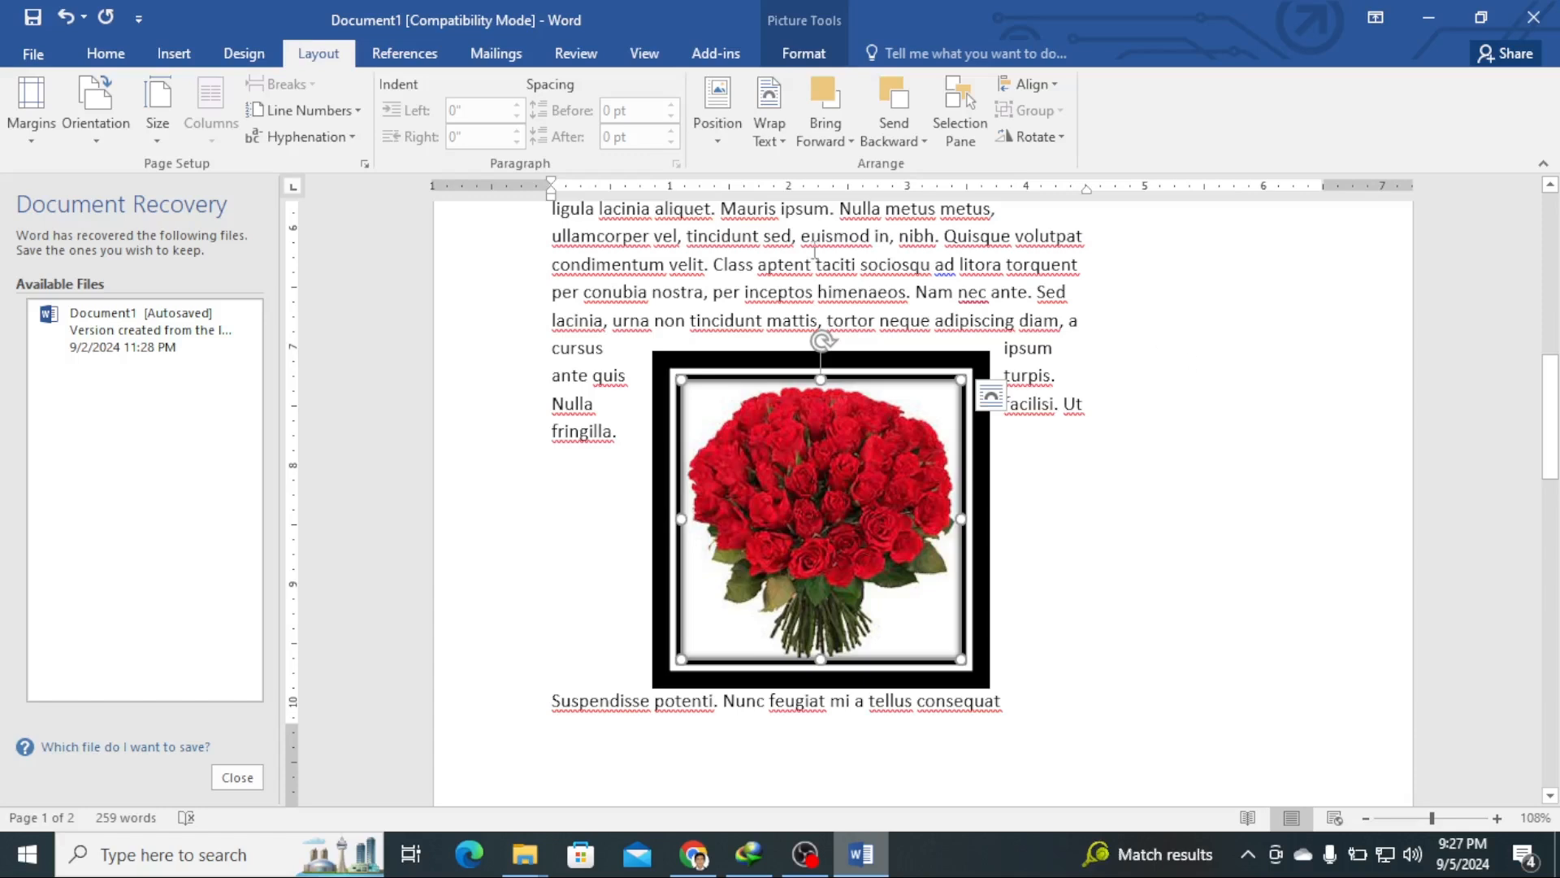
Step: Set the rose picture's text wrapping back to Behind Text
click(725, 130)
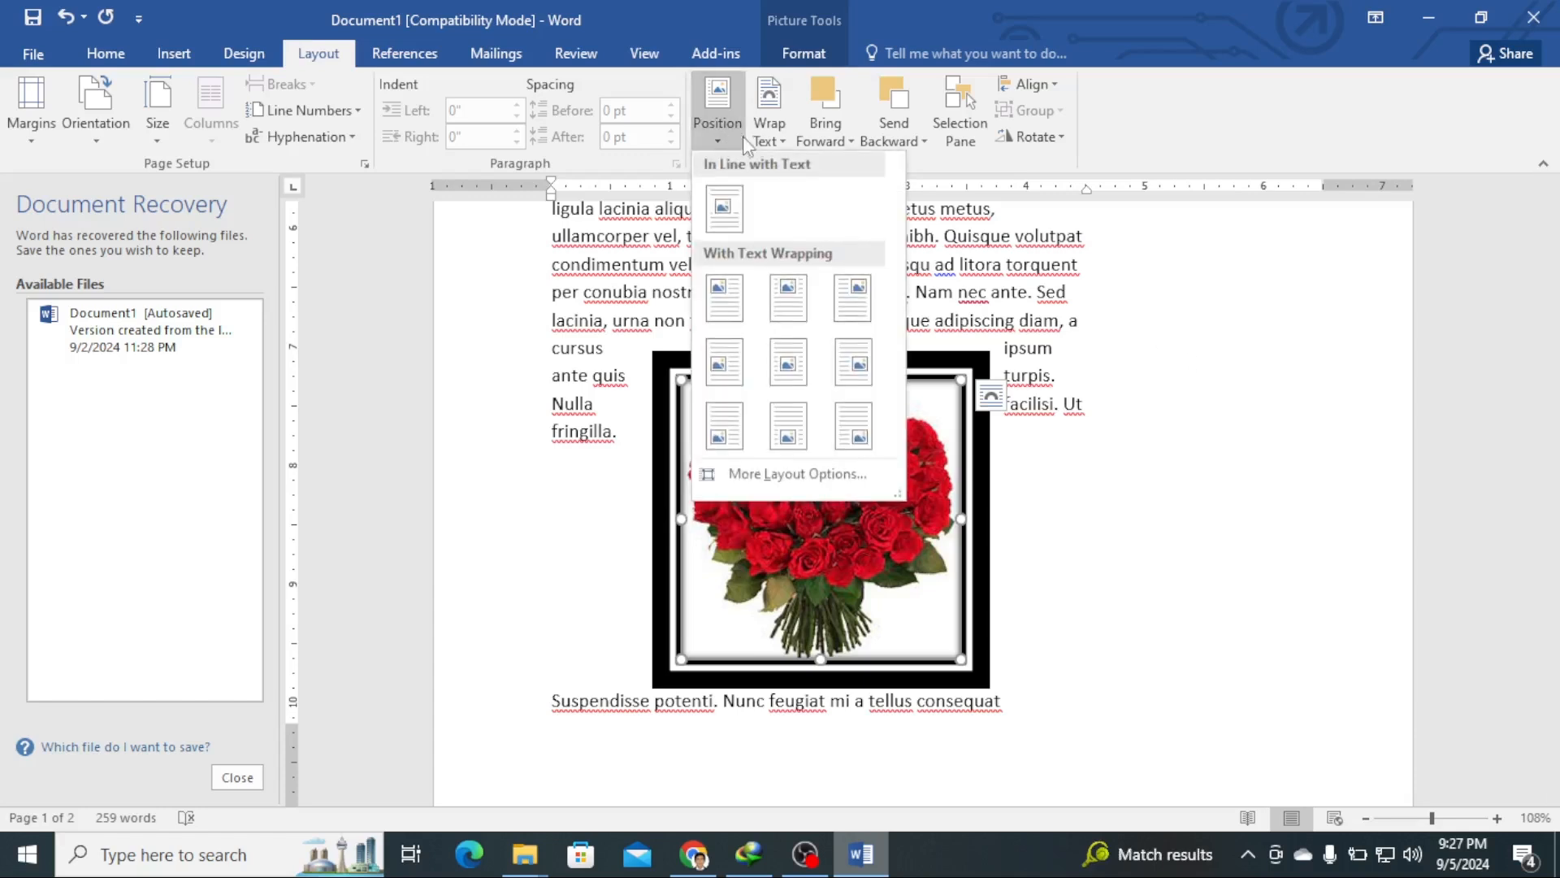
click(764, 130)
click(768, 130)
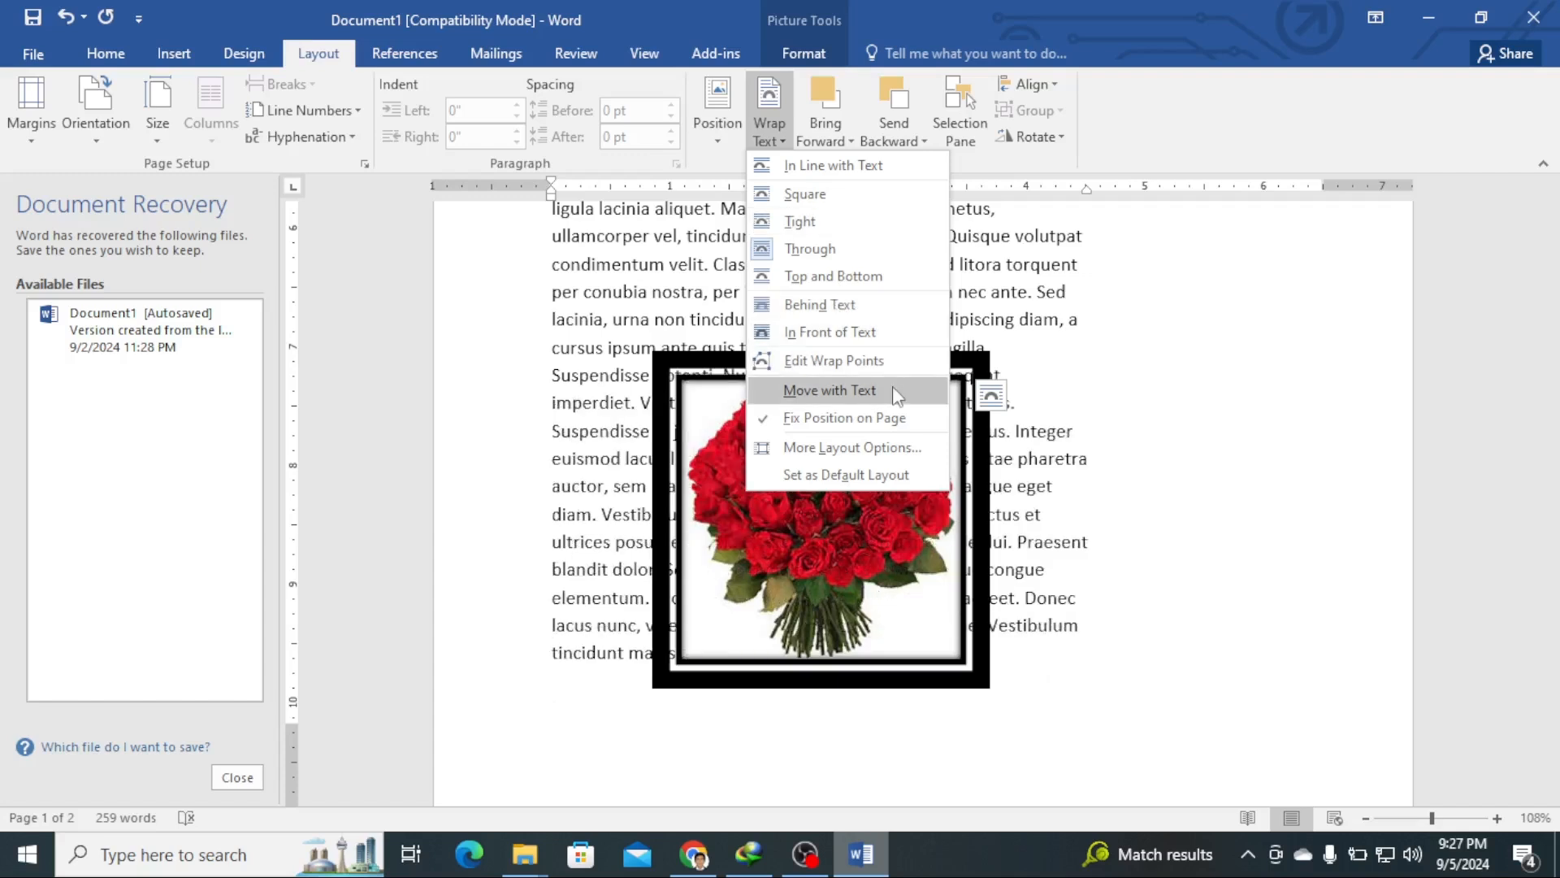
click(869, 304)
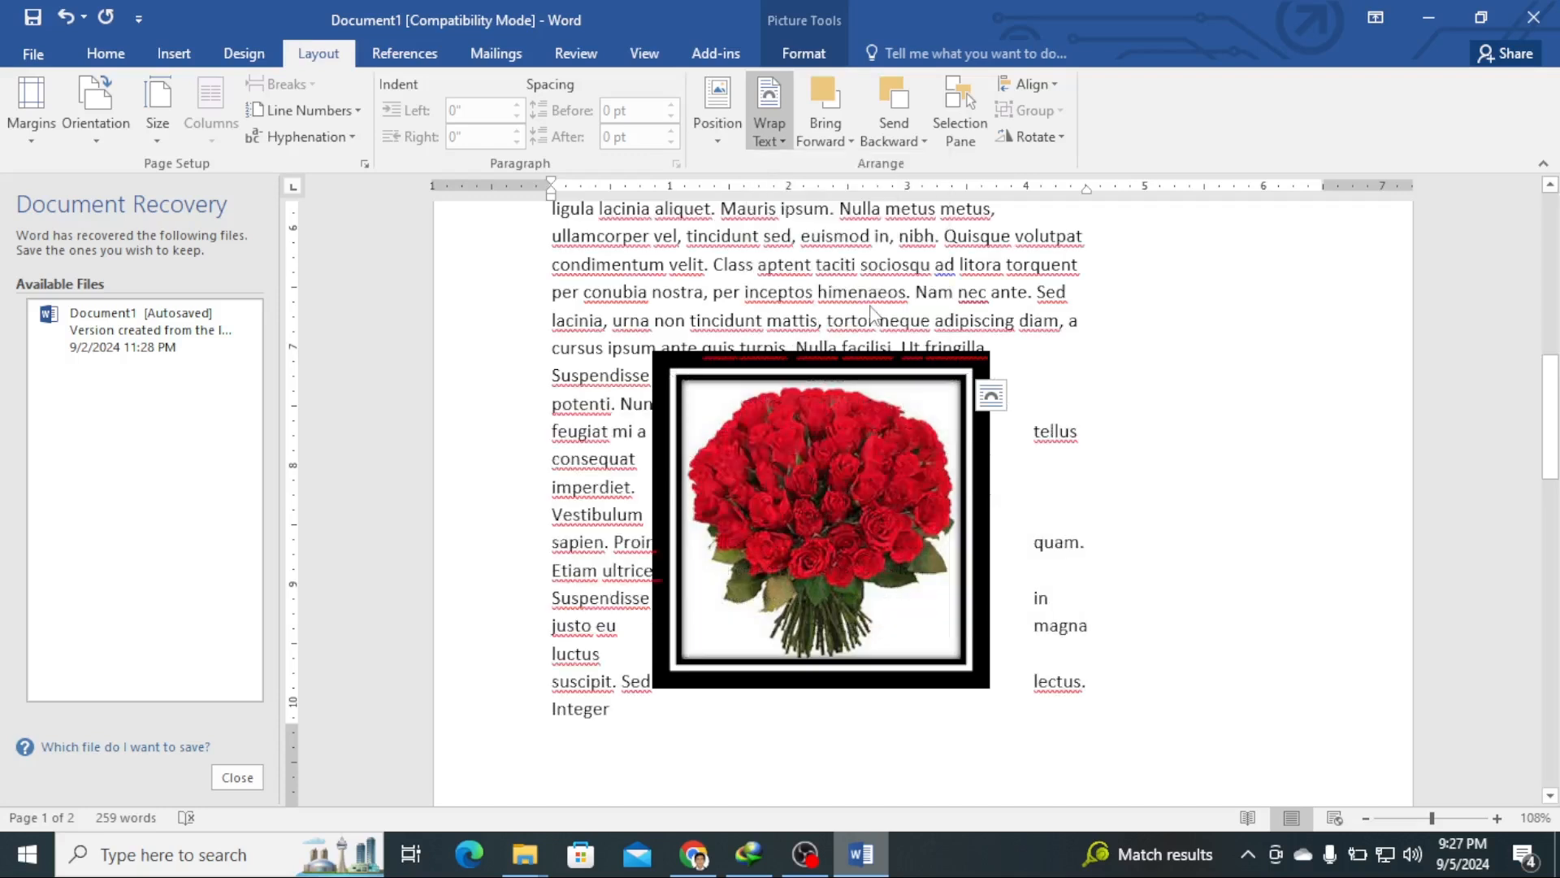
Step: Try to bring the rose picture to the front of the stacking order and deselect it
click(849, 141)
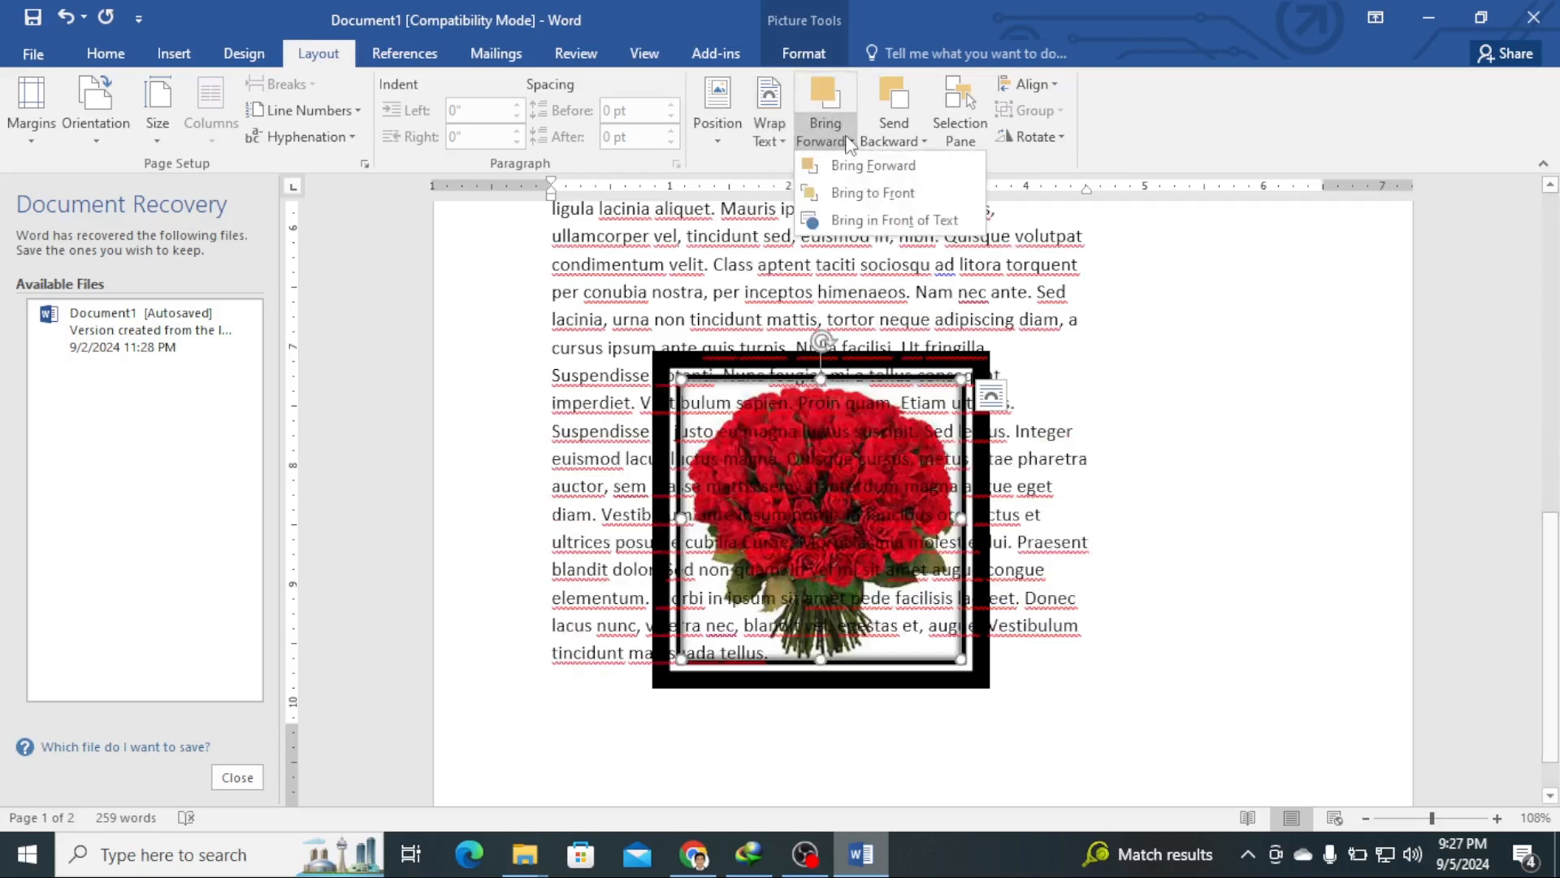
click(894, 193)
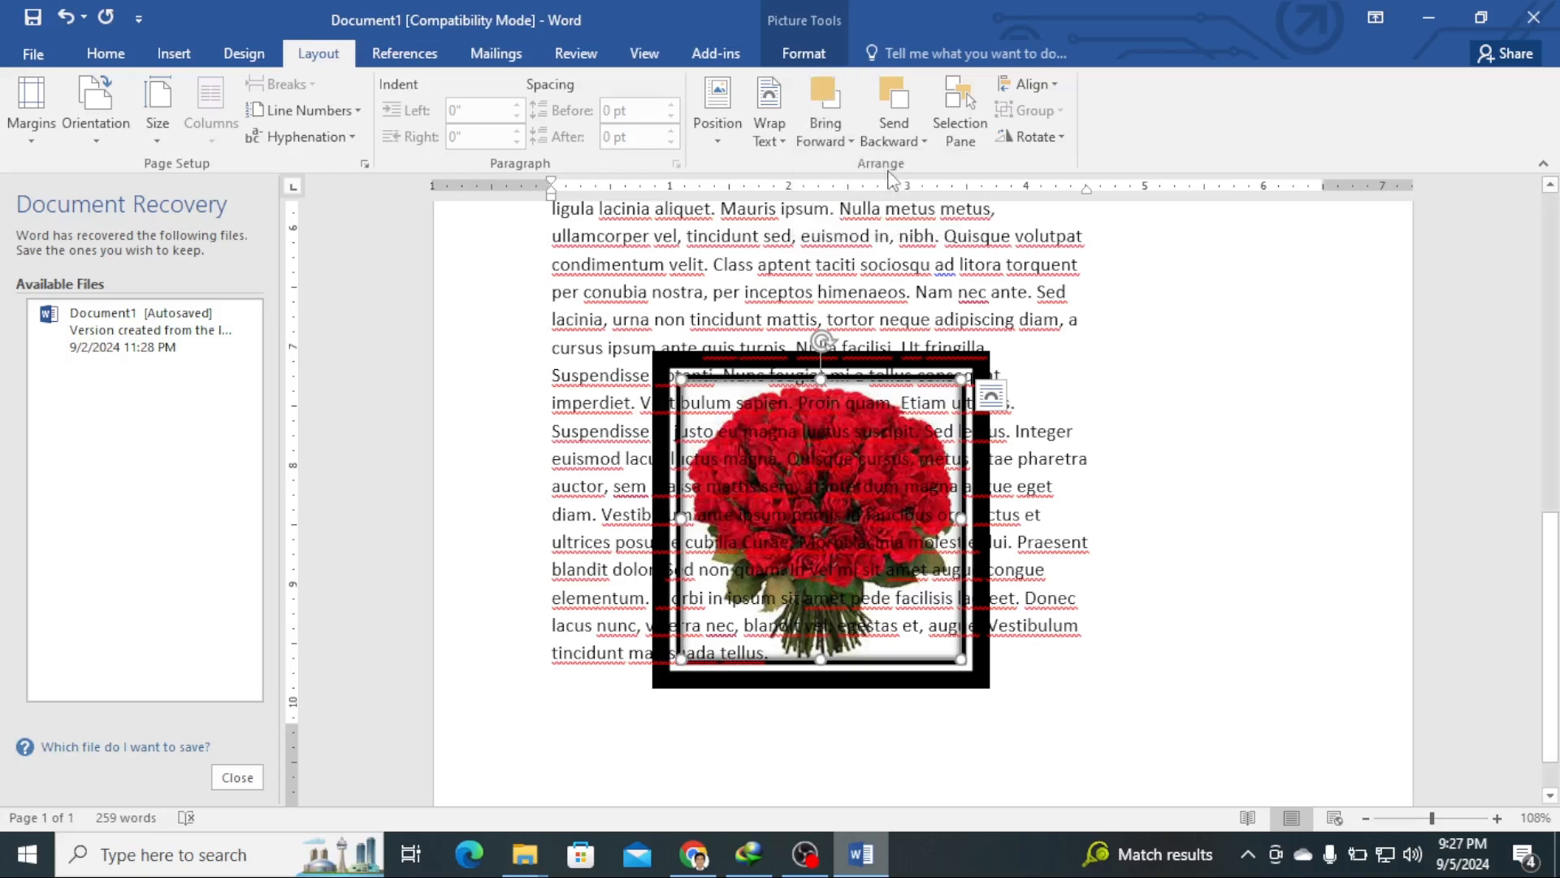
click(852, 141)
click(871, 195)
click(983, 294)
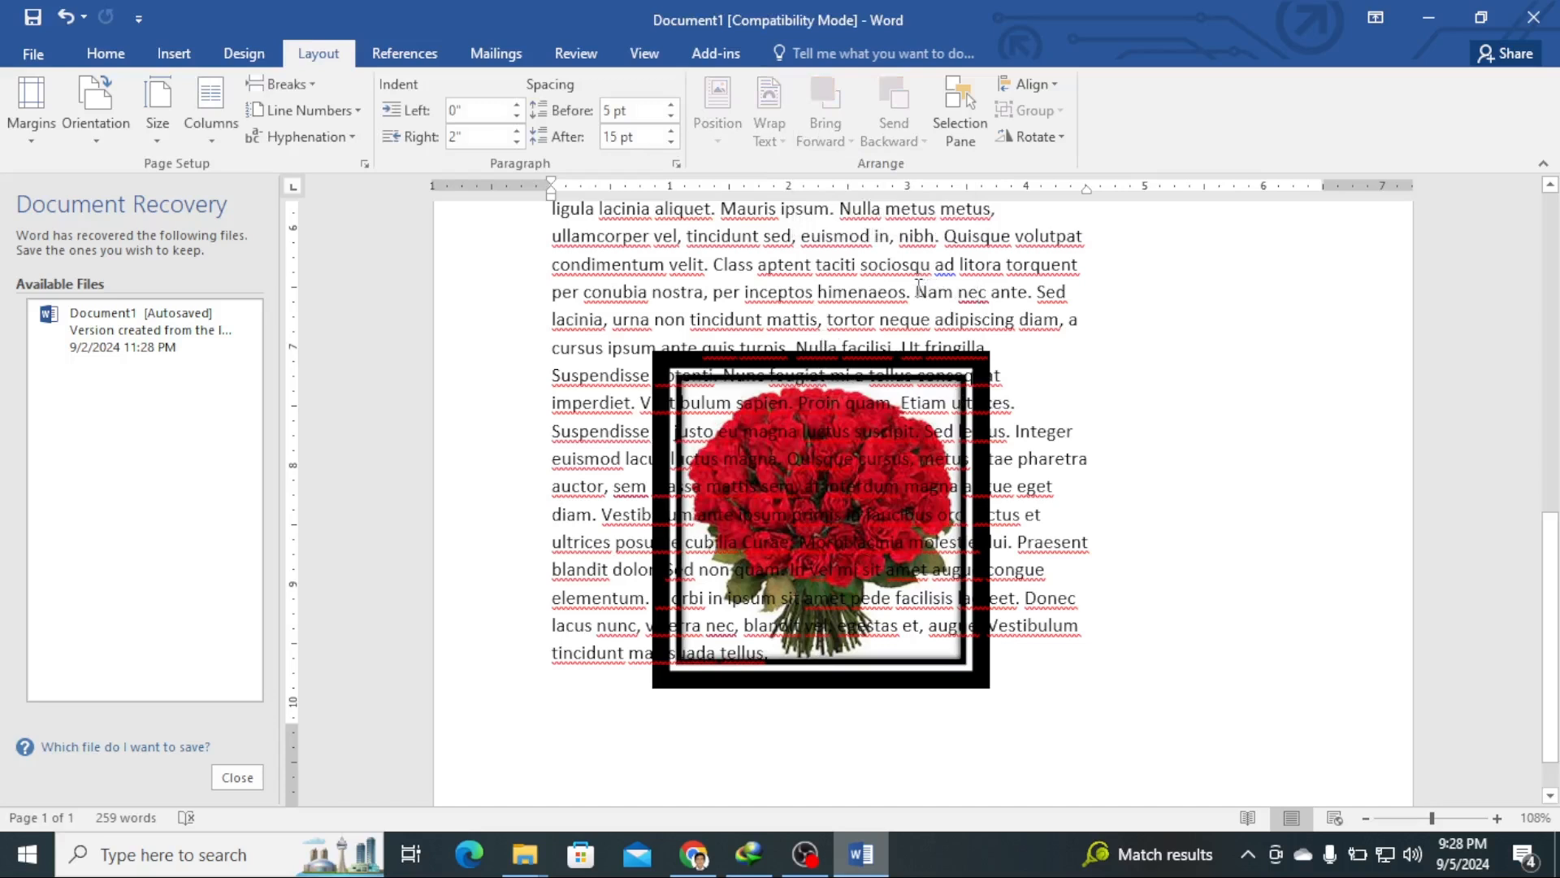
Step: Select and deselect the words "Nam nec ante. Sed" above the picture, and undo the picture's Behind Text wrapping
drag(919, 288, 1069, 294)
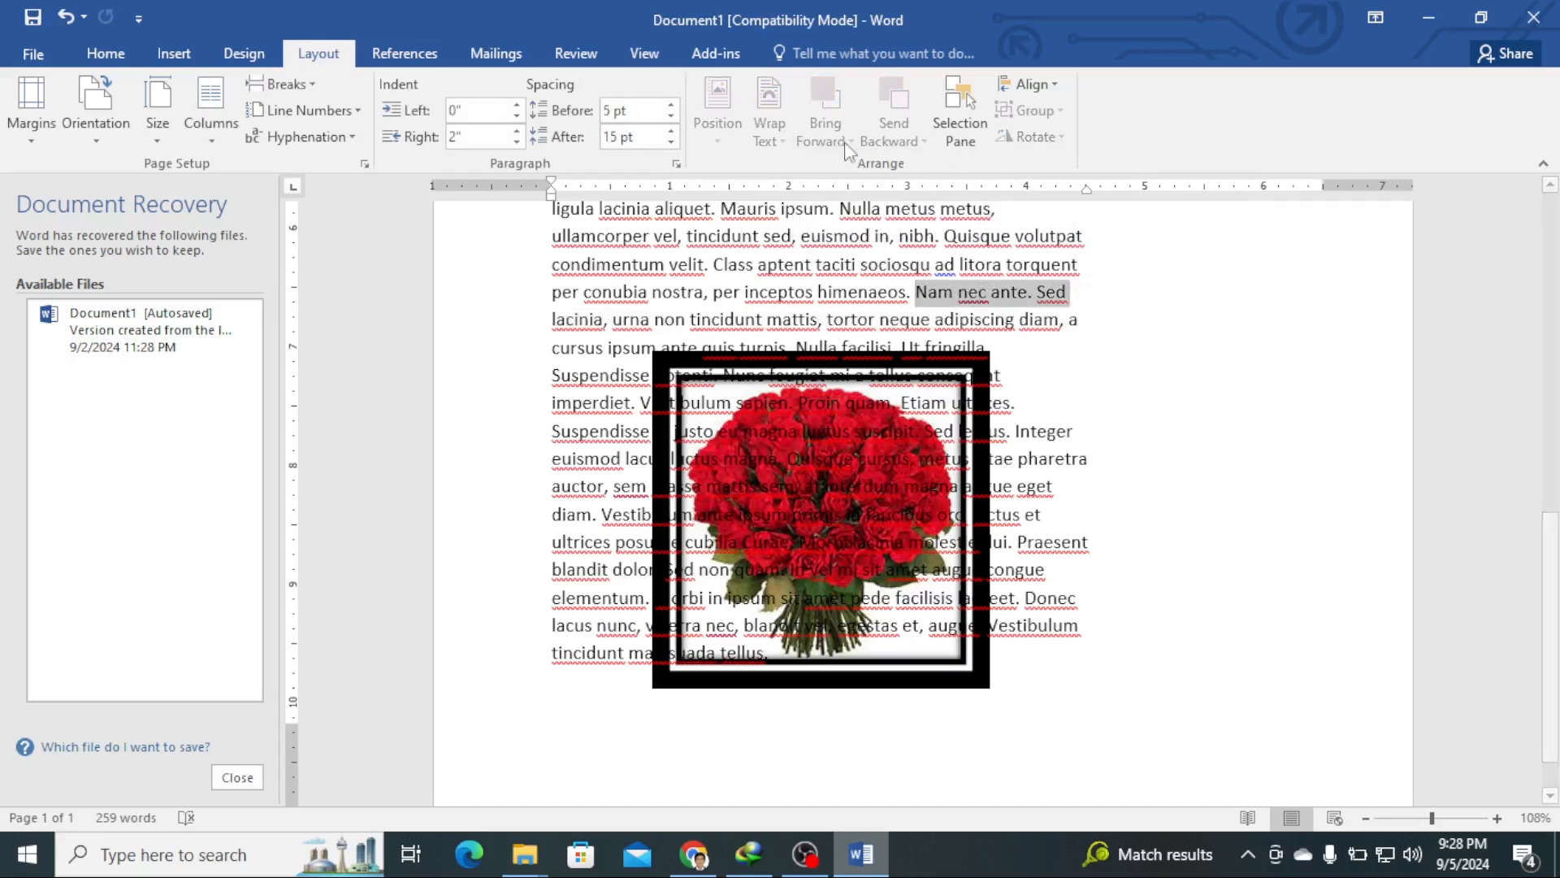
click(912, 291)
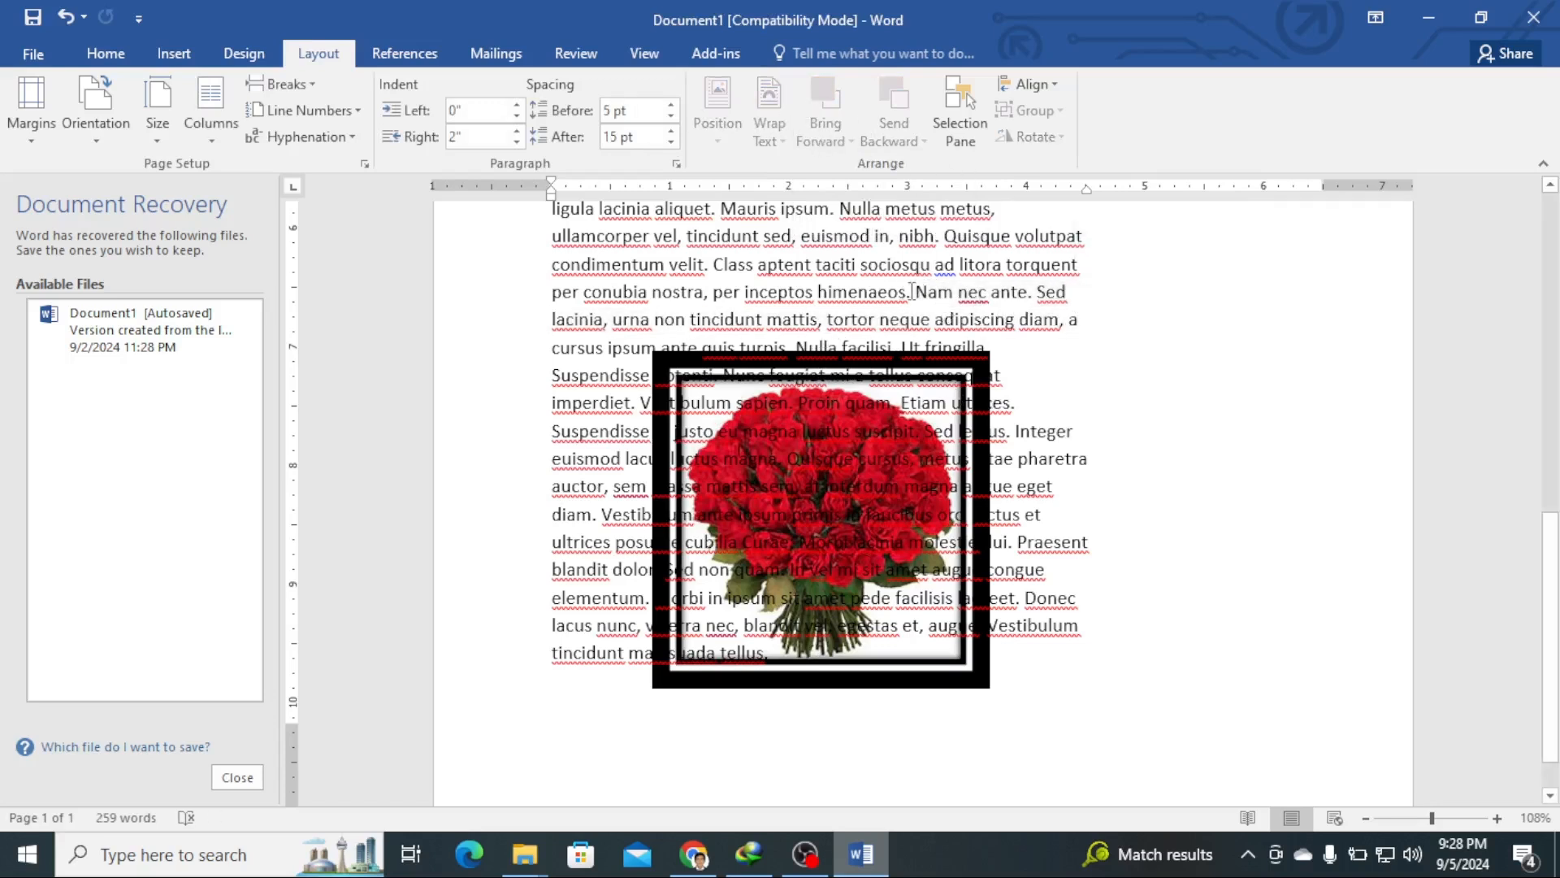
drag(918, 291, 1082, 280)
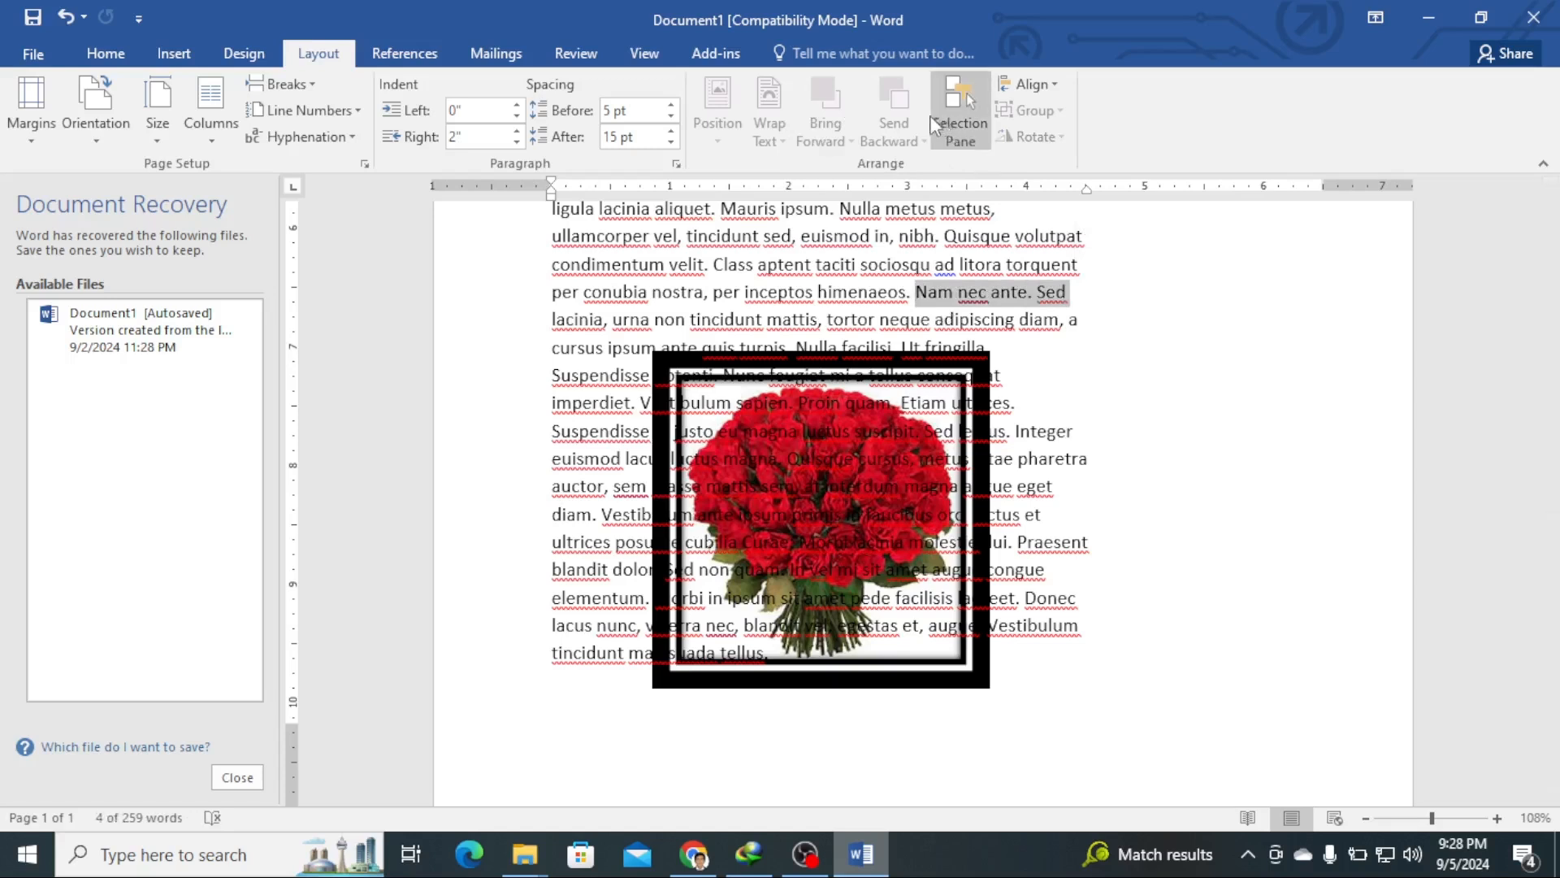
click(836, 430)
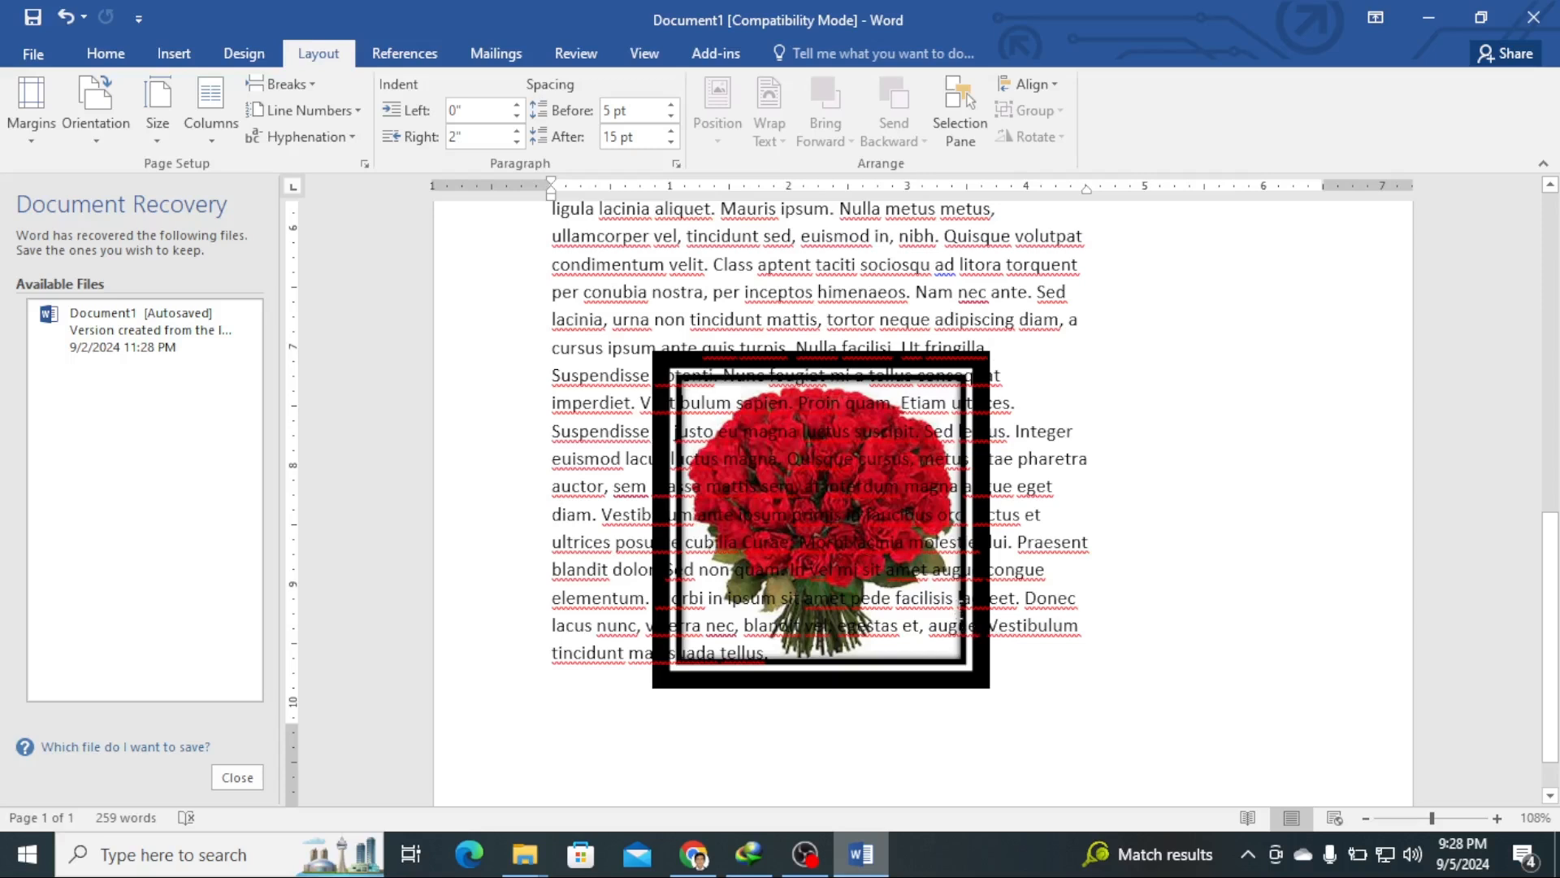
key(ctrl+z)
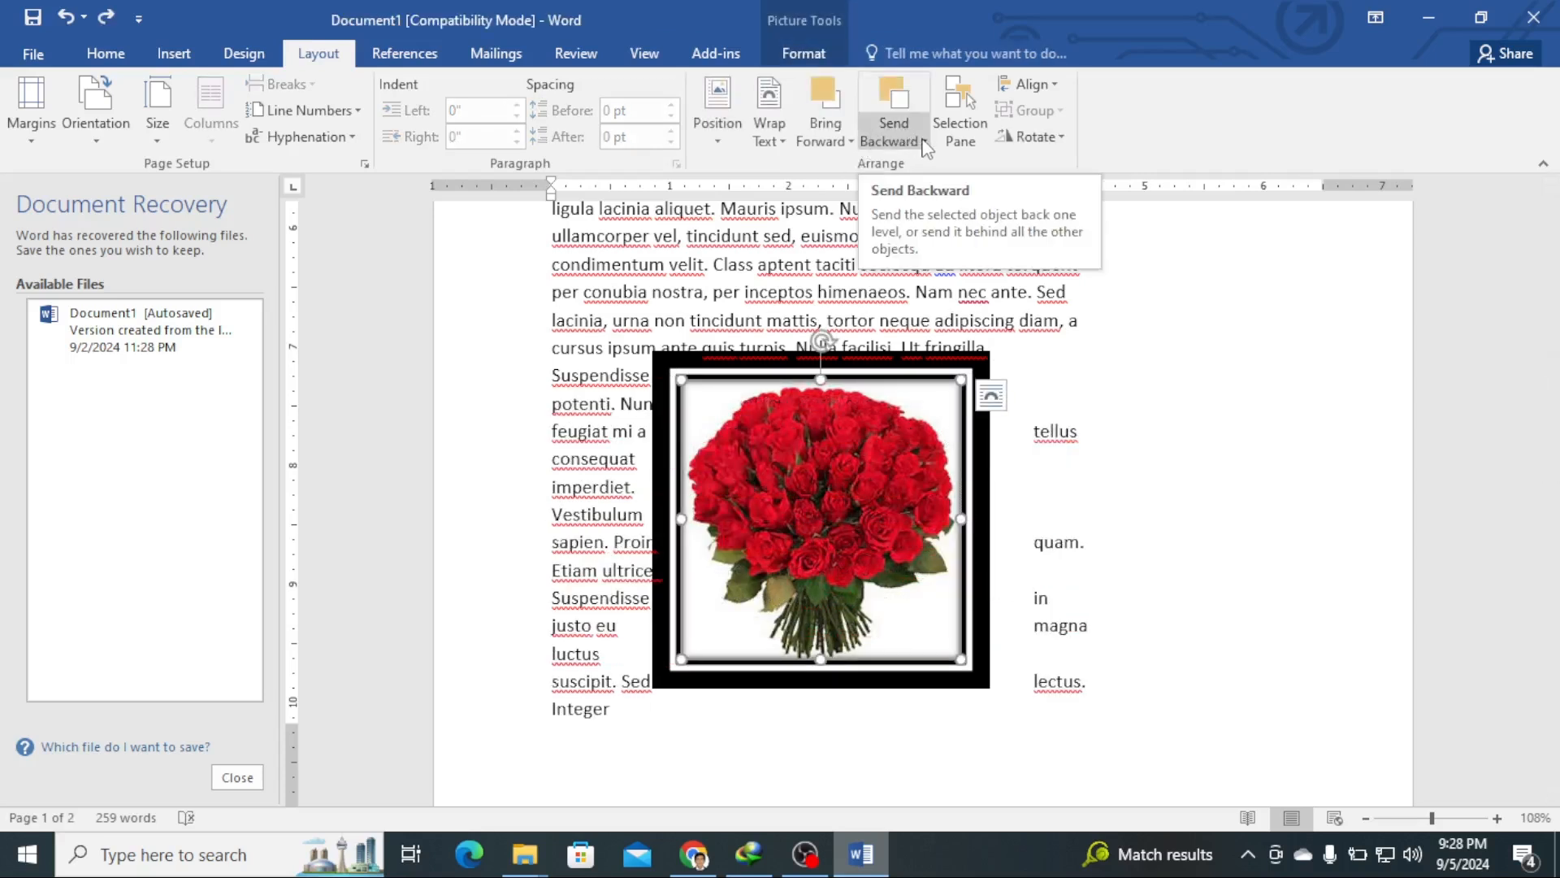
Step: Try Send to Back and Send Backward on the rose picture overlapping the text
click(924, 142)
click(934, 194)
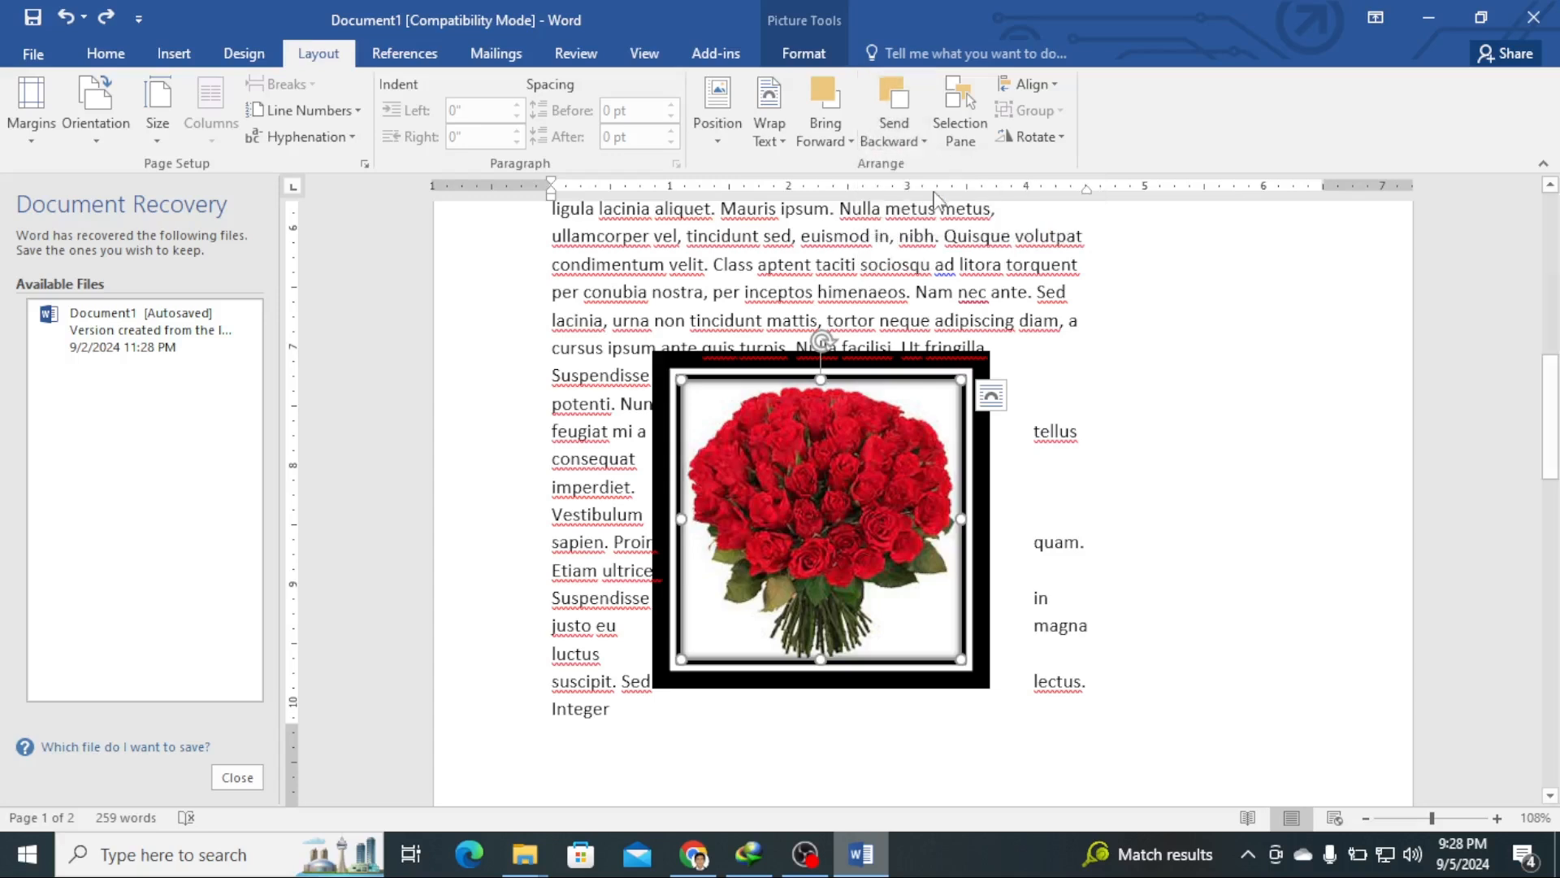
click(908, 134)
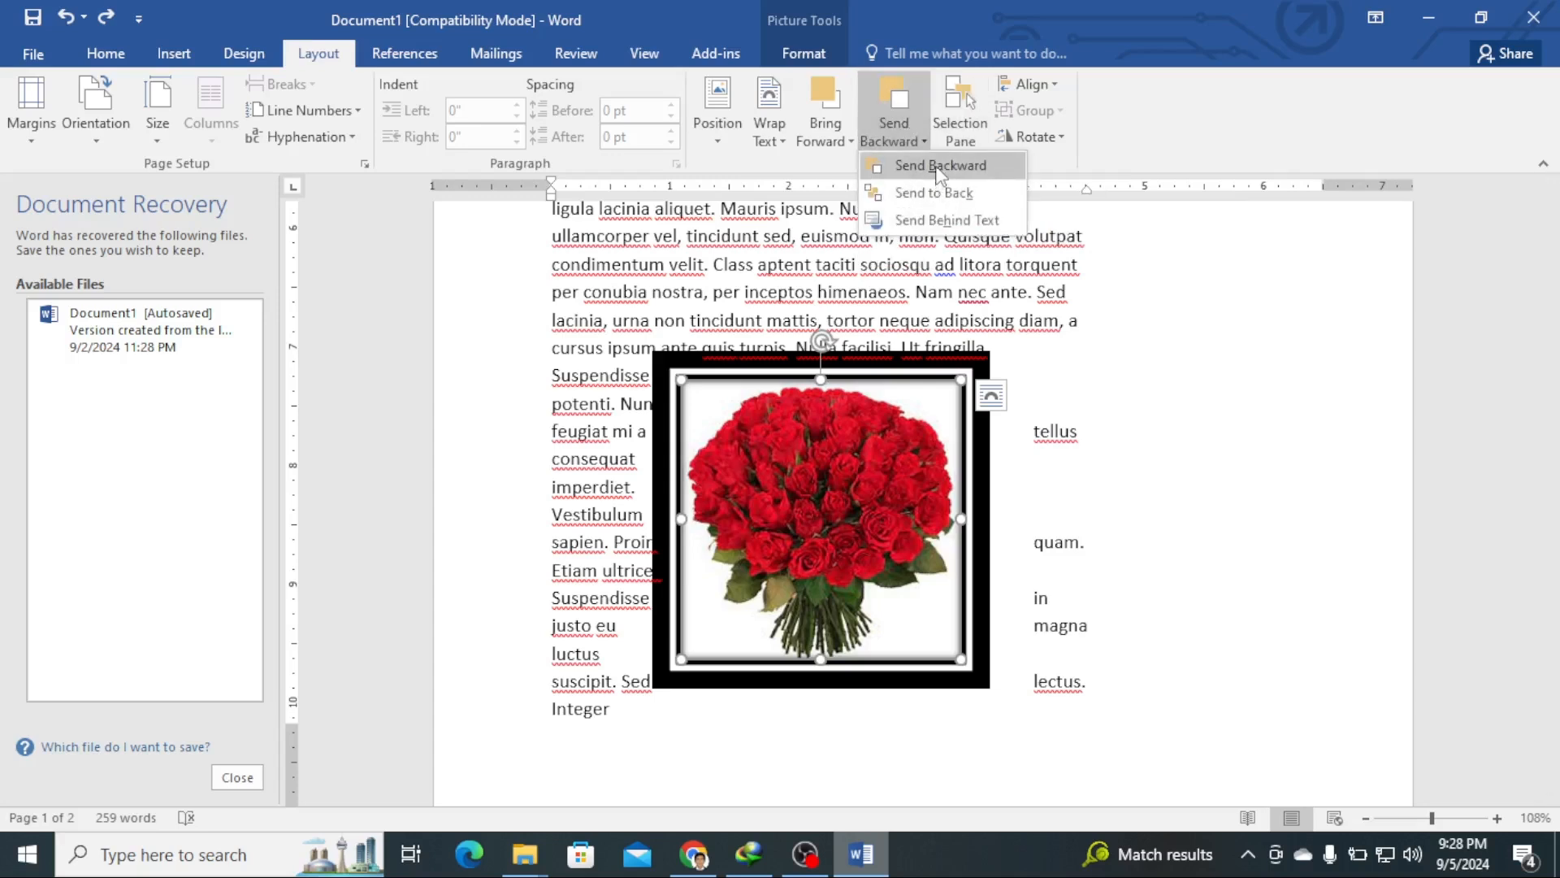
click(940, 167)
Step: Move the rose picture up about 1.5 inches within the text and try sending it backward again
drag(875, 400, 854, 225)
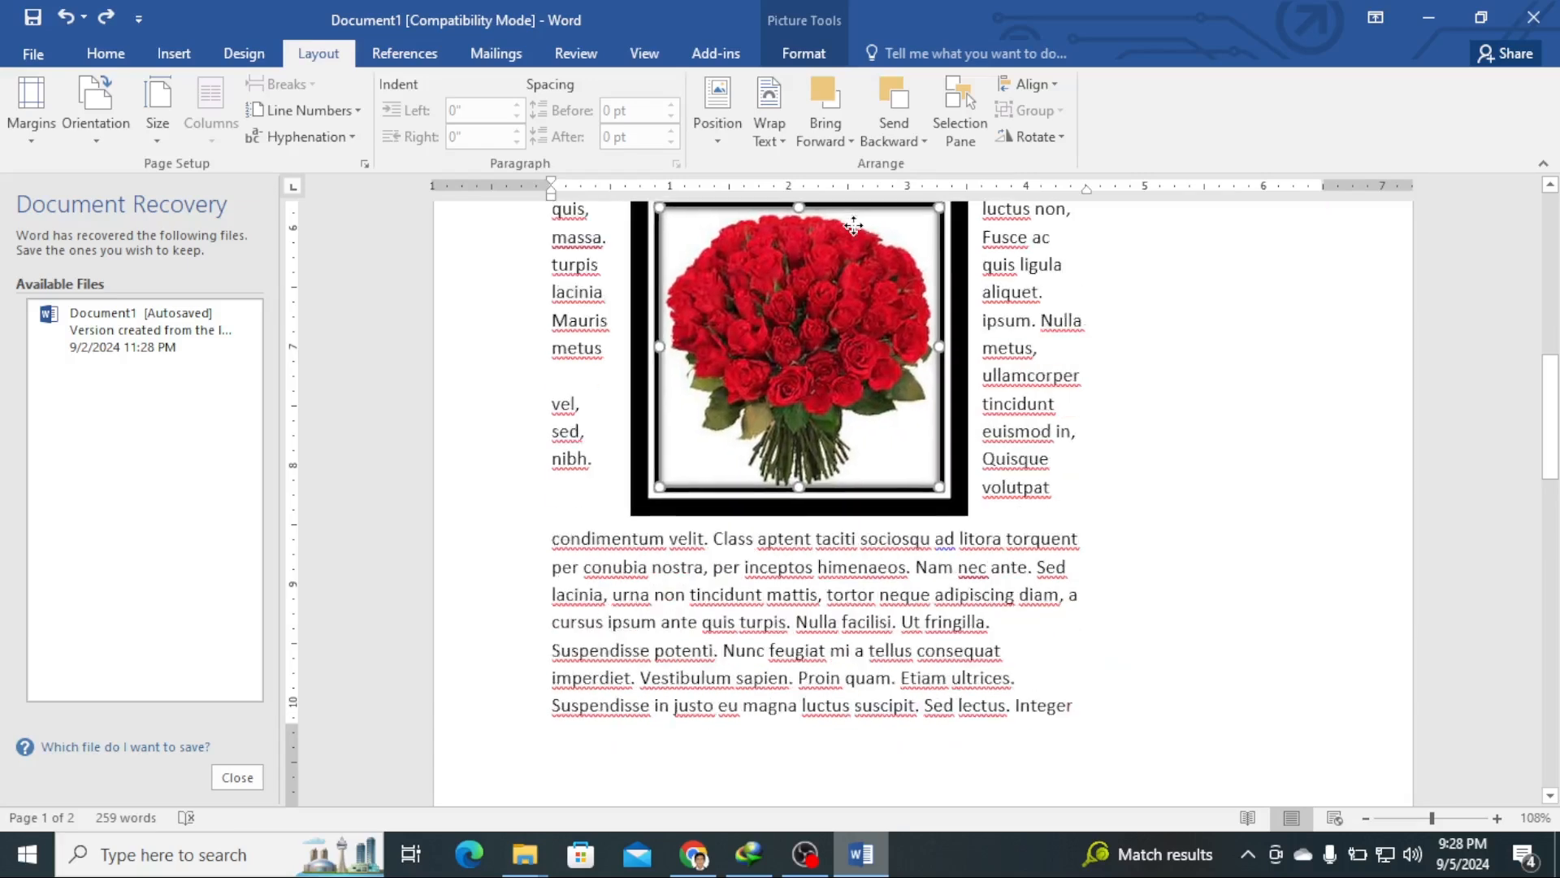
drag(897, 147, 874, 142)
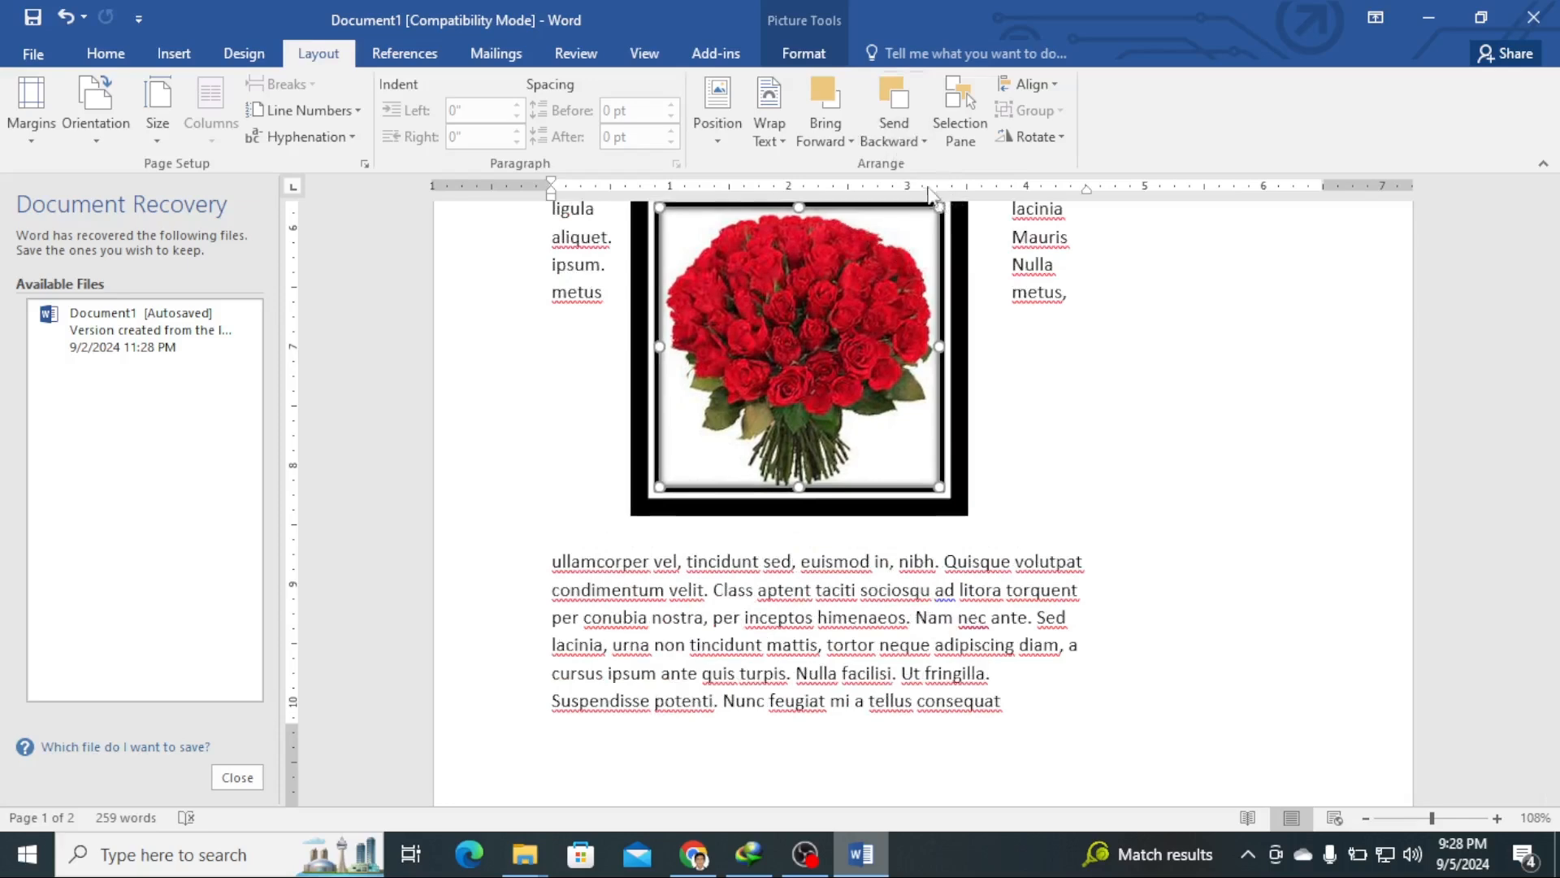
click(902, 140)
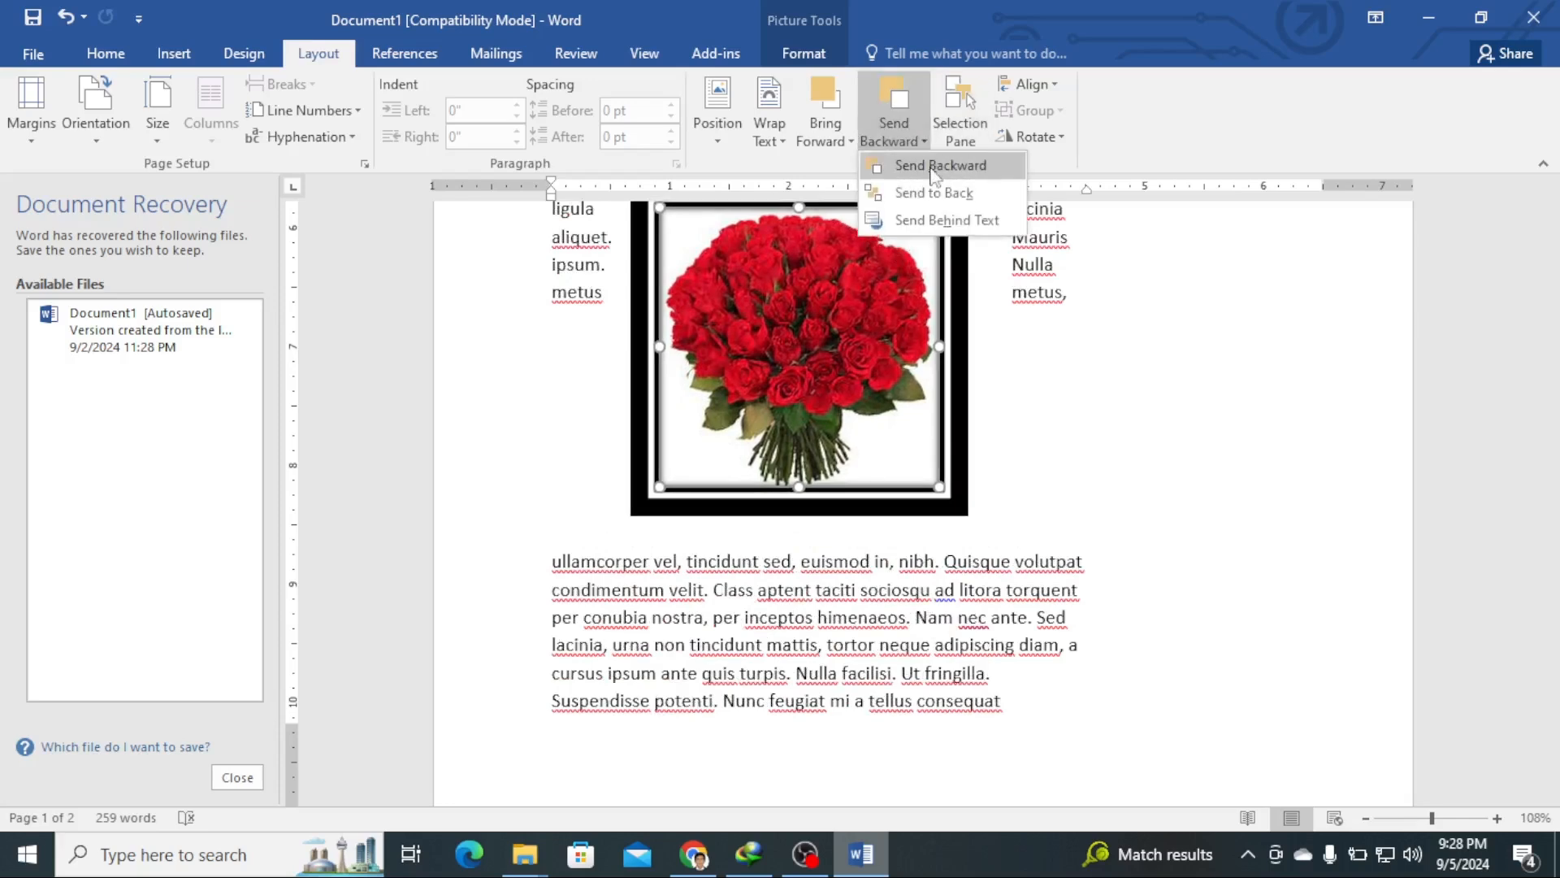
click(901, 165)
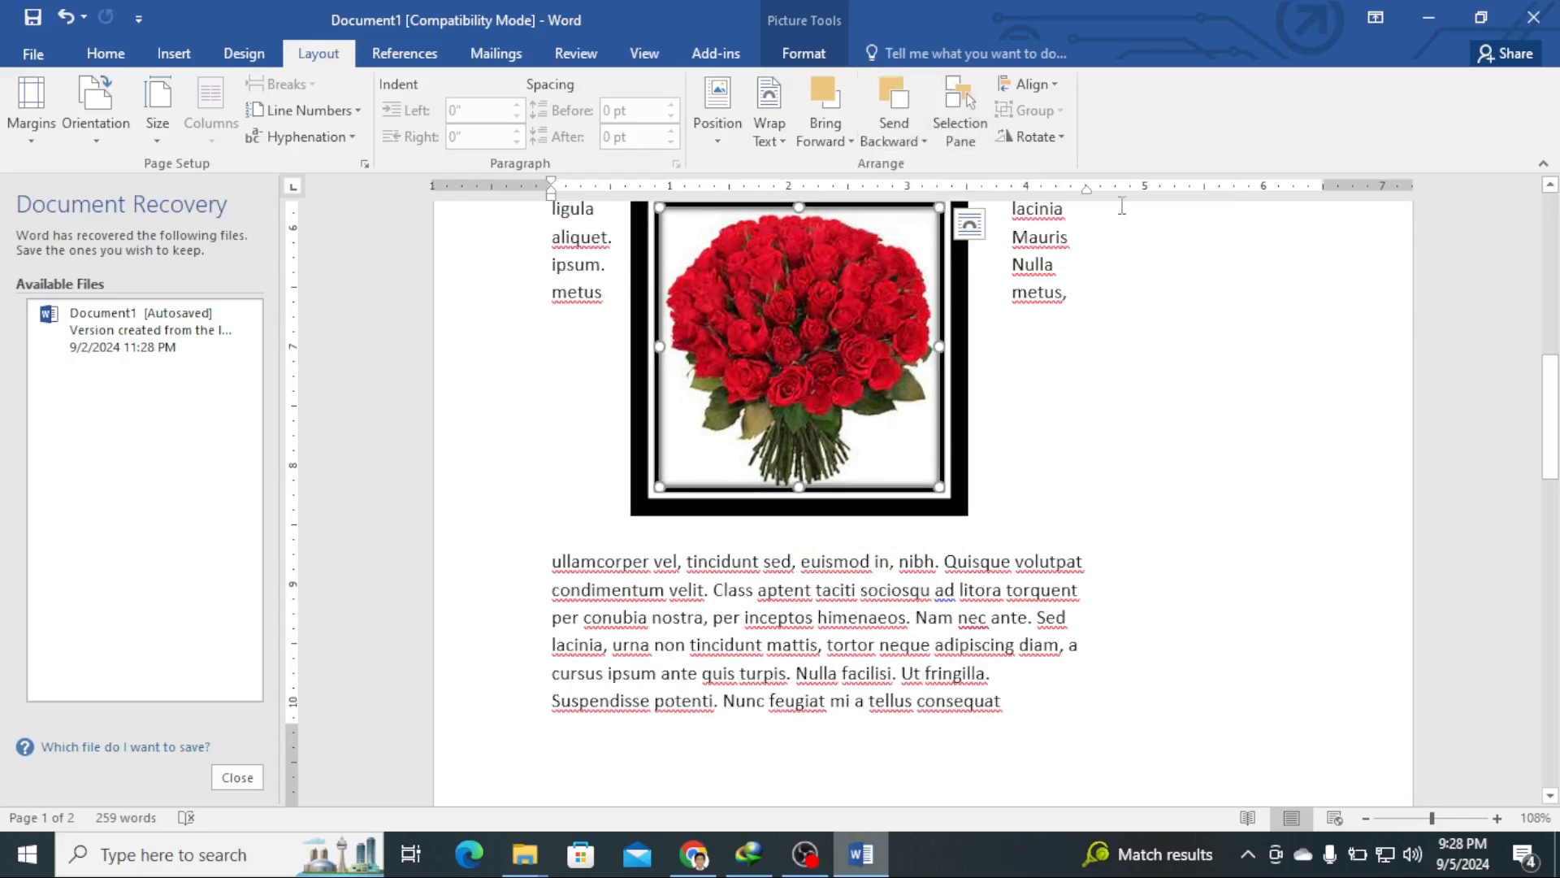
Step: Select the whole document, view the available Align options, and look over the selected text on both pages
scroll(1081, 459, up, 8)
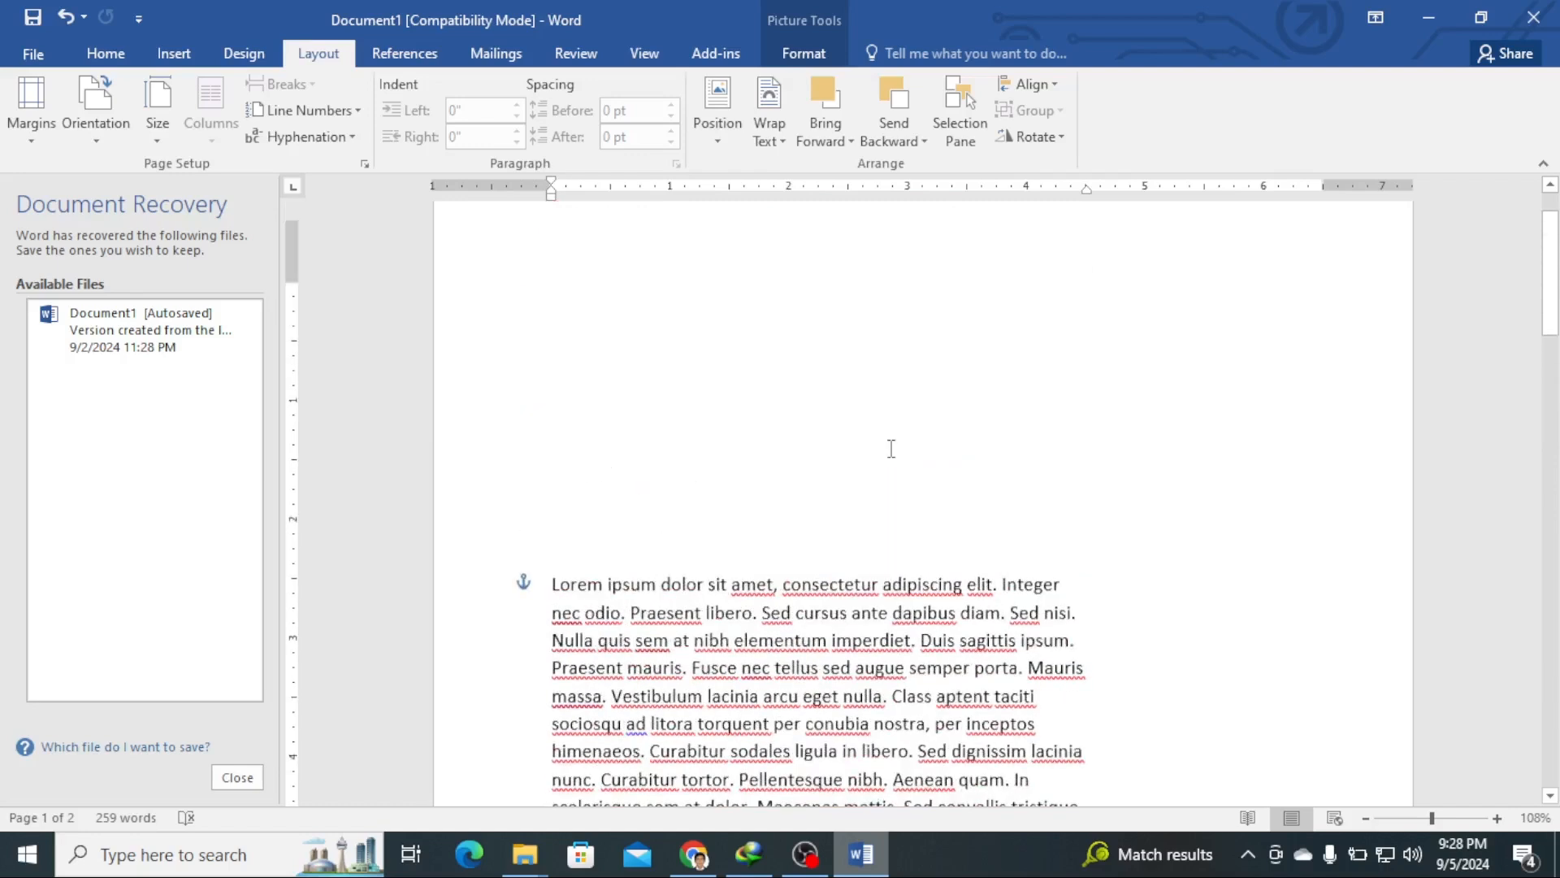
scroll(892, 448, up, 1)
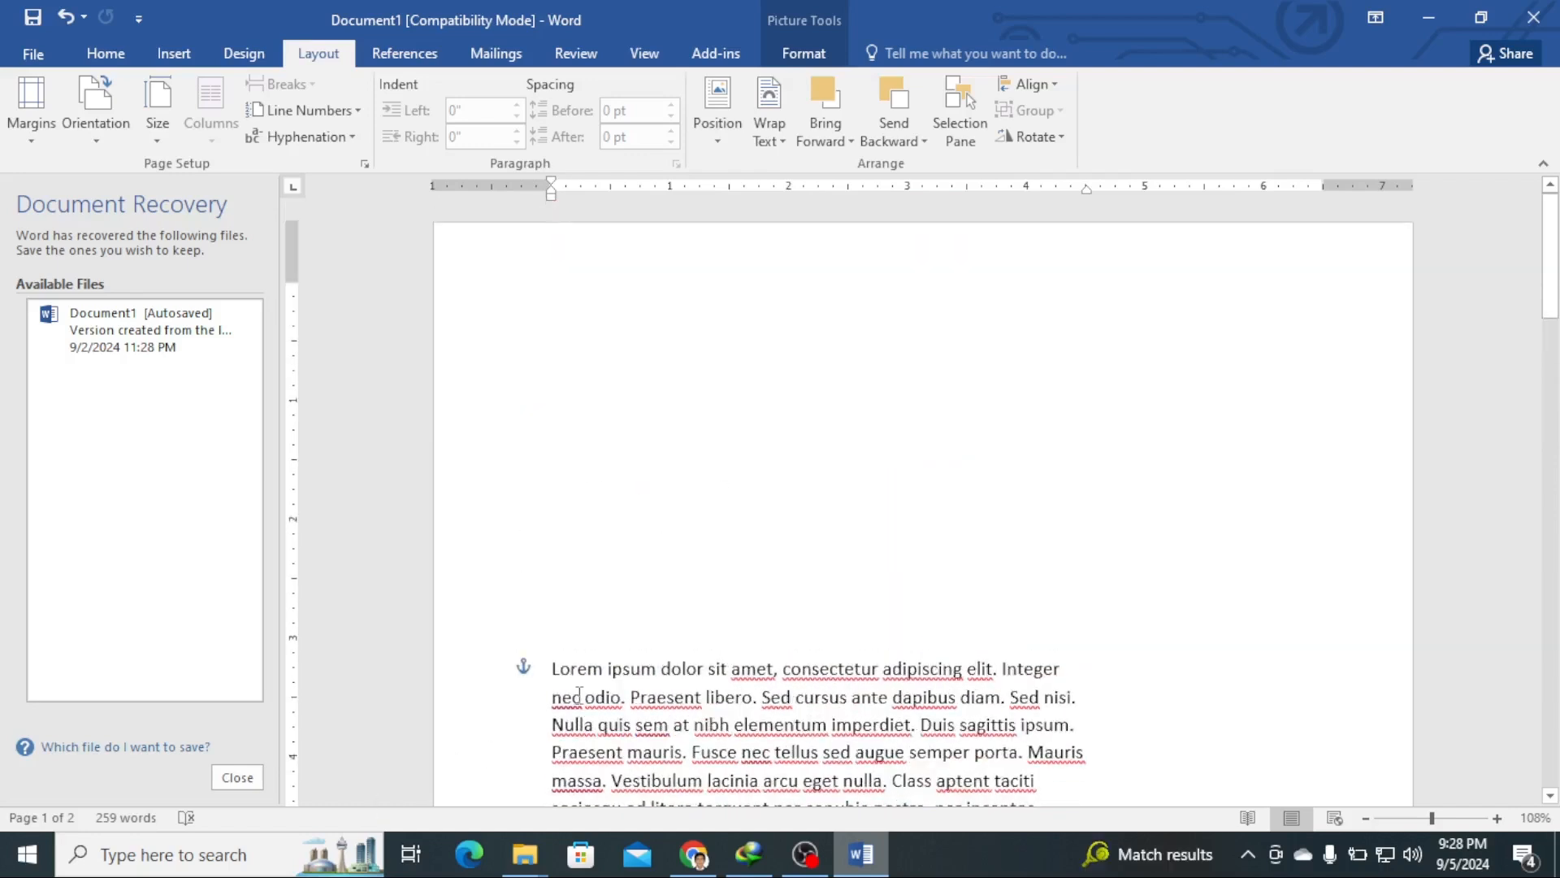
key(ctrl+a)
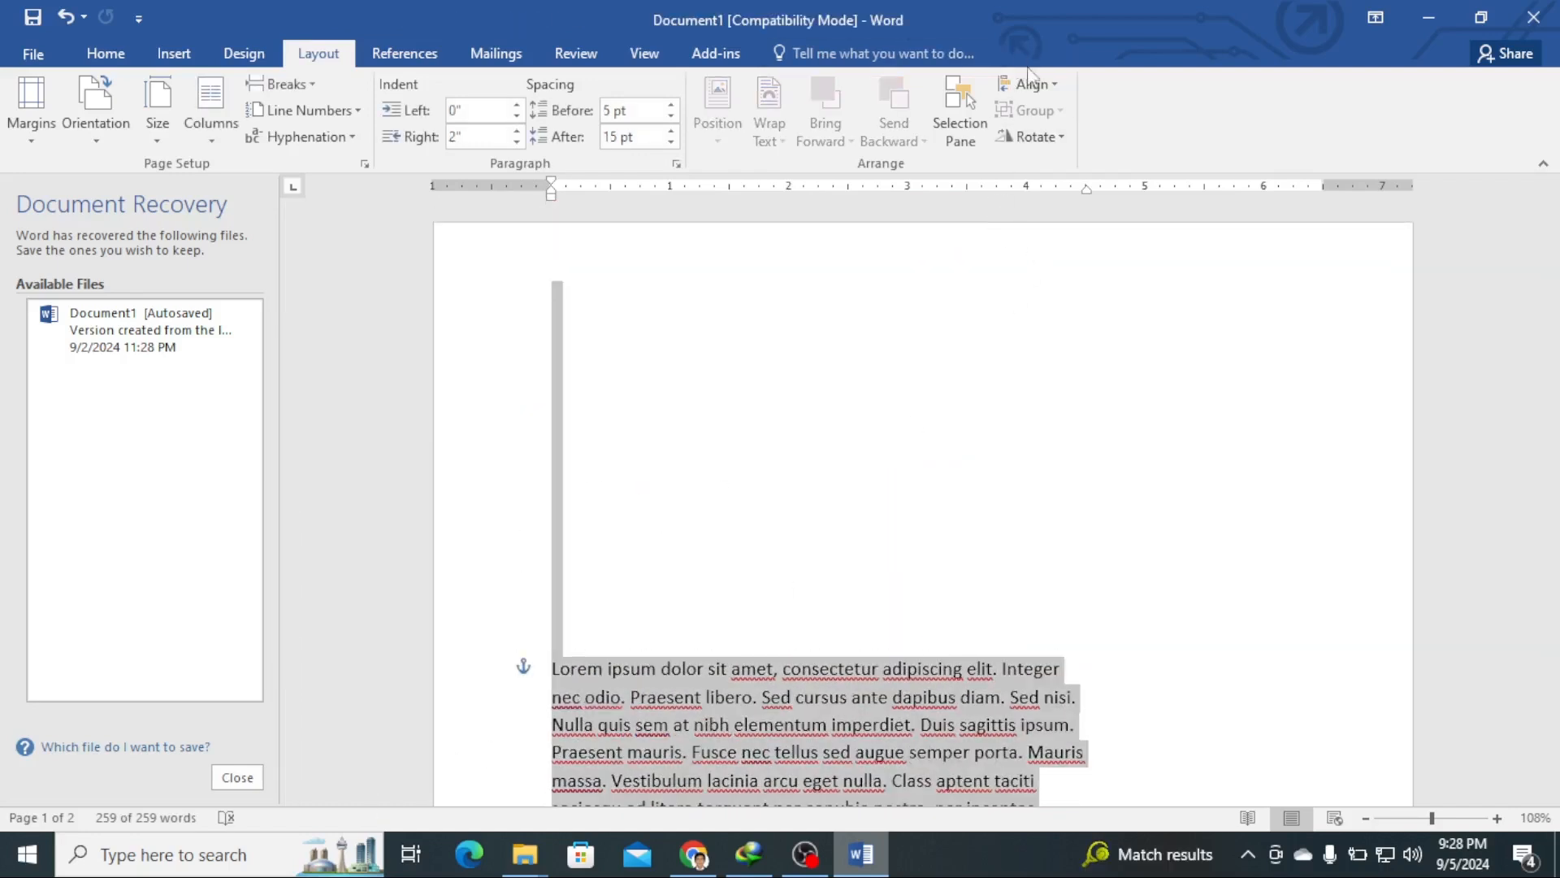
click(1045, 89)
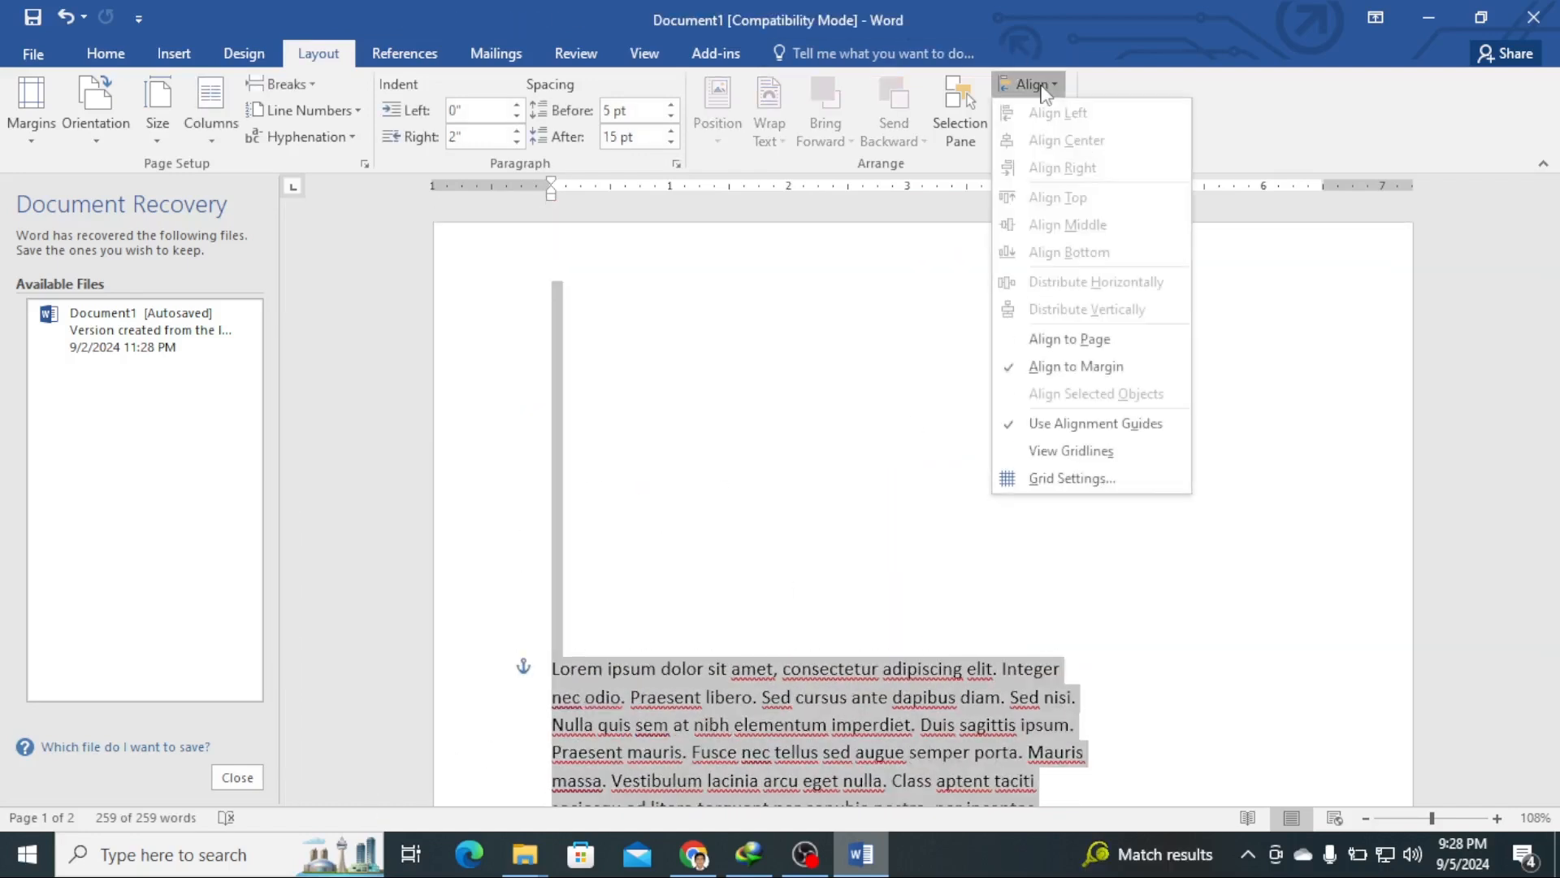
click(863, 377)
scroll(967, 575, down, 5)
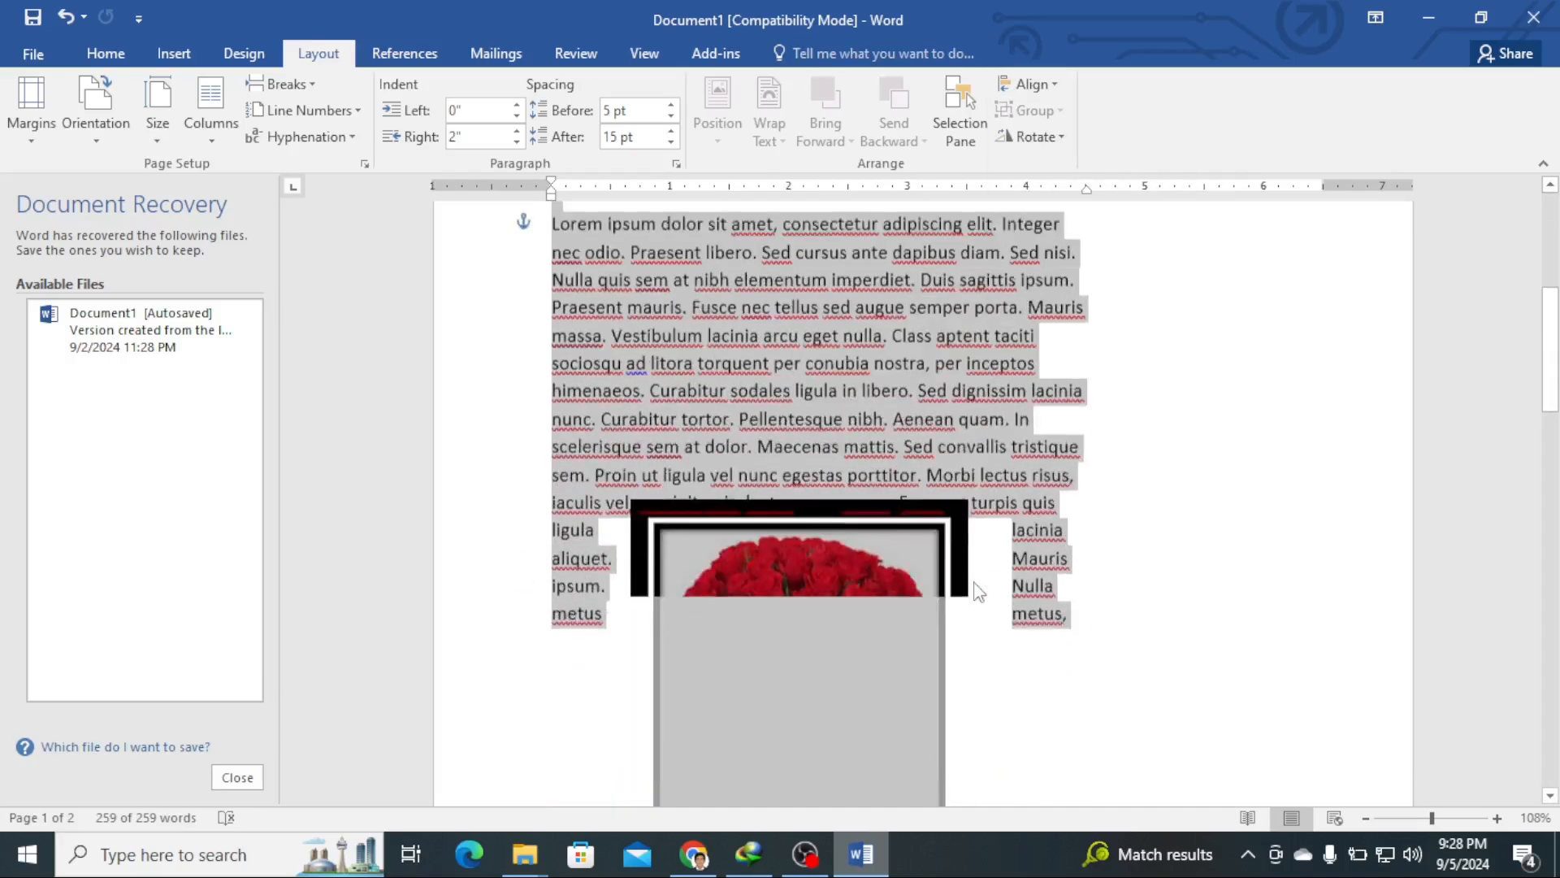
scroll(977, 591, down, 8)
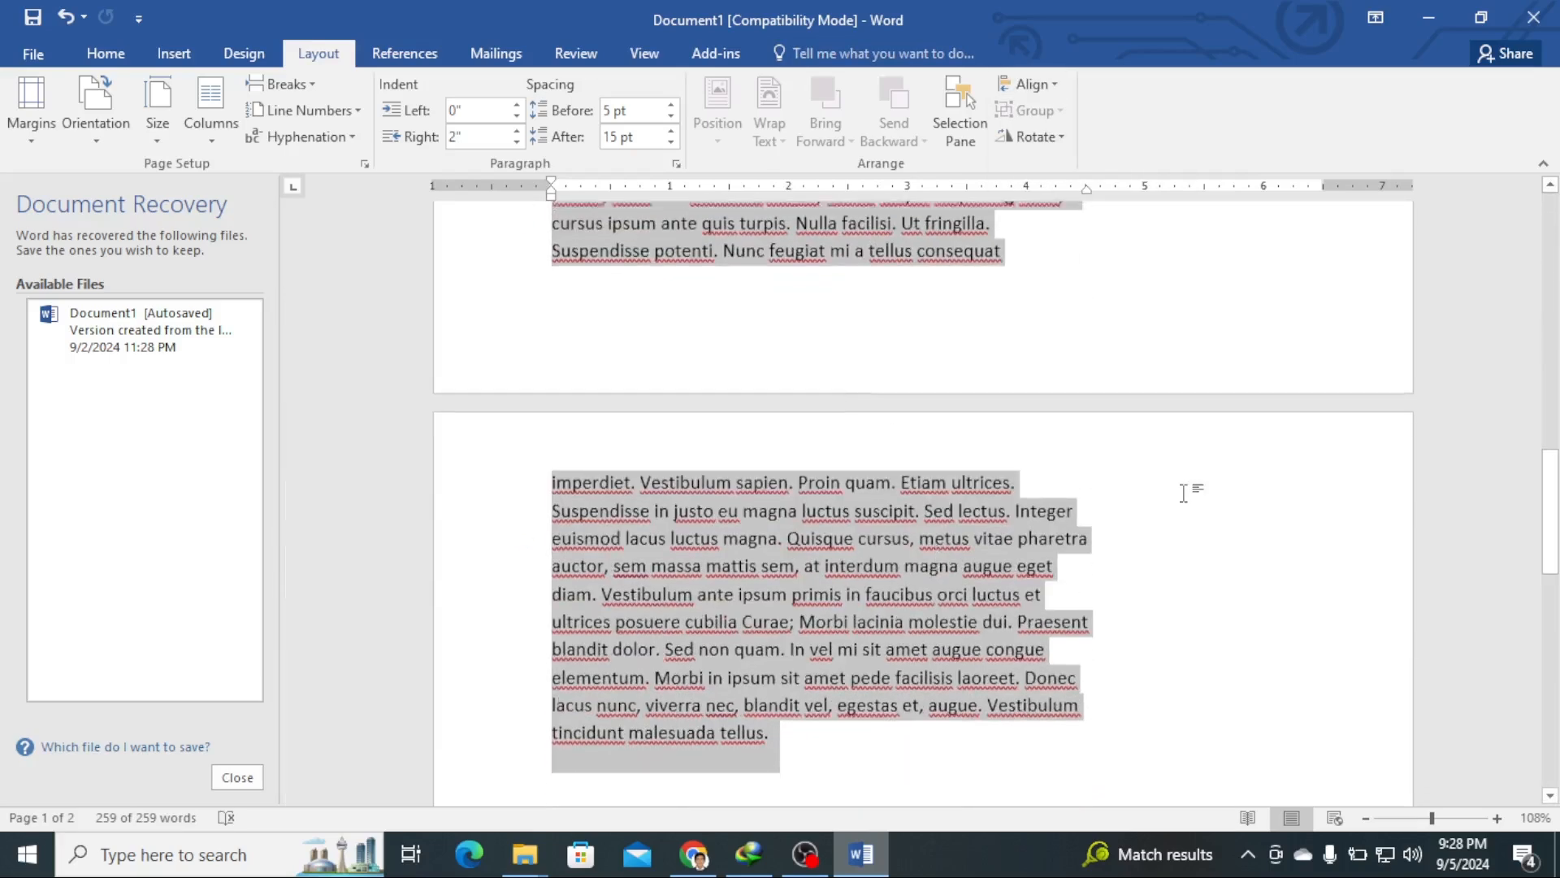
scroll(1183, 493, up, 6)
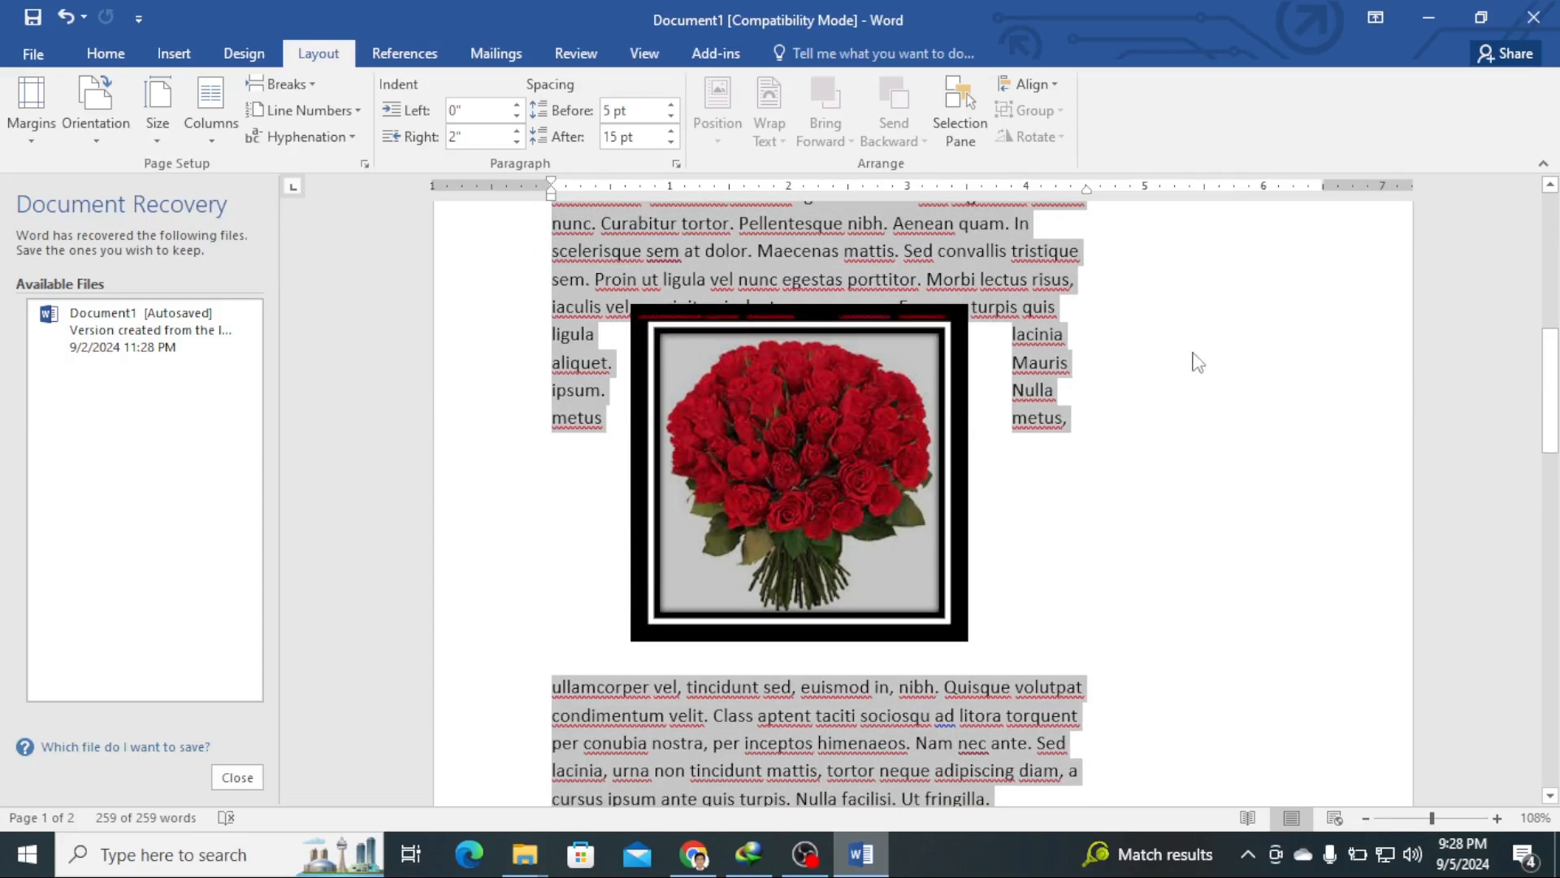
scroll(977, 395, up, 6)
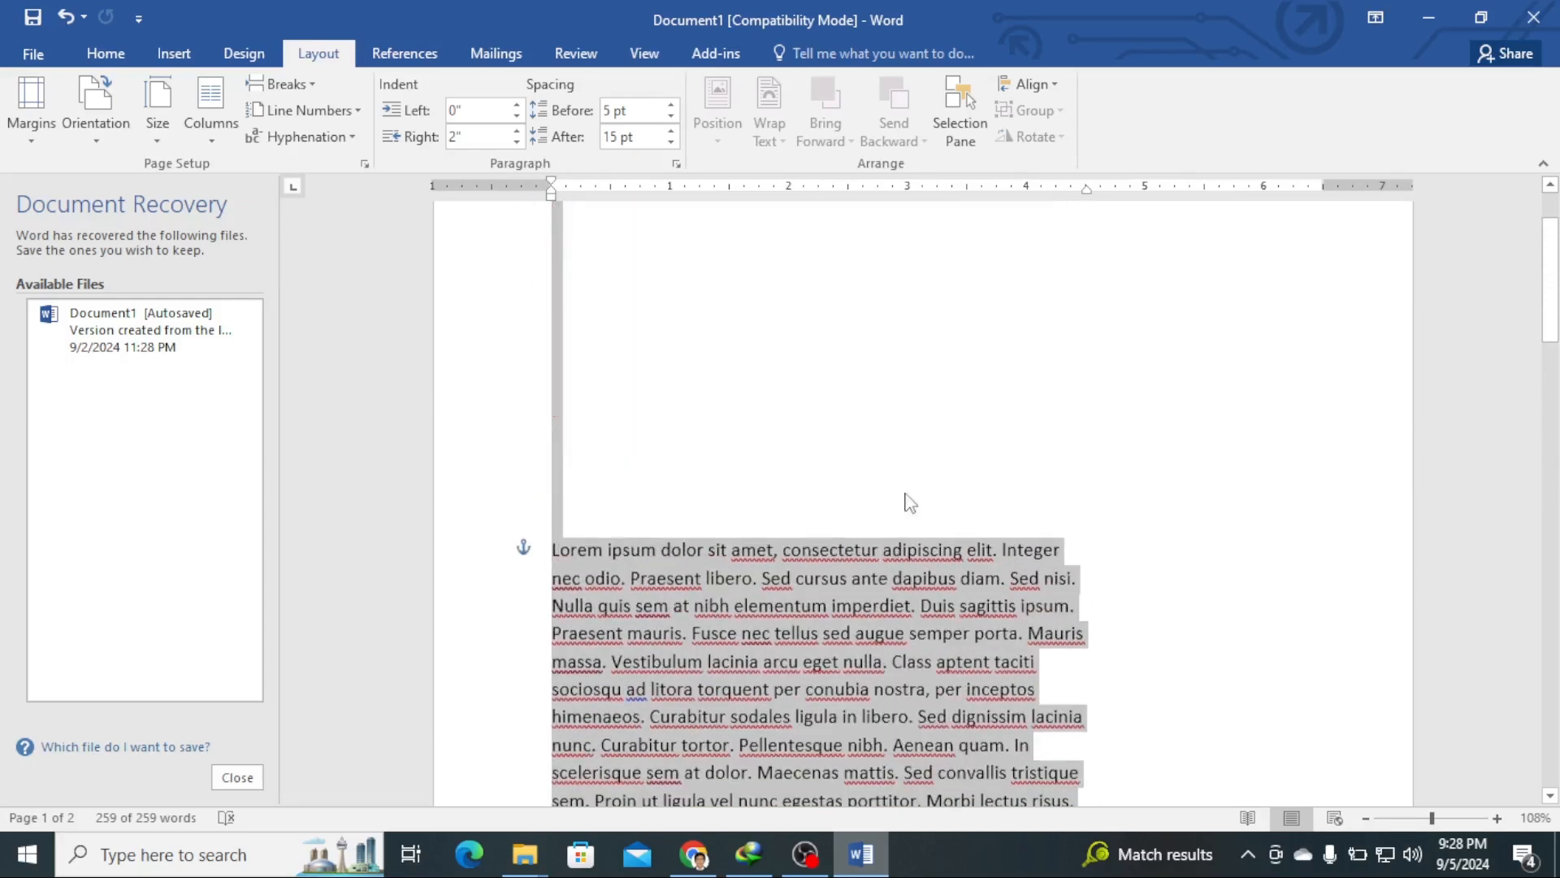
scroll(923, 513, up, 2)
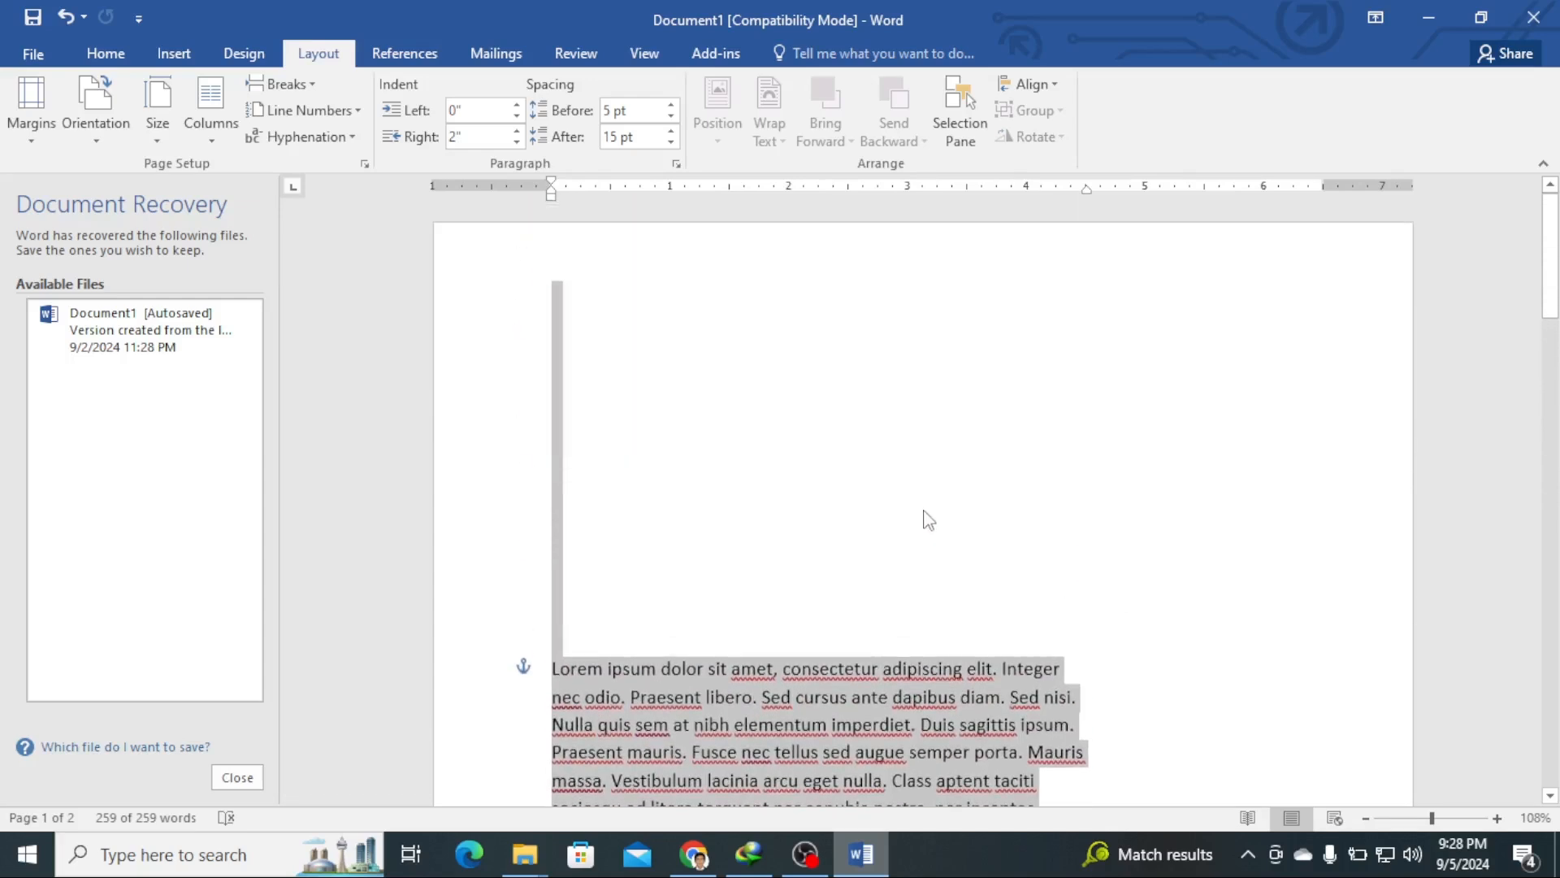
Step: Insert the yellow roses JPG from the Desktop into the blank area above the Lorem ipsum text
click(784, 361)
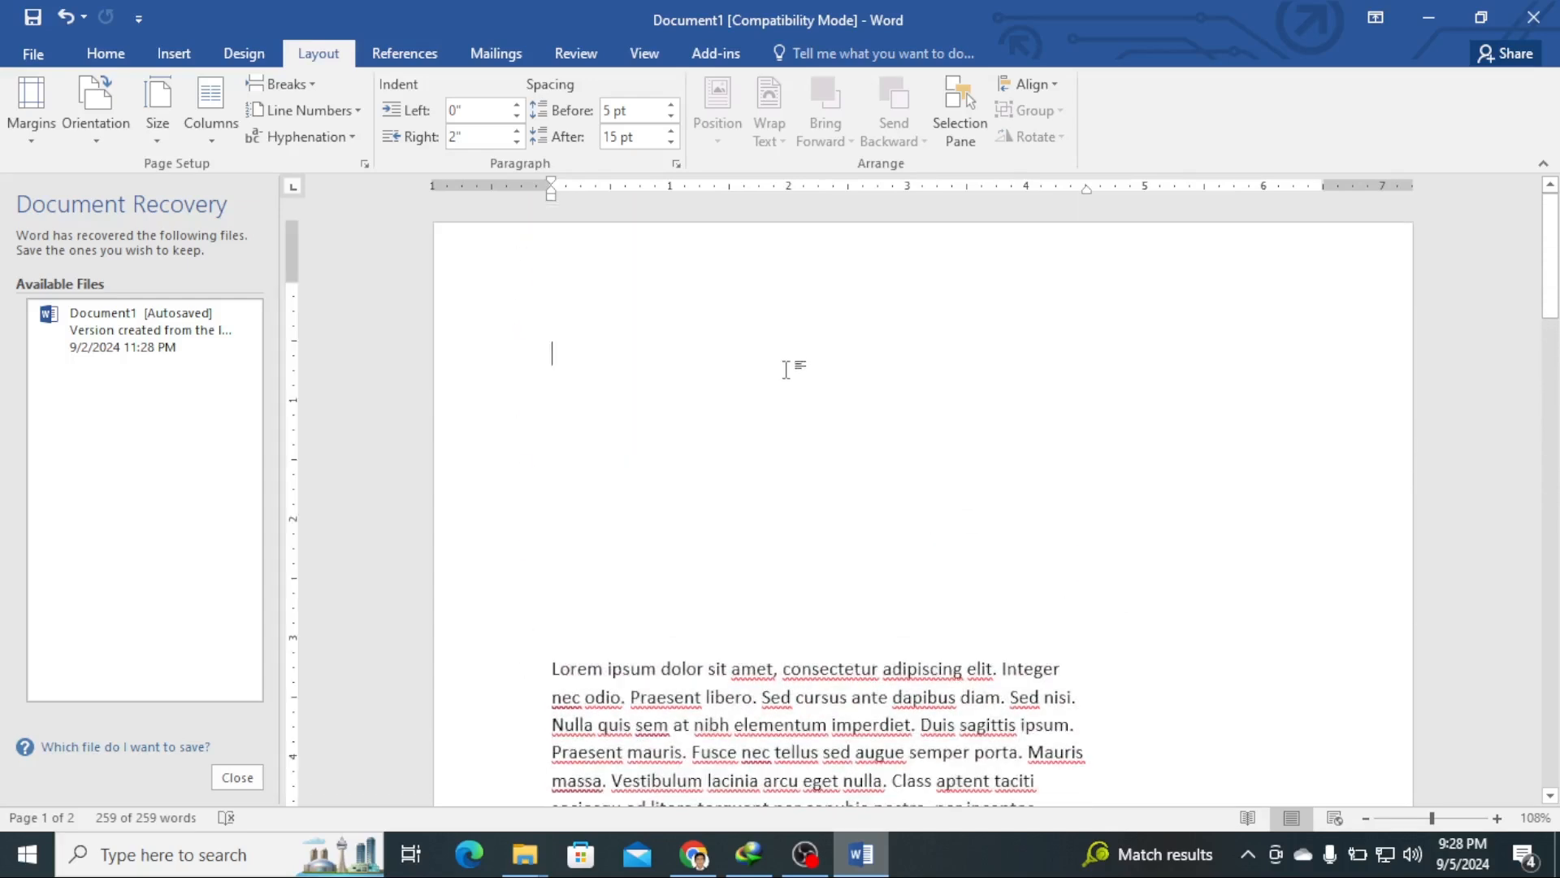
click(171, 54)
click(209, 101)
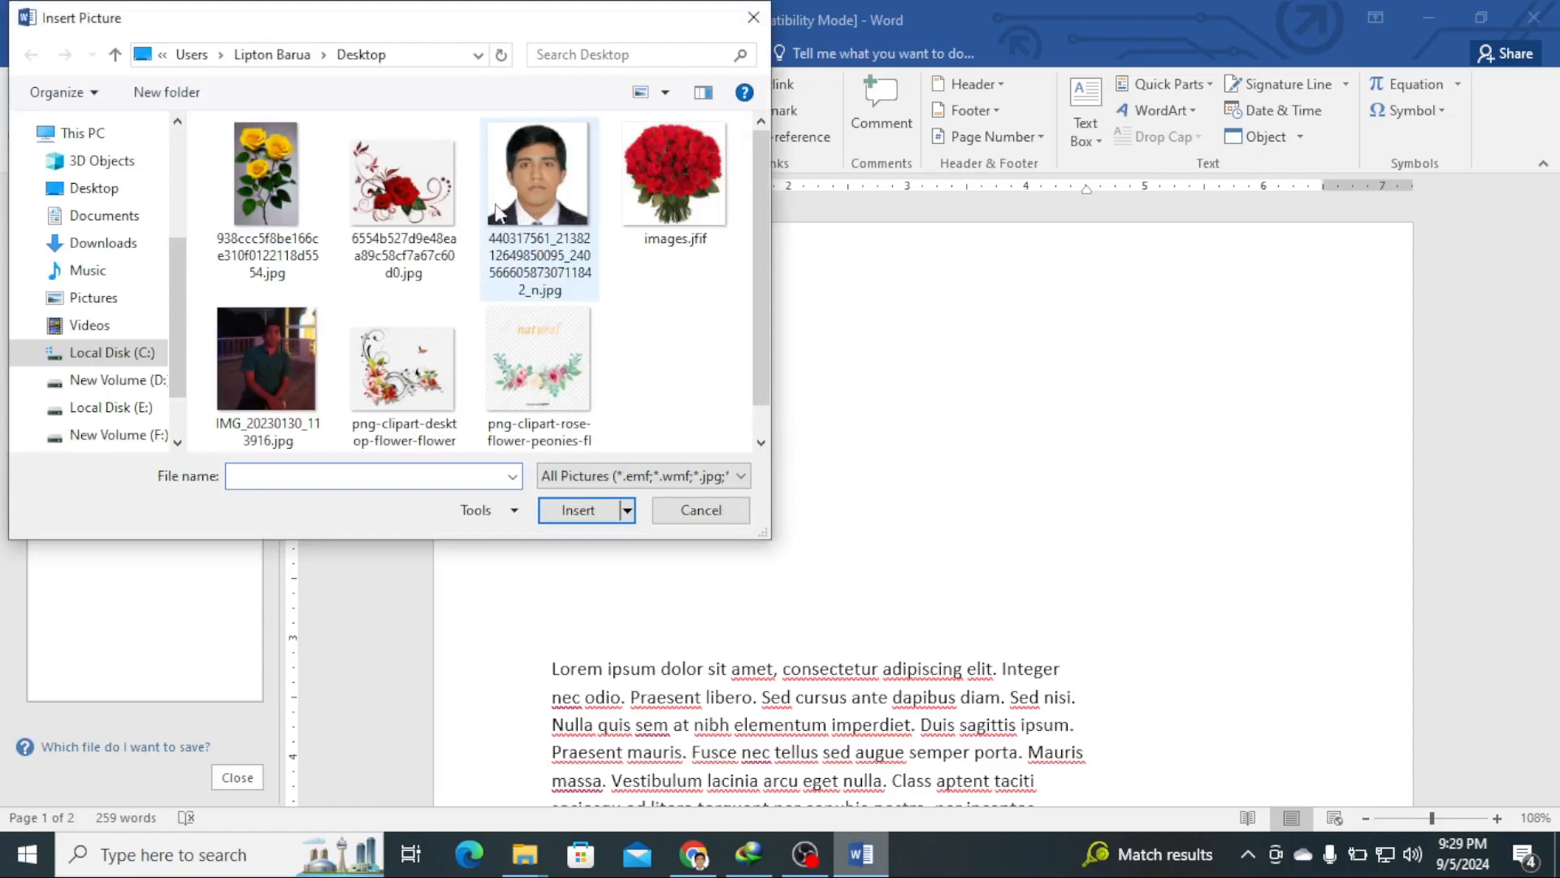
click(271, 200)
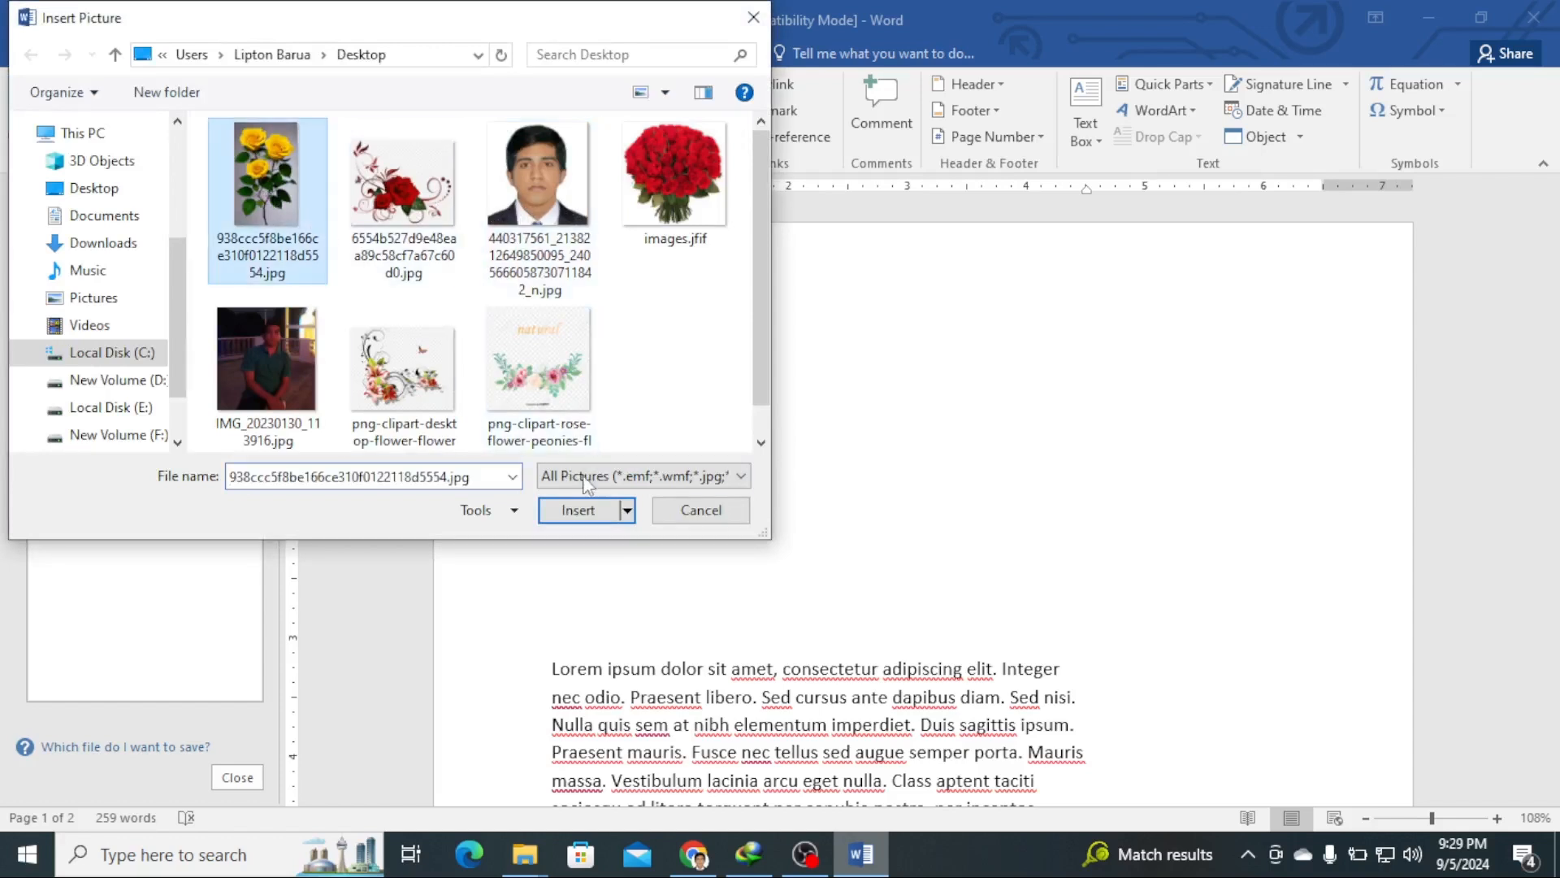
click(578, 510)
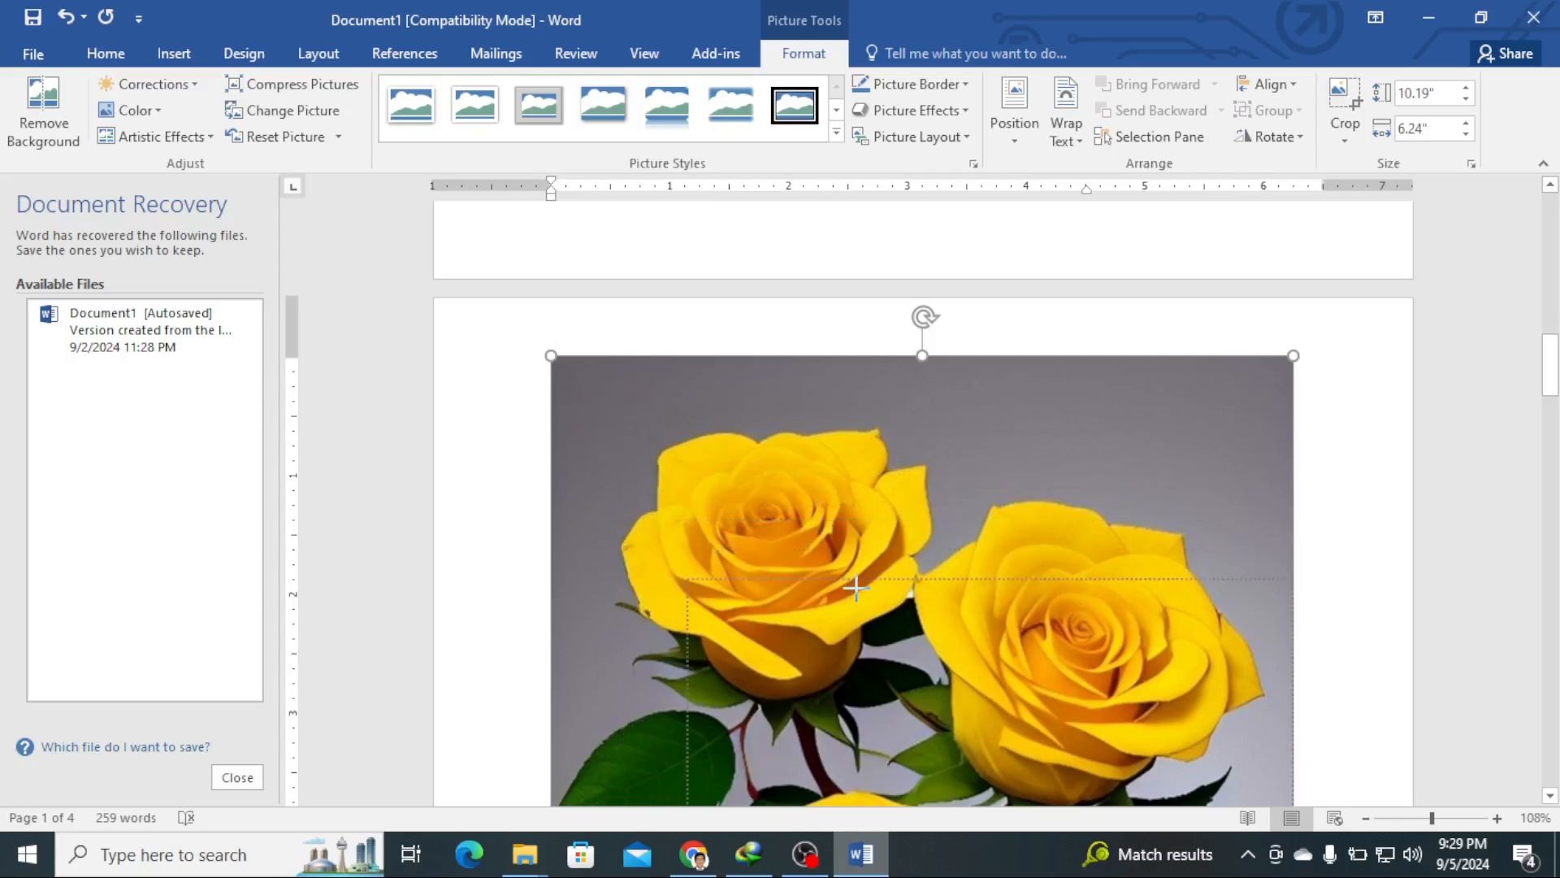
Step: Shrink the yellow roses picture proportionally to about 6.63" high and 4.06" wide
drag(902, 580, 1031, 624)
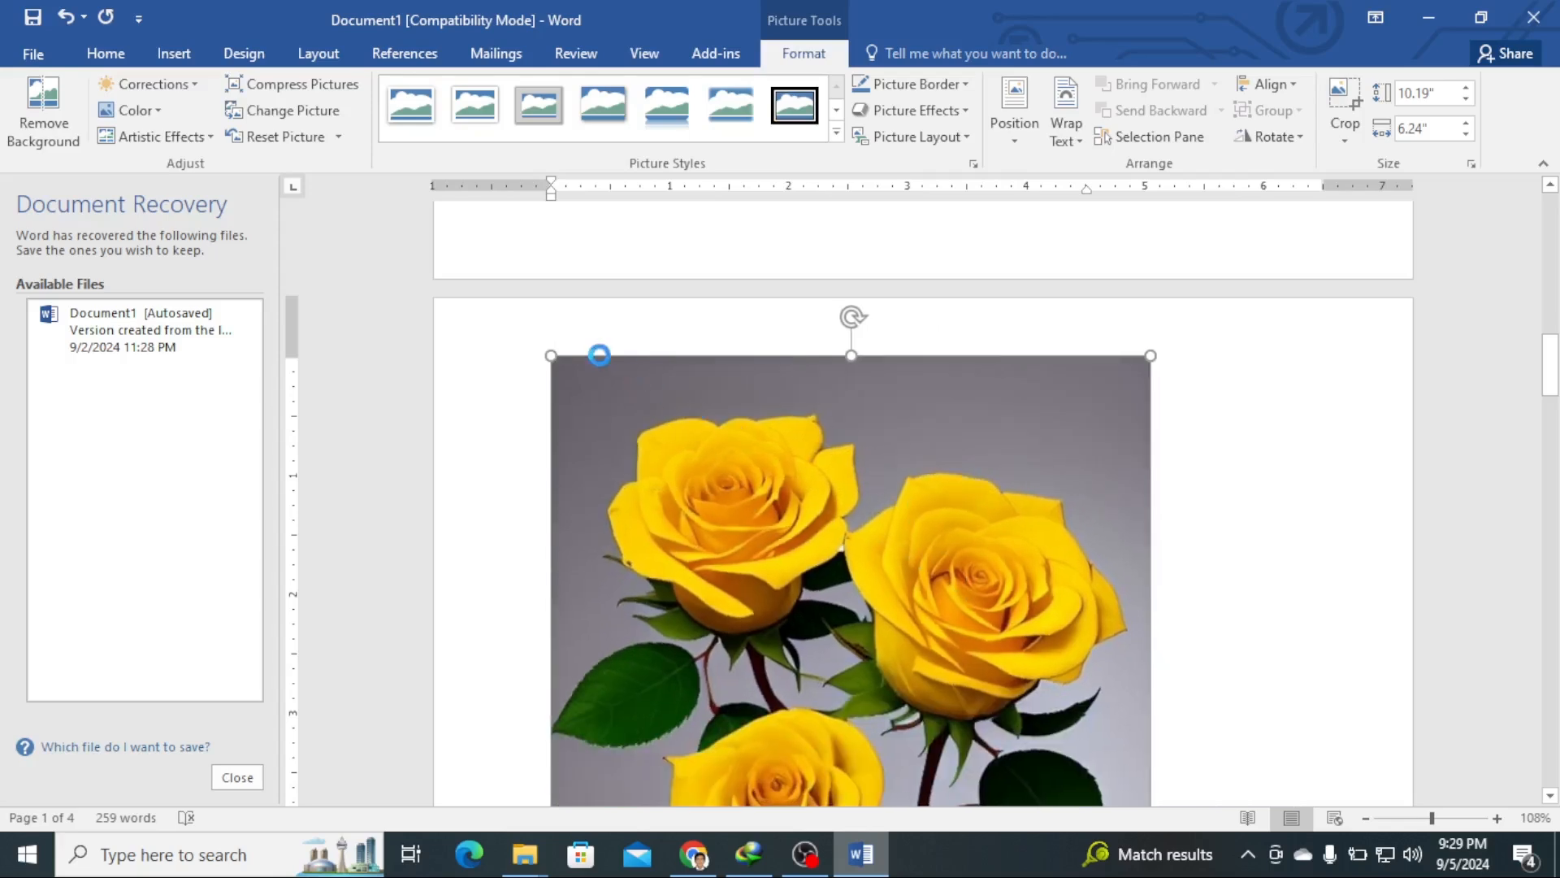
scroll(715, 358, up, 2)
key(alt)
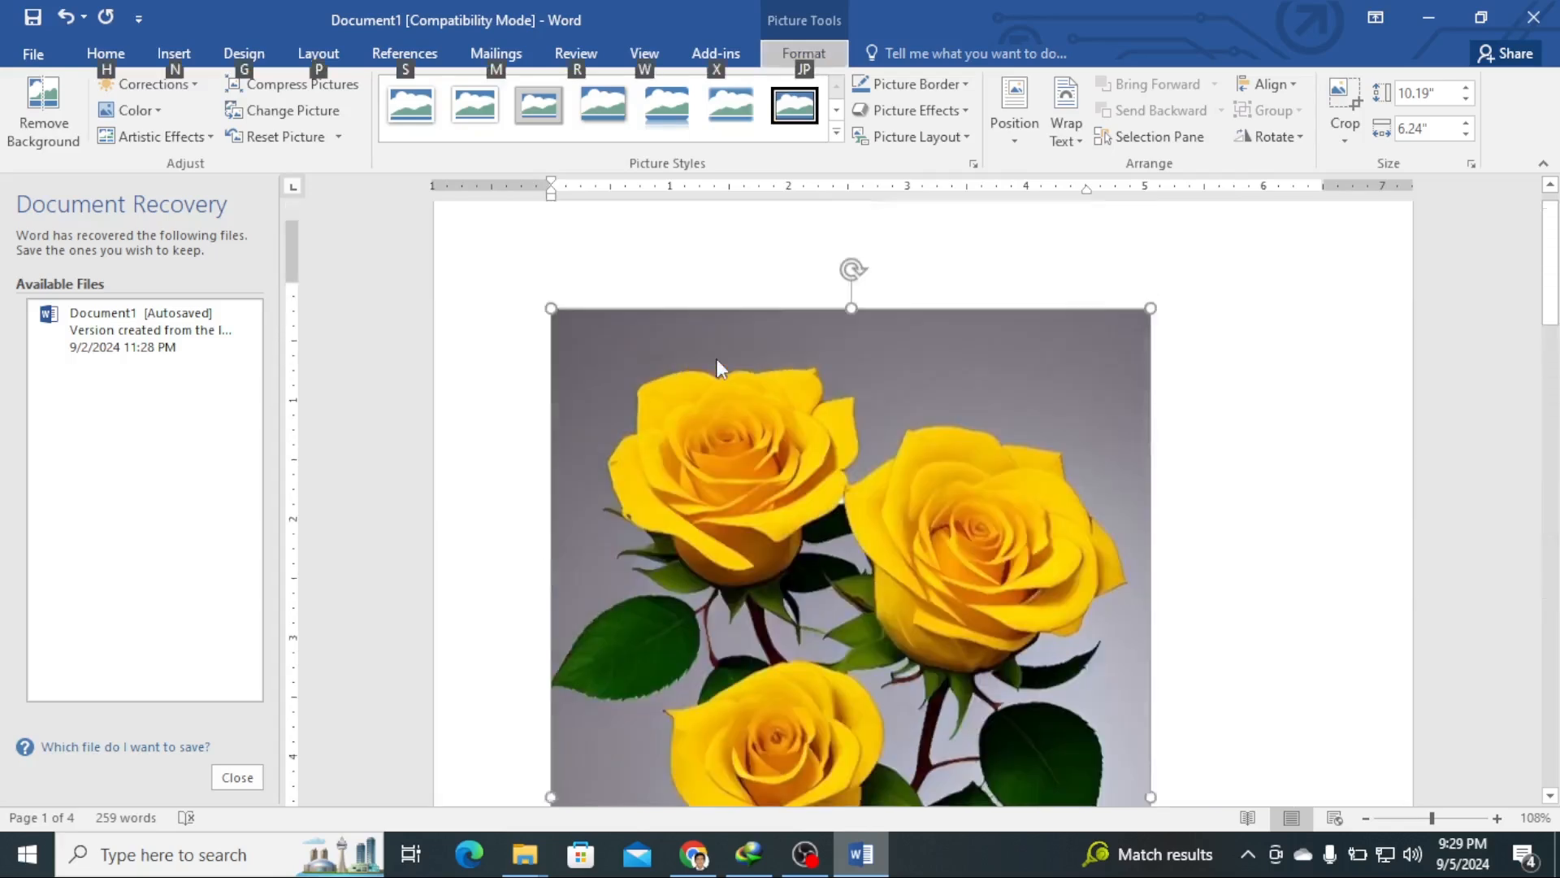
drag(551, 341, 957, 564)
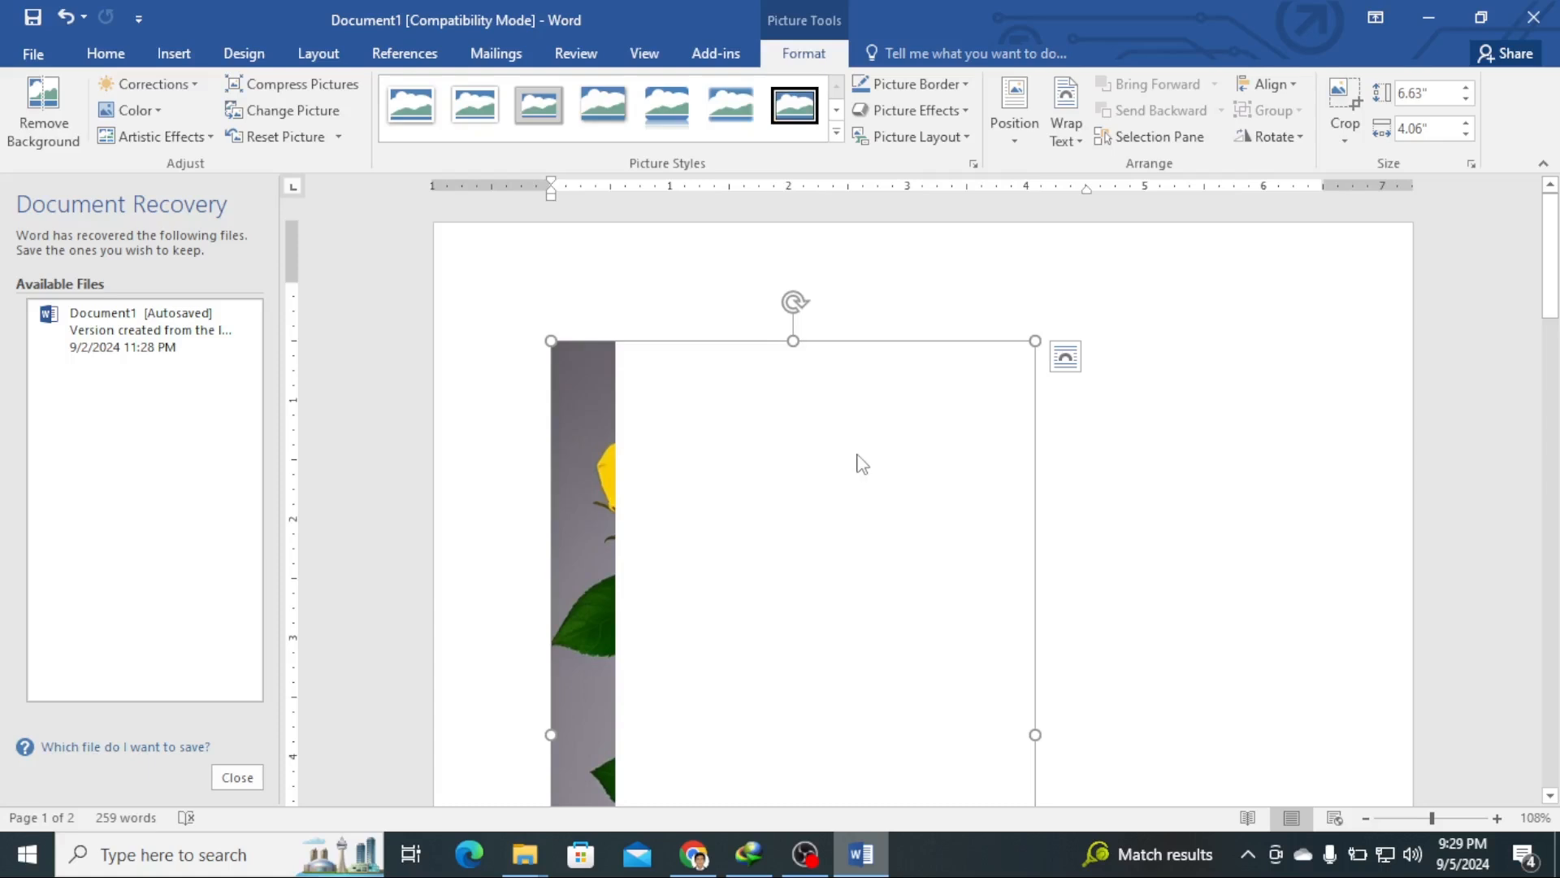
Step: Examine how the resized yellow roses picture sits against the red rose picture and which Align options it offers
scroll(861, 463, down, 6)
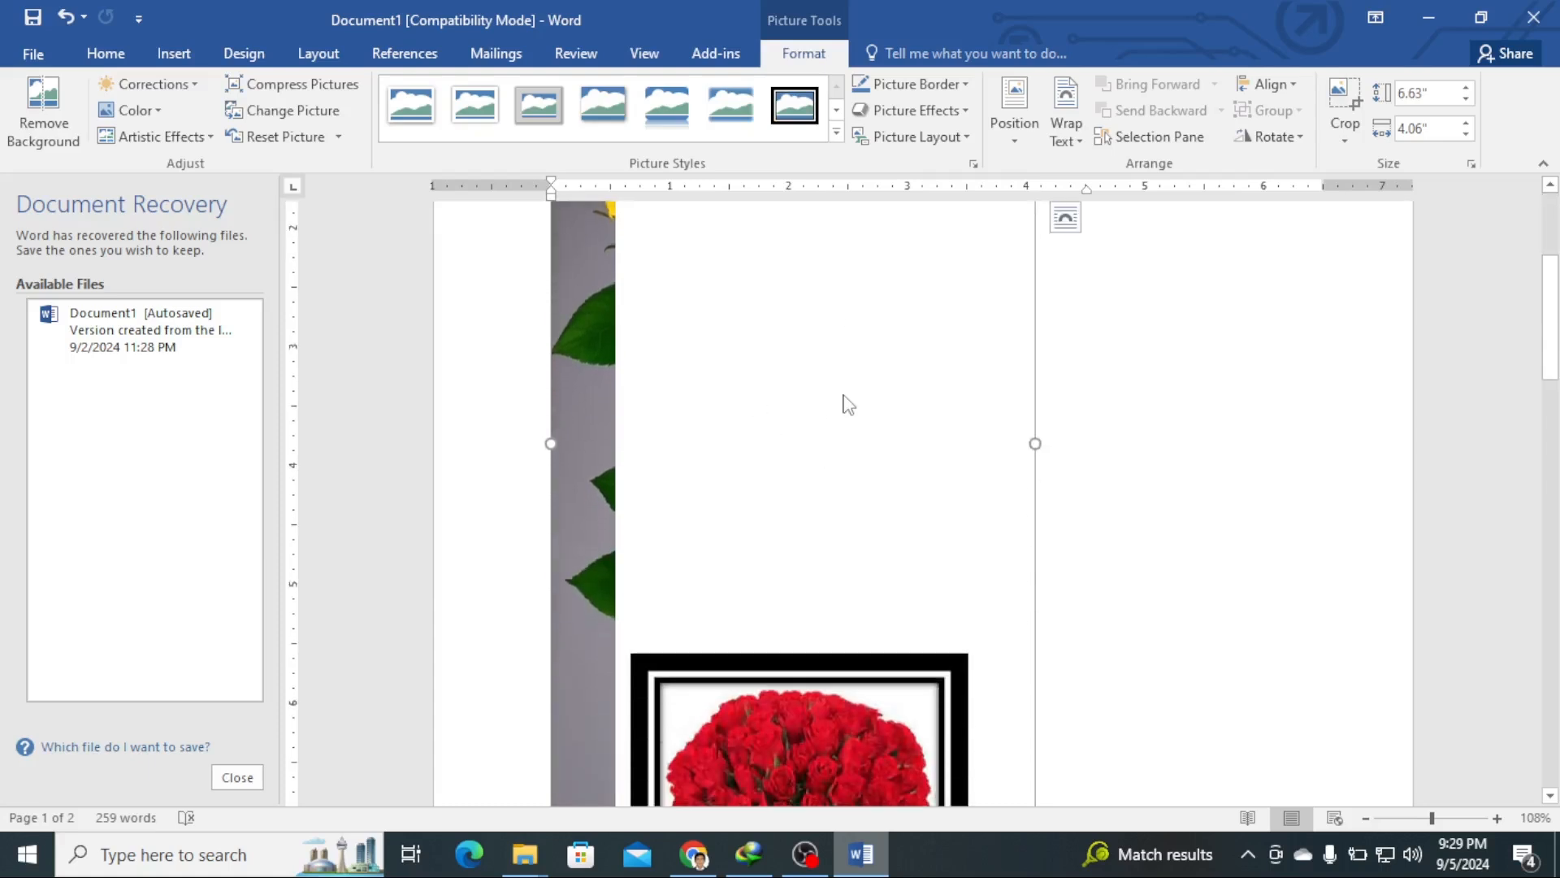
scroll(940, 445, down, 6)
scroll(942, 449, up, 3)
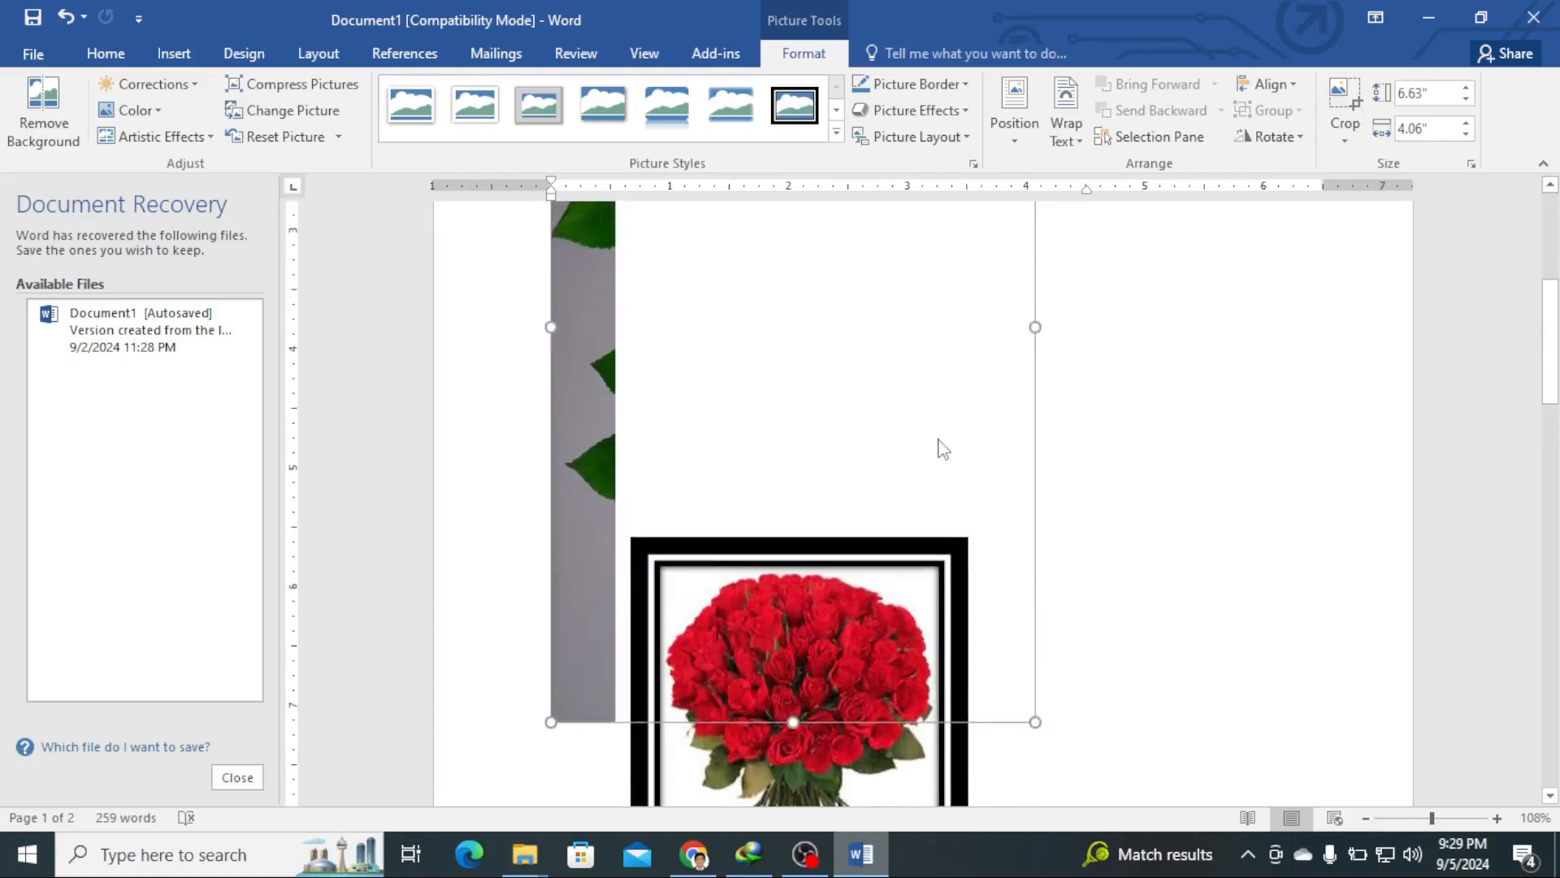
scroll(942, 450, up, 8)
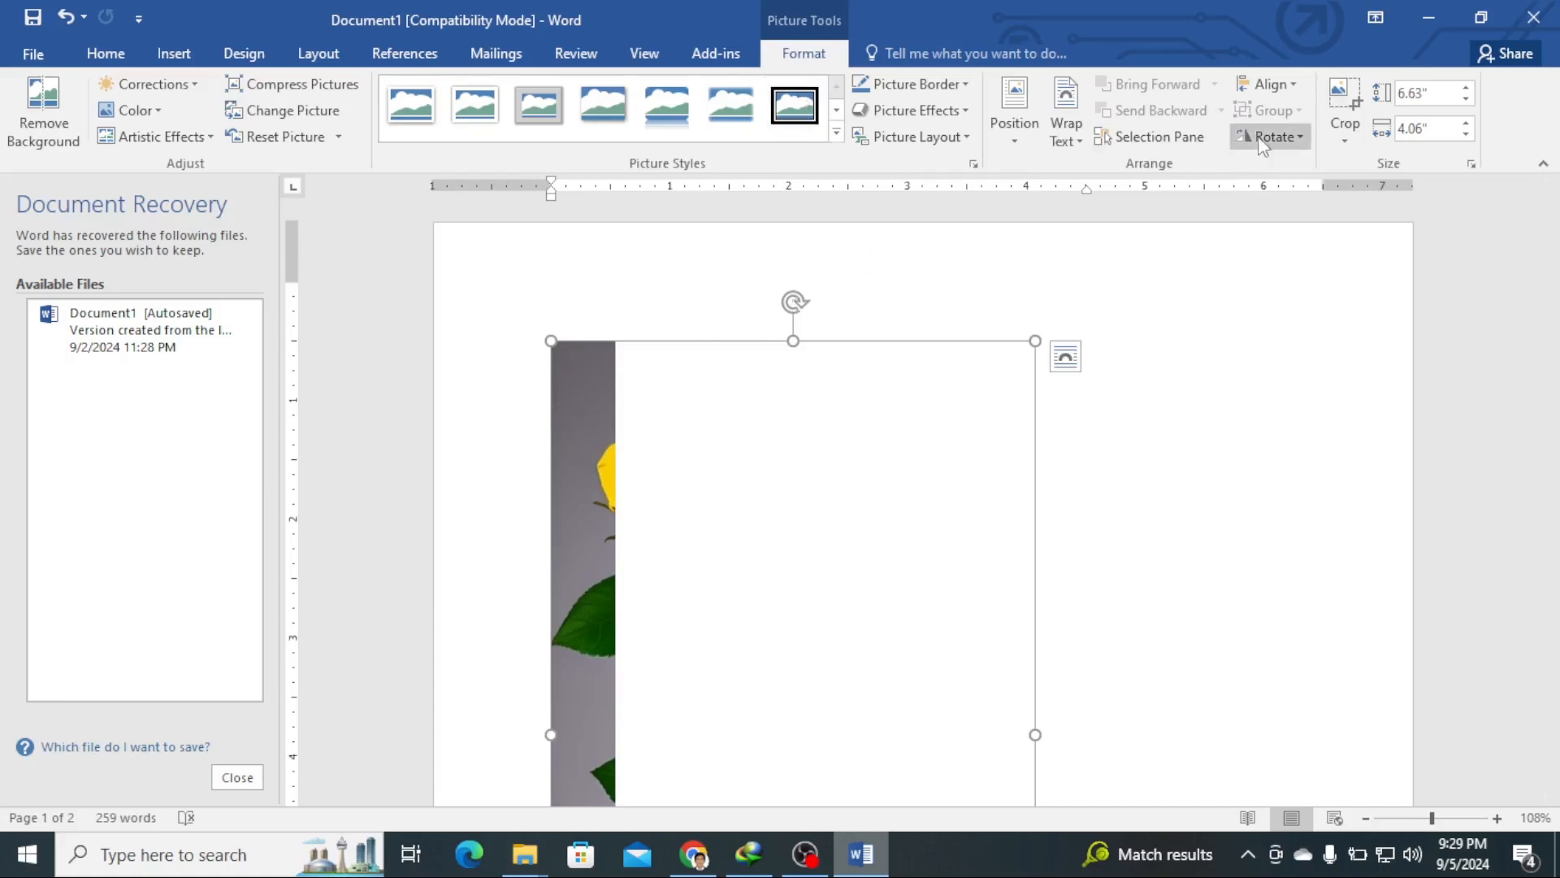
click(1292, 84)
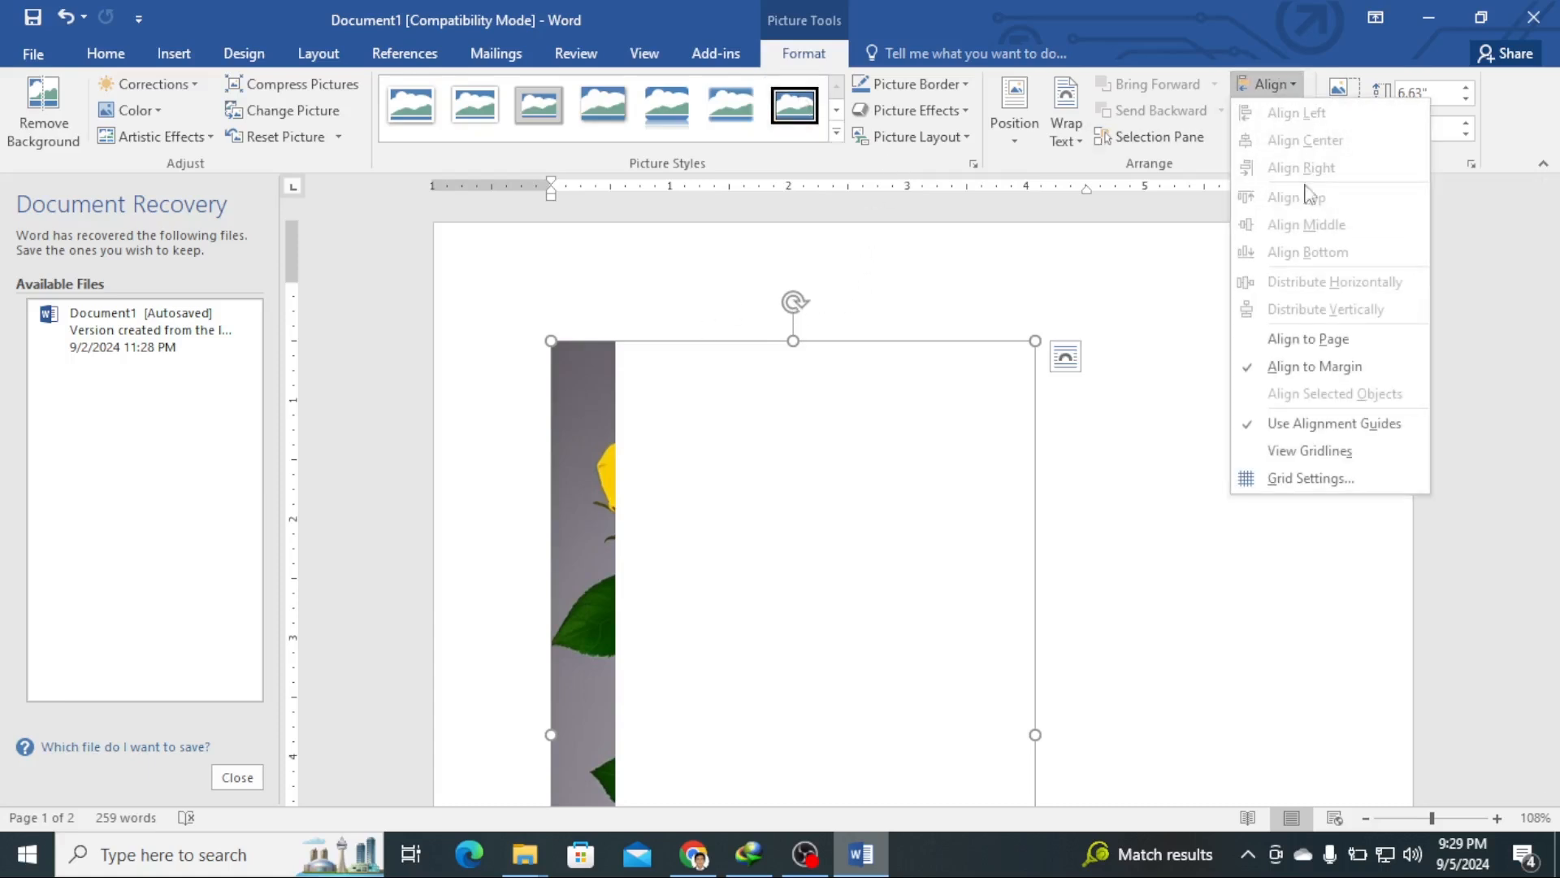
click(1045, 334)
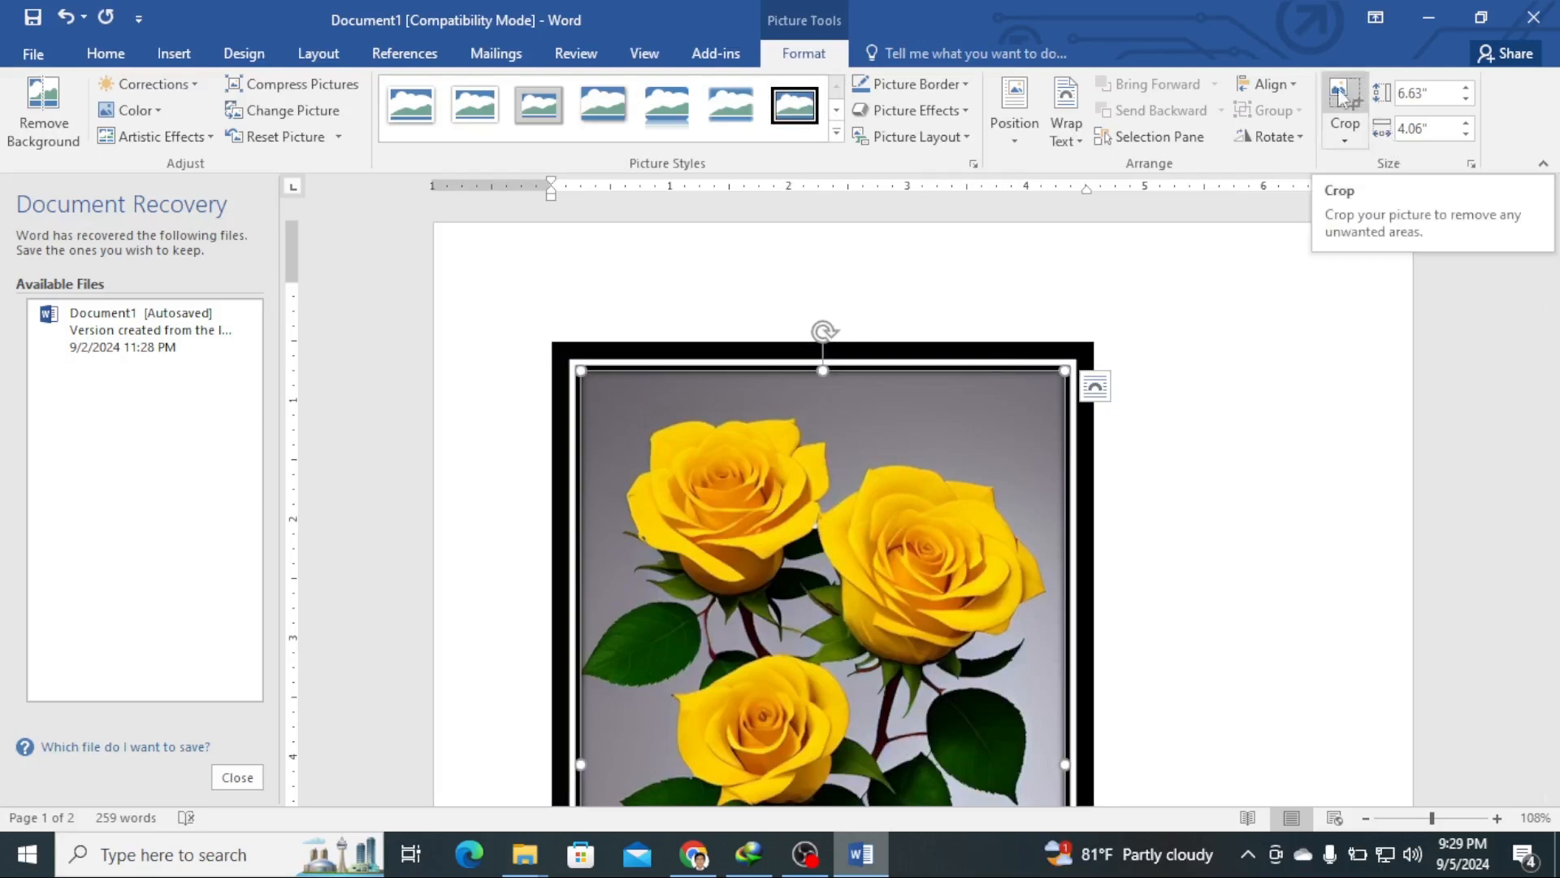
click(1287, 88)
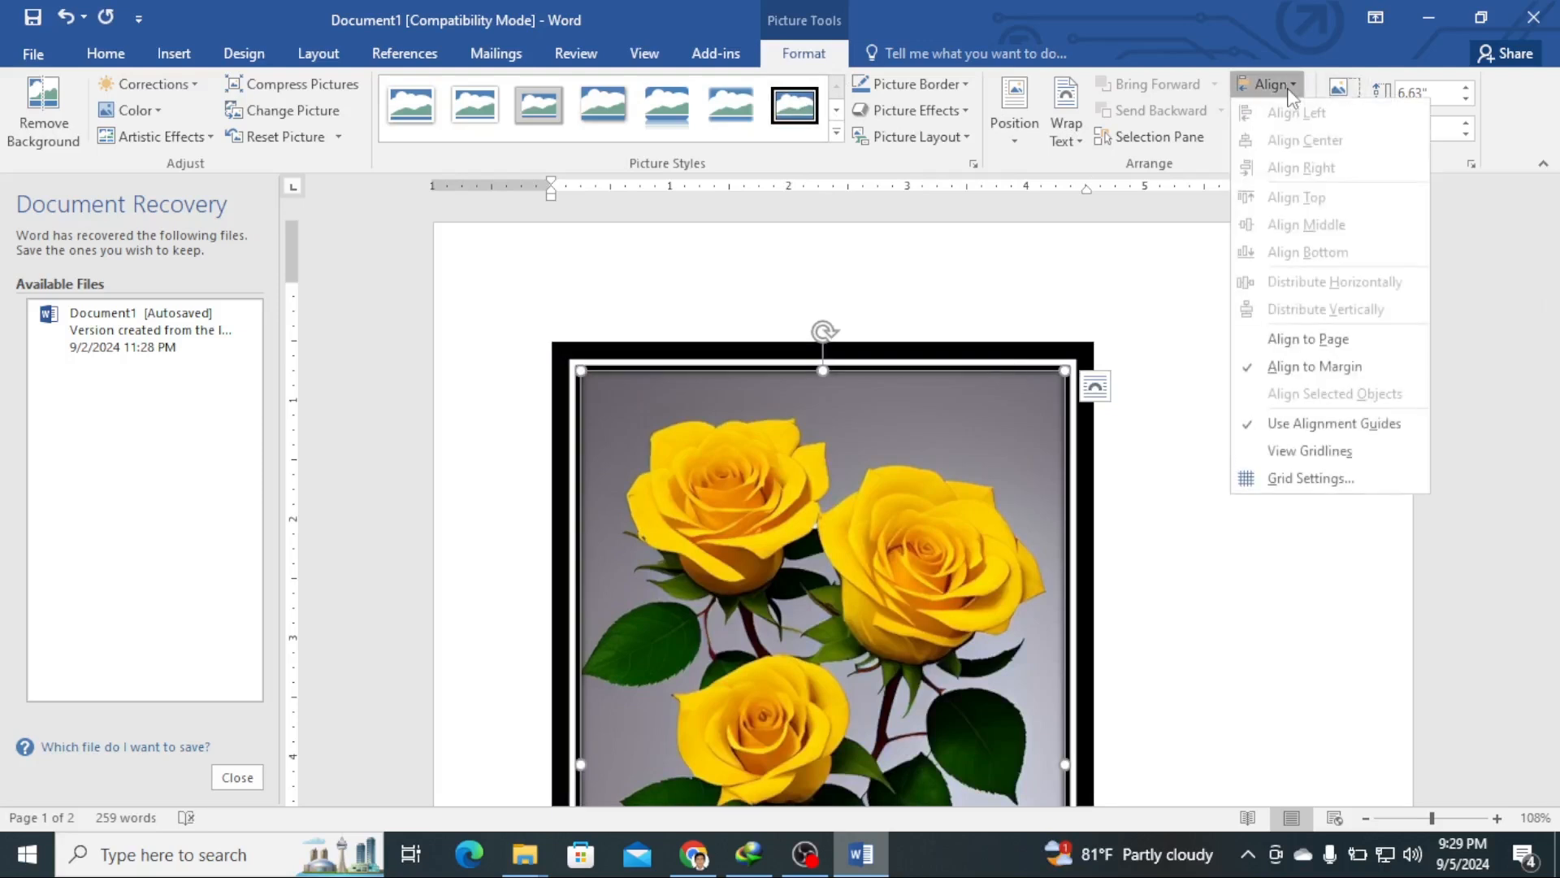
click(971, 363)
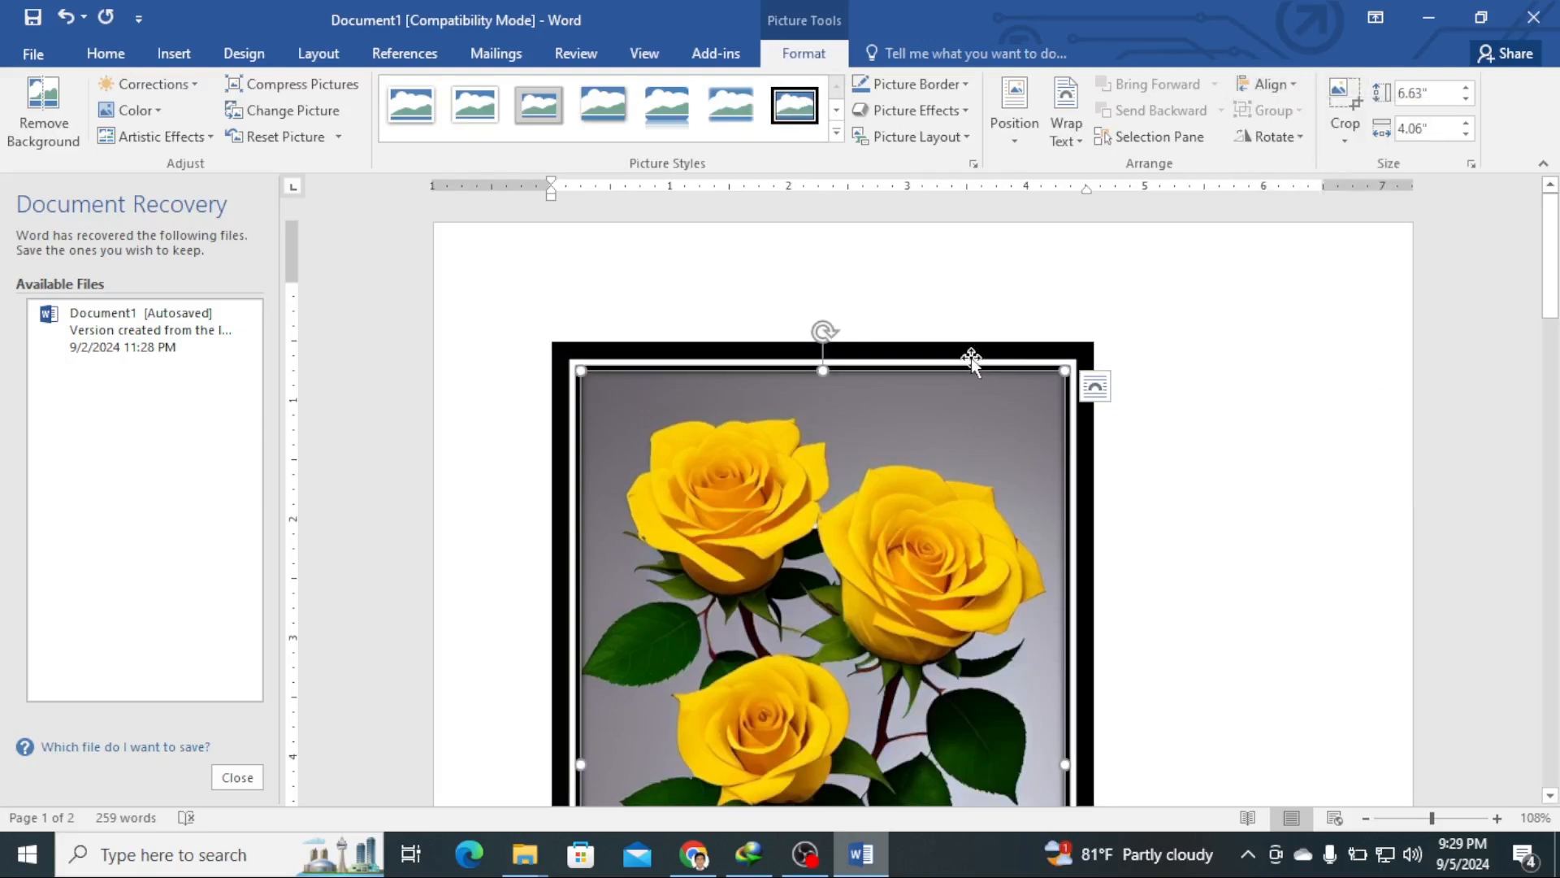
Step: Try the Align to Page option with the yellow roses picture selected and recheck its alignment choices
click(334, 52)
click(1056, 88)
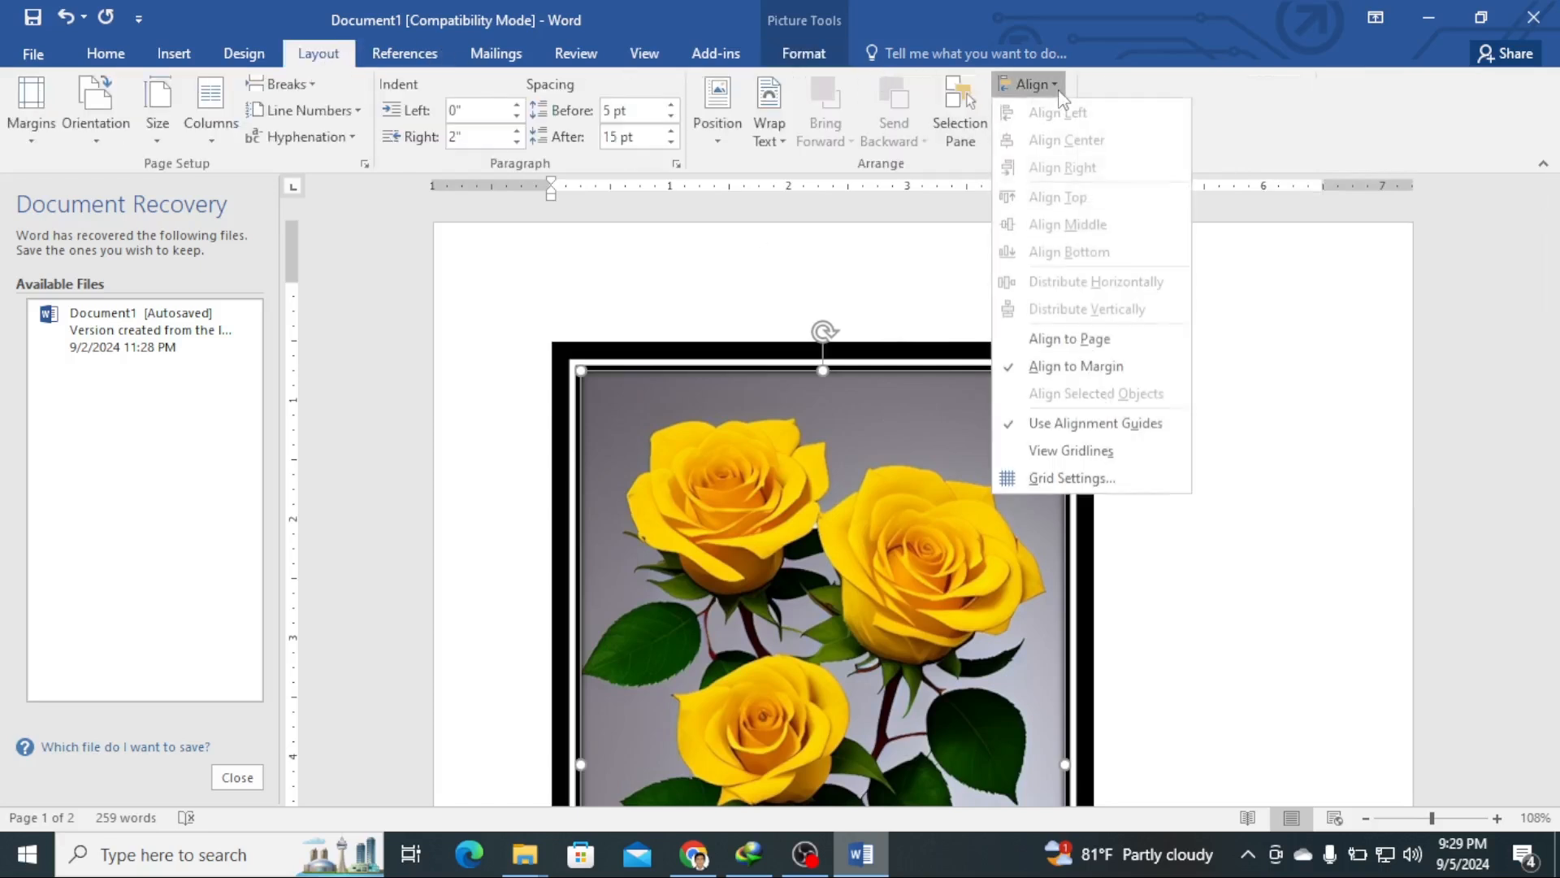
click(1056, 340)
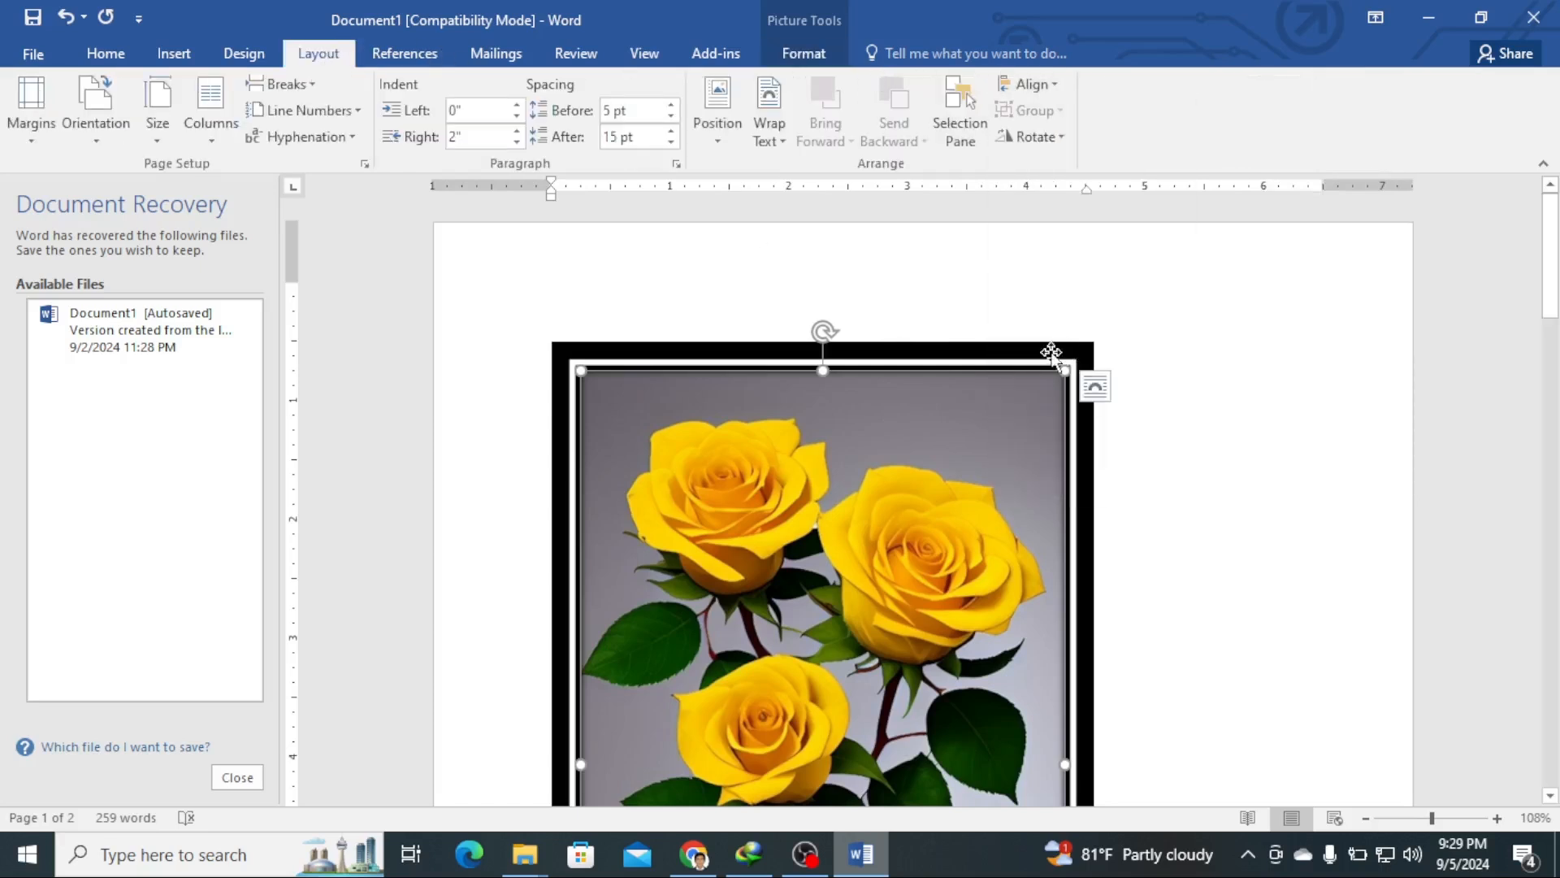
click(1048, 85)
key(Escape)
Step: Rotate the yellow roses picture right 90° and apply Flip Vertical to it
click(1036, 137)
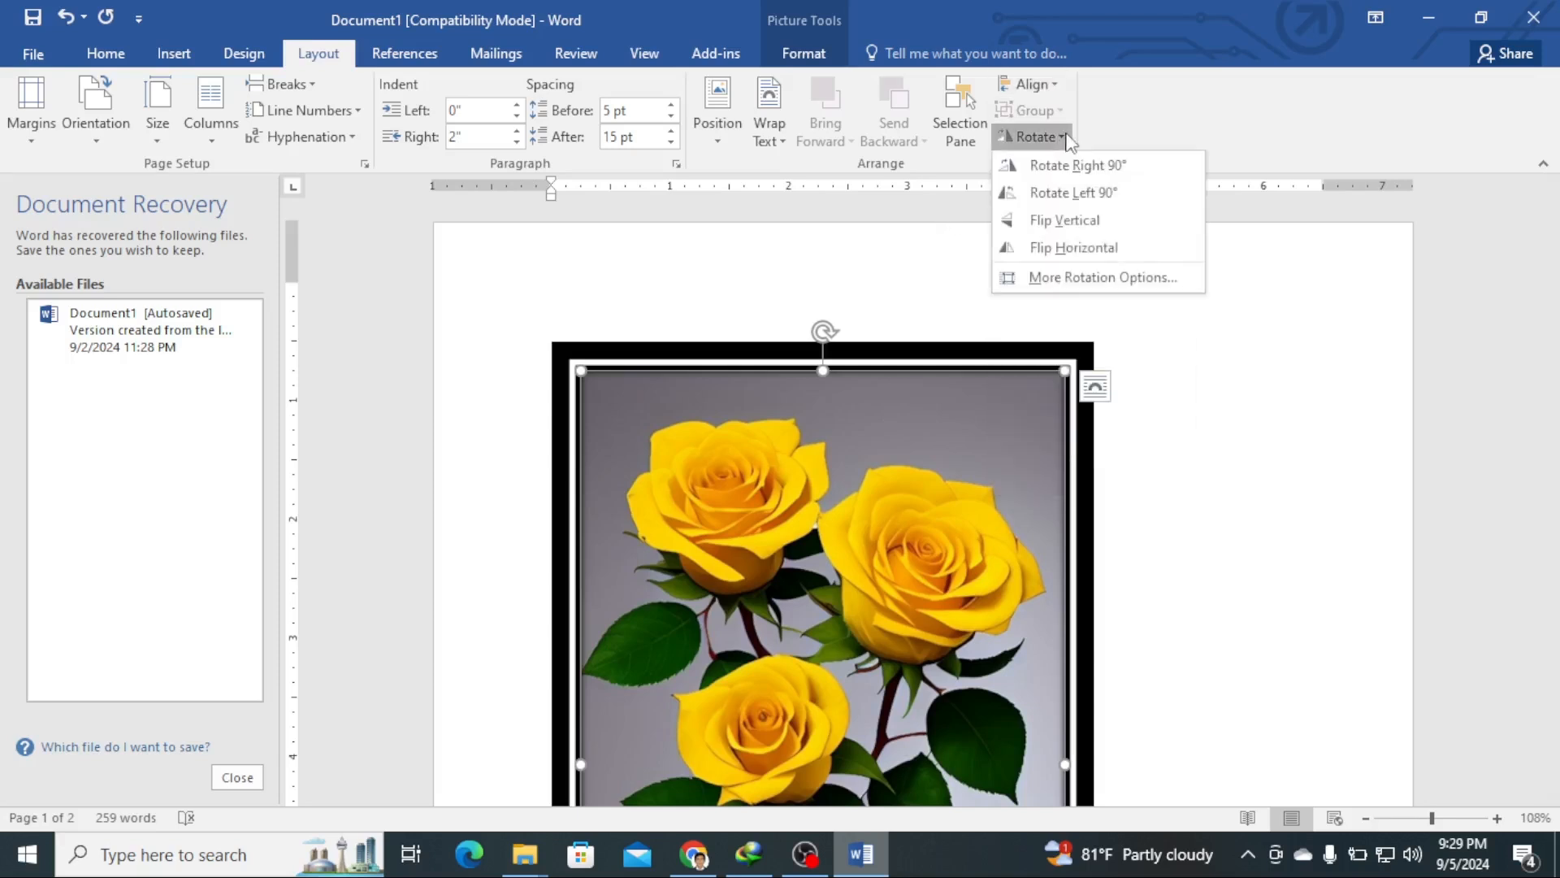
click(1057, 173)
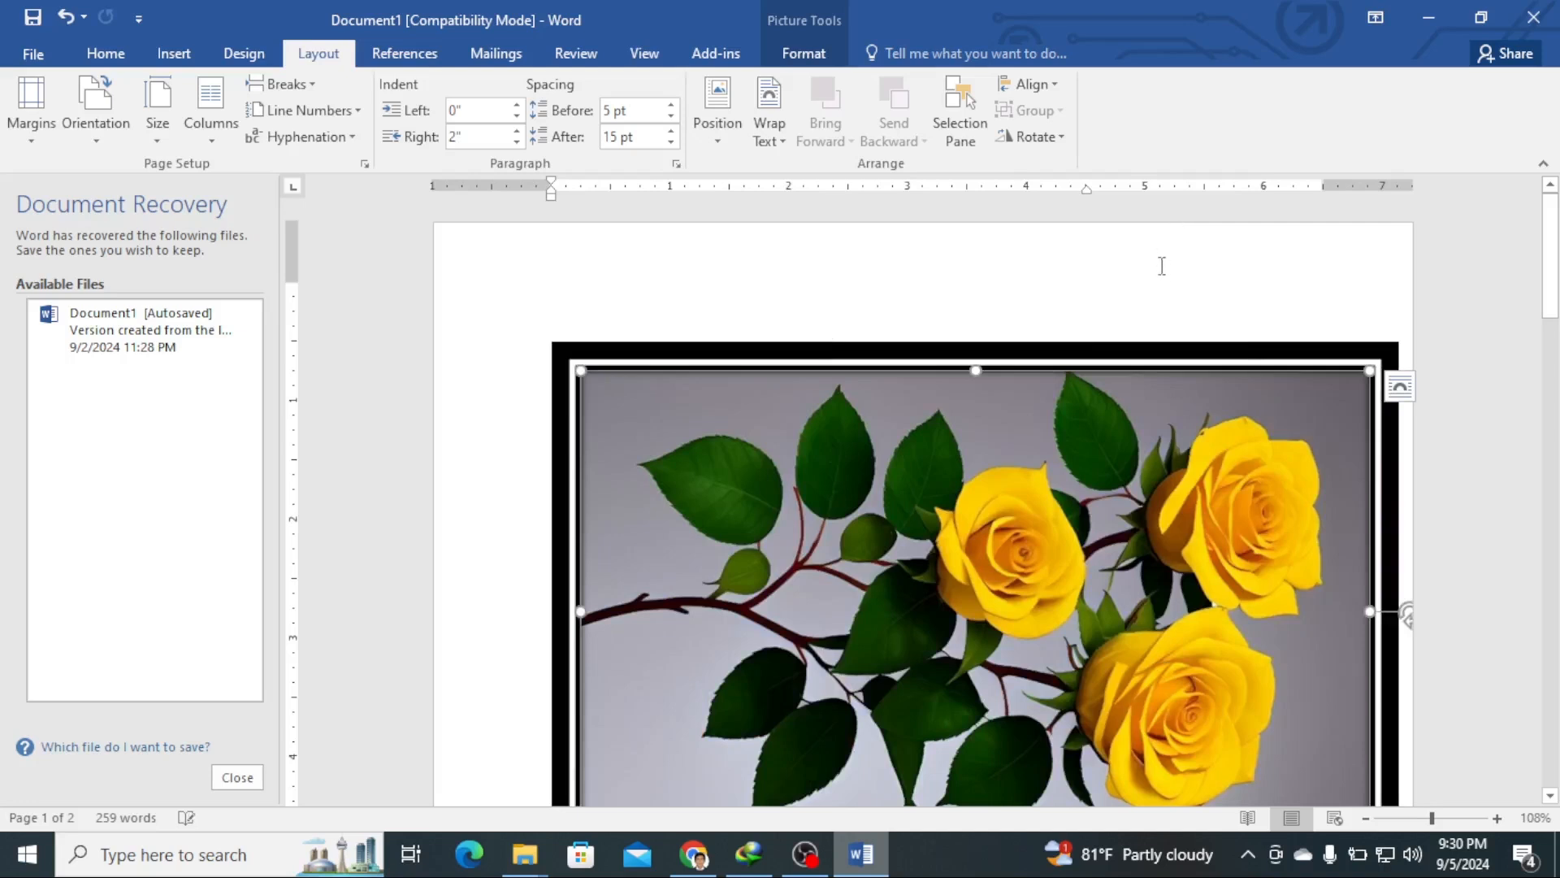
click(1040, 136)
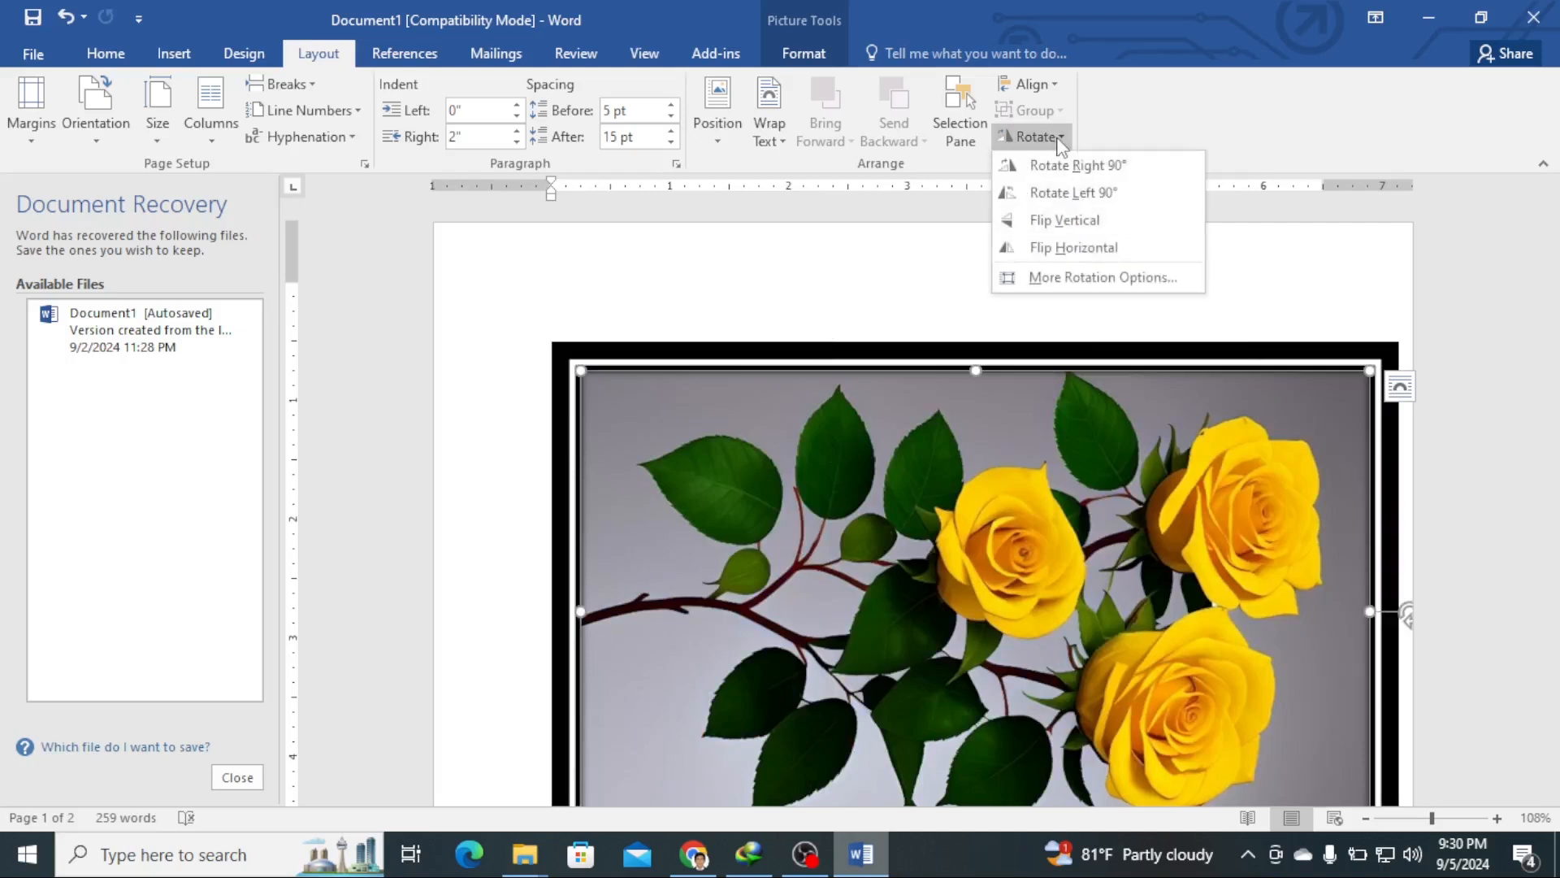
click(1058, 224)
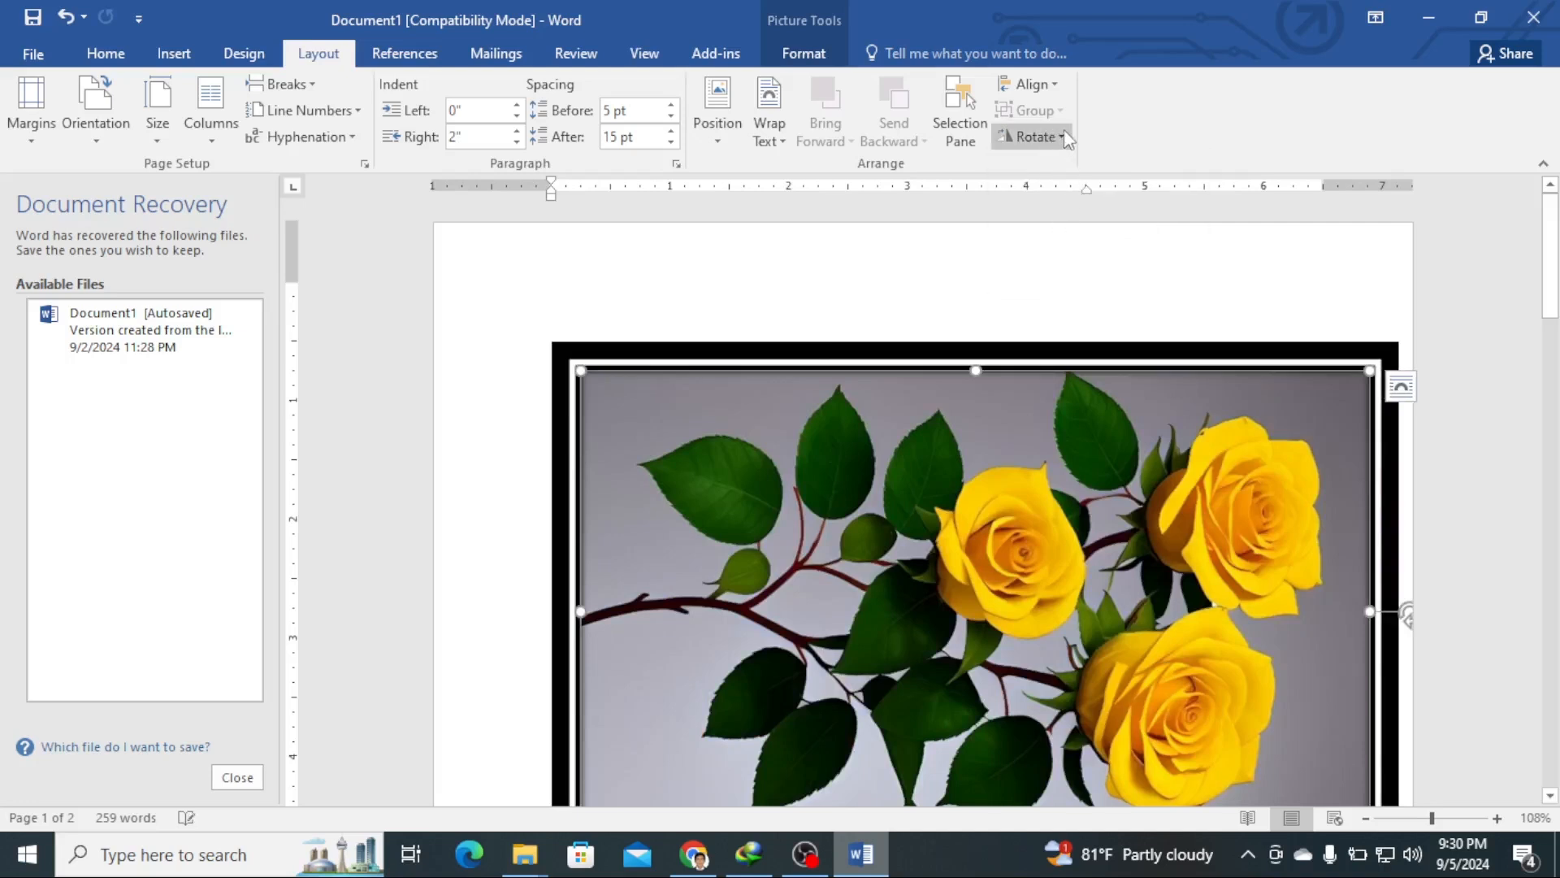